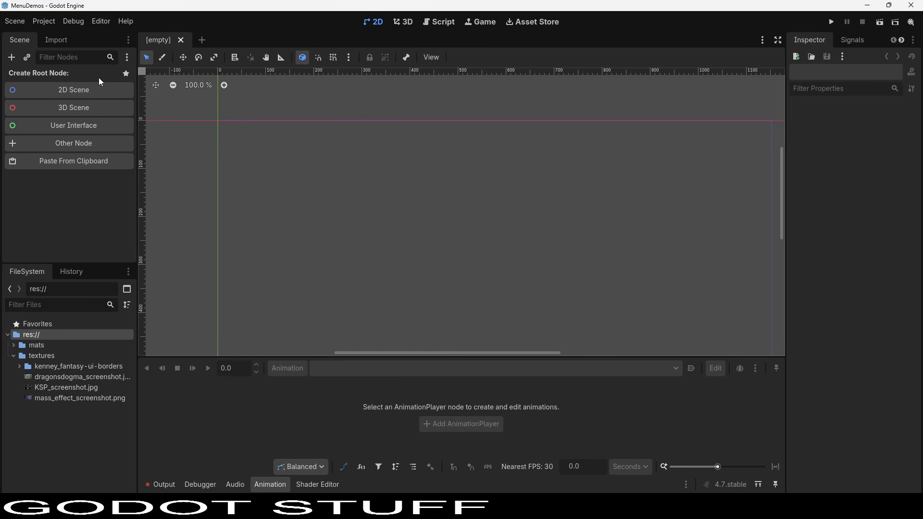
# Create a User Interface root node for the new scene.
pyautogui.click(100, 124)
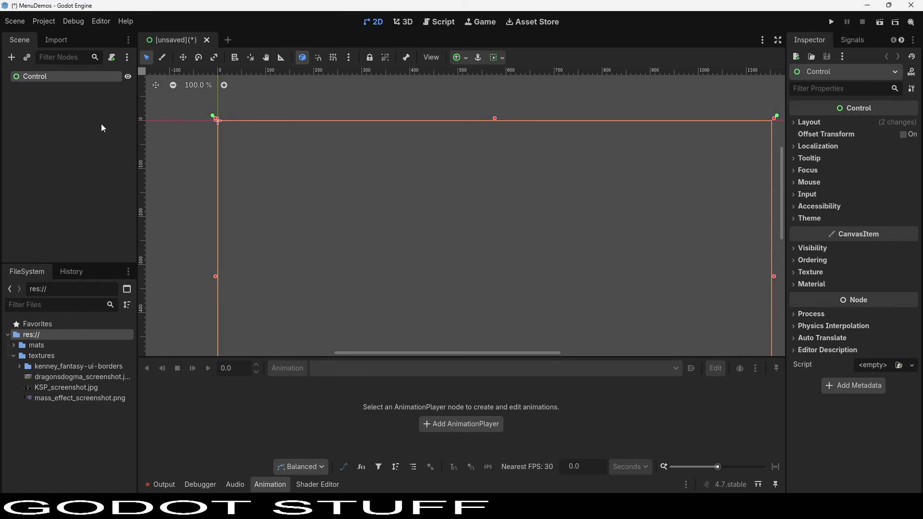
pyautogui.scroll(-3, 486, 159)
pyautogui.moveTo(449, 149); pyautogui.dragTo(408, 118, button='middle')
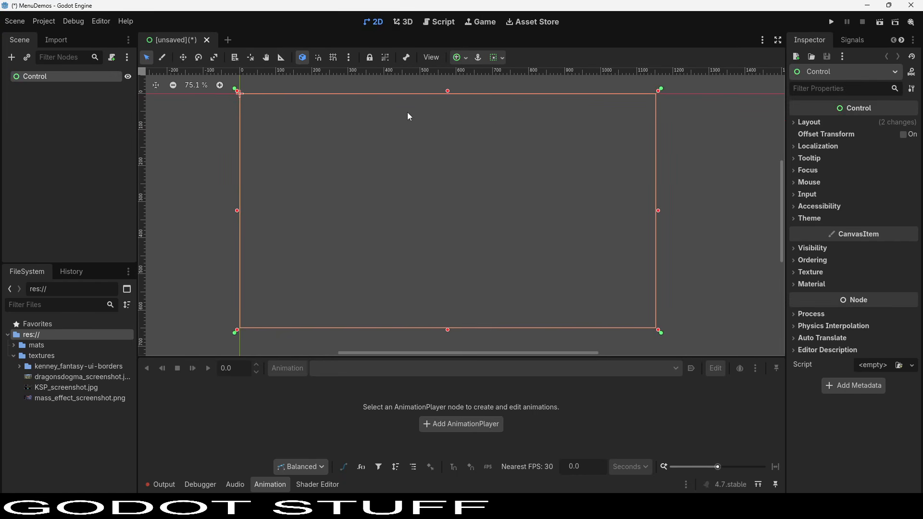
# Change the root Control node's type to TextureRect and assign mass_effect_screenshot.png as its texture.
pyautogui.rightClick(93, 78)
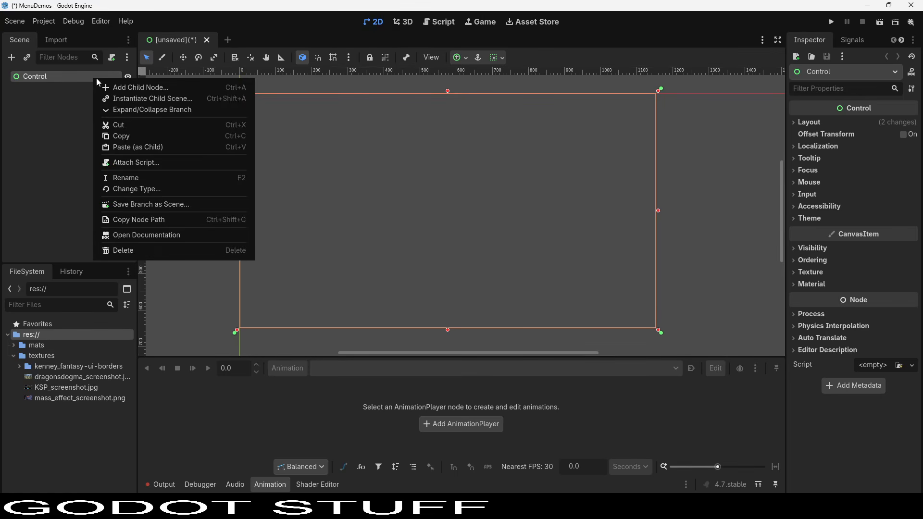
pyautogui.click(136, 189)
pyautogui.write('text')
pyautogui.click(391, 274)
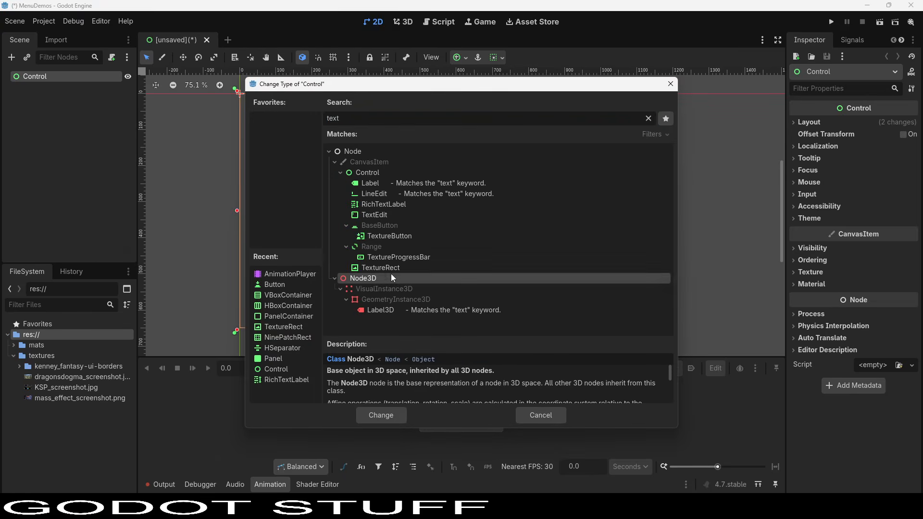
pyautogui.click(391, 269)
pyautogui.doubleClick(380, 266)
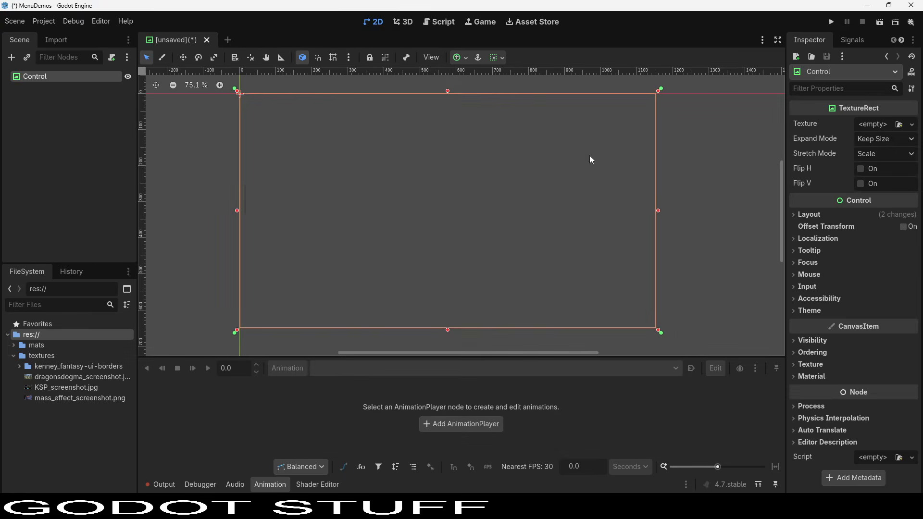
pyautogui.click(898, 124)
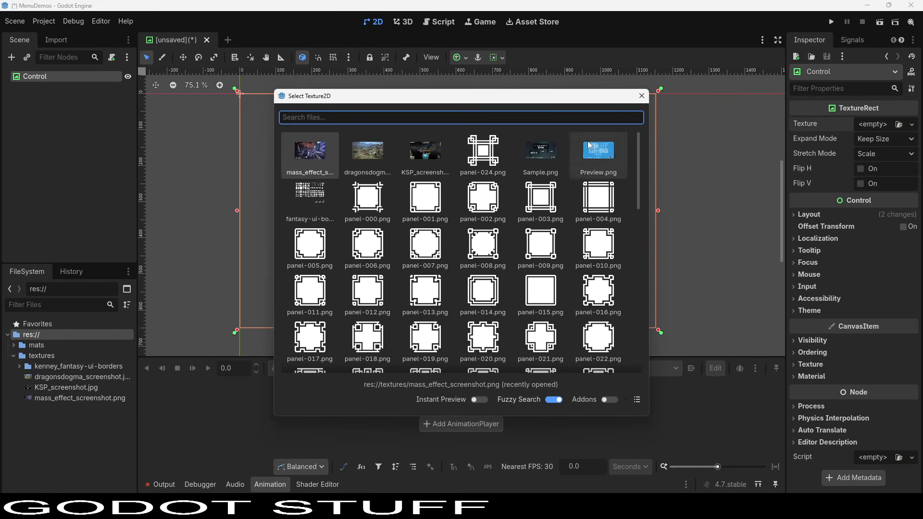
pyautogui.doubleClick(332, 149)
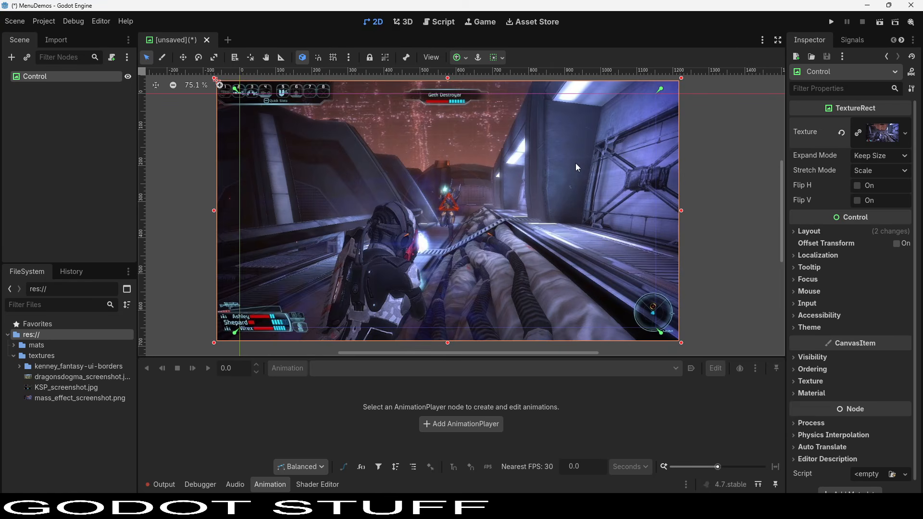
# Save the scene as base_scene in the project's root folder.
pyautogui.hotkey('ctrl', 's')
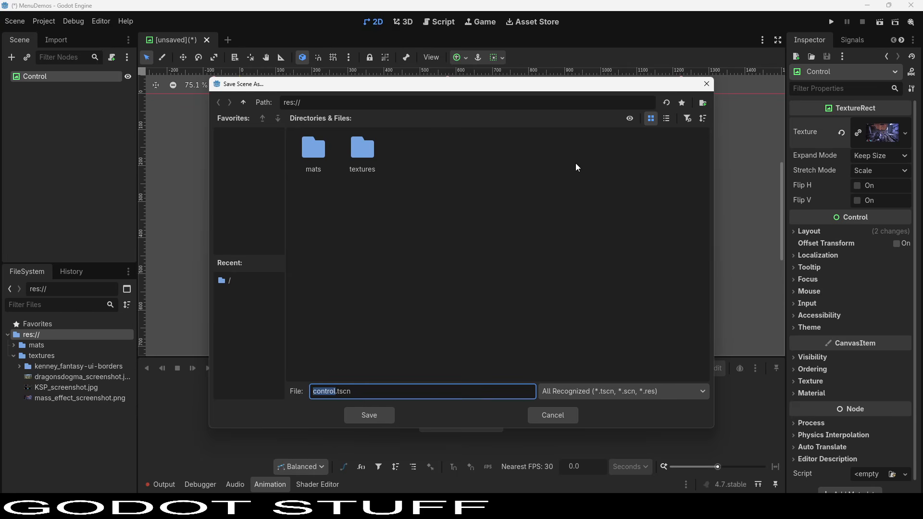
pyautogui.write('base_scene')
pyautogui.press('Return')
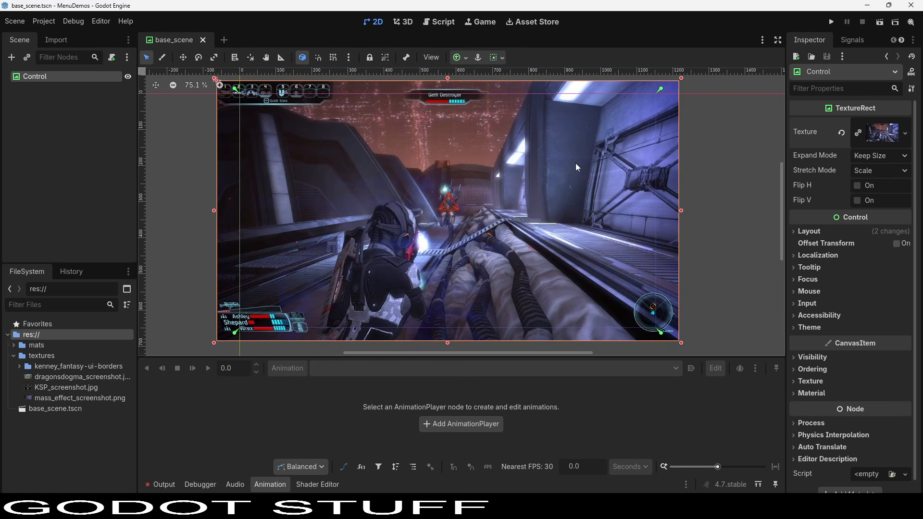
# Run the project with the current scene as its main scene, and close the game window after checking the image.
pyautogui.press('F5')
pyautogui.click(548, 275)
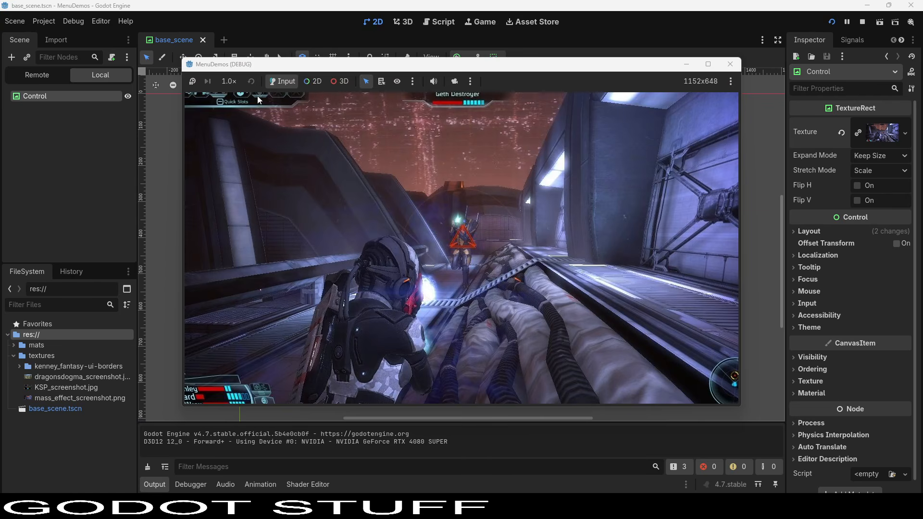
pyautogui.click(737, 68)
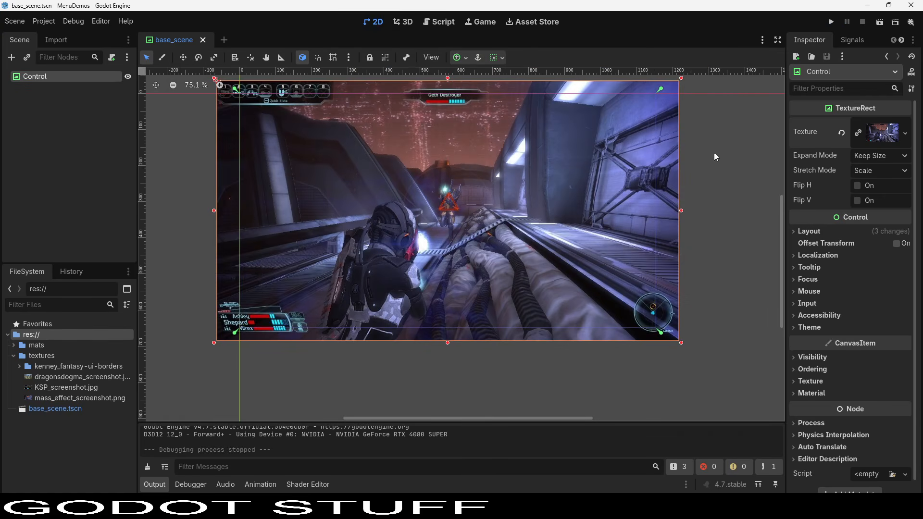
# Set the texture's Expand Mode to Ignore Size and test-run the project to check the image's fit.
pyautogui.click(869, 154)
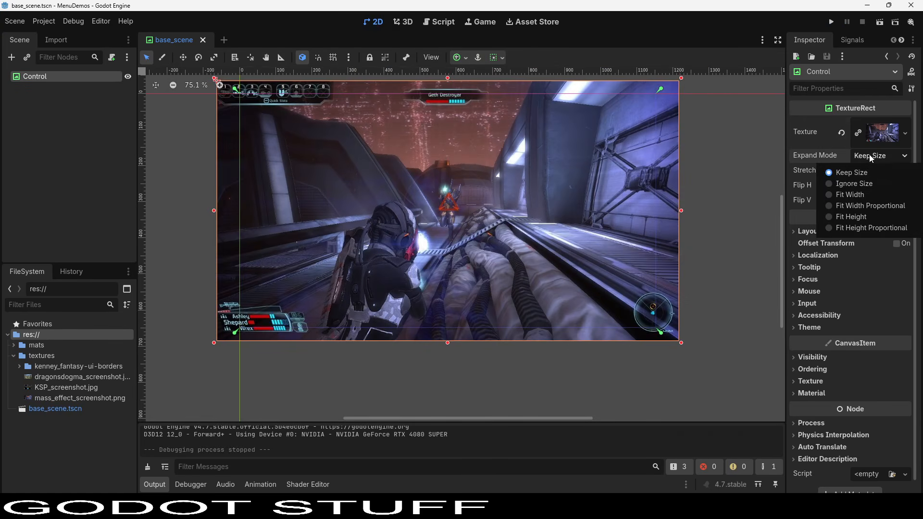
pyautogui.click(873, 183)
pyautogui.moveTo(665, 185); pyautogui.dragTo(661, 223, button='middle')
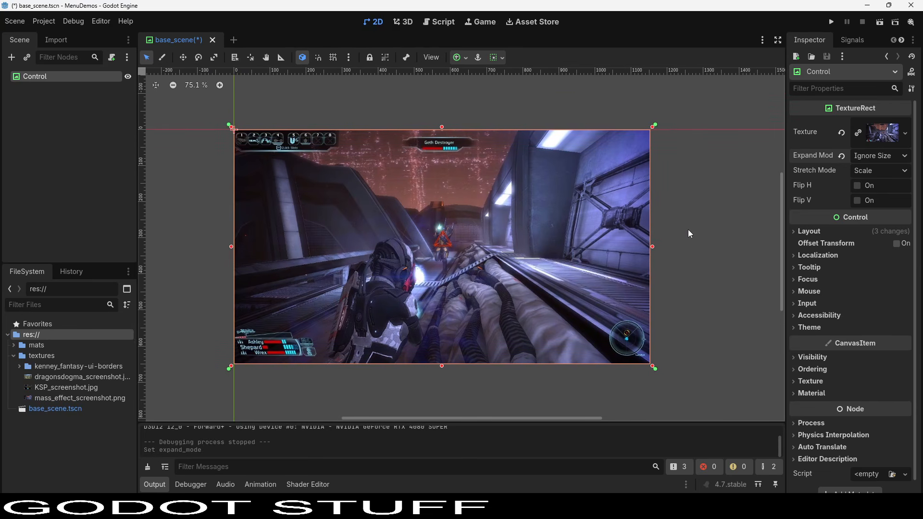
pyautogui.press('F5')
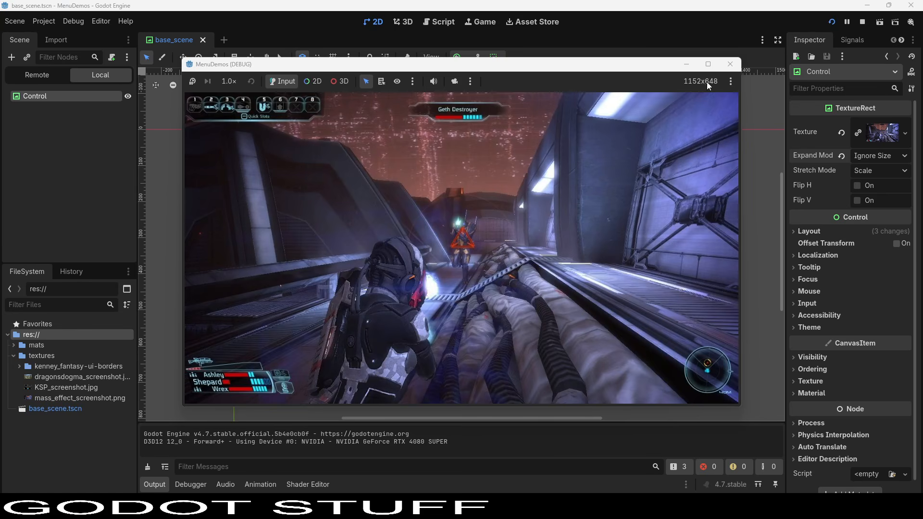
pyautogui.click(730, 64)
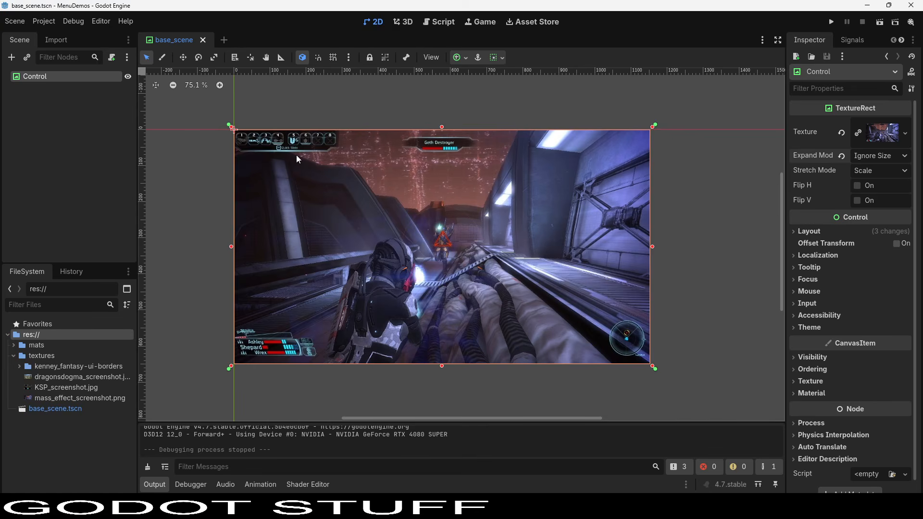
# Try a Button child under the root node, about 133 × 47 px at (514, 484), and delete it.
pyautogui.rightClick(81, 76)
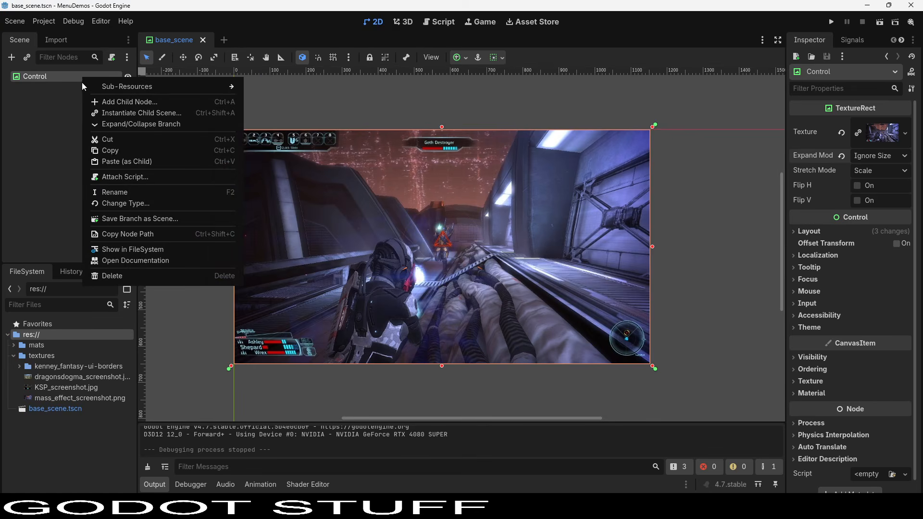
pyautogui.click(102, 102)
pyautogui.write('butt')
pyautogui.press('Return')
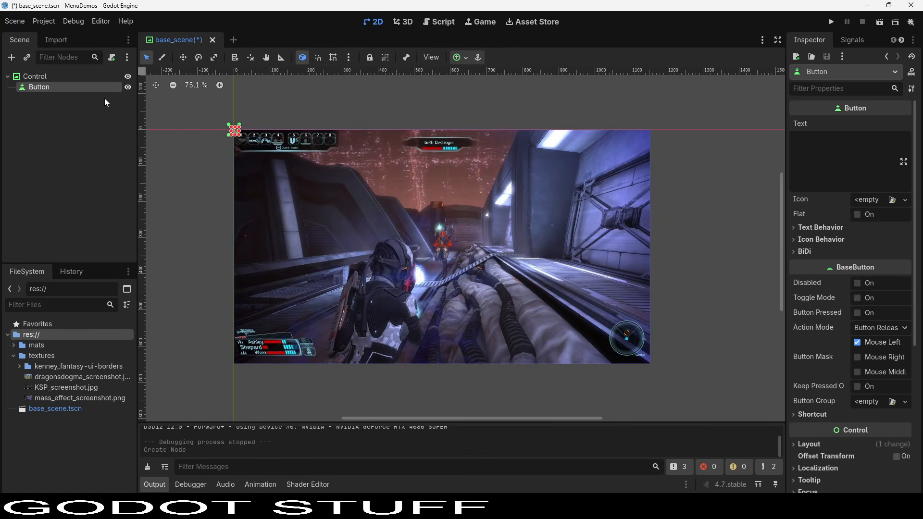
pyautogui.moveTo(239, 134); pyautogui.dragTo(450, 316)
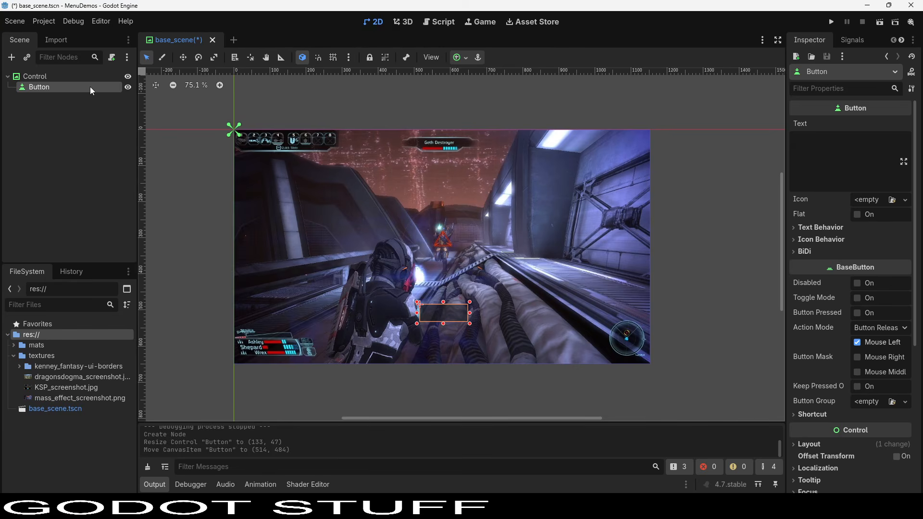
pyautogui.press('Delete')
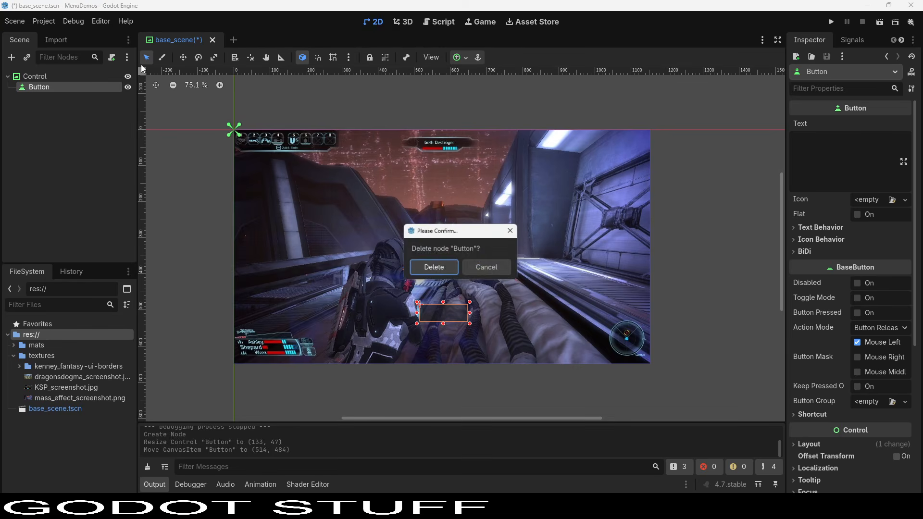
pyautogui.press('Return')
# Add a PanelContainer node as a child of the root Control node.
pyautogui.rightClick(30, 75)
pyautogui.click(95, 98)
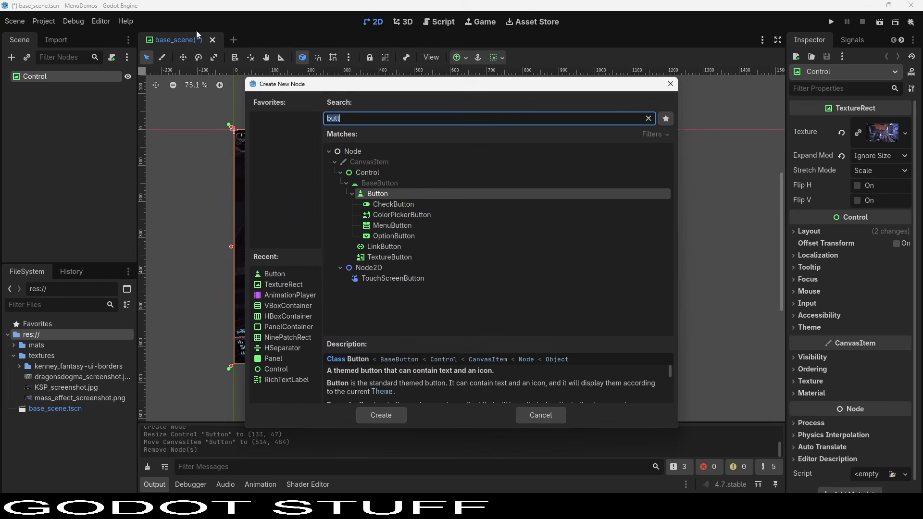
pyautogui.write('container')
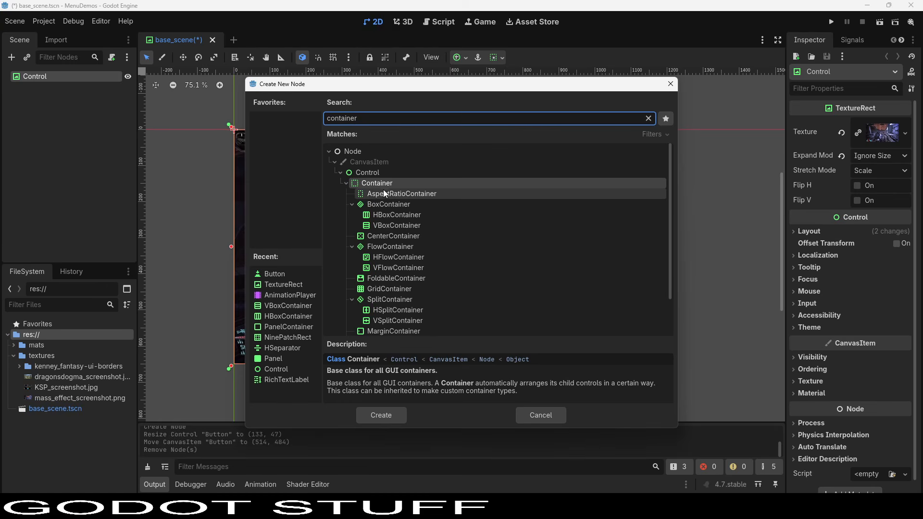
pyautogui.scroll(-3, 393, 186)
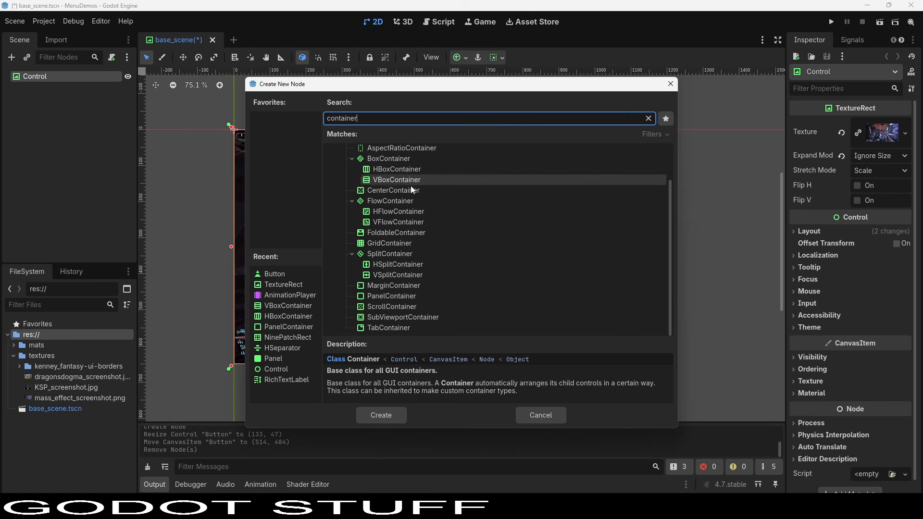
pyautogui.doubleClick(396, 295)
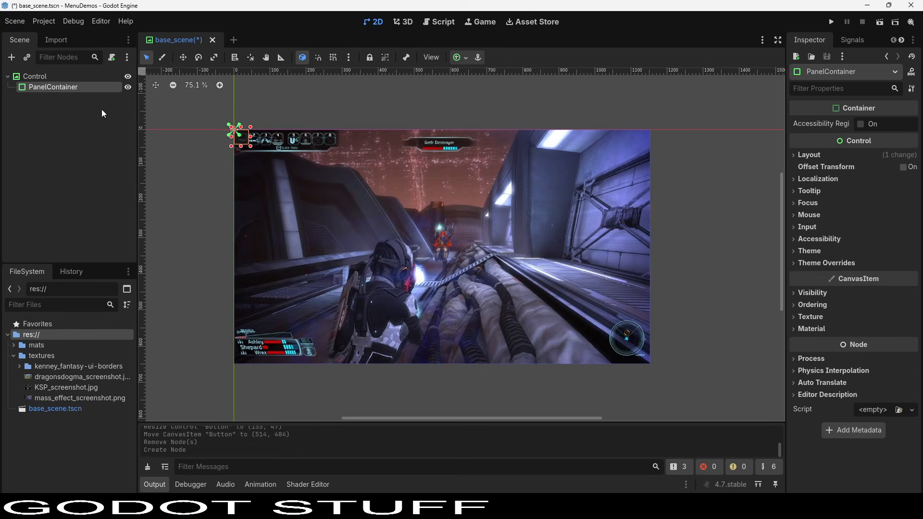
# Set the PanelContainer's layout mode to Anchors with the Center Bottom preset and move it up to about (556, 564).
pyautogui.click(842, 155)
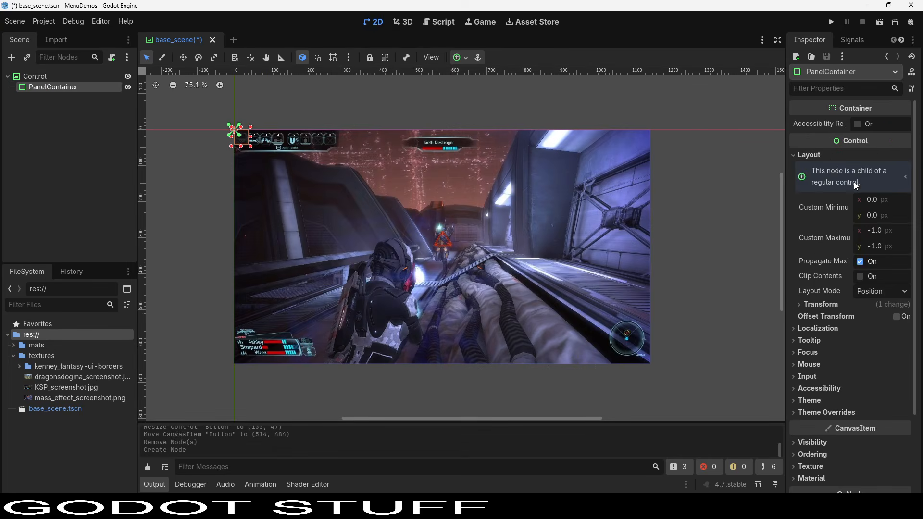
pyautogui.click(886, 293)
pyautogui.click(890, 319)
pyautogui.click(890, 312)
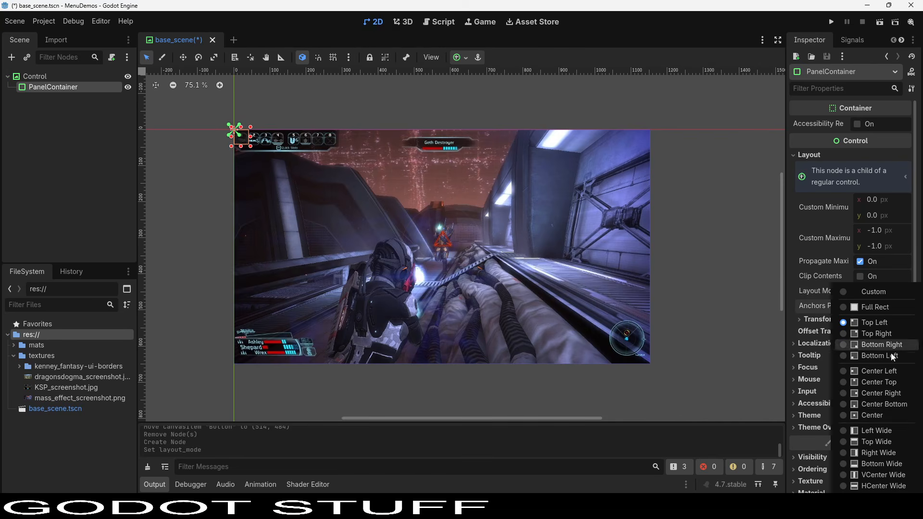
pyautogui.click(887, 404)
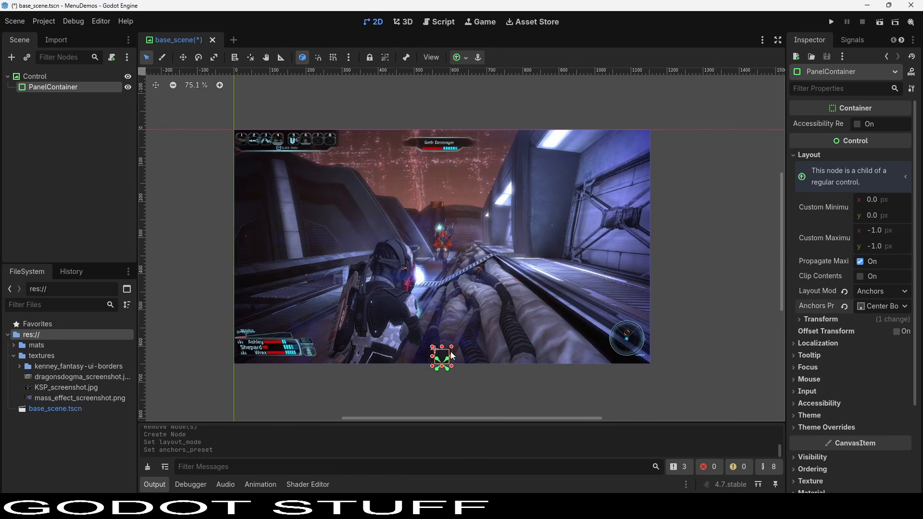
pyautogui.moveTo(446, 356); pyautogui.dragTo(448, 335)
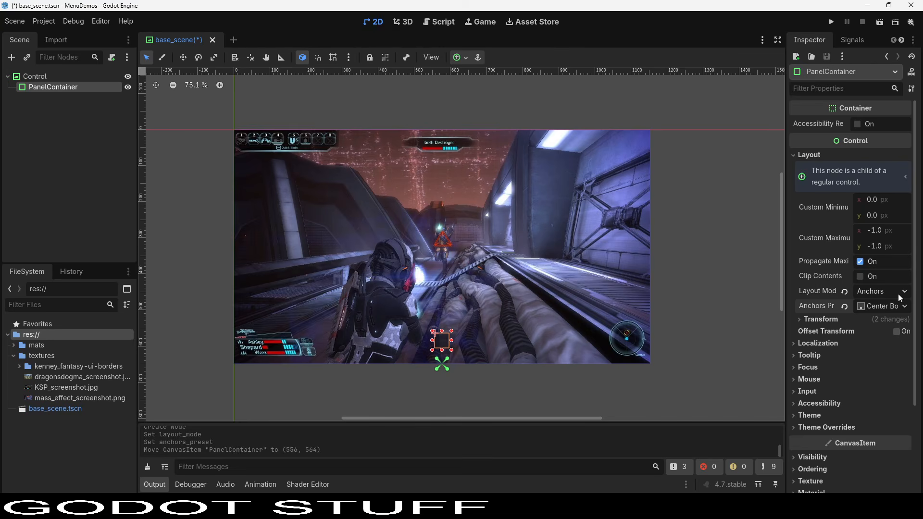
# Set the PanelContainer's custom minimum size to 300 × 200 px.
pyautogui.scroll(-3, 846, 404)
pyautogui.scroll(-1, 518, 354)
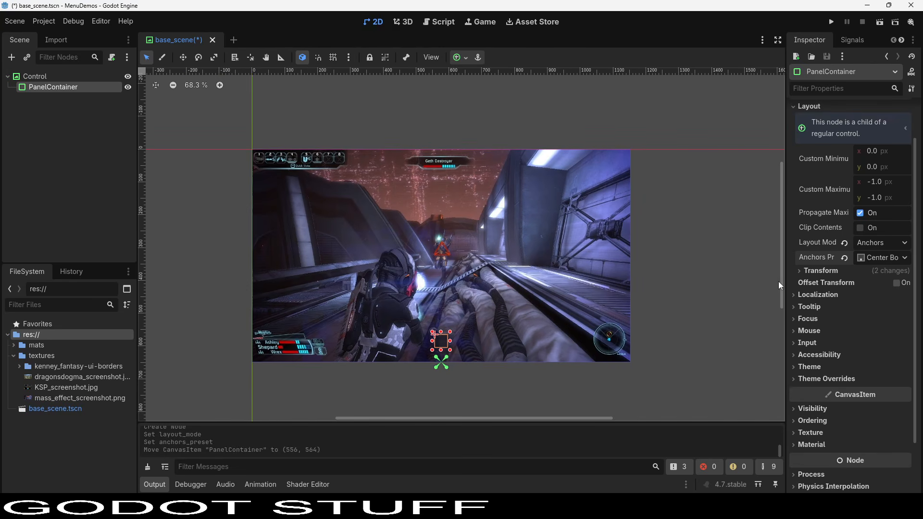
pyautogui.scroll(2, 815, 271)
pyautogui.click(873, 201)
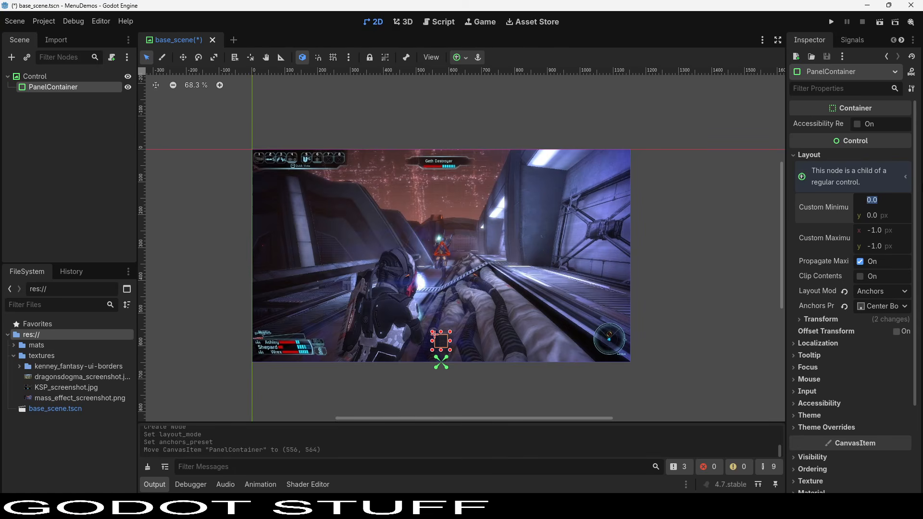
pyautogui.write('300')
pyautogui.press('Tab')
pyautogui.write('200')
pyautogui.press('Return')
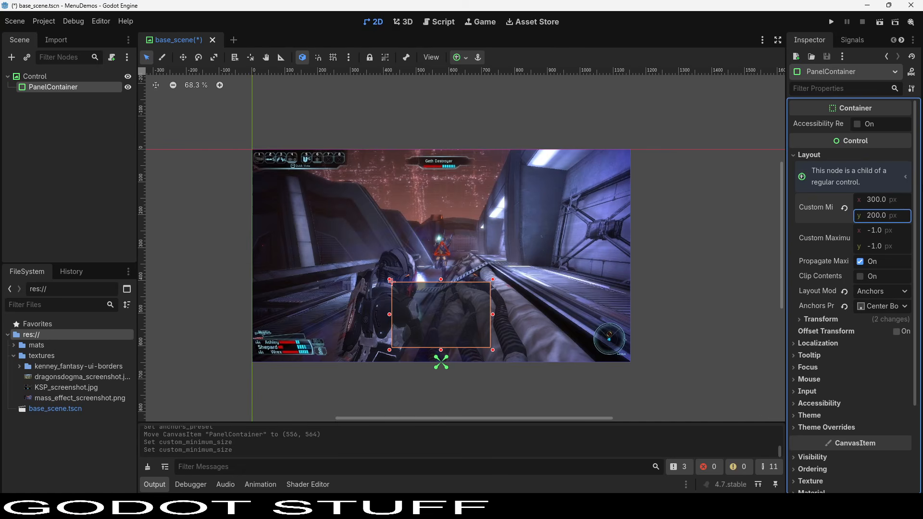
# Reduce the PanelContainer's custom minimum size to 250 px in x and 100 px in y.
pyautogui.click(897, 216)
pyautogui.write('100')
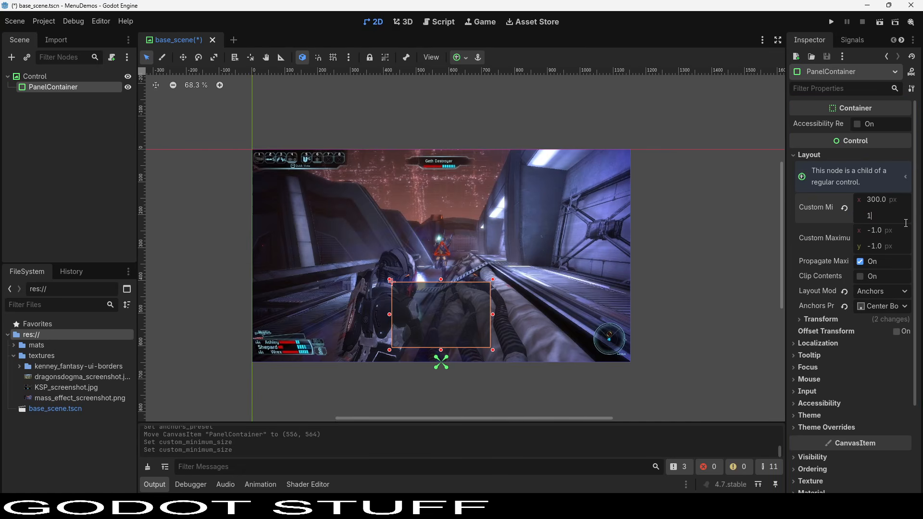
pyautogui.press('Return')
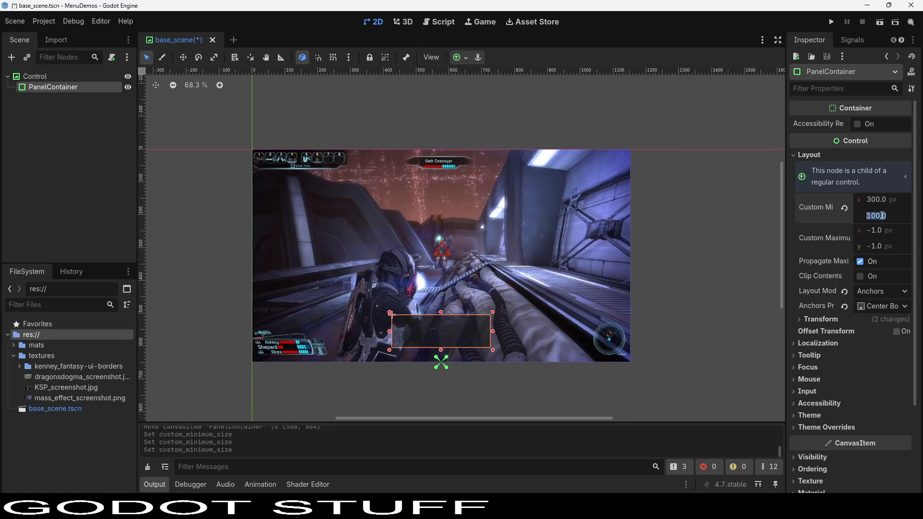
pyautogui.click(889, 199)
pyautogui.write('250')
pyautogui.press('Return')
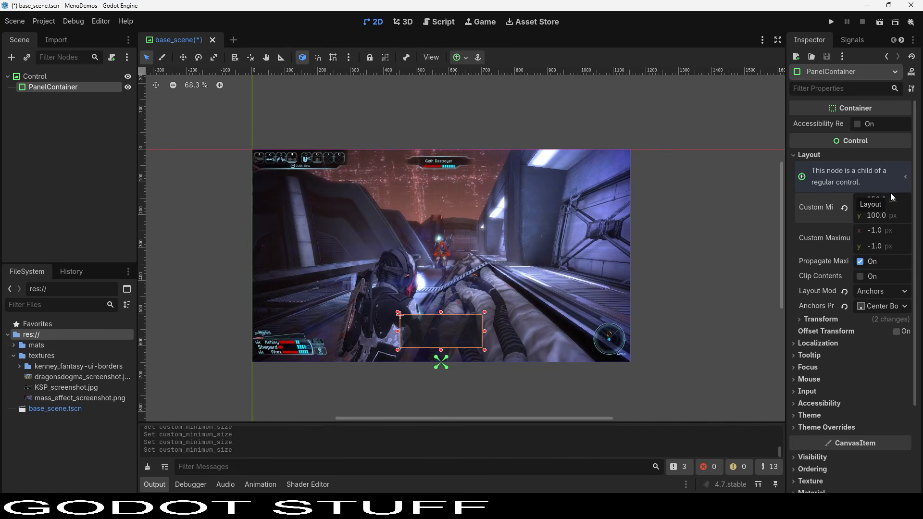
# Override the PanelContainer's panel style with a new StyleBoxFlat.
pyautogui.click(844, 426)
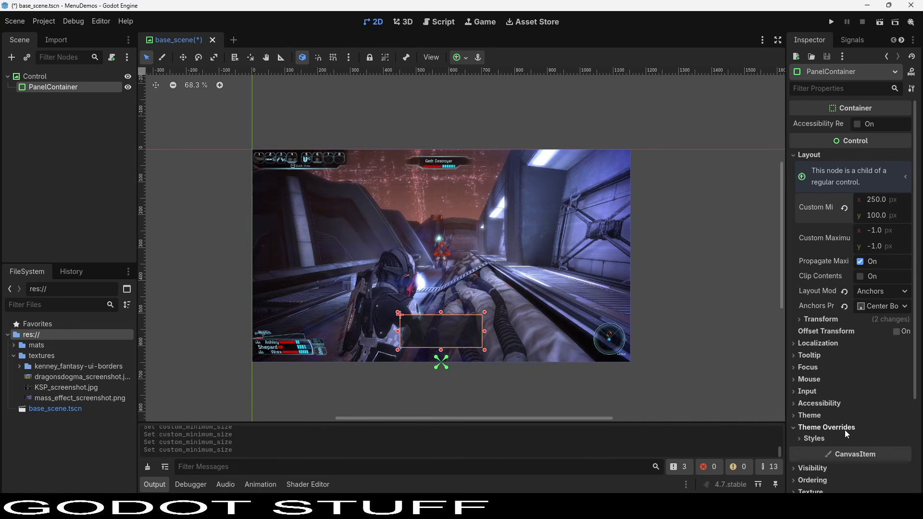
pyautogui.click(846, 434)
pyautogui.scroll(-3, 853, 435)
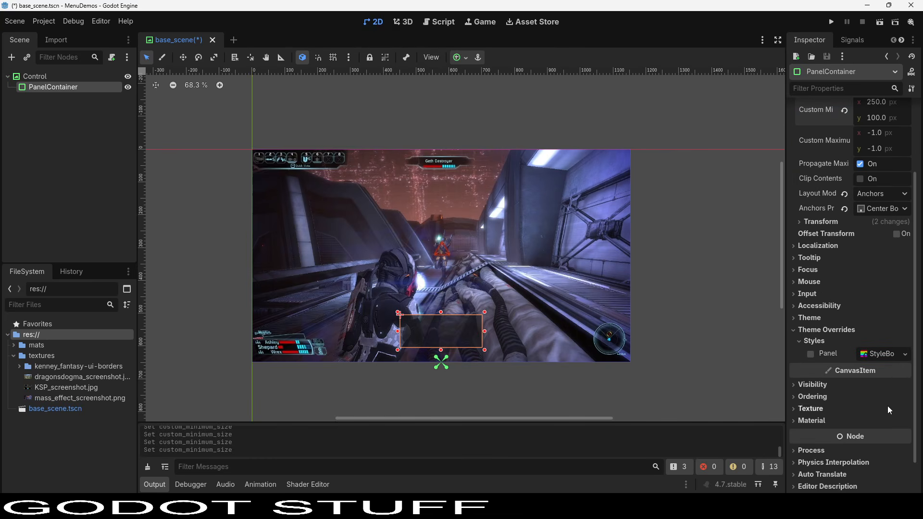
pyautogui.click(903, 355)
pyautogui.click(893, 359)
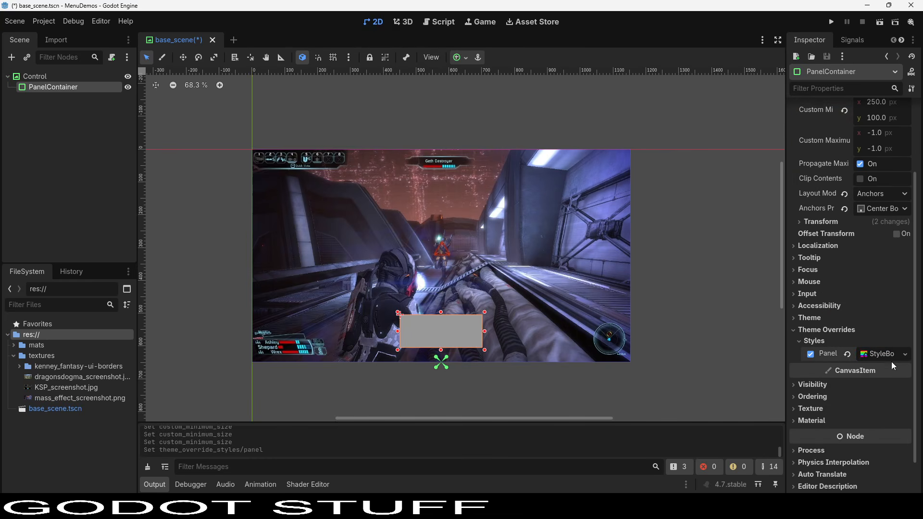
# Set the panel style's background color to dark grey 1a1a1a.
pyautogui.scroll(-2, 865, 336)
pyautogui.click(874, 319)
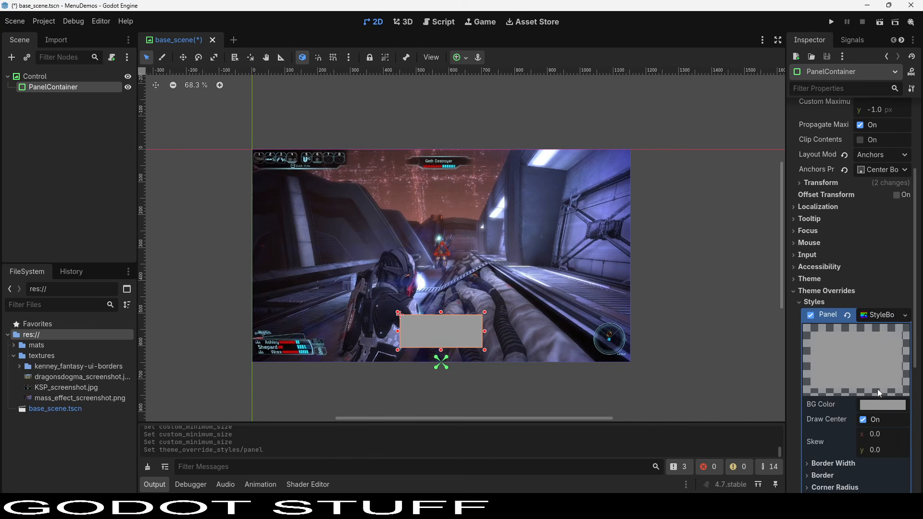
pyautogui.click(882, 405)
pyautogui.click(914, 212)
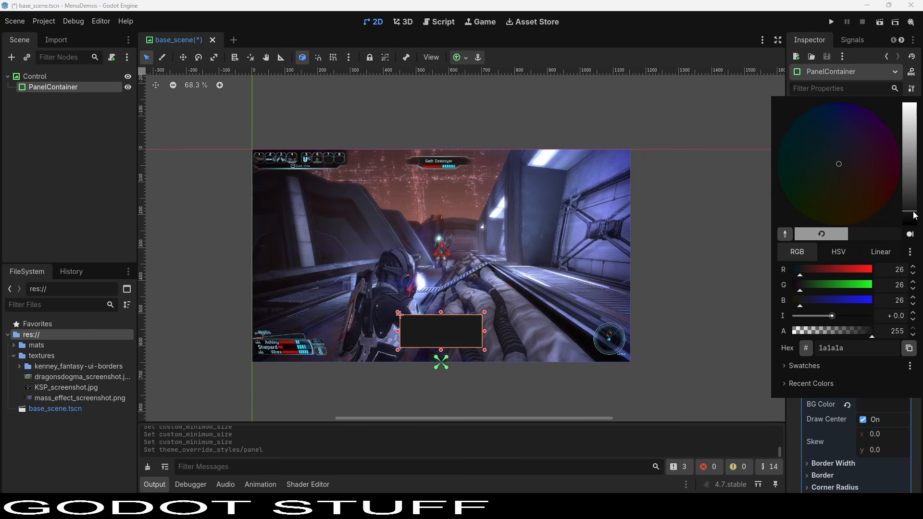
pyautogui.click(838, 440)
# Set the panel style's corner radius to 5 px on all four corners.
pyautogui.scroll(-5, 838, 439)
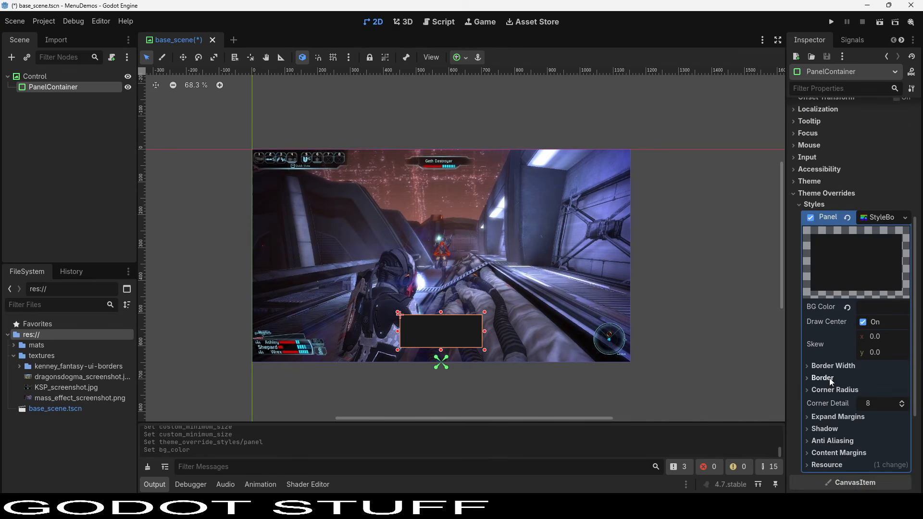
pyautogui.click(837, 390)
pyautogui.click(871, 404)
pyautogui.write('5')
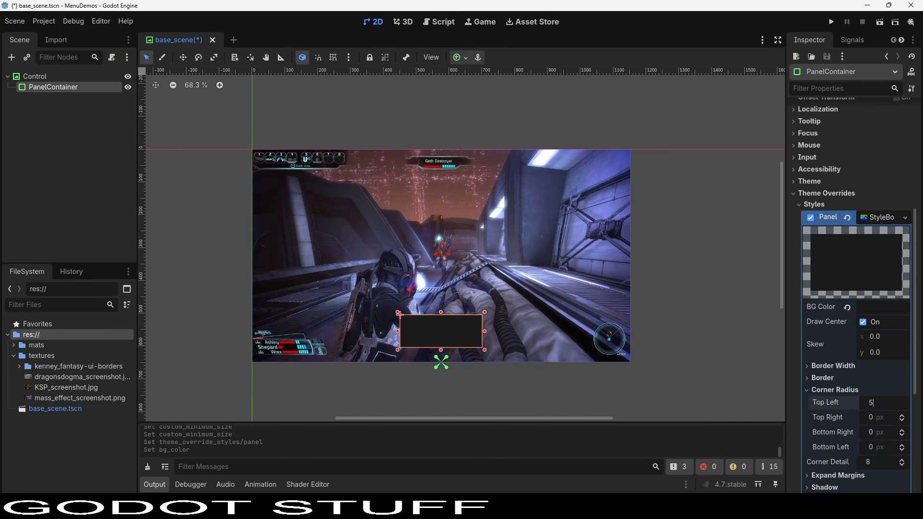
pyautogui.press('Tab')
pyautogui.write('5')
pyautogui.press('Tab')
pyautogui.write('5')
pyautogui.press('Tab')
pyautogui.write('5')
pyautogui.press('Return')
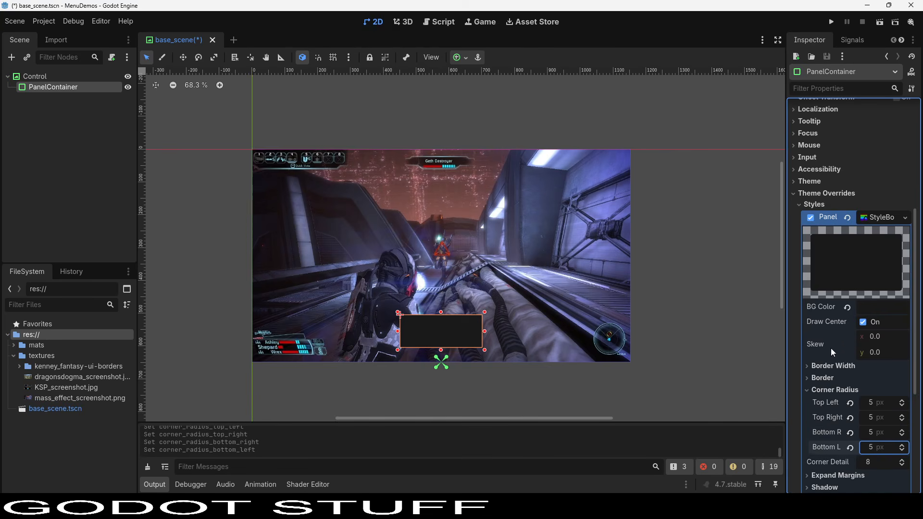
# Set the panel style's border width to 1 px for Left, Top and Right and 5 px for Bottom.
pyautogui.click(833, 366)
pyautogui.click(871, 379)
pyautogui.write('1')
pyautogui.click(871, 394)
pyautogui.write('1')
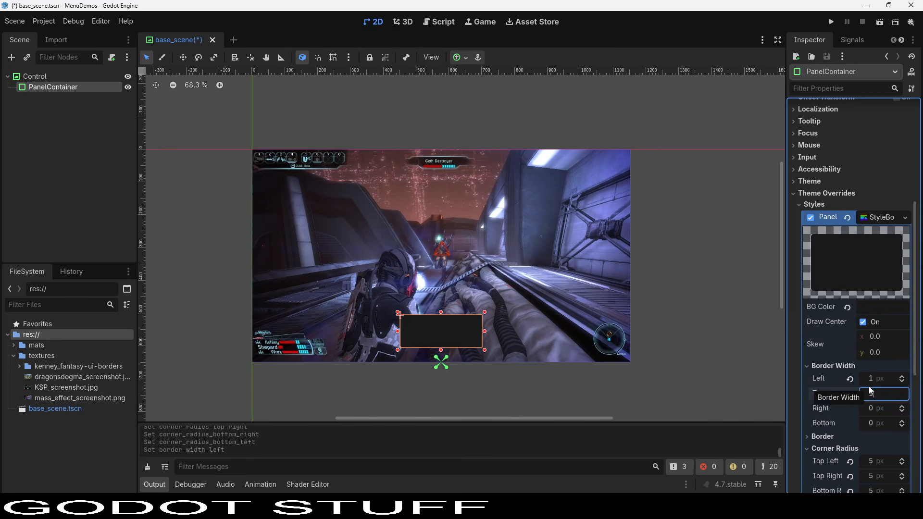
pyautogui.press('Tab')
pyautogui.write('15')
pyautogui.press('Tab')
pyautogui.write('5')
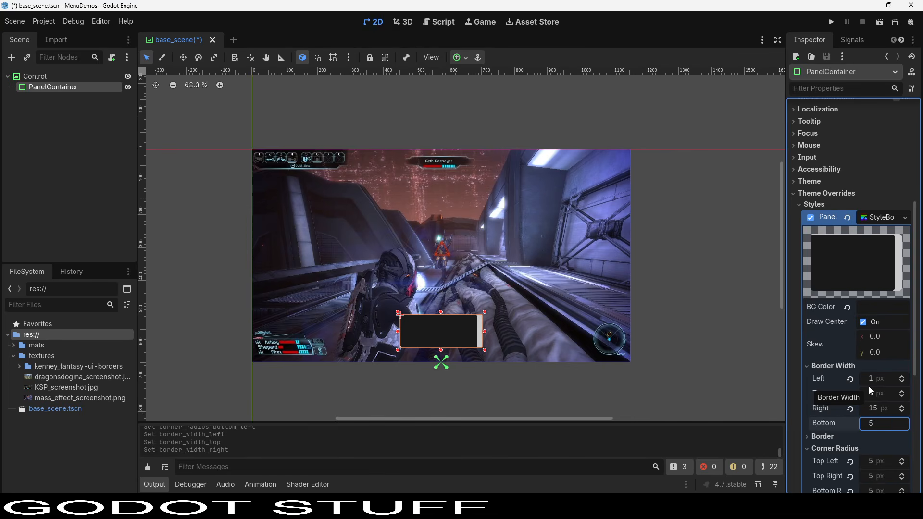
pyautogui.press('Return')
pyautogui.click(883, 409)
pyautogui.write('1')
pyautogui.press('Return')
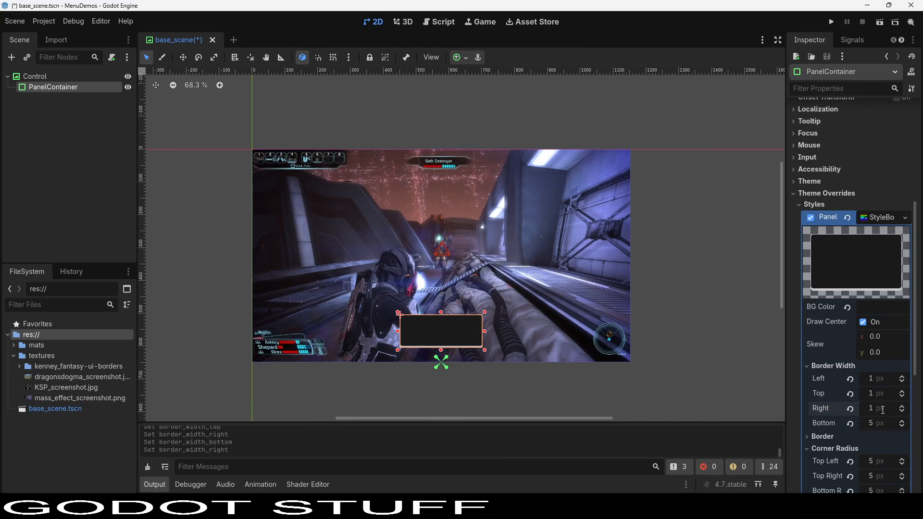
# Set the panel style's content margins to 5 px on all four sides.
pyautogui.scroll(-4, 875, 405)
pyautogui.click(830, 375)
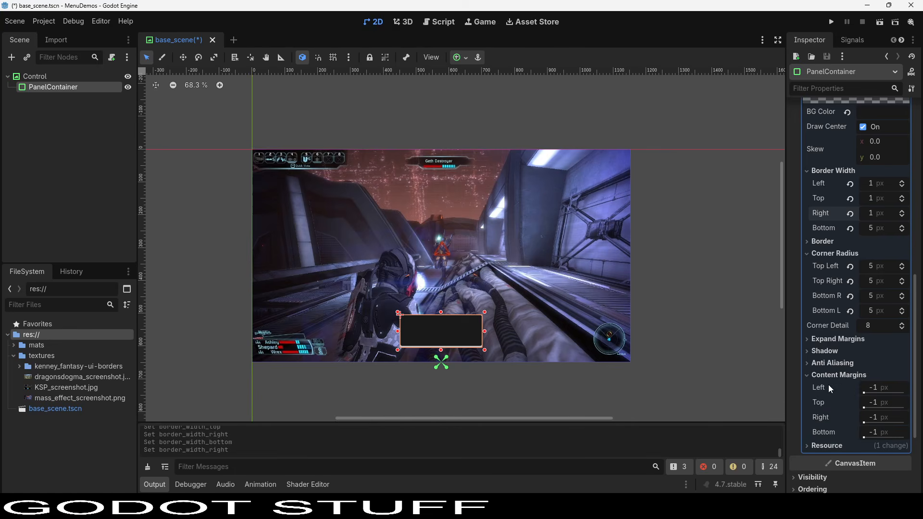
pyautogui.click(890, 387)
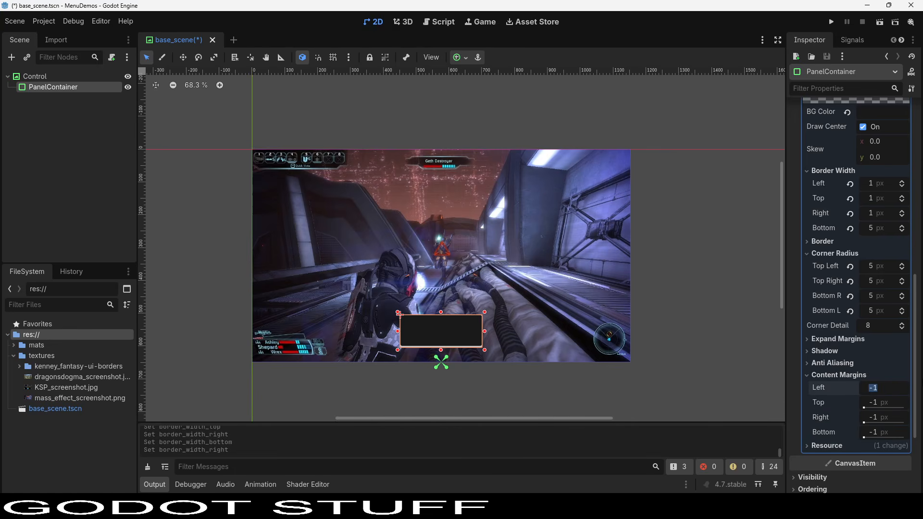
pyautogui.write('5')
pyautogui.press('Tab')
pyautogui.write('5')
pyautogui.press('Tab')
pyautogui.write('5')
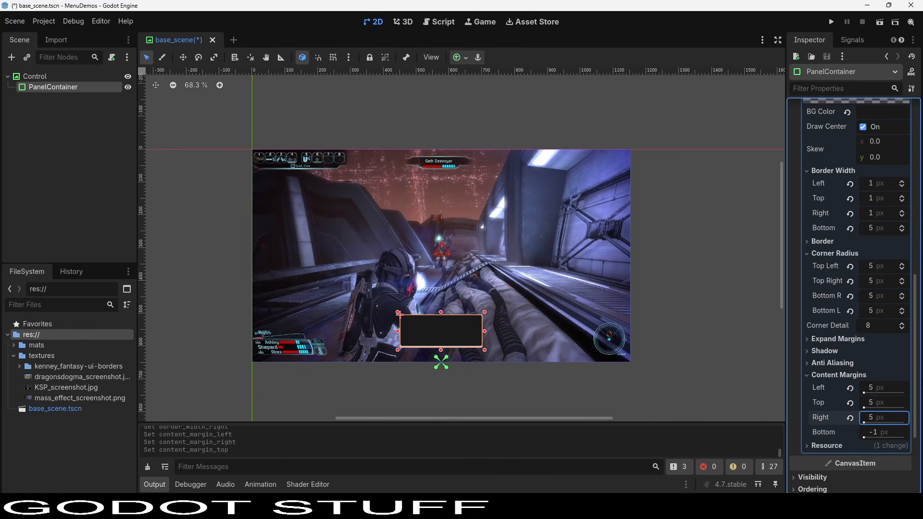
pyautogui.press('Tab')
pyautogui.write('5')
pyautogui.press('Return')
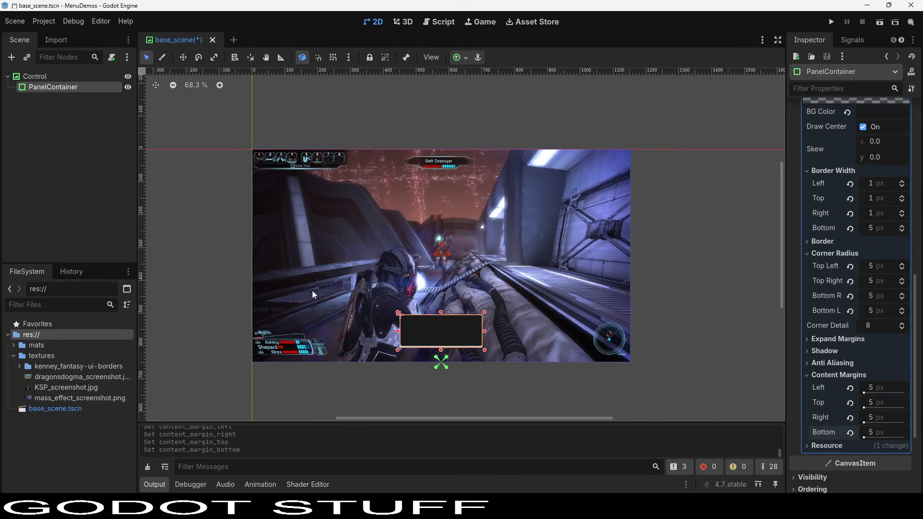
# Add a Button node as a child of the PanelContainer.
pyautogui.rightClick(46, 92)
pyautogui.click(54, 113)
pyautogui.write('butto')
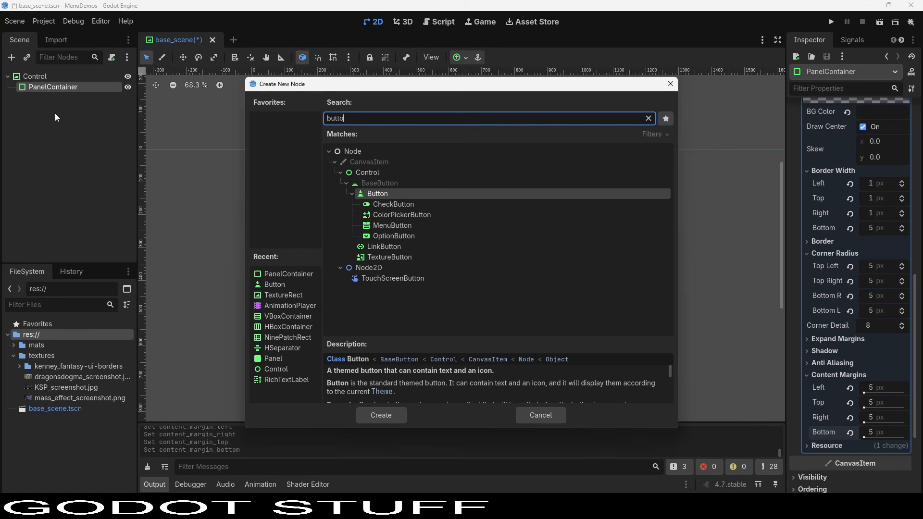
pyautogui.write('n')
pyautogui.press('Return')
# Lighten the PanelContainer's background color to near white and select the Button inside it.
pyautogui.scroll(6, 258, 257)
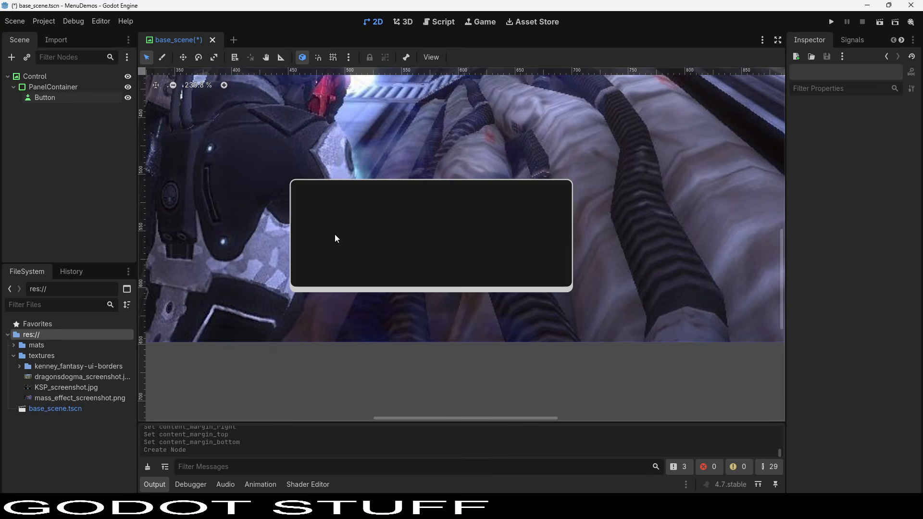
pyautogui.click(63, 88)
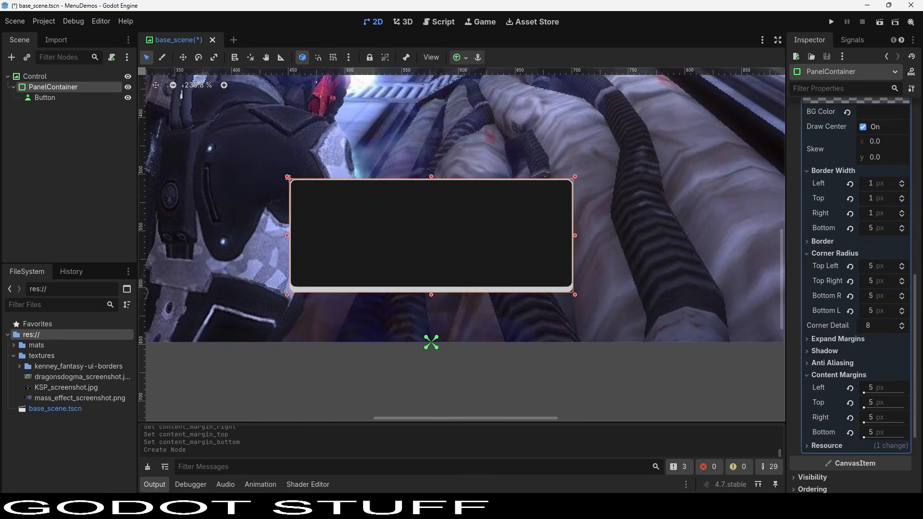
pyautogui.scroll(5, 877, 270)
pyautogui.click(884, 356)
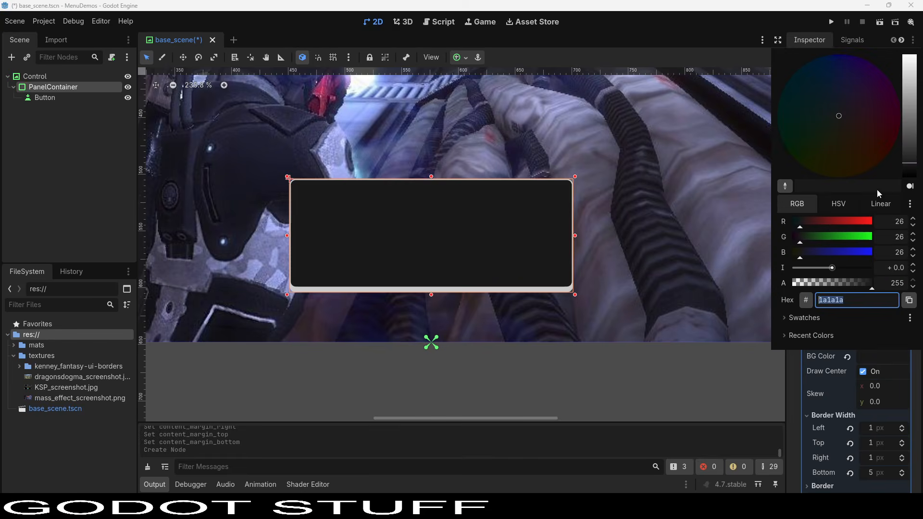
pyautogui.moveTo(909, 73); pyautogui.dragTo(908, 55)
pyautogui.click(509, 340)
pyautogui.click(355, 221)
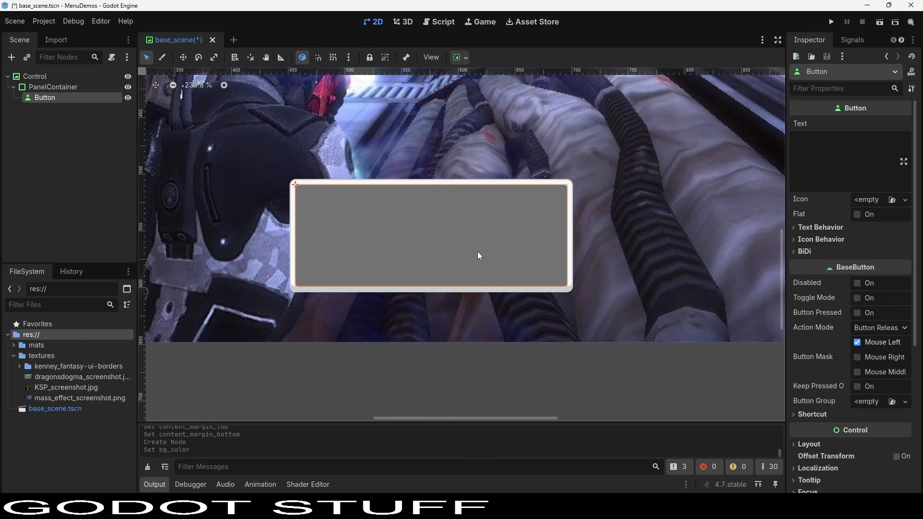
# Duplicate the Button nine times inside the PanelContainer.
pyautogui.click(99, 109)
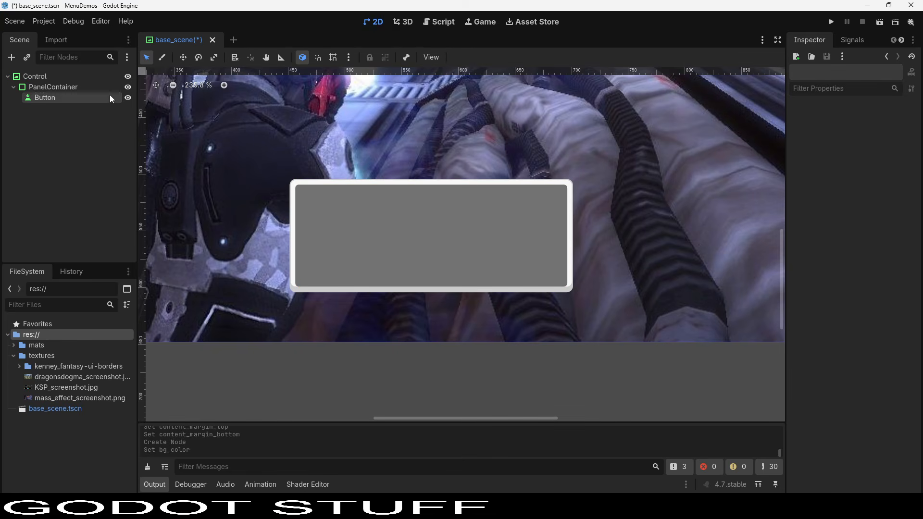
pyautogui.click(110, 97)
pyautogui.hotkey('ctrl', 'd')
pyautogui.hotkey('ctrl', 'd')
pyautogui.hotkey('ctrl', 'd')
pyautogui.hotkey('ctrl', 'd')
pyautogui.hotkey('ctrl', 'd')
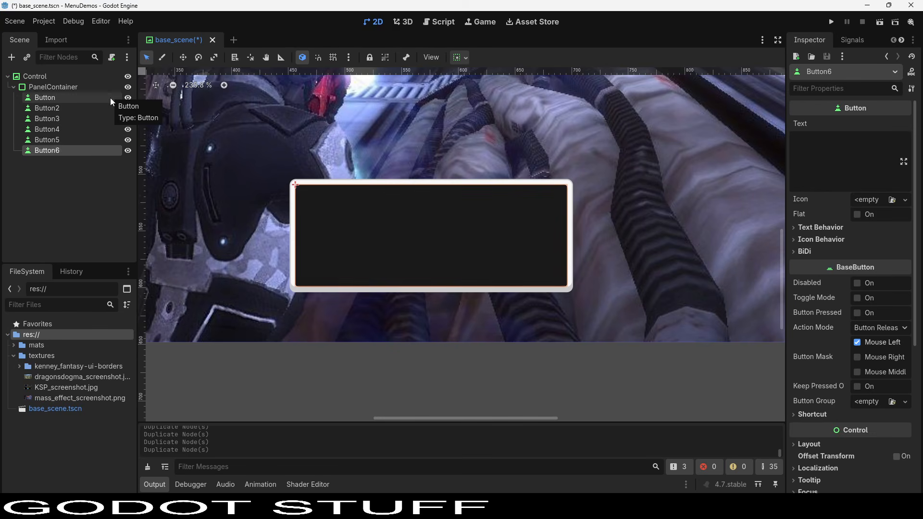
pyautogui.hotkey('ctrl', 'd')
pyautogui.hotkey('ctrl', 'd')
pyautogui.hotkey('ctrl', 'd')
pyautogui.hotkey('ctrl', 'd')
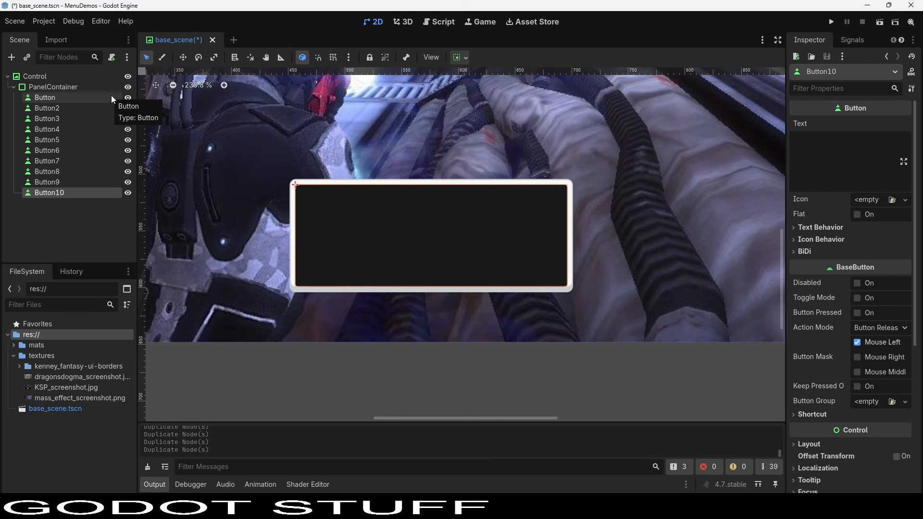
# Delete all ten Button nodes from the PanelContainer.
pyautogui.keyDown('shift'); pyautogui.click(114, 94); pyautogui.keyUp('shift')
pyautogui.press('Delete')
pyautogui.press('Return')
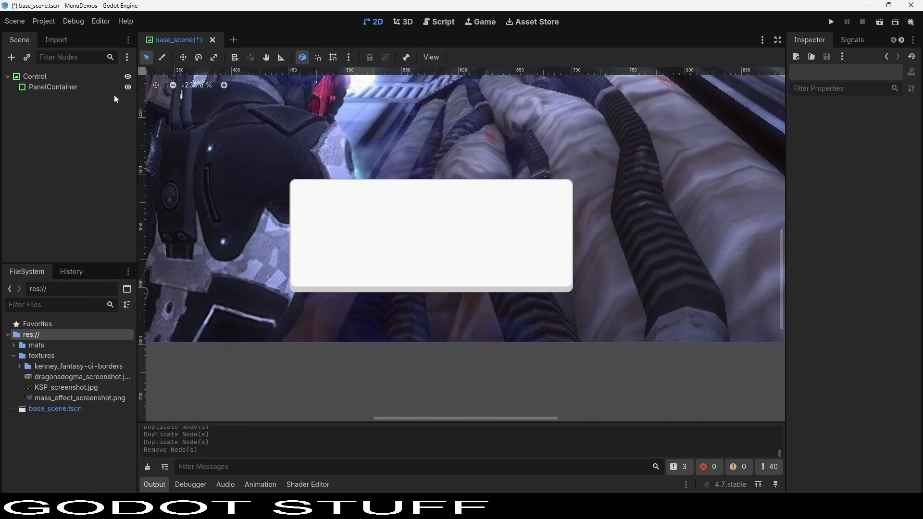
# Set the PanelContainer style's background color to near black 090909.
pyautogui.click(30, 88)
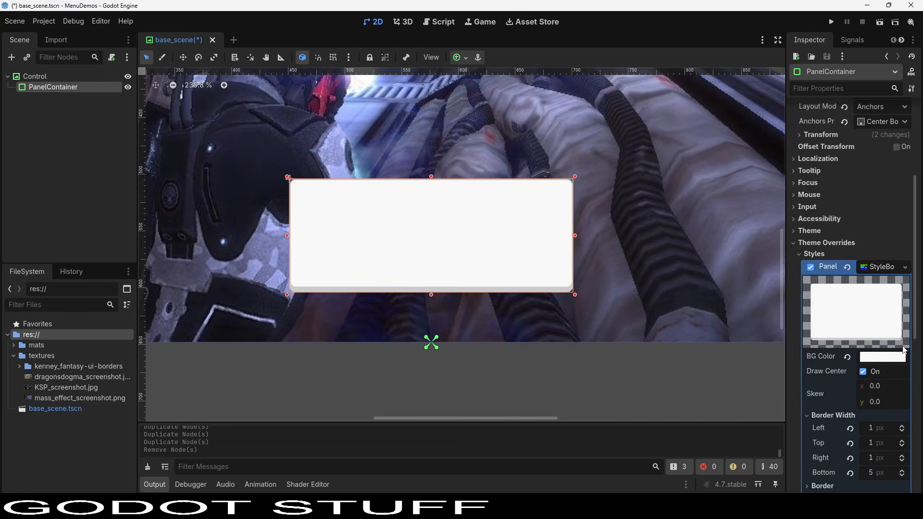
pyautogui.click(900, 357)
pyautogui.click(911, 175)
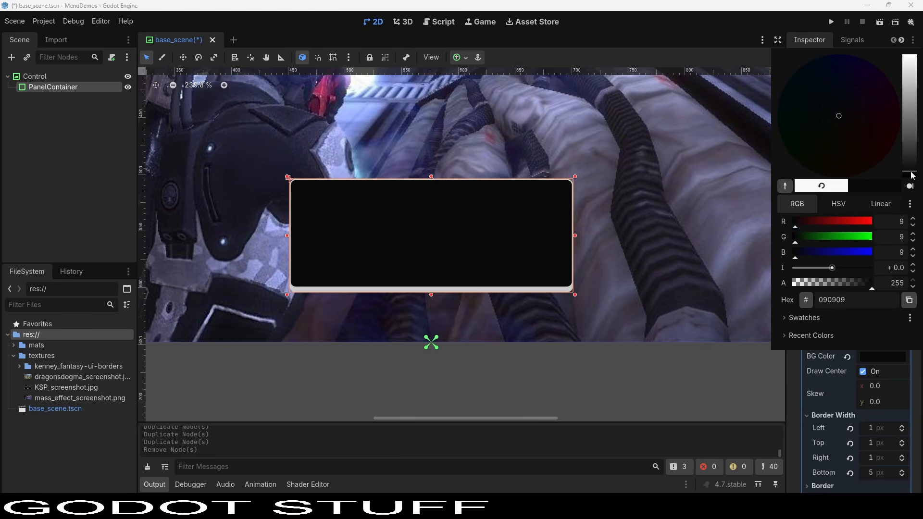
pyautogui.click(96, 223)
# Add an HBoxContainer node as a child of the PanelContainer.
pyautogui.scroll(-4, 339, 229)
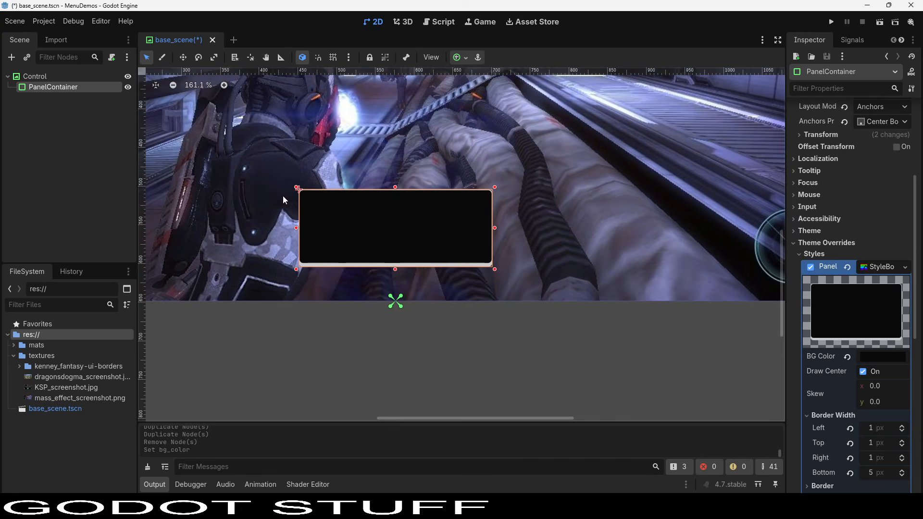
pyautogui.moveTo(278, 197); pyautogui.dragTo(294, 225, button='middle')
pyautogui.rightClick(61, 89)
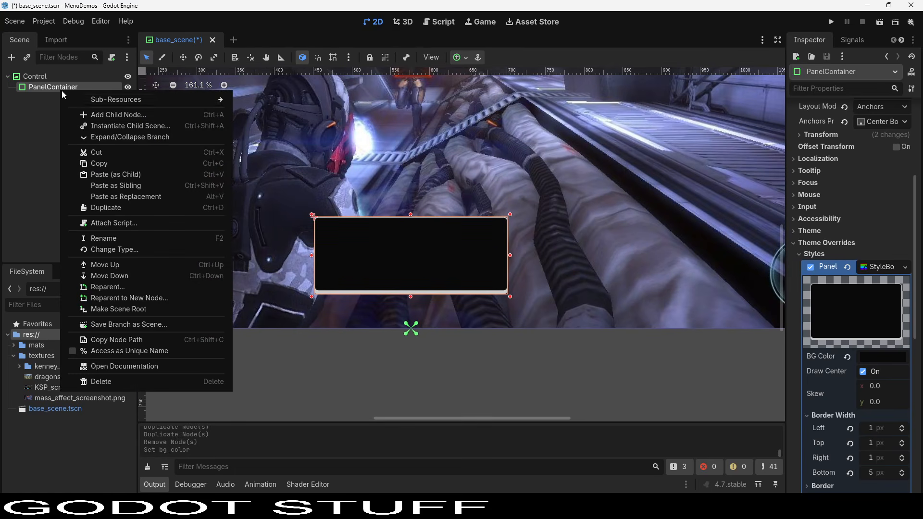
pyautogui.click(83, 115)
pyautogui.write('hbox')
pyautogui.press('Return')
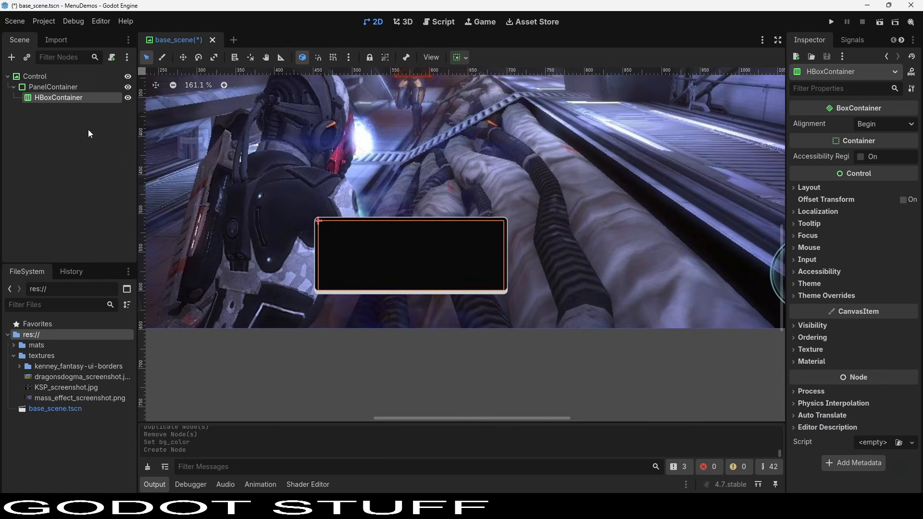
# Add a VBoxContainer node as a child of the HBoxContainer.
pyautogui.rightClick(82, 99)
pyautogui.click(114, 105)
pyautogui.write('vb')
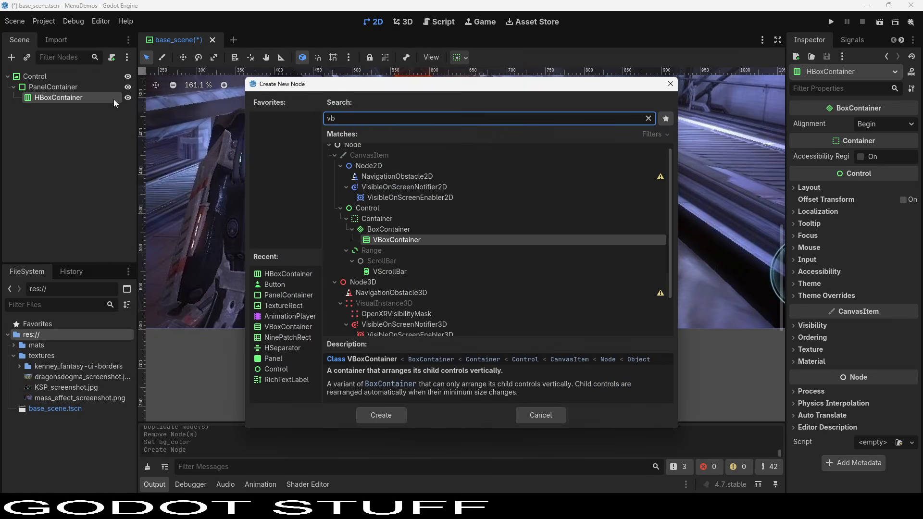
pyautogui.press('Return')
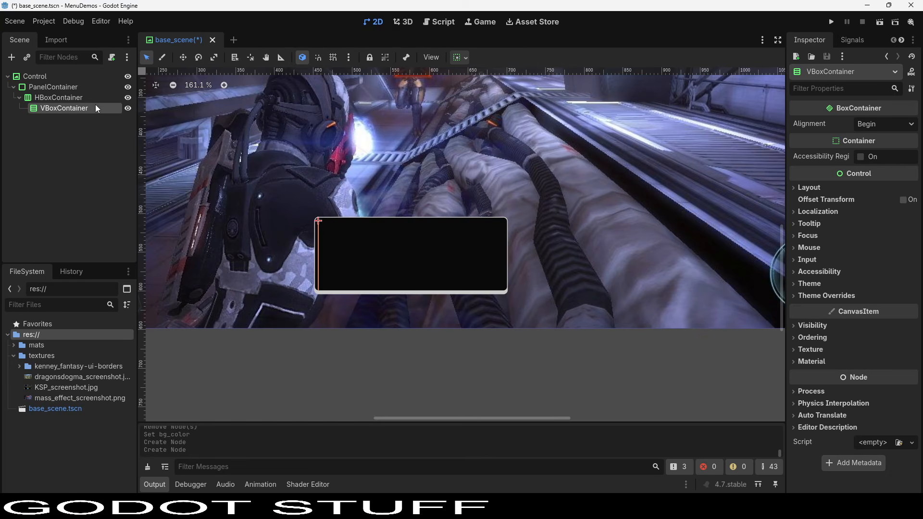
# Add a Button node directly under the HBoxContainer, as a sibling of the VBoxContainer.
pyautogui.click(91, 101)
pyautogui.rightClick(90, 102)
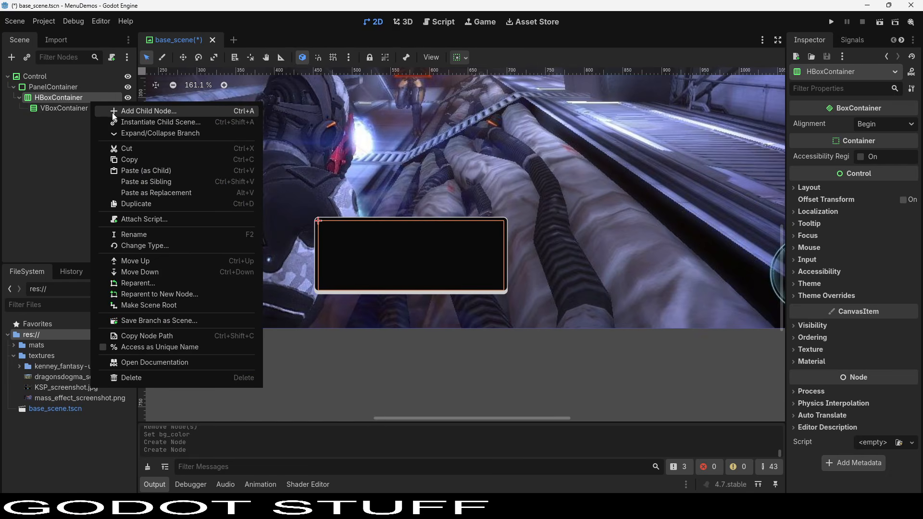
pyautogui.click(116, 107)
pyautogui.write('button')
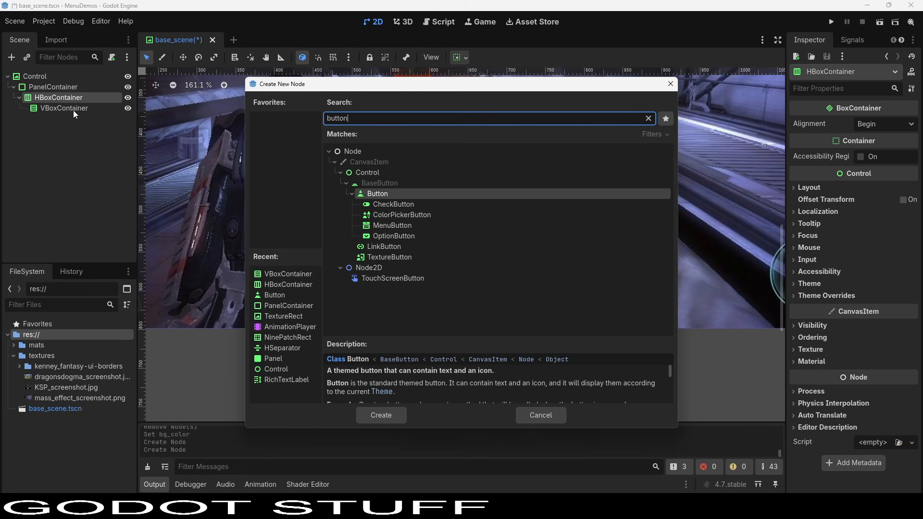
pyautogui.press('Return')
# Duplicate the HBoxContainer's Button eleven times to make a row of twelve buttons.
pyautogui.hotkey('ctrl', 'd')
pyautogui.hotkey('ctrl', 'd')
pyautogui.hotkey('ctrl', 'd')
pyautogui.hotkey('ctrl', 'd')
pyautogui.hotkey('ctrl', 'd')
pyautogui.hotkey('ctrl', 'd')
pyautogui.hotkey('ctrl', 'd')
pyautogui.hotkey('ctrl', 'd')
pyautogui.hotkey('ctrl', 'd')
pyautogui.hotkey('ctrl', 'd')
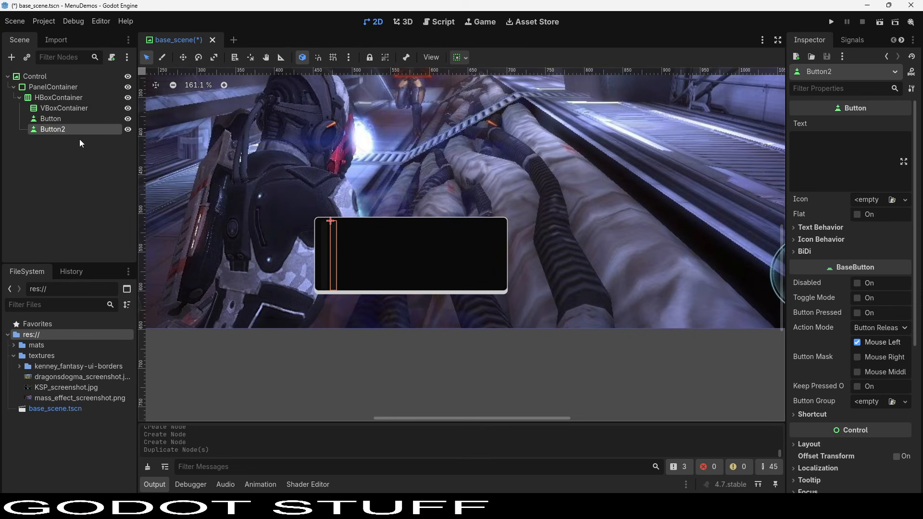
pyautogui.hotkey('ctrl', 'd')
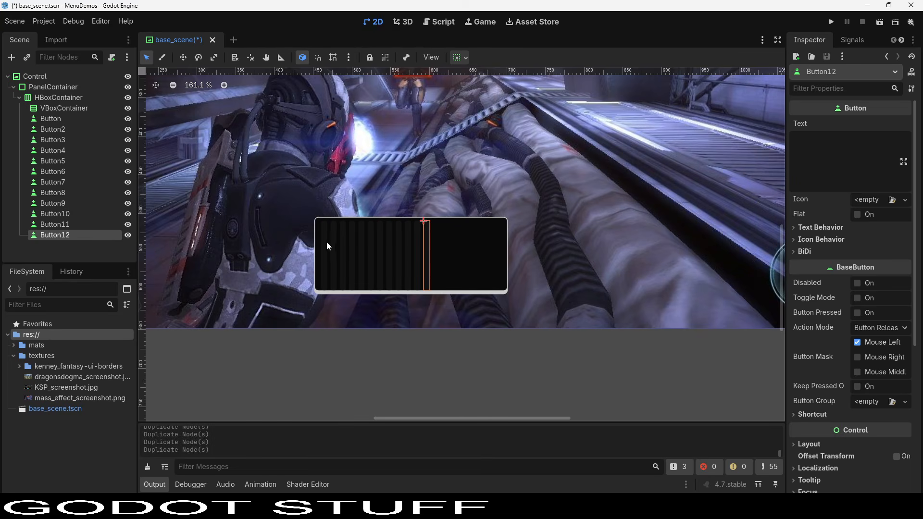
# Change the PanelContainer's panel style background colour to light grey 9b9b9b.
pyautogui.click(53, 87)
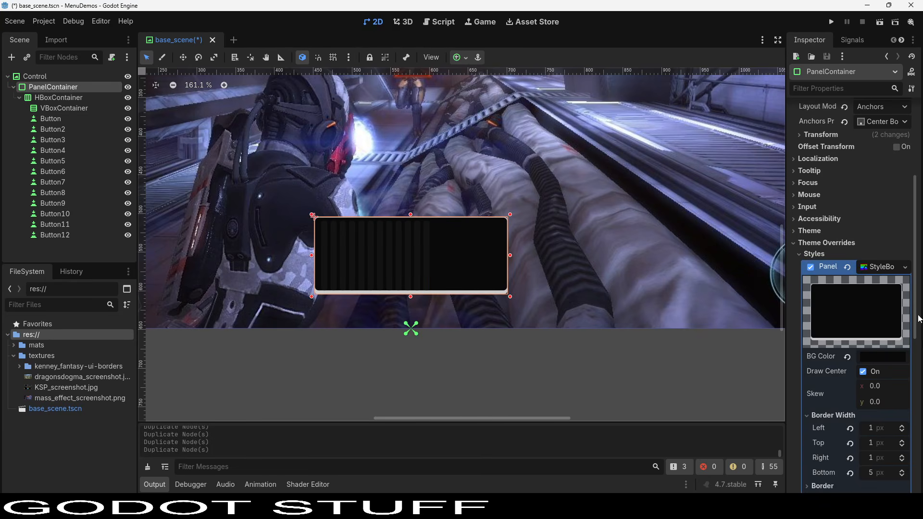
pyautogui.click(897, 357)
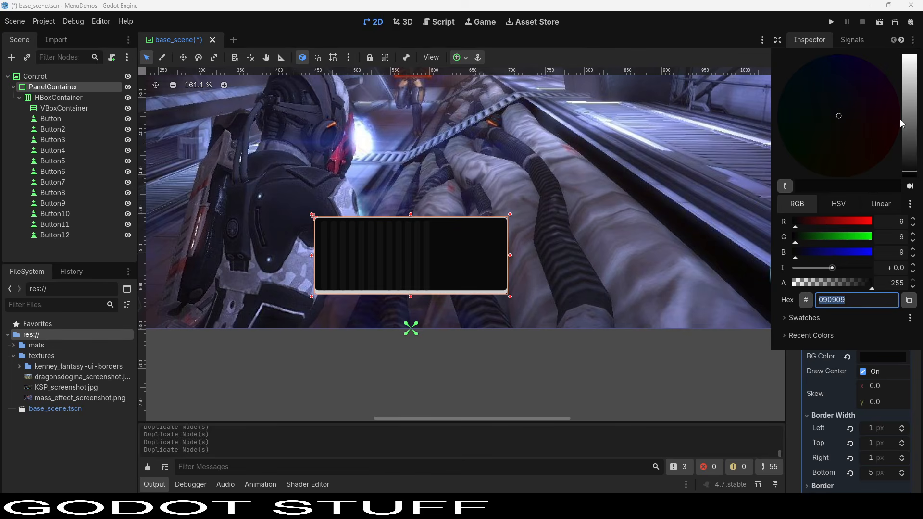
pyautogui.click(911, 99)
pyautogui.moveTo(911, 100); pyautogui.dragTo(911, 102)
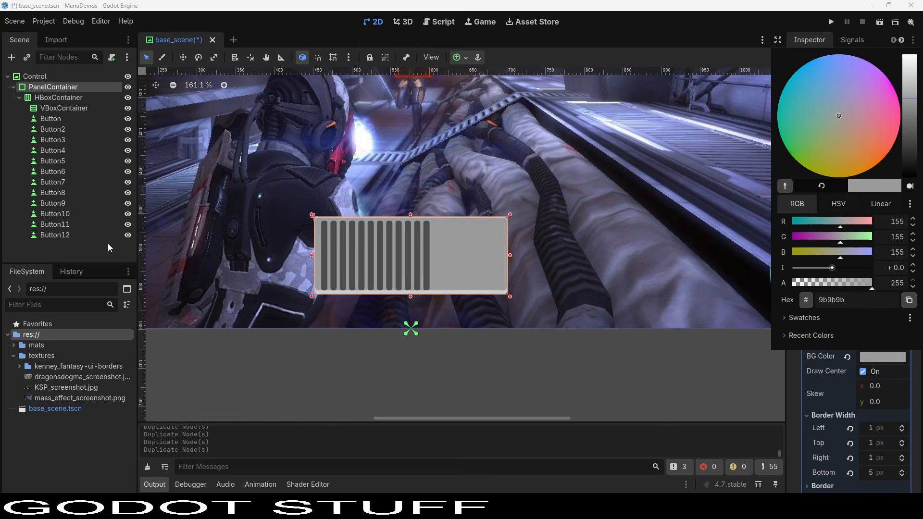
pyautogui.click(108, 246)
# Cut all twelve buttons out of the HBoxContainer, leaving only the VBoxContainer inside it.
pyautogui.click(47, 127)
pyautogui.click(55, 224)
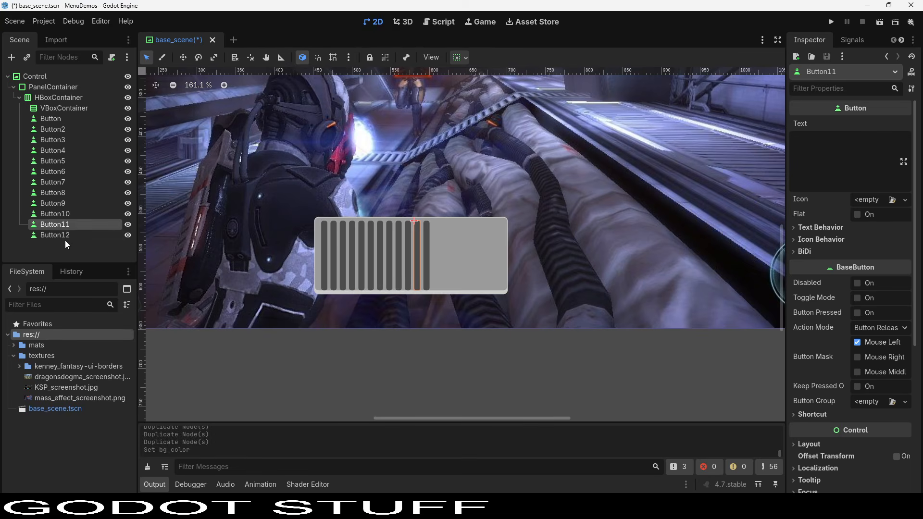
pyautogui.click(71, 271)
pyautogui.click(62, 119)
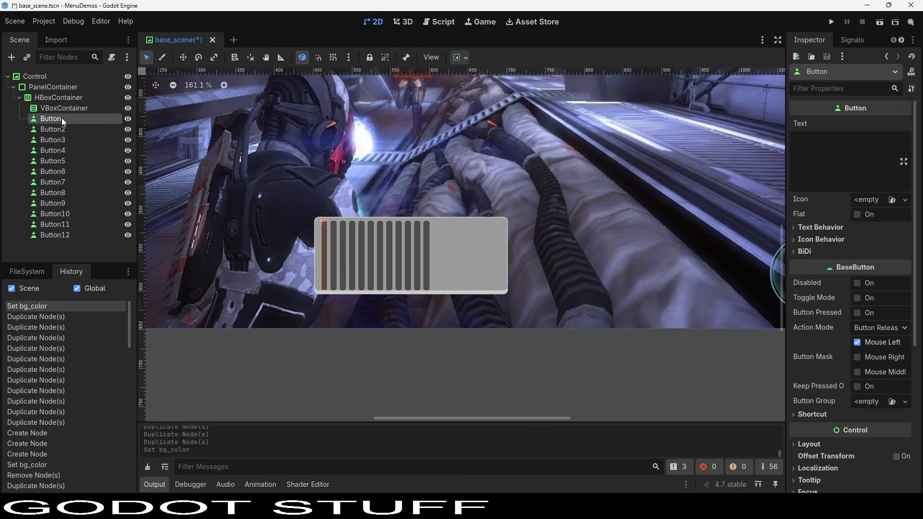
pyautogui.keyDown('shift'); pyautogui.click(60, 235); pyautogui.keyUp('shift')
pyautogui.hotkey('ctrl', 'x')
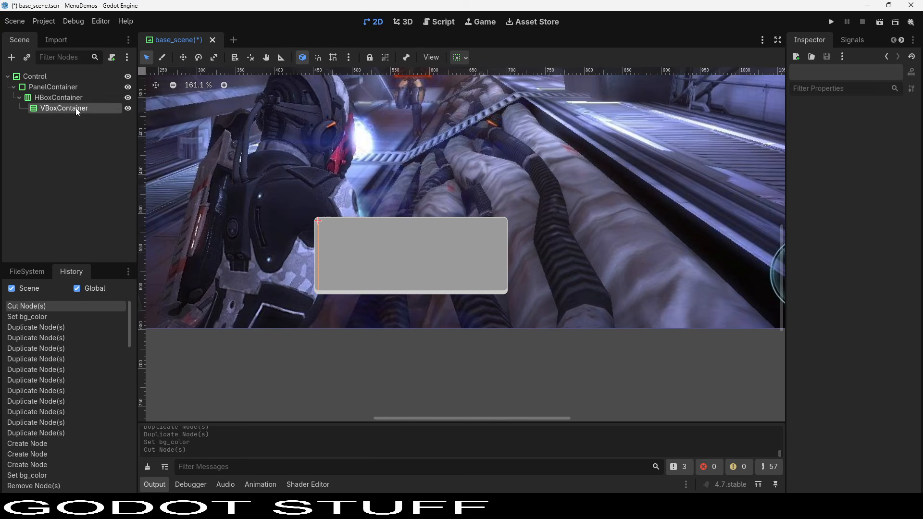
# Paste the cut buttons as children of the VBoxContainer, and undo the paste.
pyautogui.click(76, 107)
pyautogui.hotkey('ctrl', 'v')
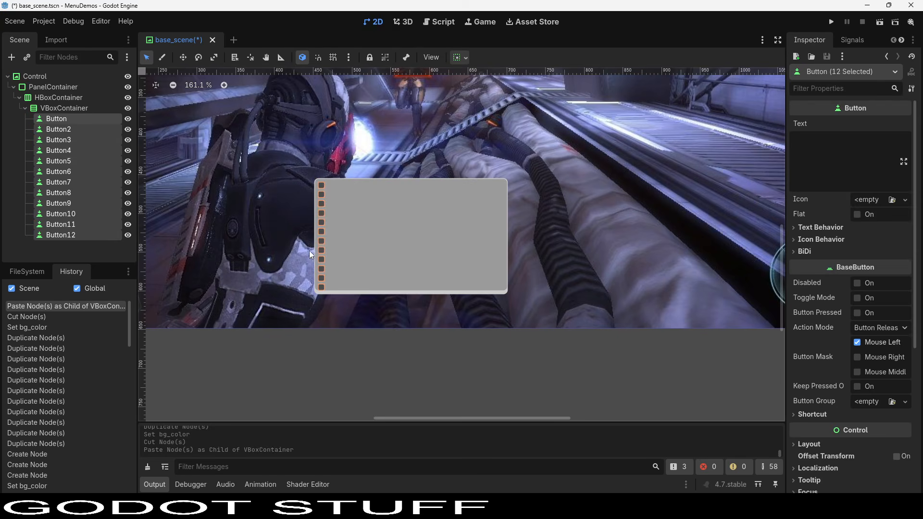
pyautogui.hotkey('ctrl', 'z')
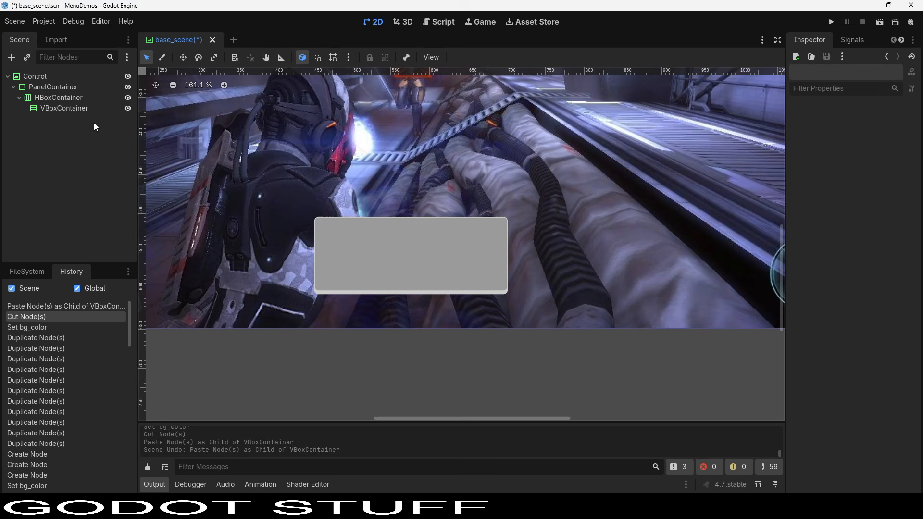
pyautogui.click(66, 99)
pyautogui.rightClick(67, 100)
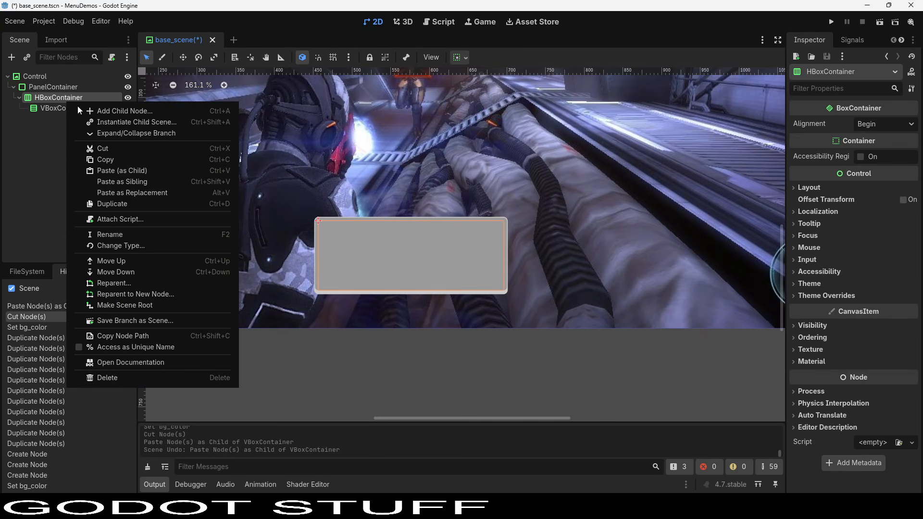
pyautogui.click(94, 109)
pyautogui.write('bit')
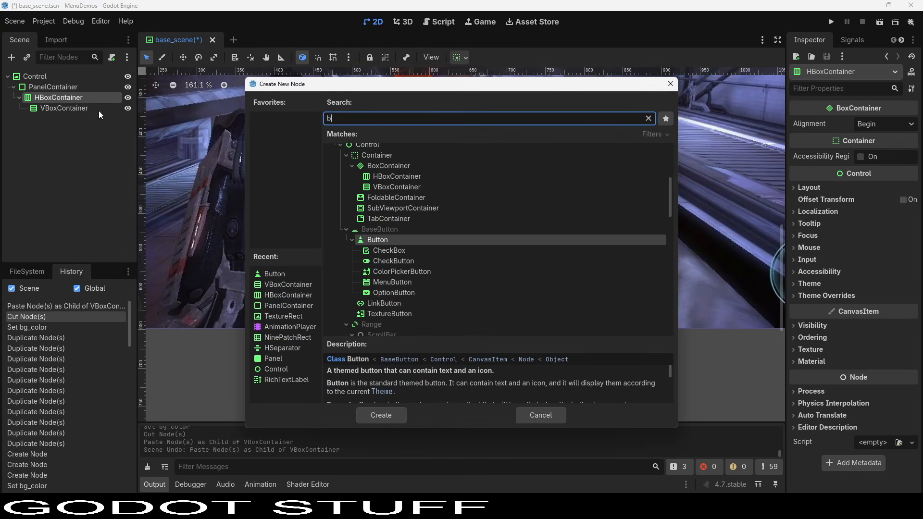
pyautogui.press('BackSpace')
pyautogui.press('BackSpace')
pyautogui.write('ott')
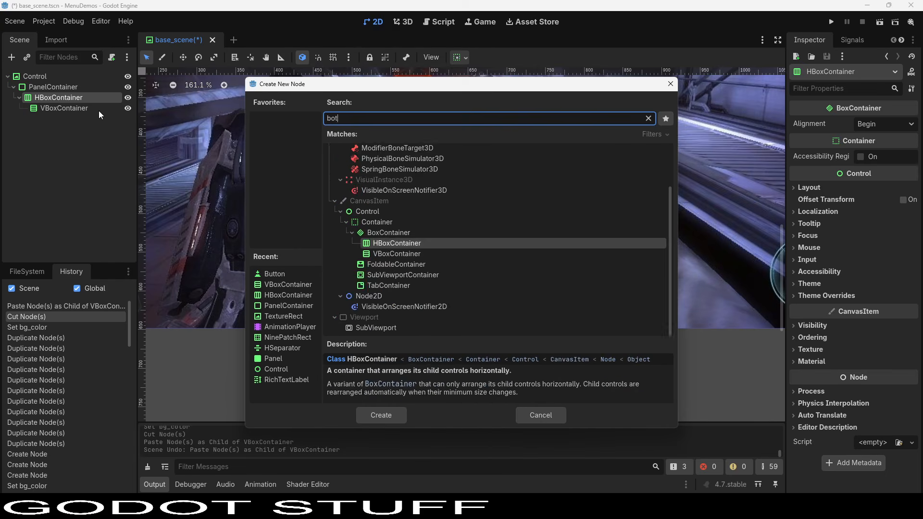
pyautogui.press('Return')
pyautogui.press('F2')
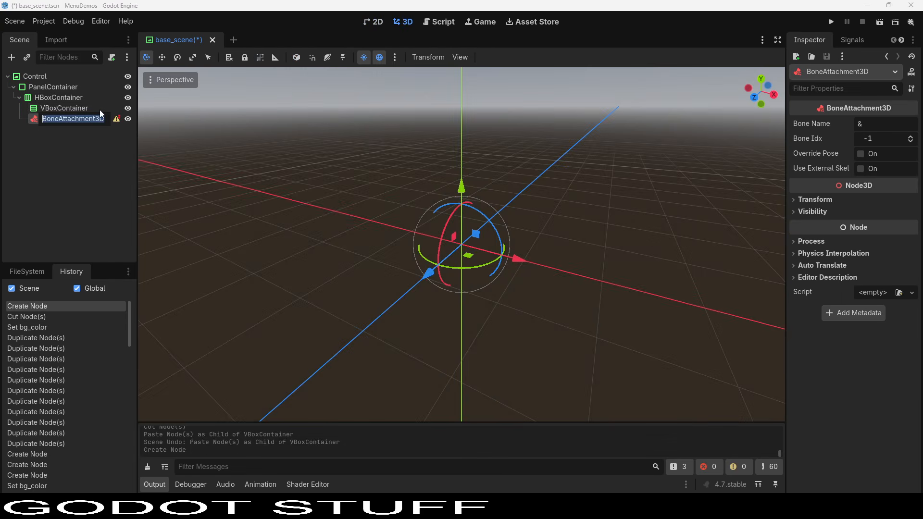
pyautogui.press('Escape')
pyautogui.press('Delete')
pyautogui.press('Return')
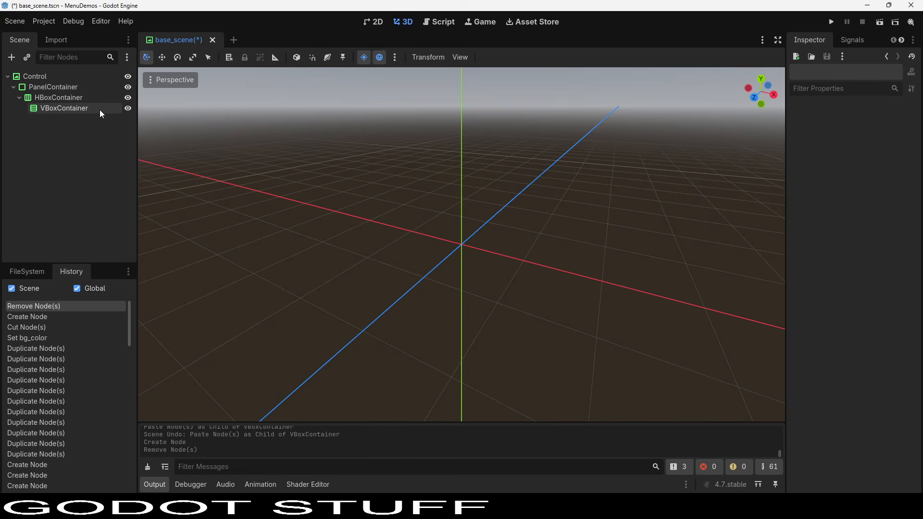
pyautogui.hotkey('ctrl', 'F1')
# Add a new Button node as a child of the HBoxContainer.
pyautogui.click(71, 98)
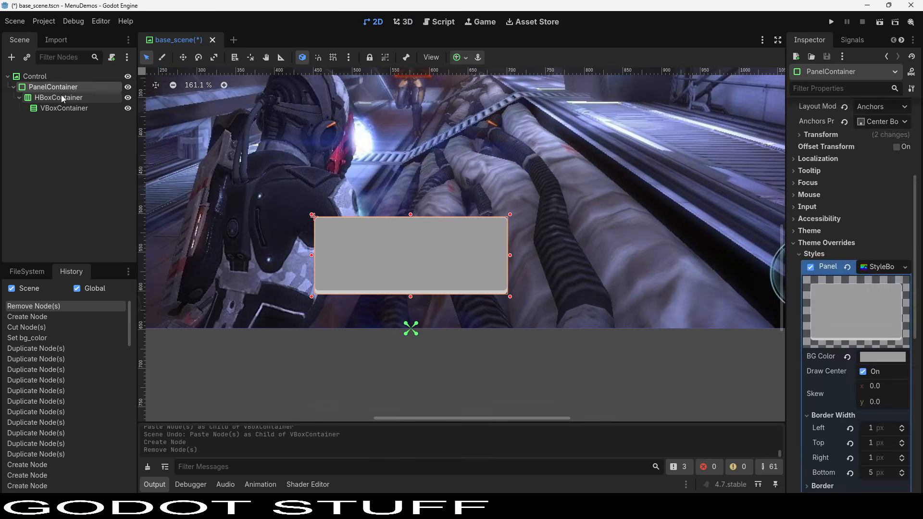
pyautogui.rightClick(71, 98)
pyautogui.click(99, 102)
pyautogui.write('butt')
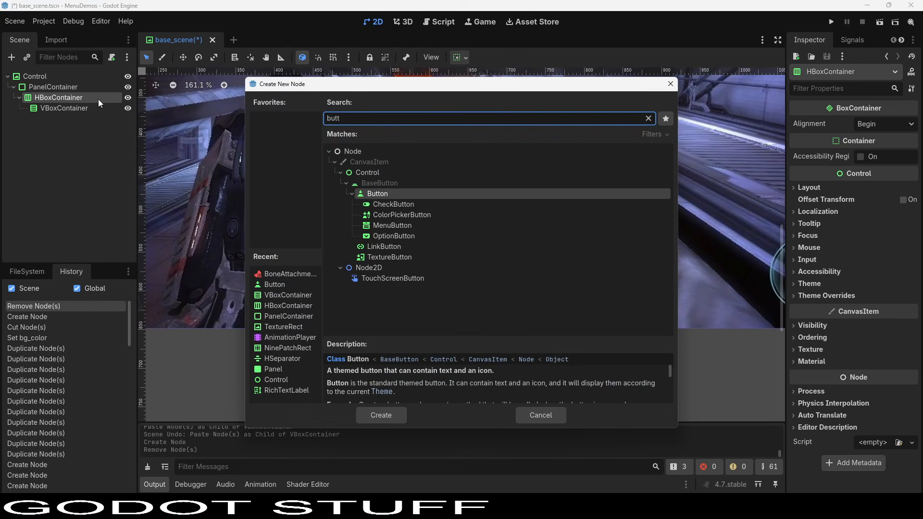
pyautogui.press('Return')
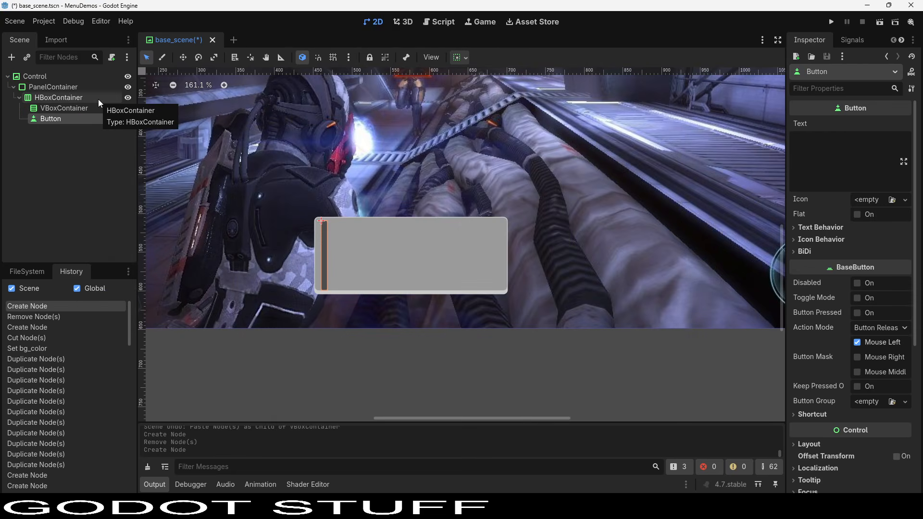
# Enable horizontal Expand in the new button's container sizing.
pyautogui.click(832, 443)
pyautogui.scroll(-5, 834, 413)
pyautogui.click(832, 410)
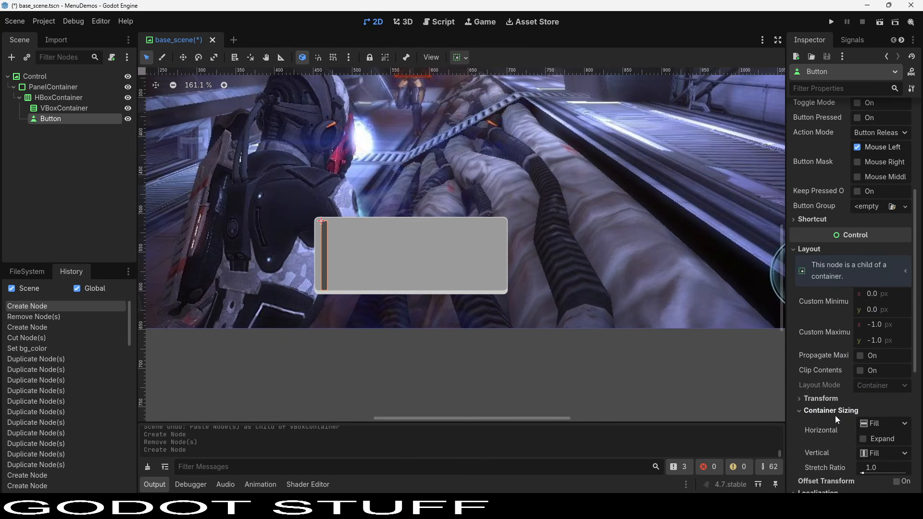
pyautogui.click(867, 438)
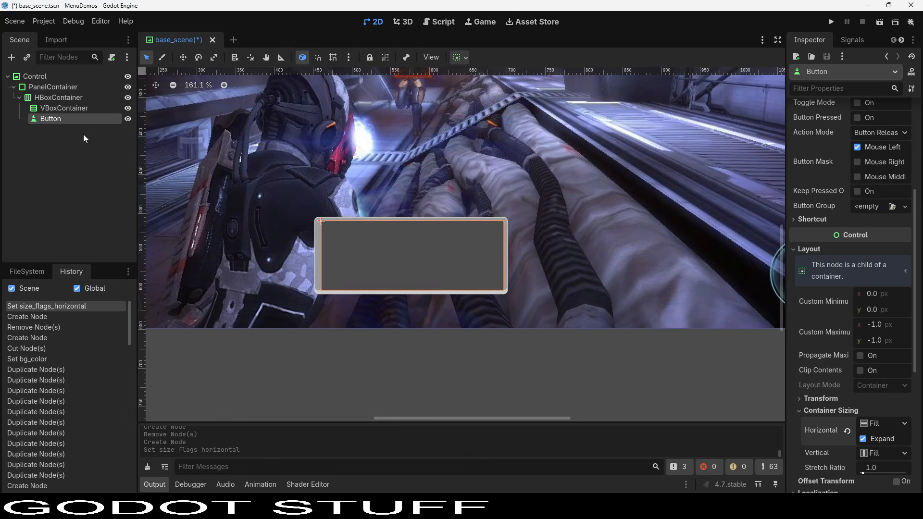
# Duplicate the HBoxContainer's button and move the VBoxContainer between the two buttons in the scene tree.
pyautogui.click(79, 110)
pyautogui.click(72, 120)
pyautogui.hotkey('ctrl', 'd')
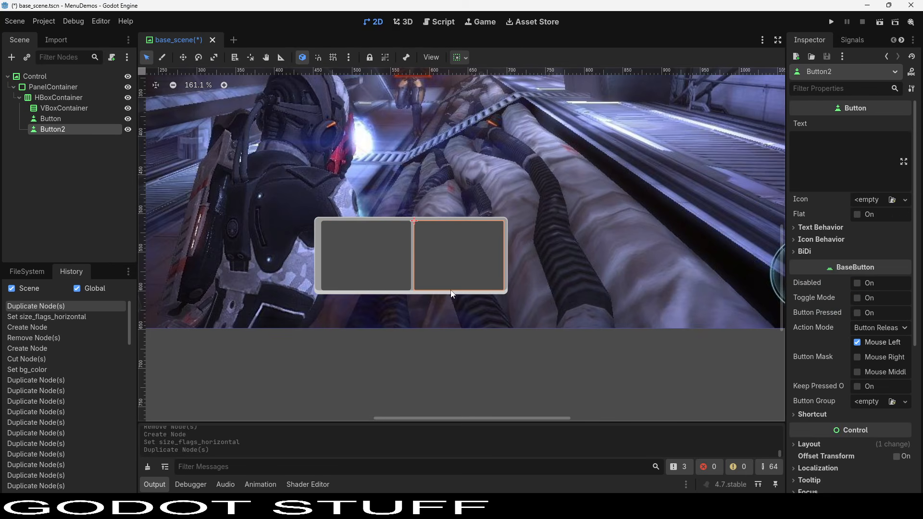
pyautogui.moveTo(72, 108); pyautogui.dragTo(76, 122)
# Add a Button node as a child of the VBoxContainer.
pyautogui.rightClick(71, 119)
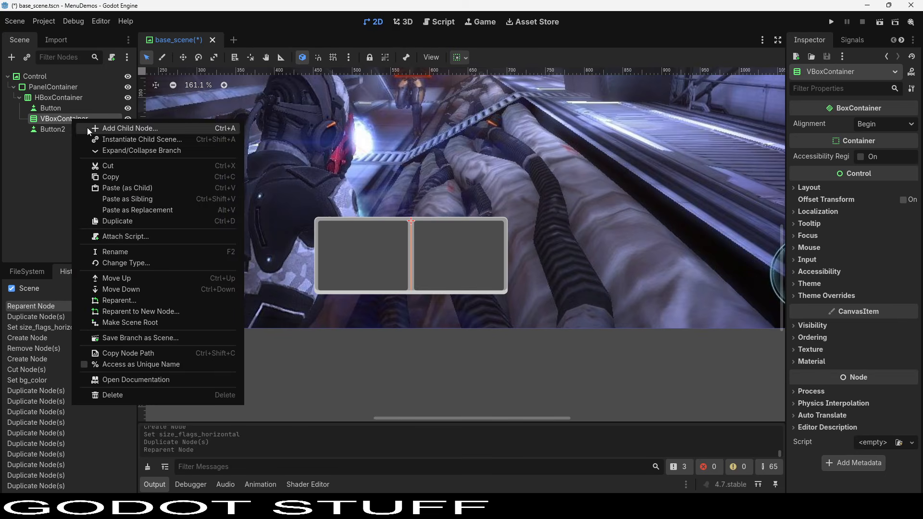
pyautogui.click(88, 126)
pyautogui.write('butt')
pyautogui.press('Return')
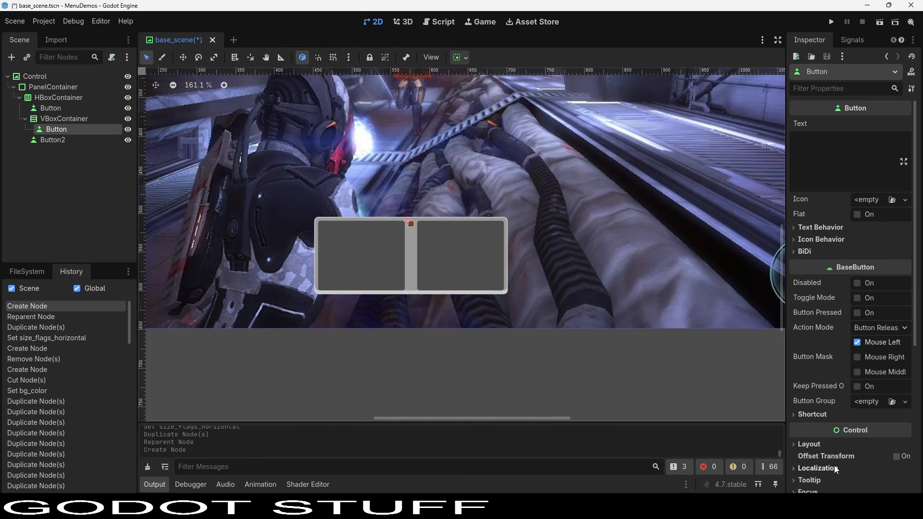
# Enable vertical Expand in the VBoxContainer button's container sizing, and duplicate that button.
pyautogui.click(834, 442)
pyautogui.scroll(-3, 835, 441)
pyautogui.scroll(-2, 852, 432)
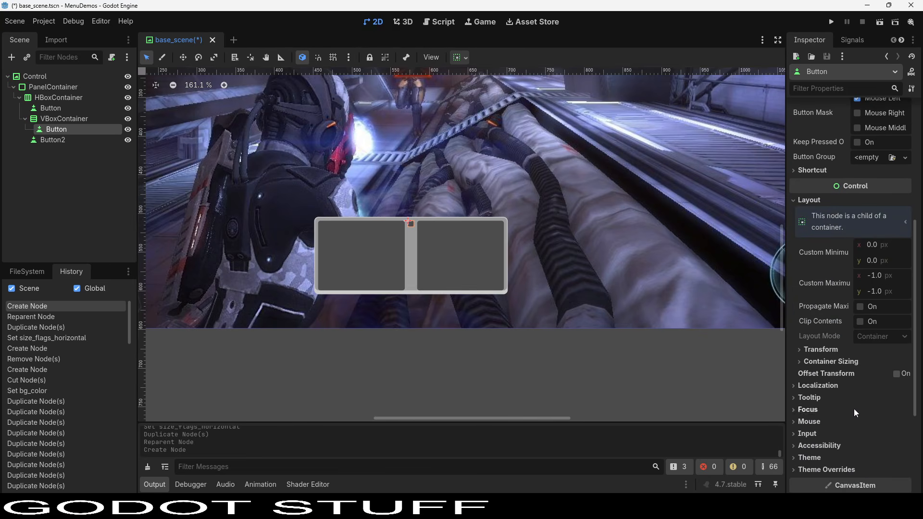
pyautogui.click(831, 361)
pyautogui.click(863, 405)
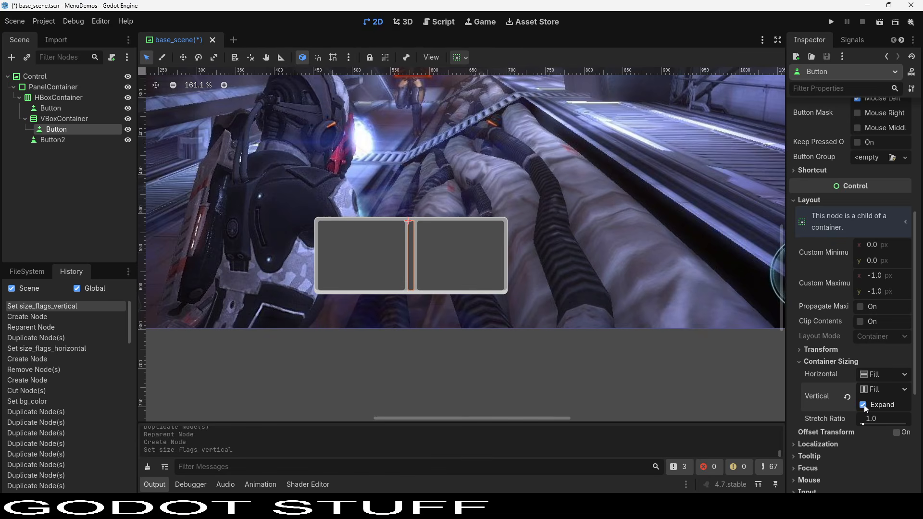
pyautogui.hotkey('ctrl', 'd')
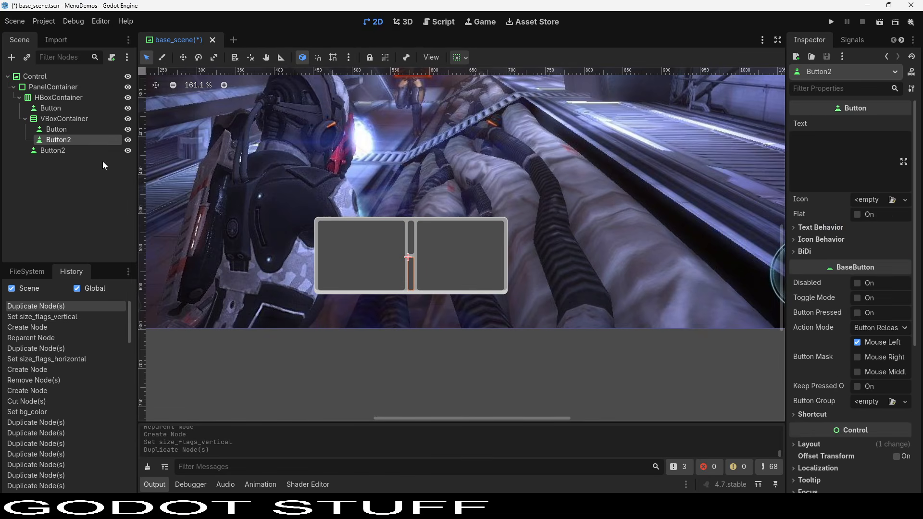
# Set the custom minimum width of both VBoxContainer buttons to 100 px.
pyautogui.click(77, 131)
pyautogui.keyDown('shift'); pyautogui.click(78, 139); pyautogui.keyUp('shift')
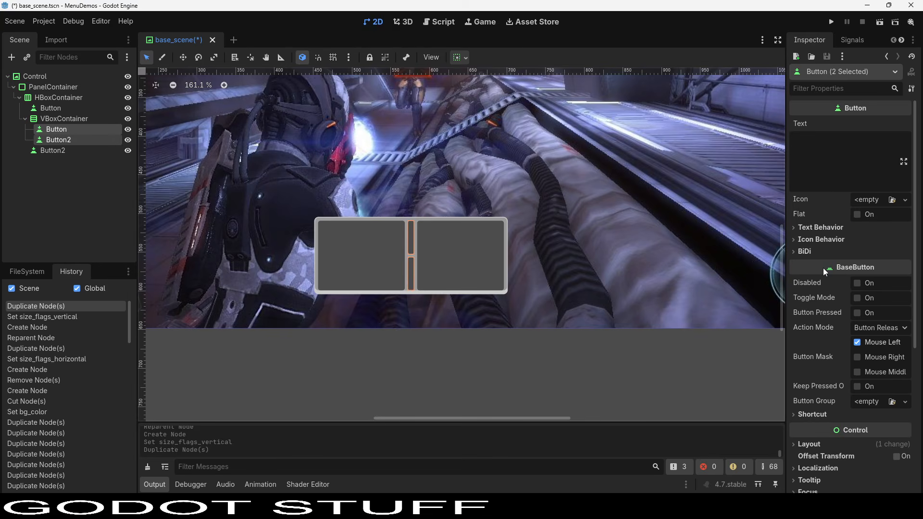
pyautogui.click(816, 444)
pyautogui.scroll(-3, 839, 413)
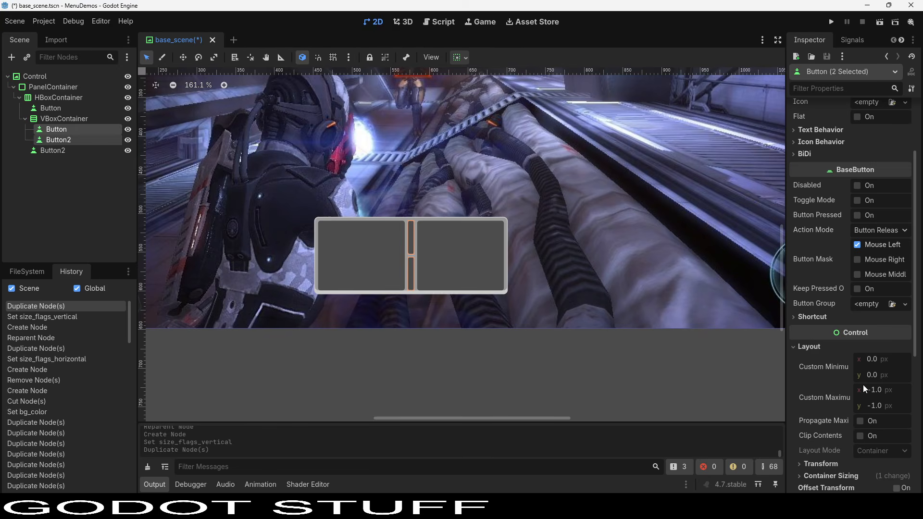
pyautogui.click(889, 362)
pyautogui.write('100')
pyautogui.press('Return')
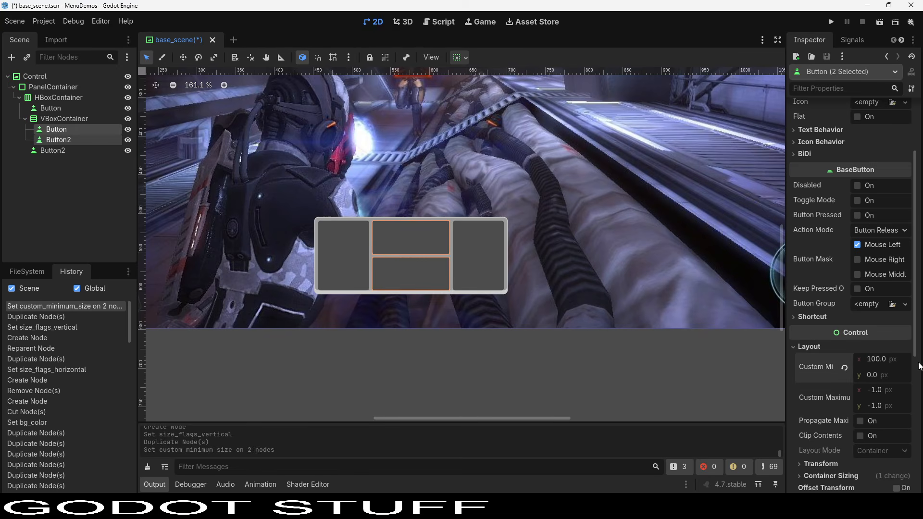
pyautogui.click(449, 390)
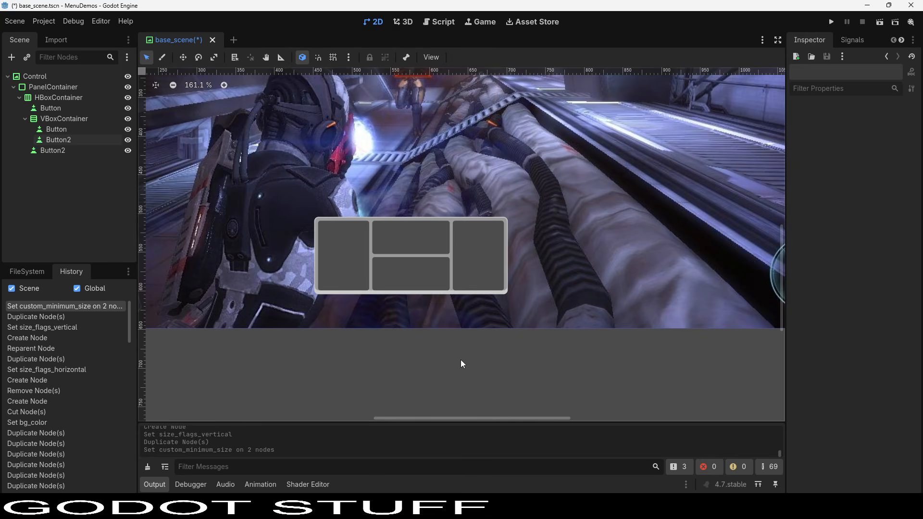
# Rename the HBoxContainer's first button to Left and its last button to Right.
pyautogui.doubleClick(47, 108)
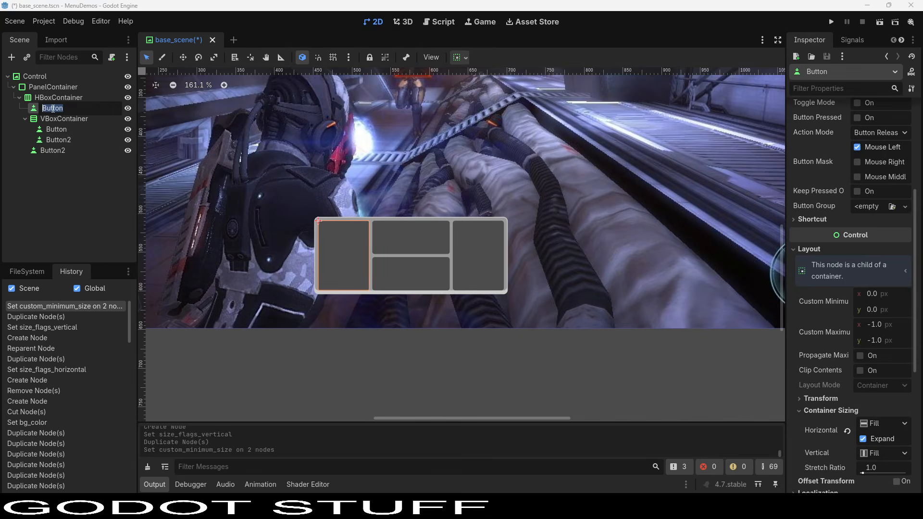
pyautogui.write('Left')
pyautogui.press('Return')
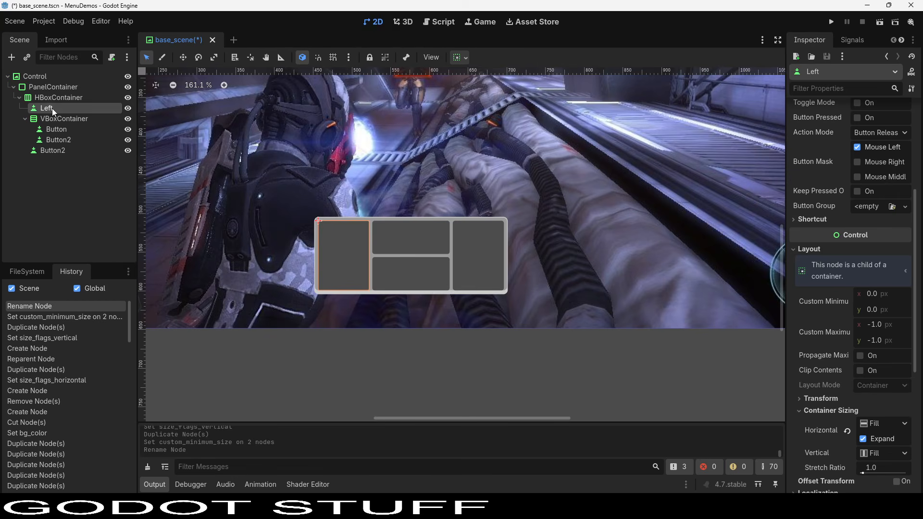
pyautogui.doubleClick(78, 152)
pyautogui.write('Right')
pyautogui.press('Return')
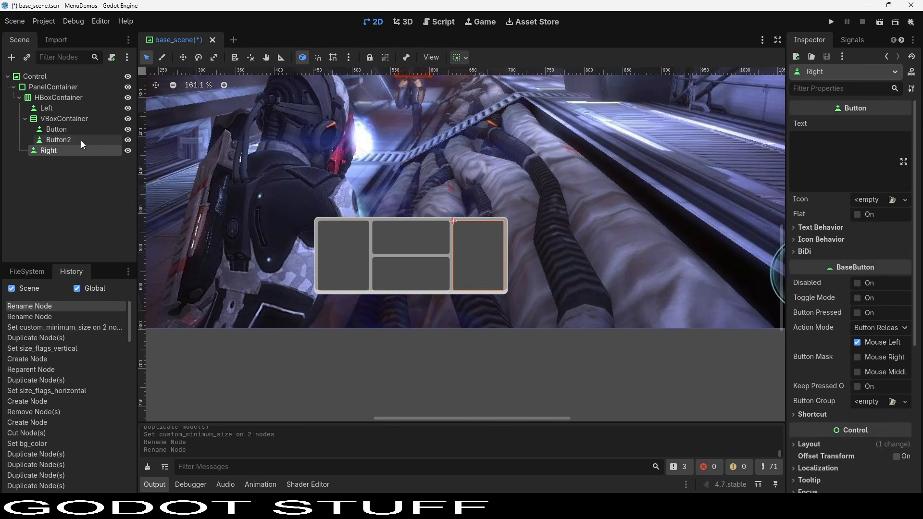
# Rename the VBoxContainer's upper button to Up and its lower button to Down.
pyautogui.click(82, 129)
pyautogui.doubleClick(82, 130)
pyautogui.write('Up')
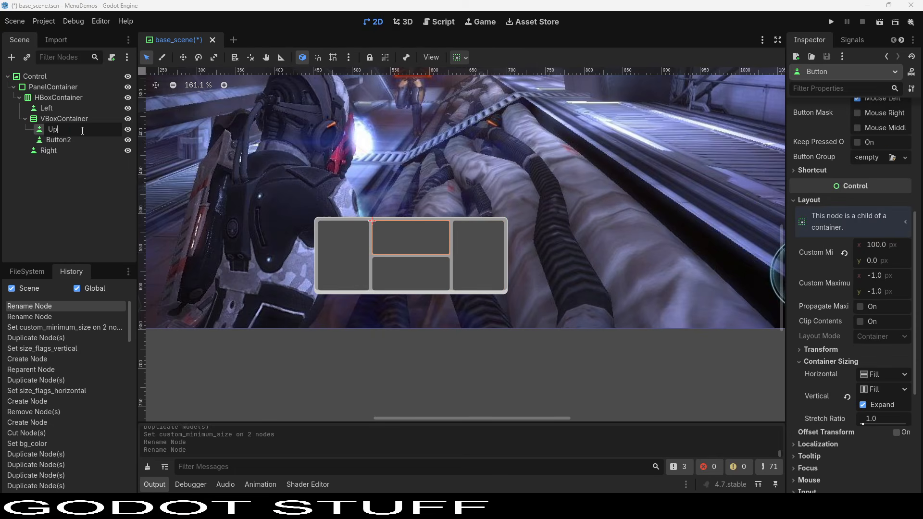
pyautogui.press('Return')
pyautogui.doubleClick(91, 140)
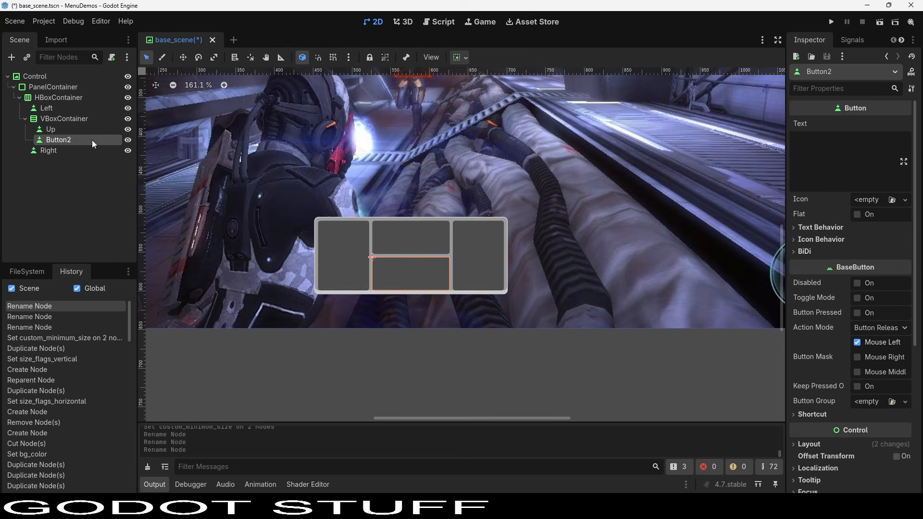
pyautogui.write('Down')
pyautogui.press('Return')
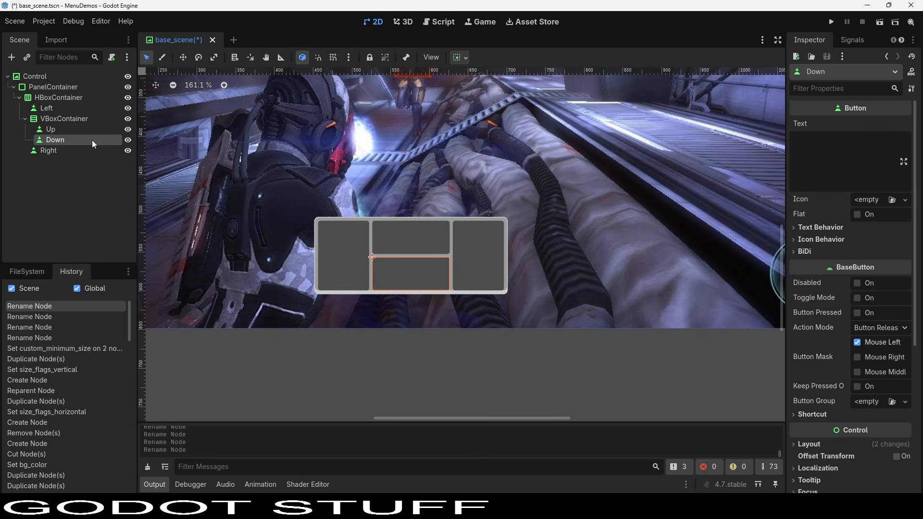
# Run the project to view the button panel in the game window.
pyautogui.press('F5')
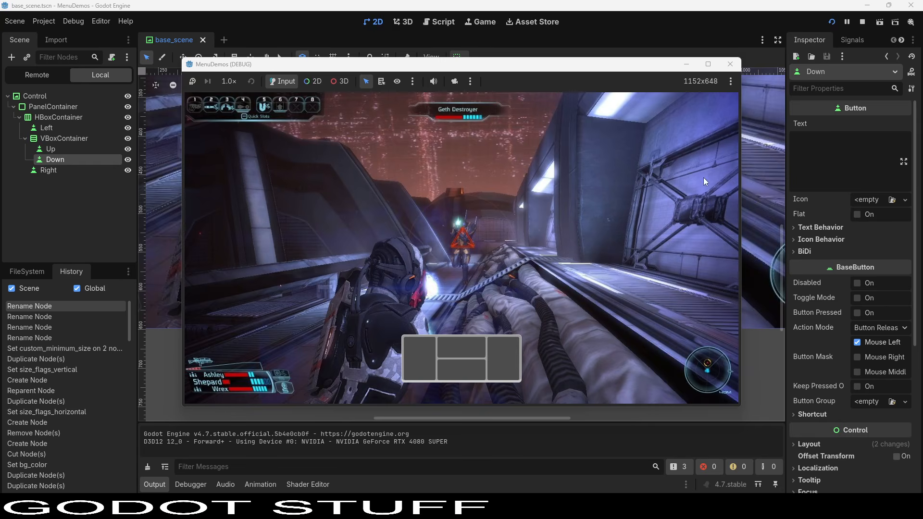
# Stop the running project and attach a new GDScript file, base_scene.gd, to the root Control node, with Built-in Script disabled.
pyautogui.click(730, 64)
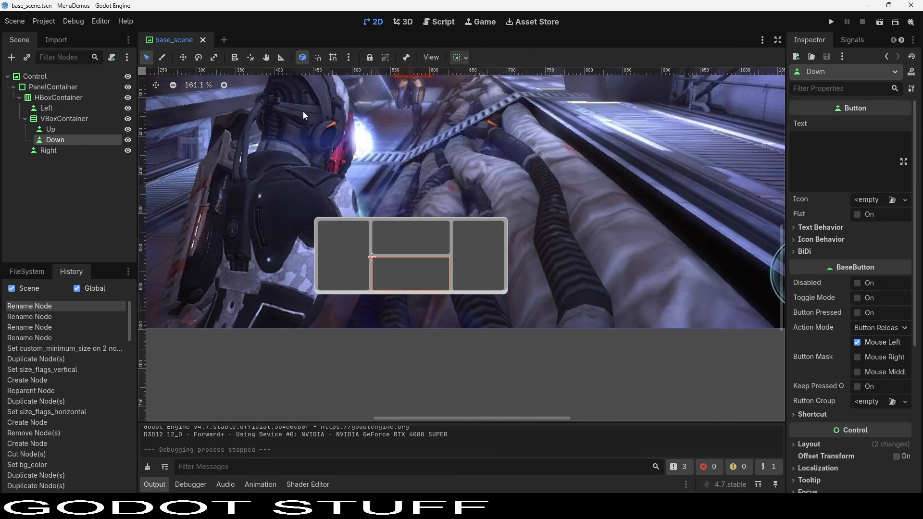
pyautogui.click(102, 80)
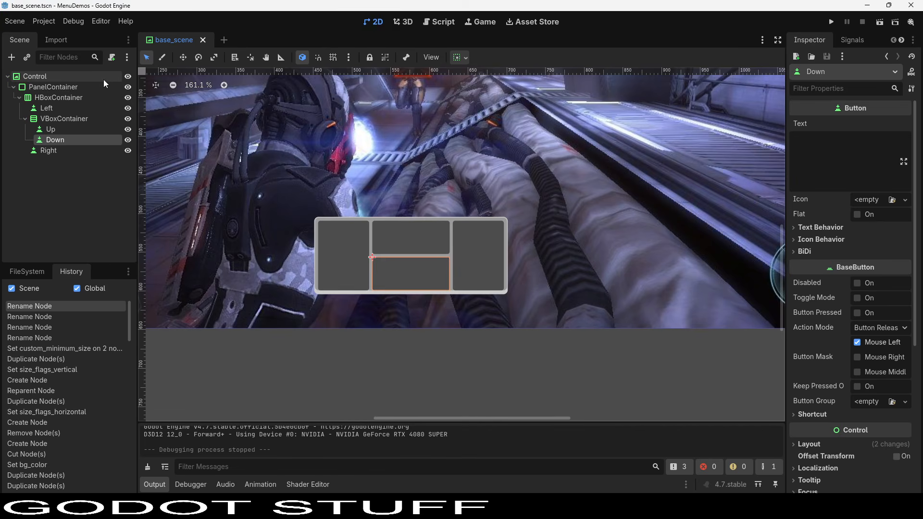
pyautogui.click(117, 58)
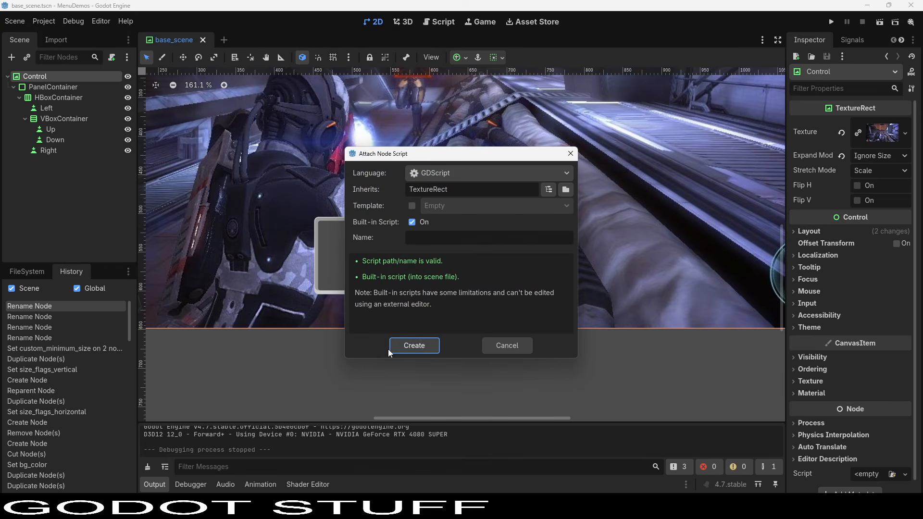
pyautogui.click(411, 222)
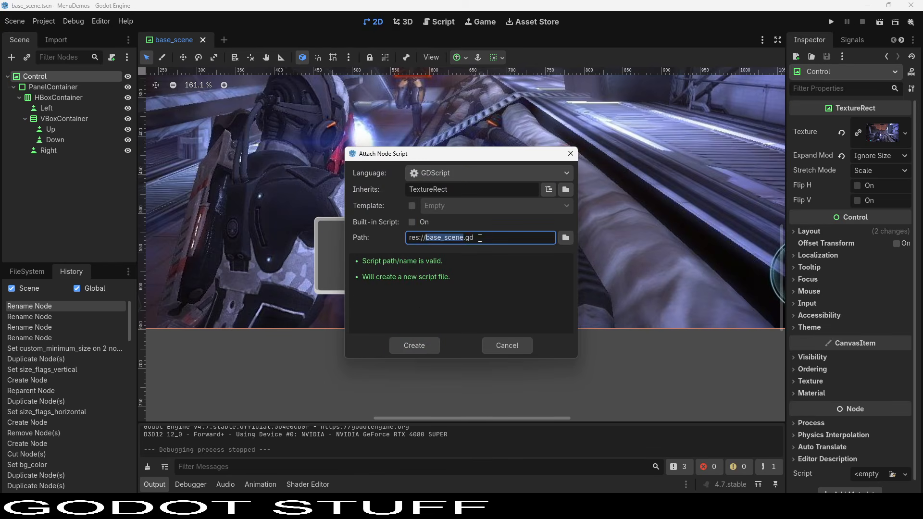
pyautogui.click(419, 348)
pyautogui.click(33, 271)
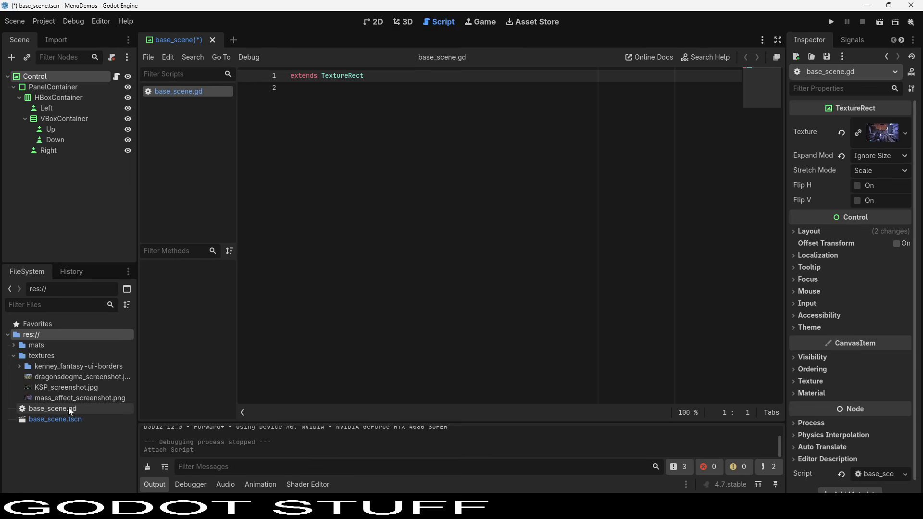
pyautogui.click(474, 273)
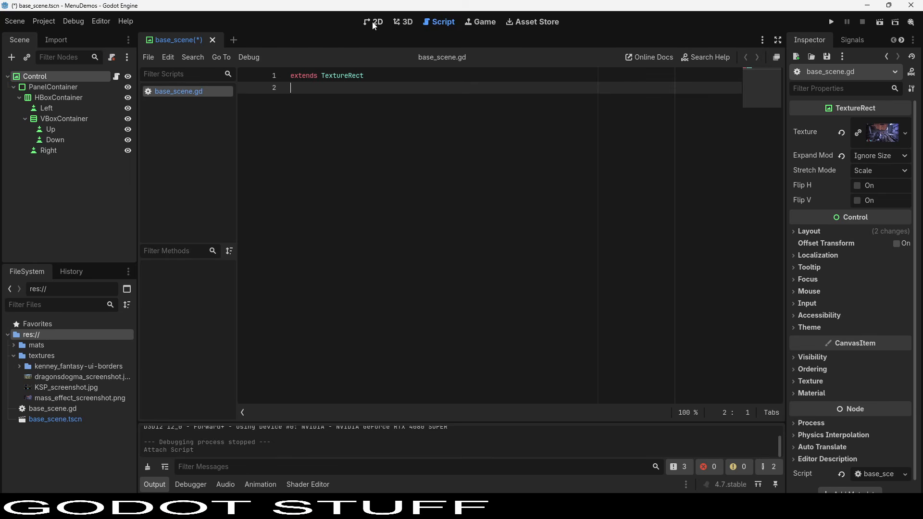
# Connect the Left button's pressed() signal to the Control node with the receiver method _on_left_pressed.
pyautogui.click(68, 109)
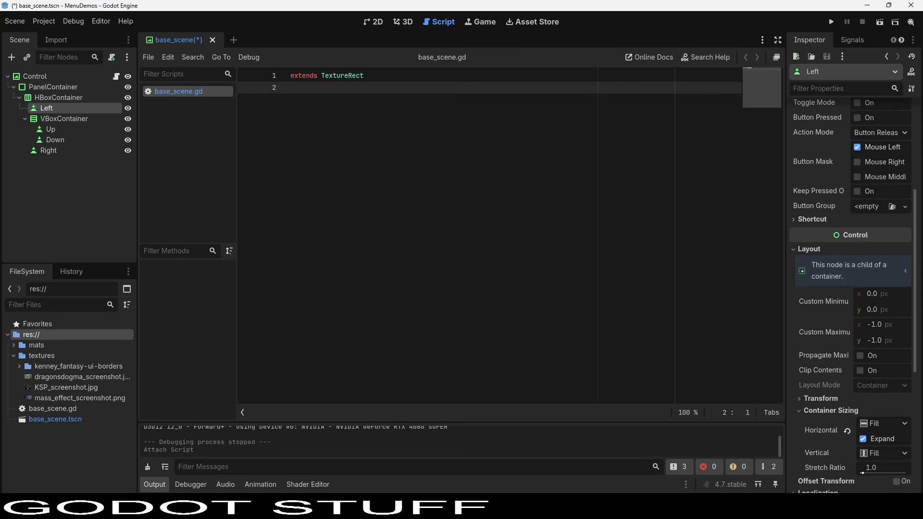
pyautogui.click(849, 42)
pyautogui.click(839, 118)
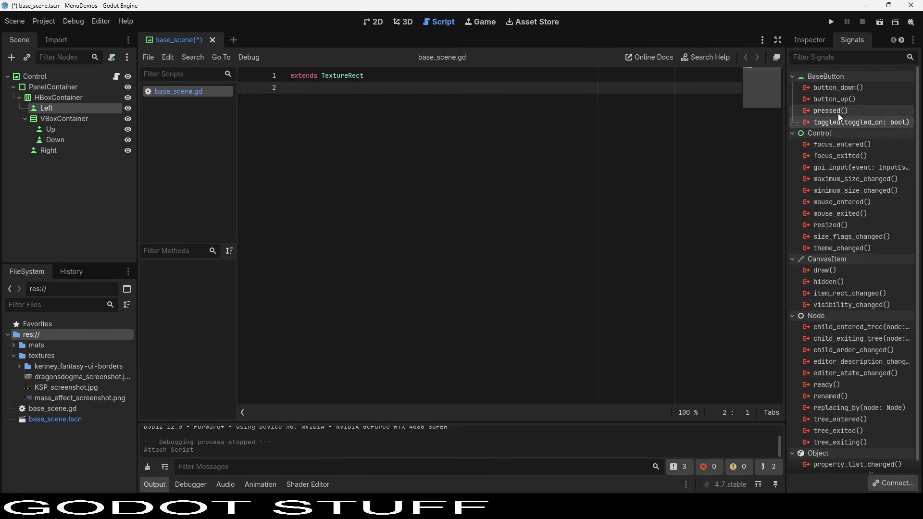
pyautogui.click(838, 114)
pyautogui.doubleClick(838, 112)
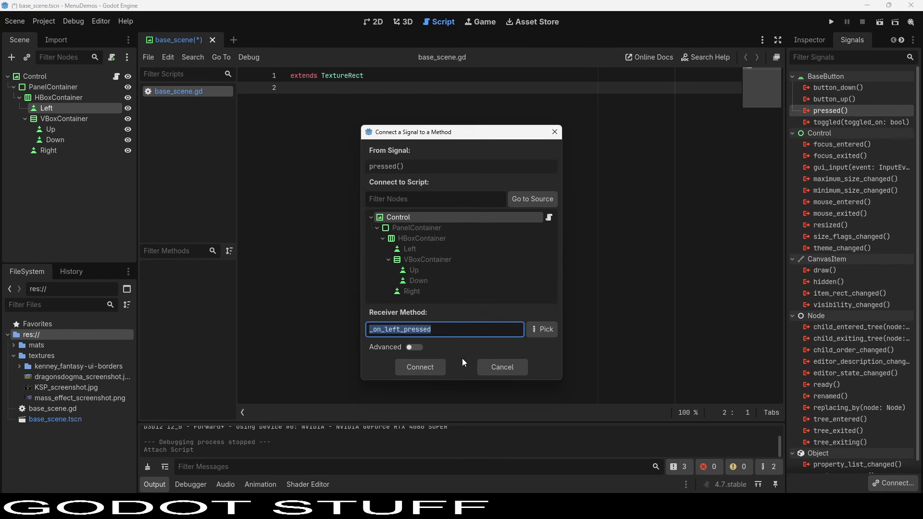
pyautogui.click(418, 363)
# Connect the pressed() signals of the Up and Down buttons to _on_up_pressed and _on_down_pressed on the Control node.
pyautogui.click(97, 130)
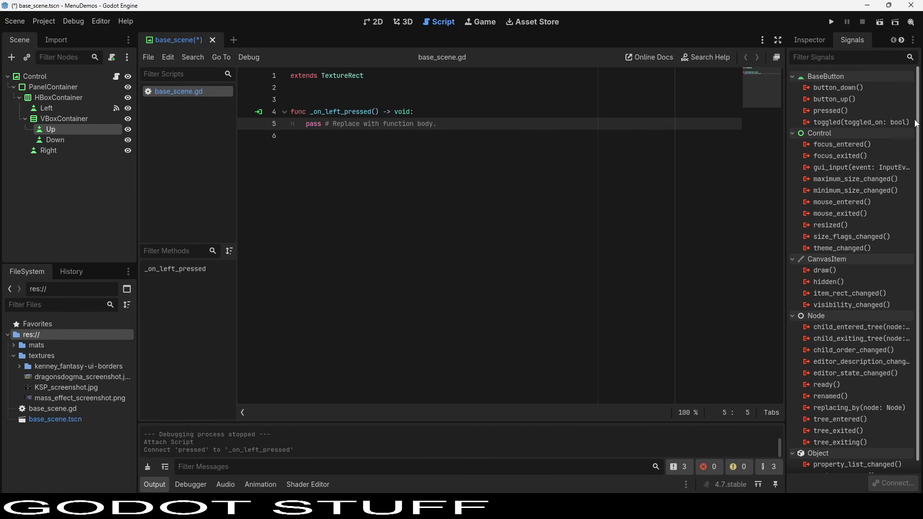
pyautogui.doubleClick(841, 114)
pyautogui.click(420, 367)
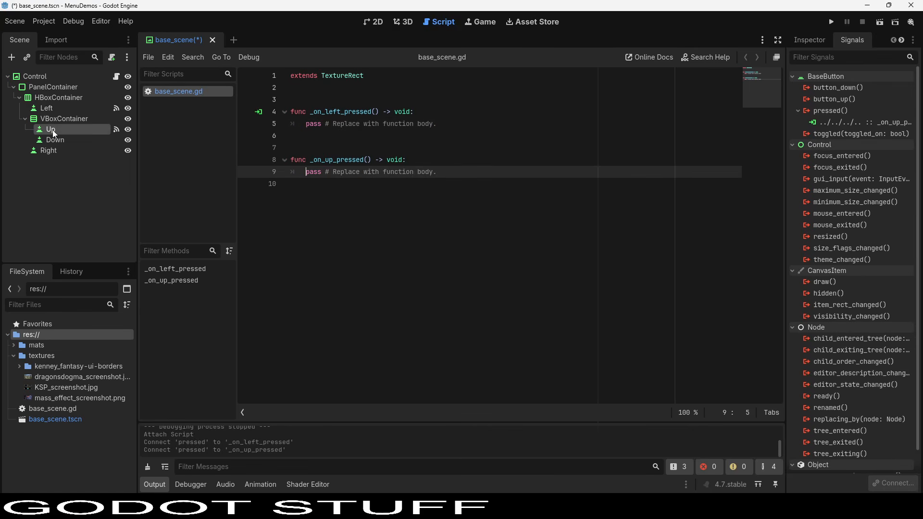
pyautogui.click(53, 140)
pyautogui.doubleClick(852, 110)
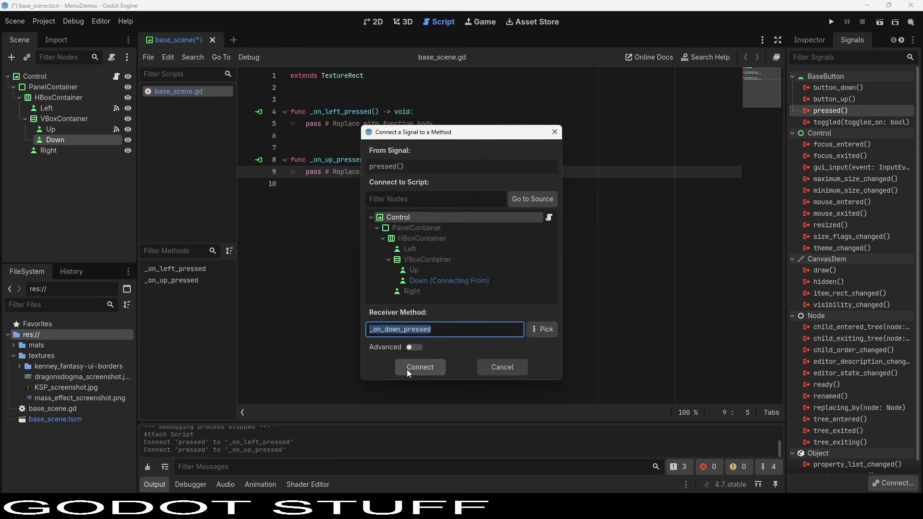
pyautogui.click(407, 369)
# Connect the Right button's pressed() signal to the Control node with the receiver method _on_right_pressed.
pyautogui.click(81, 151)
pyautogui.doubleClick(840, 110)
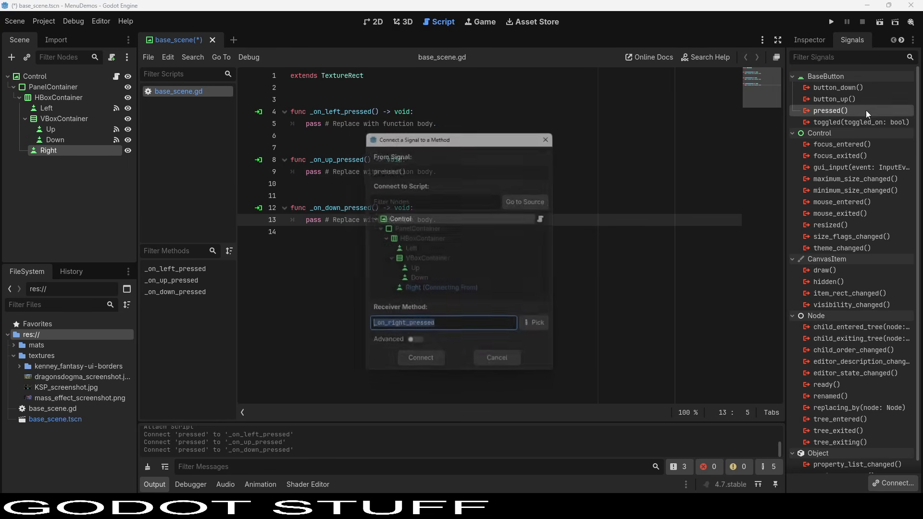
pyautogui.click(439, 368)
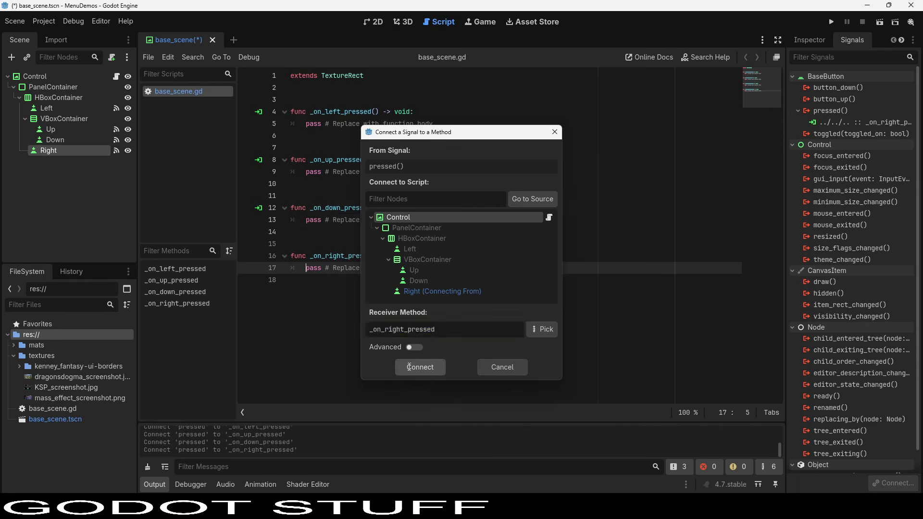
# Add a print("Left") line at the start of the _on_left_pressed function.
pyautogui.click(449, 110)
pyautogui.press('Return')
pyautogui.write('print')
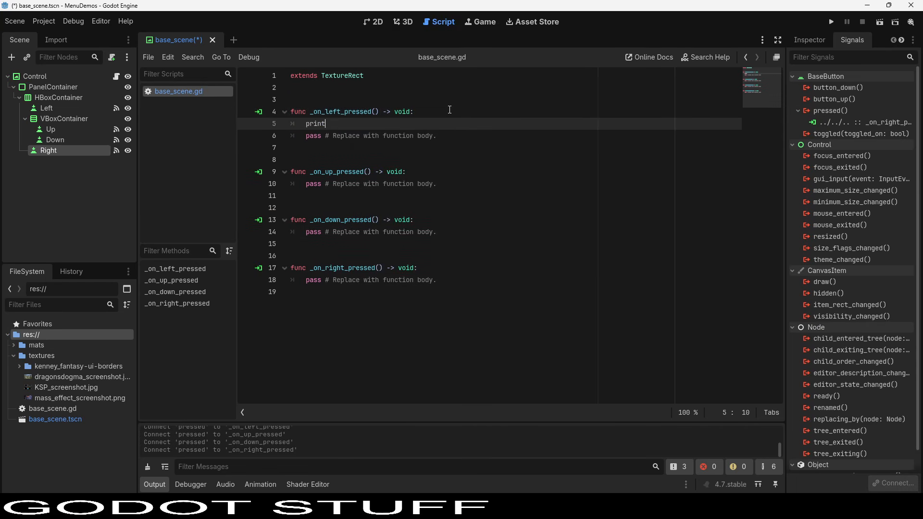
pyautogui.write('("Left')
pyautogui.press('End')
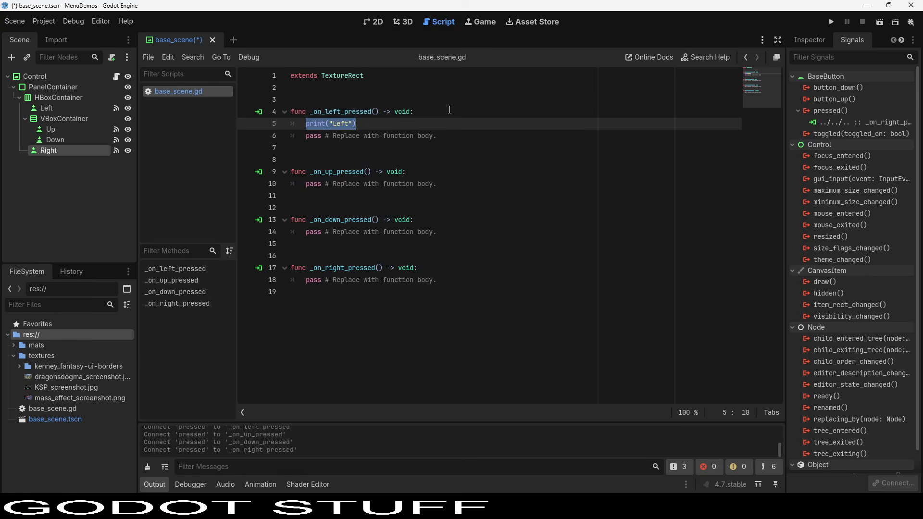
# Insert the same print("Left") line at the start of the _on_up_pressed, _on_down_pressed and _on_right_pressed functions.
pyautogui.press('Down')
pyautogui.press('Down')
pyautogui.press('Down')
pyautogui.press('Down')
pyautogui.press('End')
pyautogui.press('Return')
pyautogui.write('print("Left")')
pyautogui.press('Down')
pyautogui.press('Down')
pyautogui.press('Down')
pyautogui.press('Down')
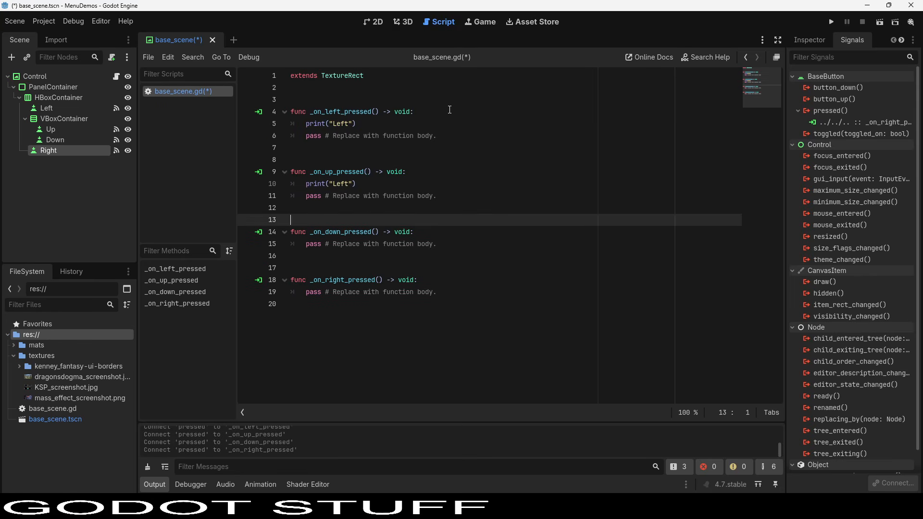
pyautogui.press('End')
pyautogui.press('Return')
pyautogui.write('print("Left")')
pyautogui.press('Down')
pyautogui.press('Down')
pyautogui.press('Down')
pyautogui.press('Down')
pyautogui.press('End')
pyautogui.press('Return')
pyautogui.write('print("Left")')
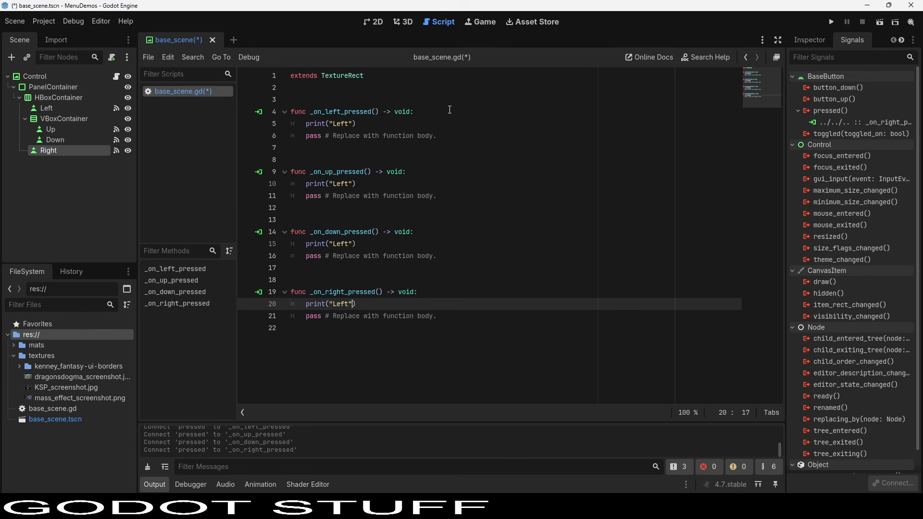
# Change the printed text to "Right" in _on_right_pressed and to "Down" in _on_down_pressed.
pyautogui.hotkey('ctrl', 'shift', 'Left')
pyautogui.write('Right')
pyautogui.press('Up')
pyautogui.press('Up')
pyautogui.press('Up')
pyautogui.press('Up')
pyautogui.press('Up')
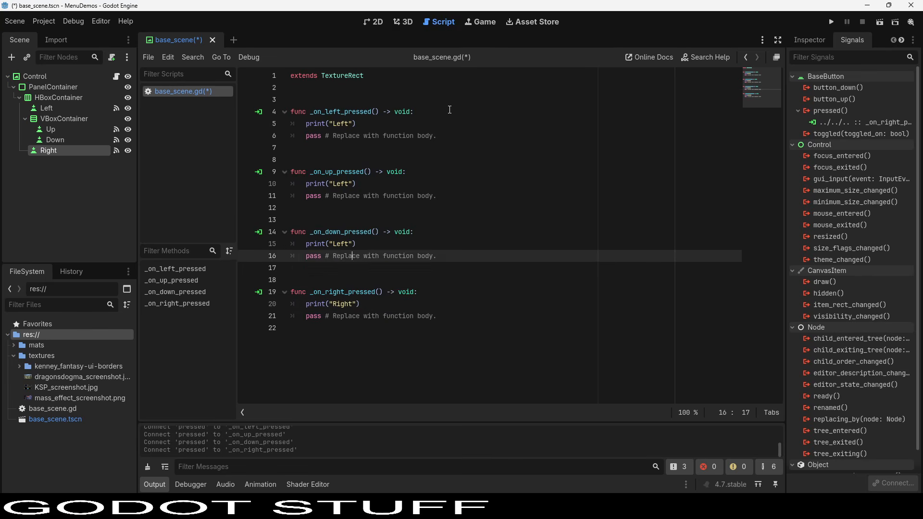
pyautogui.hotkey('ctrl', 'shift', 'Left')
pyautogui.write('Down')
# Change the printed text in _on_up_pressed to "Up" and save the script and scene.
pyautogui.press('Up')
pyautogui.press('Up')
pyautogui.press('Up')
pyautogui.press('Up')
pyautogui.press('Up')
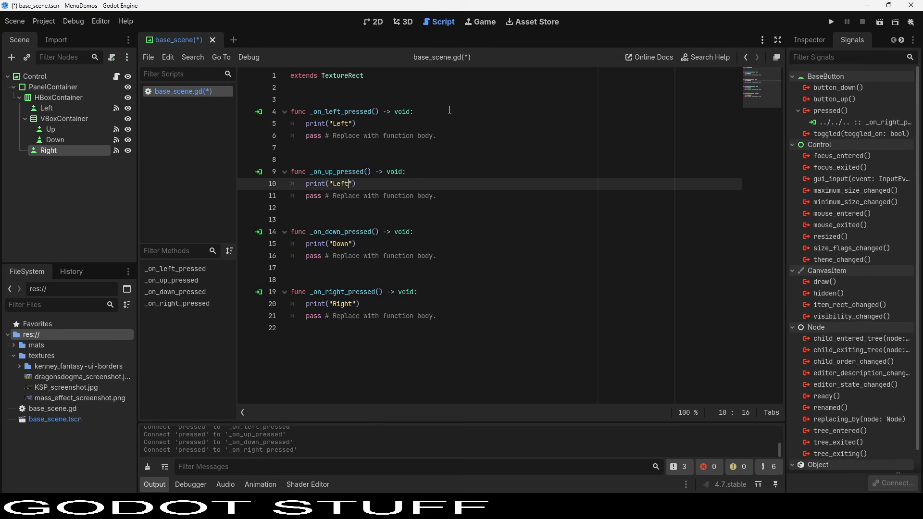
pyautogui.hotkey('ctrl', 'shift', 'Left')
pyautogui.write('Up')
pyautogui.hotkey('ctrl', 's')
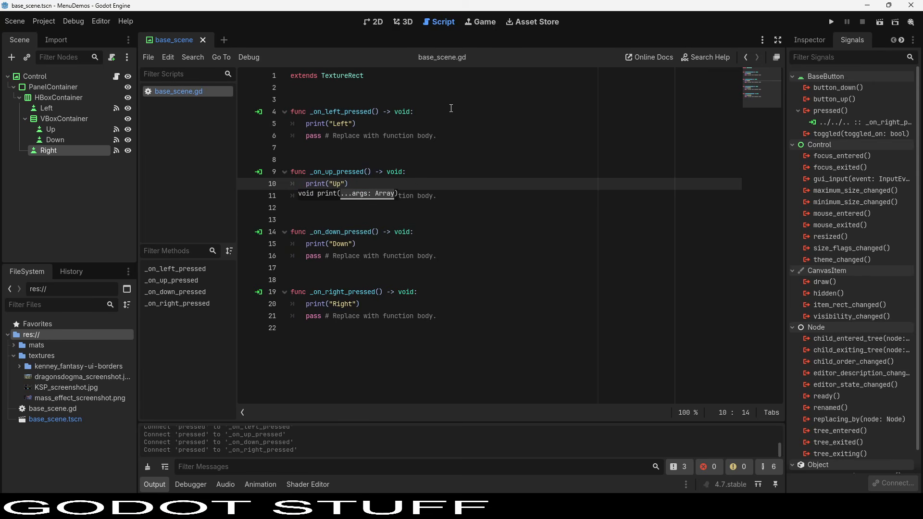
# Run the project, test the Left, Up, Right and Down buttons against the output log, and close the game window.
pyautogui.press('F5')
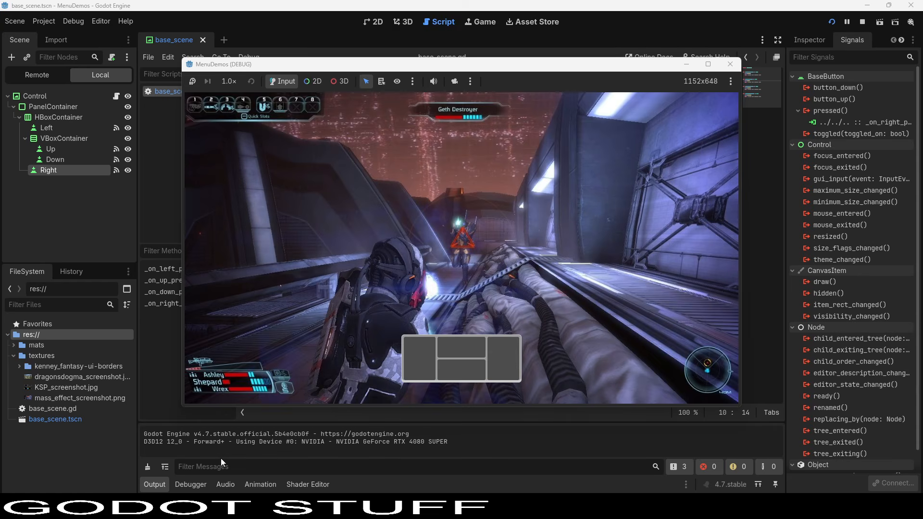
pyautogui.click(432, 358)
pyautogui.click(459, 350)
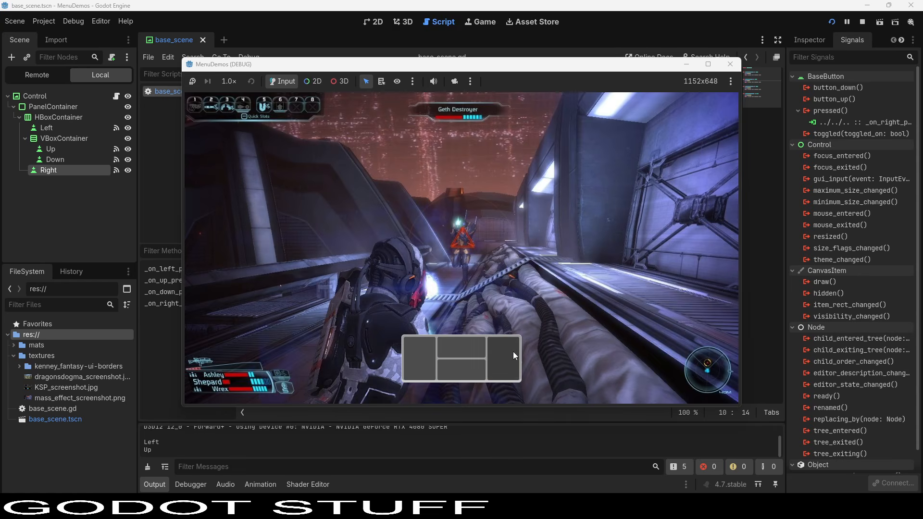
pyautogui.click(509, 354)
pyautogui.click(458, 373)
pyautogui.click(466, 352)
pyautogui.click(463, 366)
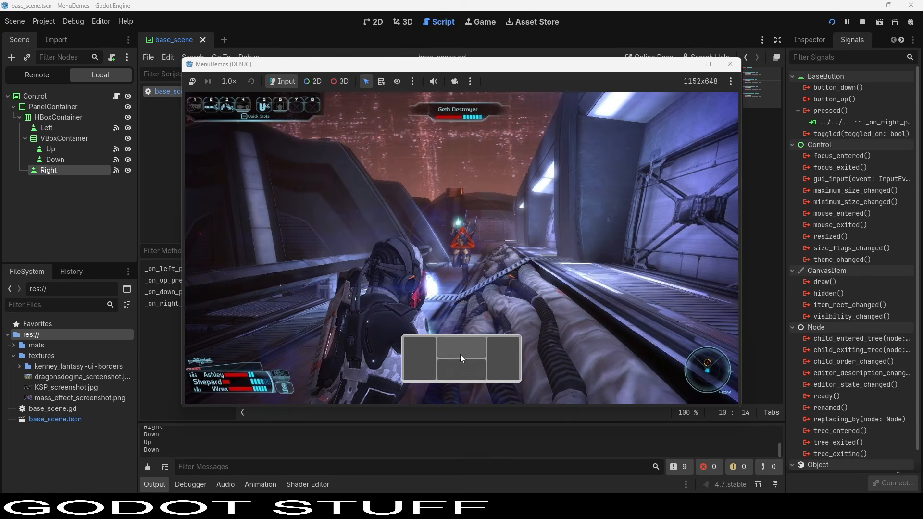
pyautogui.click(460, 353)
pyautogui.click(468, 364)
pyautogui.click(497, 360)
pyautogui.click(497, 360)
pyautogui.click(434, 357)
pyautogui.click(430, 358)
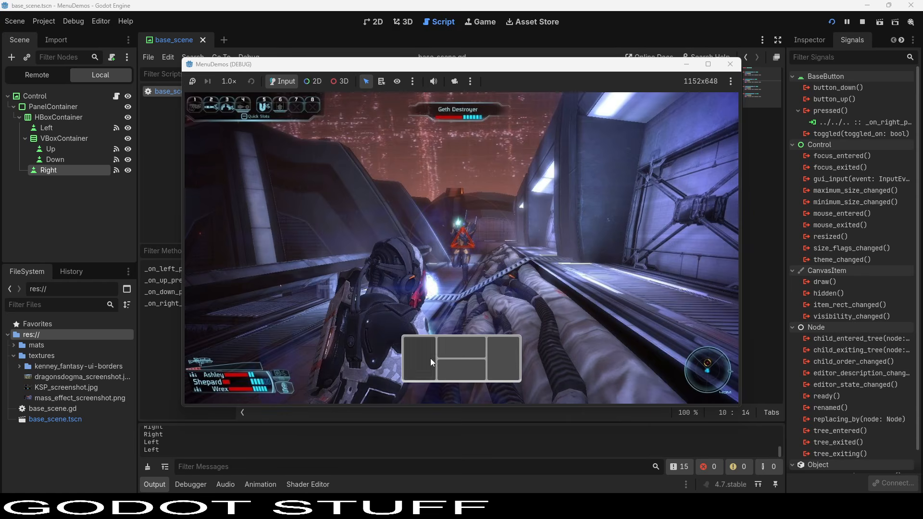
pyautogui.click(431, 358)
pyautogui.click(734, 71)
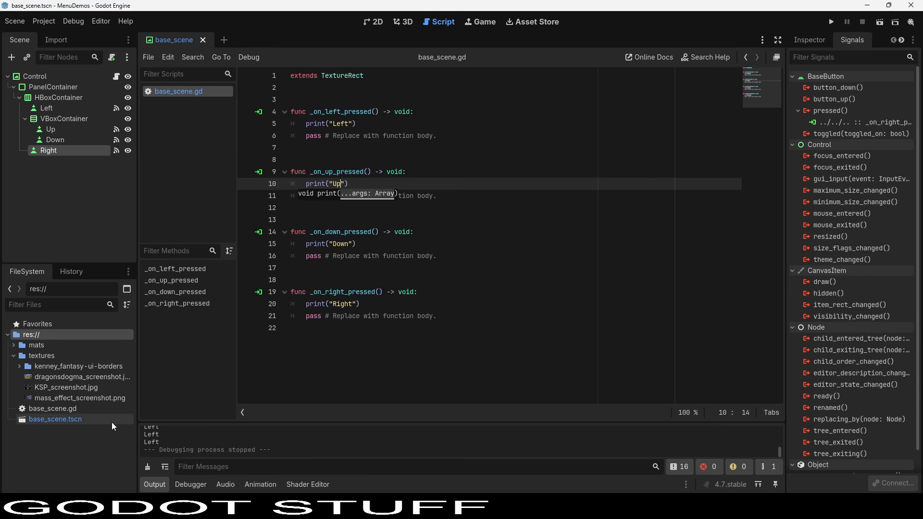
# Create a new inherited scene from base_scene.tscn and save it as kerbal_scene.tscn.
pyautogui.rightClick(57, 422)
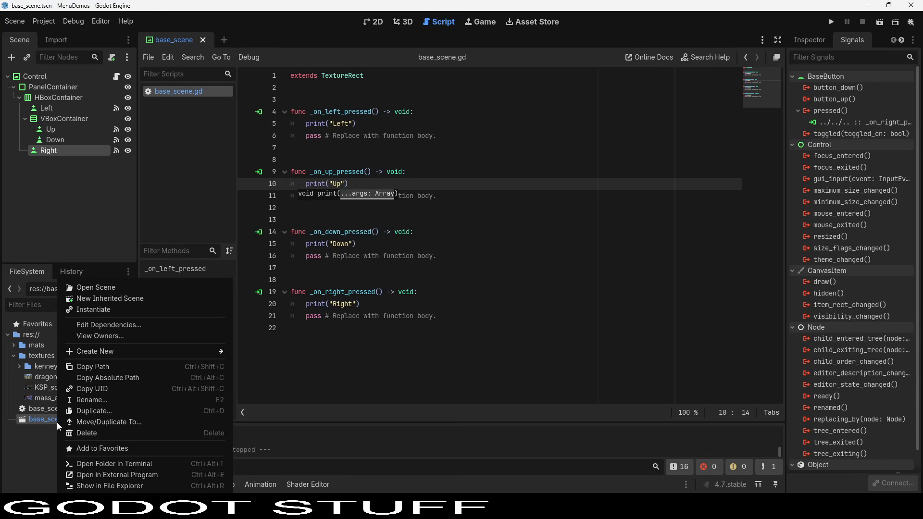
pyautogui.click(91, 299)
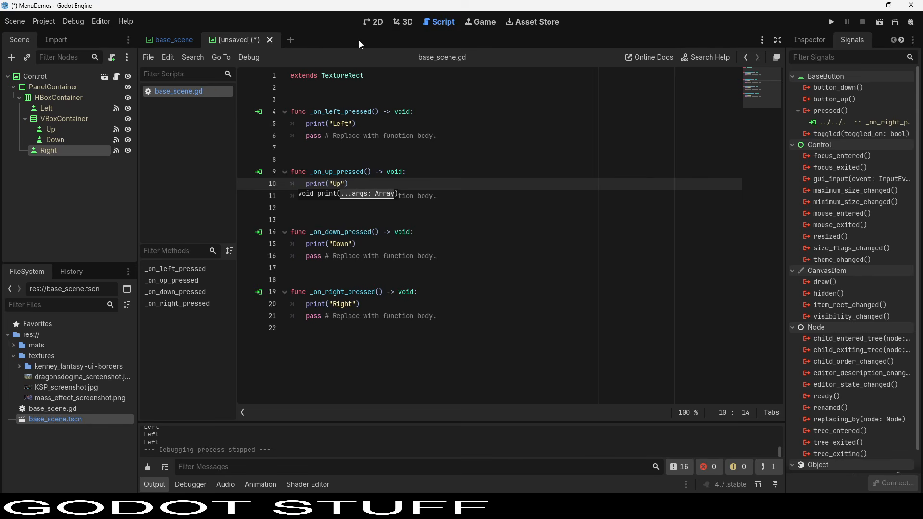
pyautogui.hotkey('ctrl', 's')
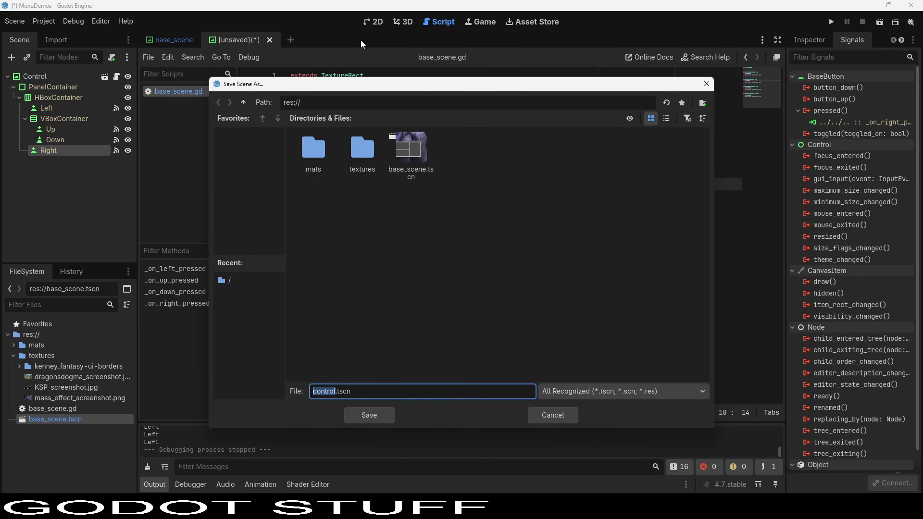
pyautogui.write('kerbal_scene')
pyautogui.press('Return')
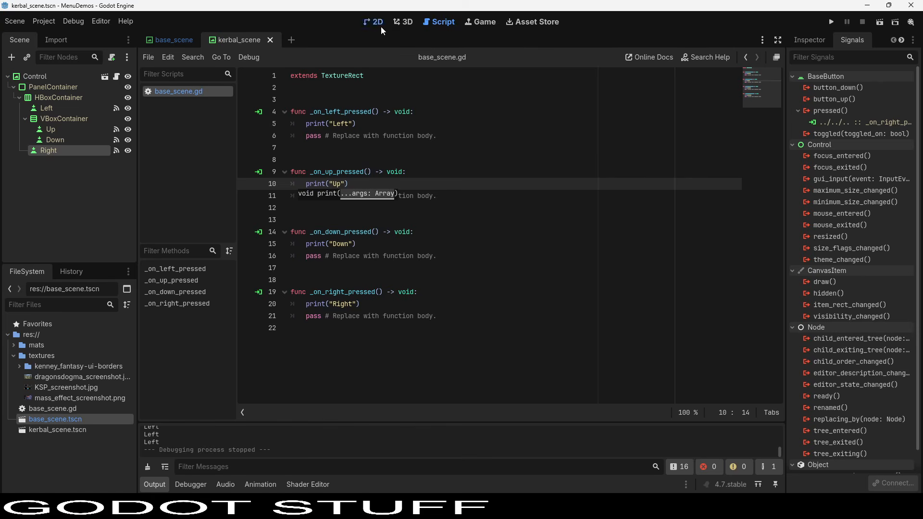
# Compare the base_scene and kerbal_scene layouts in the 2D view.
pyautogui.click(381, 27)
pyautogui.scroll(-5, 440, 264)
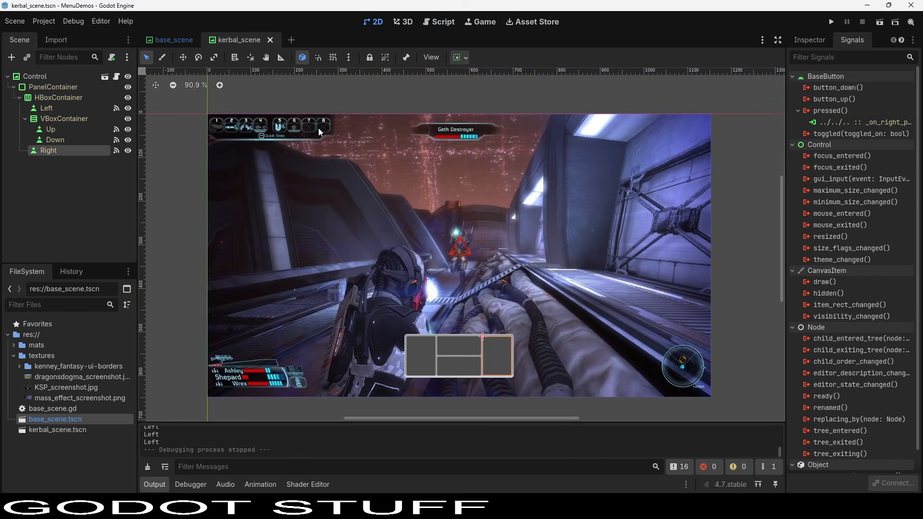
pyautogui.click(167, 41)
pyautogui.click(229, 40)
pyautogui.click(180, 41)
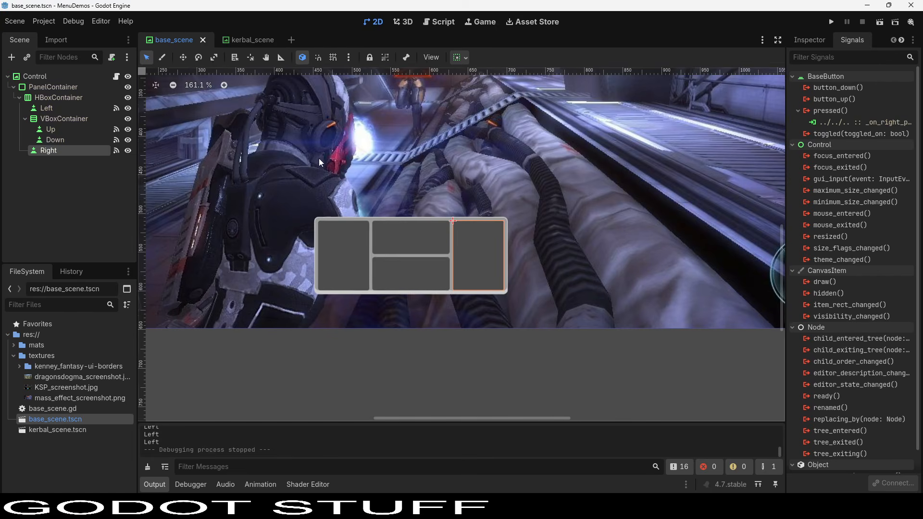
pyautogui.scroll(-4, 319, 158)
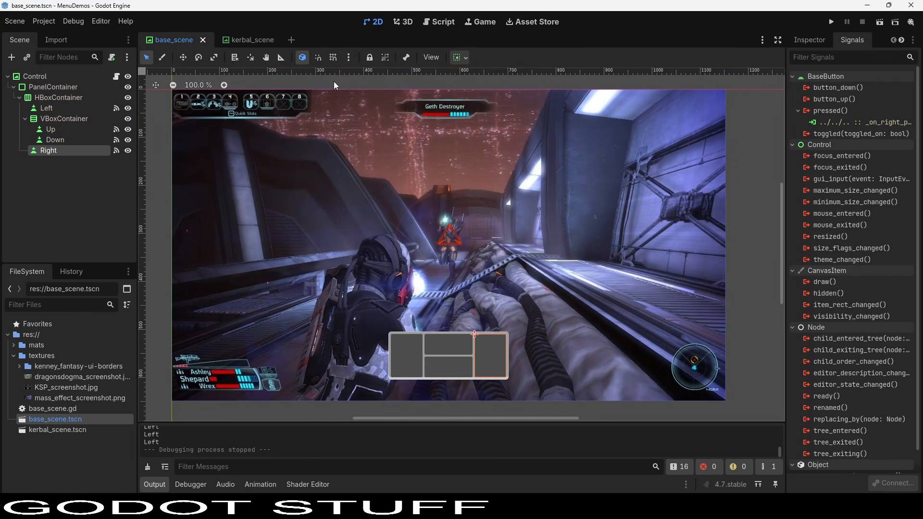
# In kerbal_scene, set the root Control node's texture to KSP_screenshot.jpg with Quick Load and save the scene.
pyautogui.click(257, 38)
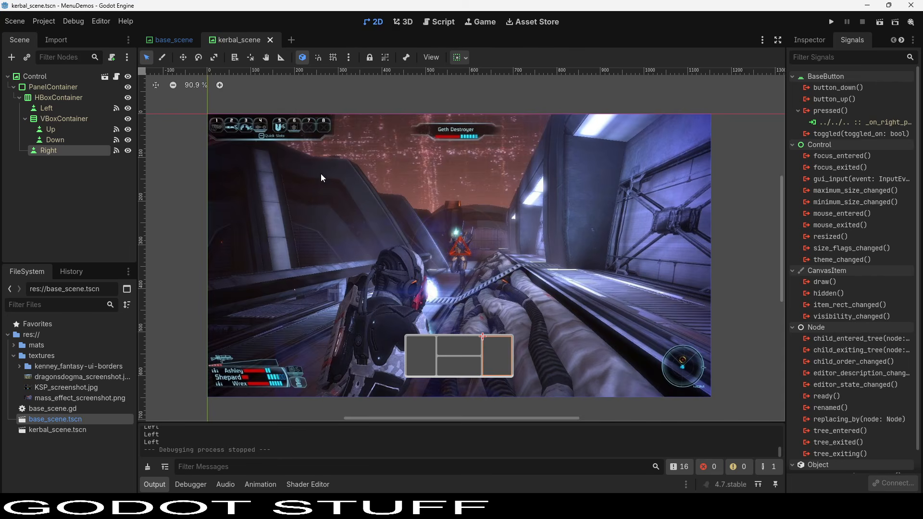
pyautogui.click(50, 77)
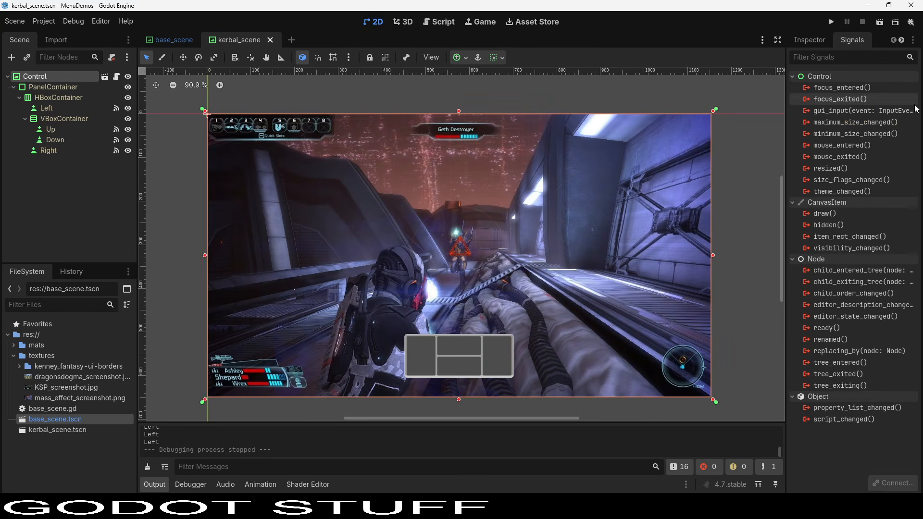
pyautogui.click(811, 41)
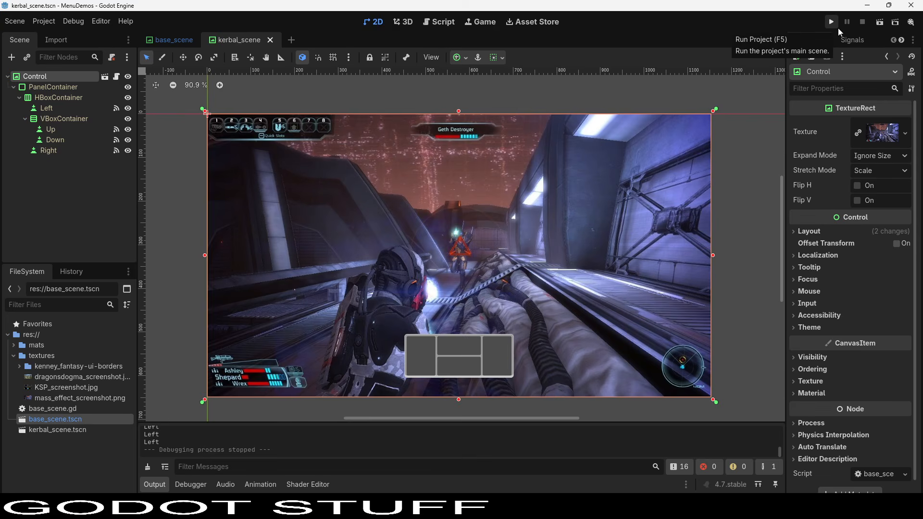
pyautogui.click(905, 133)
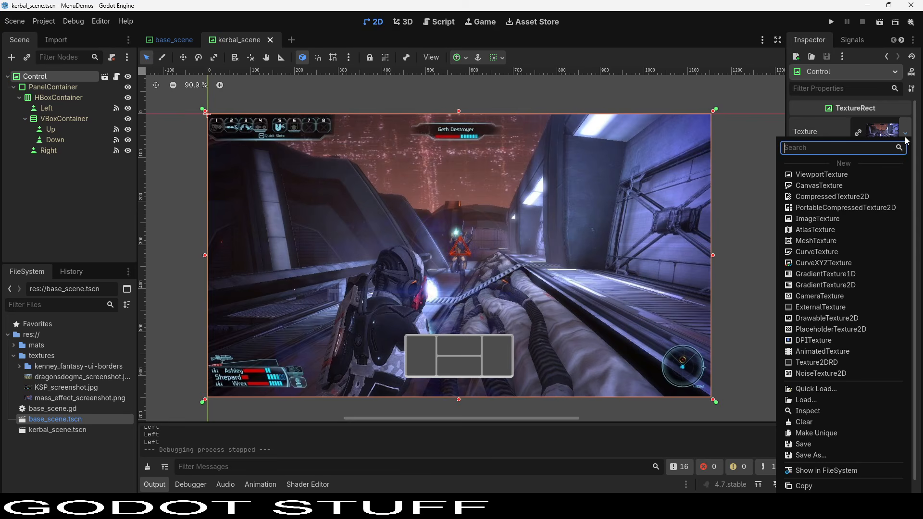
pyautogui.click(826, 388)
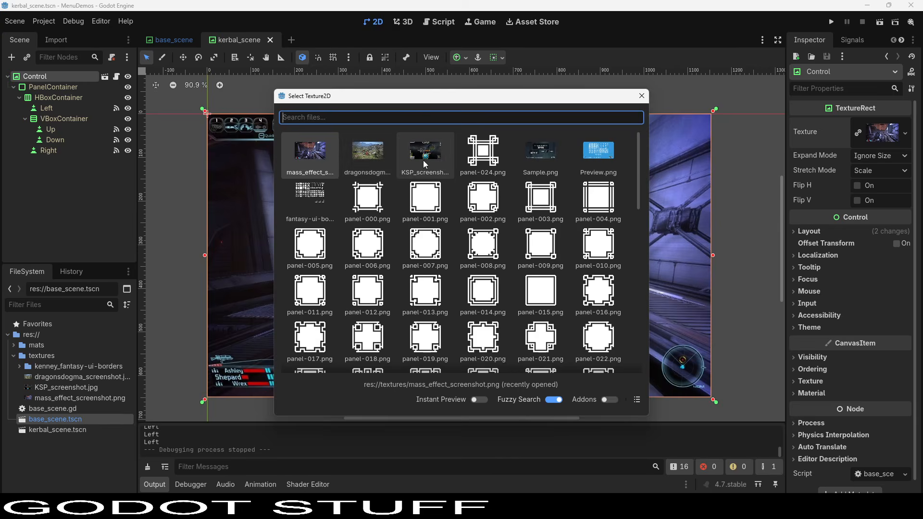
pyautogui.doubleClick(425, 161)
pyautogui.click(186, 176)
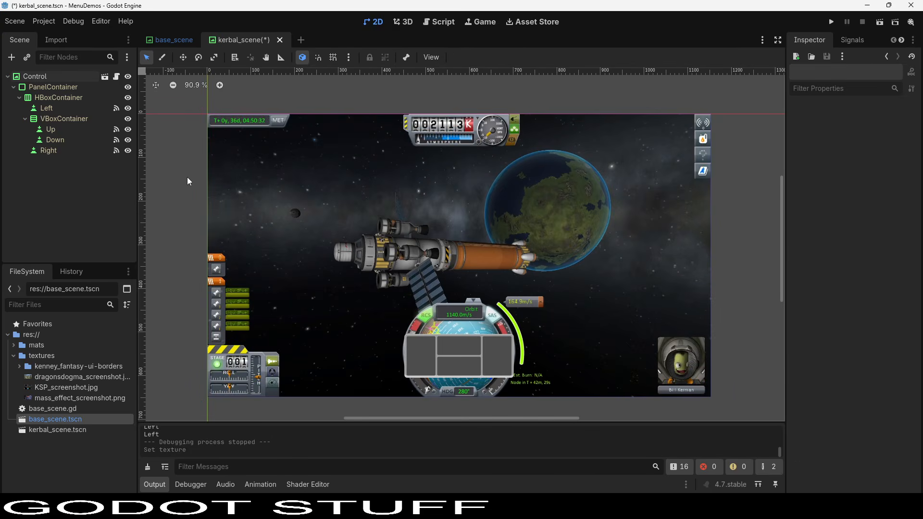
pyautogui.hotkey('ctrl', 's')
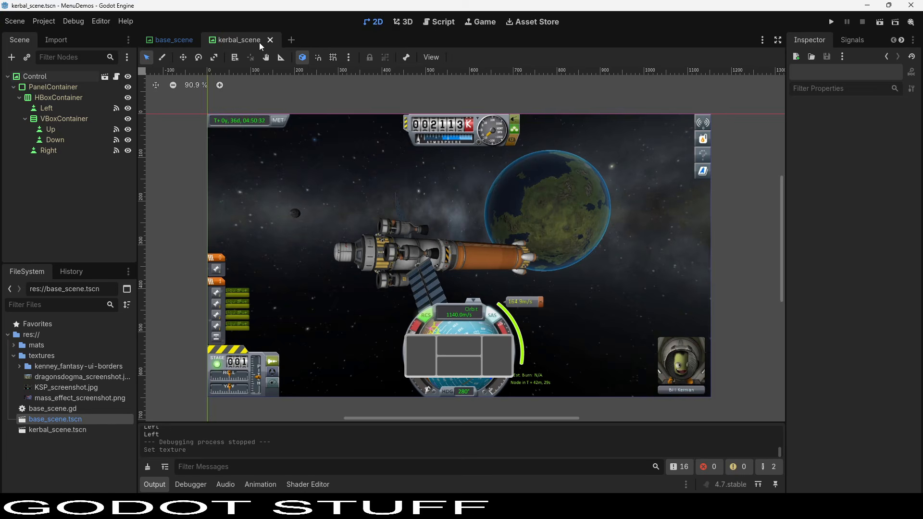
# Play kerbal_scene on its own, test the Up, Left, Right and Down buttons against the output log, and close the game window.
pyautogui.click(177, 40)
pyautogui.click(239, 40)
pyautogui.rightClick(226, 42)
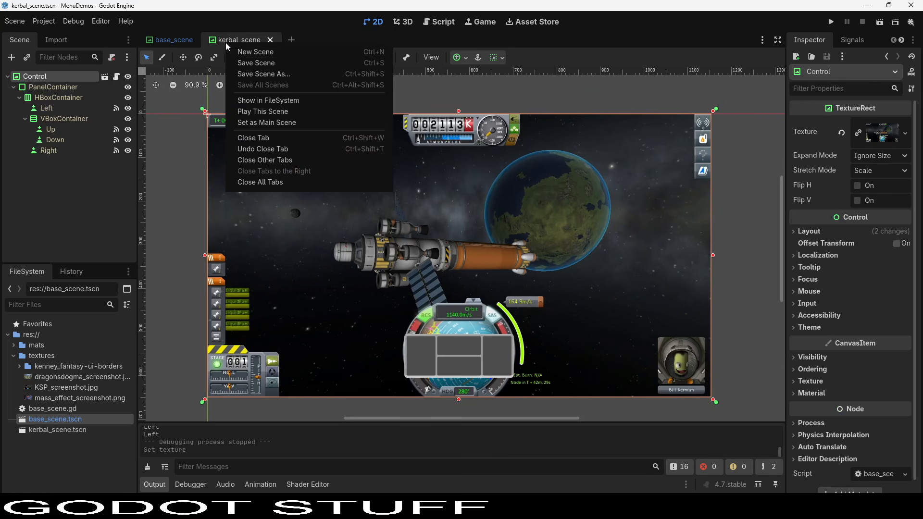
pyautogui.click(267, 113)
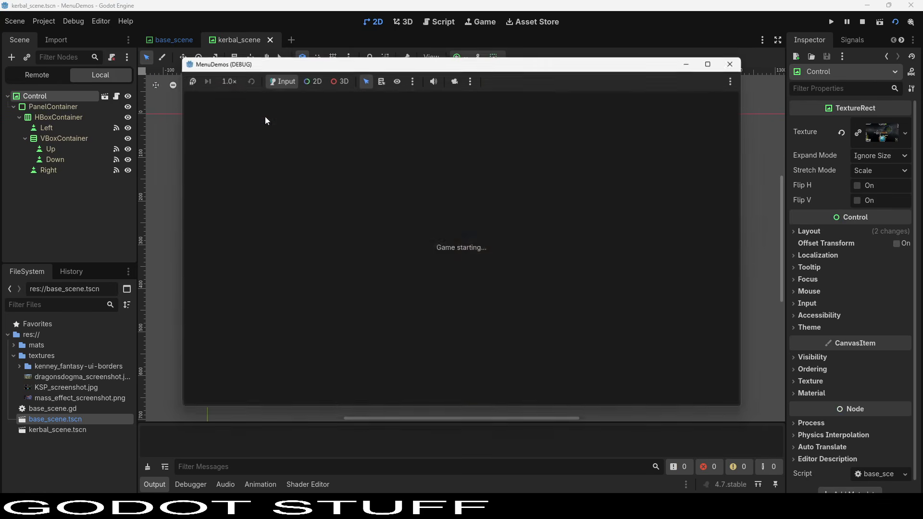
pyautogui.click(466, 352)
pyautogui.click(425, 366)
pyautogui.click(426, 368)
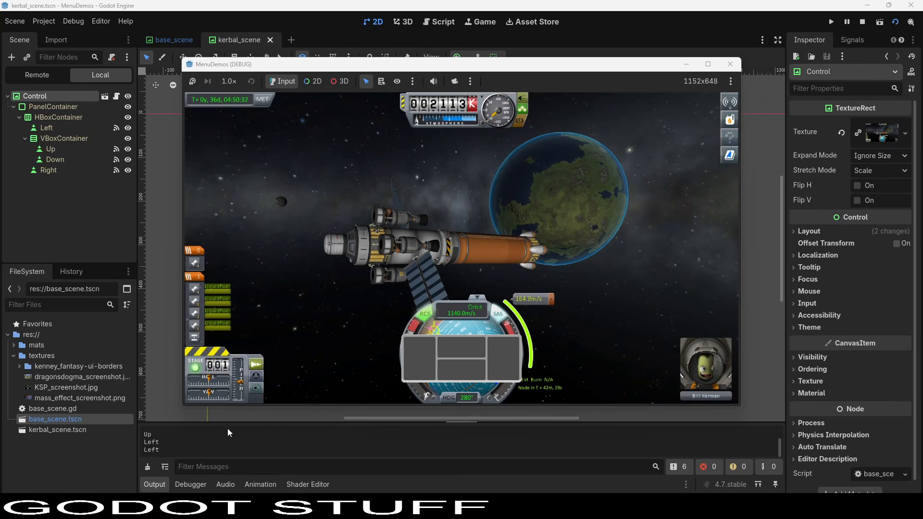
pyautogui.click(502, 365)
pyautogui.click(455, 352)
pyautogui.click(454, 368)
pyautogui.click(730, 63)
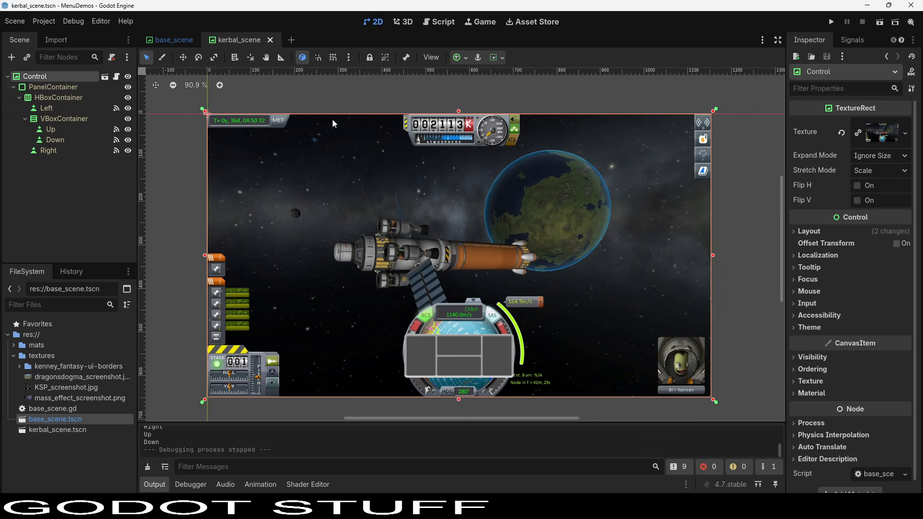
# Disable the Up, Down and Right buttons together in kerbal_scene and save the scene.
pyautogui.click(428, 359)
pyautogui.click(457, 349)
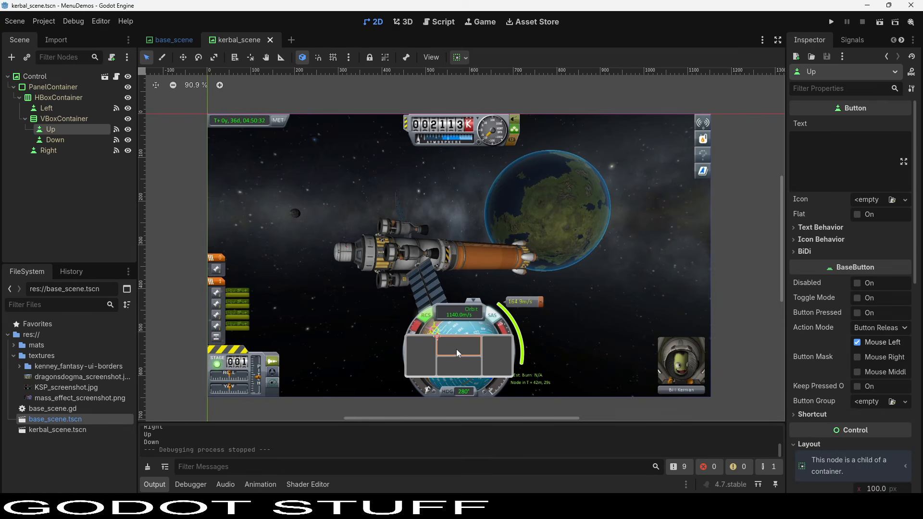
pyautogui.keyDown('shift'); pyautogui.click(470, 367); pyautogui.keyUp('shift')
pyautogui.keyDown('shift'); pyautogui.click(498, 360); pyautogui.keyUp('shift')
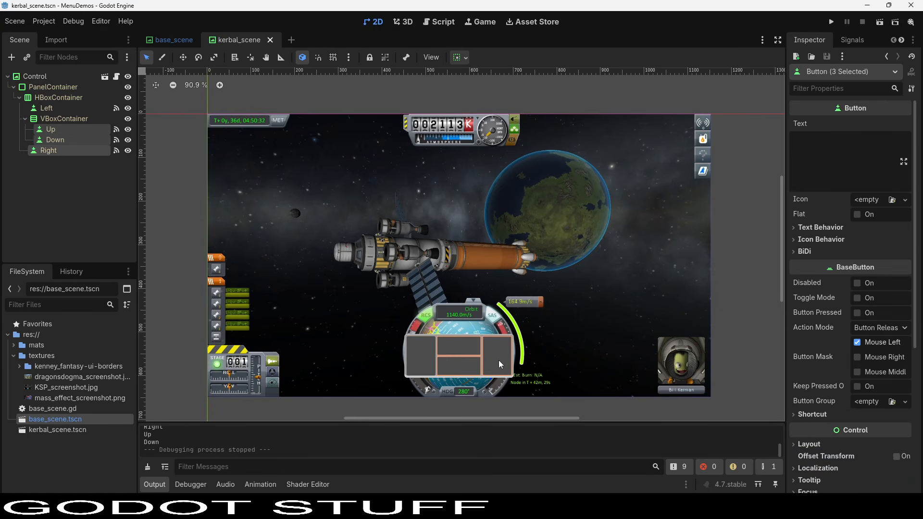
pyautogui.click(857, 283)
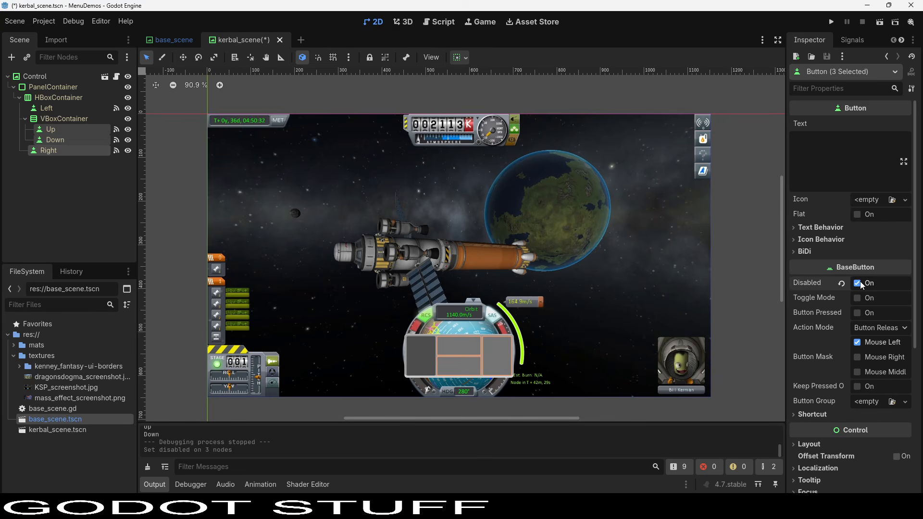
pyautogui.hotkey('ctrl', 's')
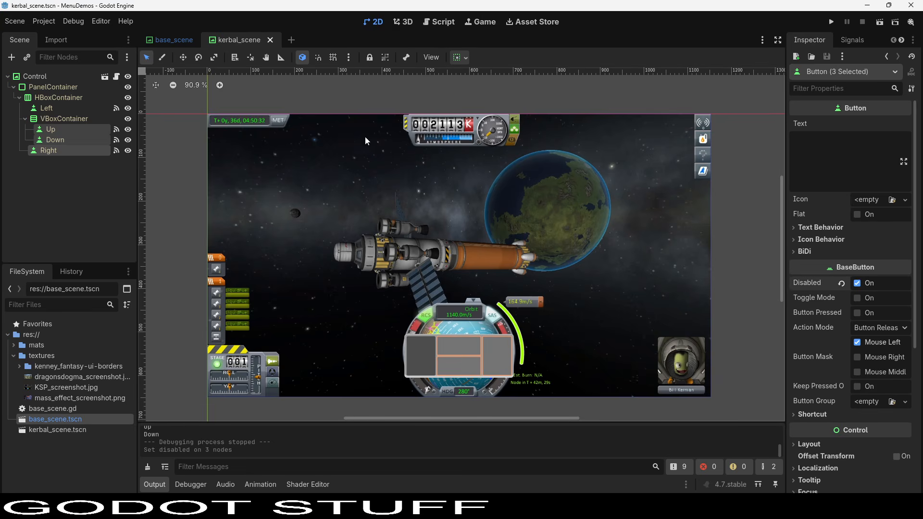
# Play kerbal_scene, test the Left button repeatedly against the output log, and close the game window.
pyautogui.rightClick(226, 43)
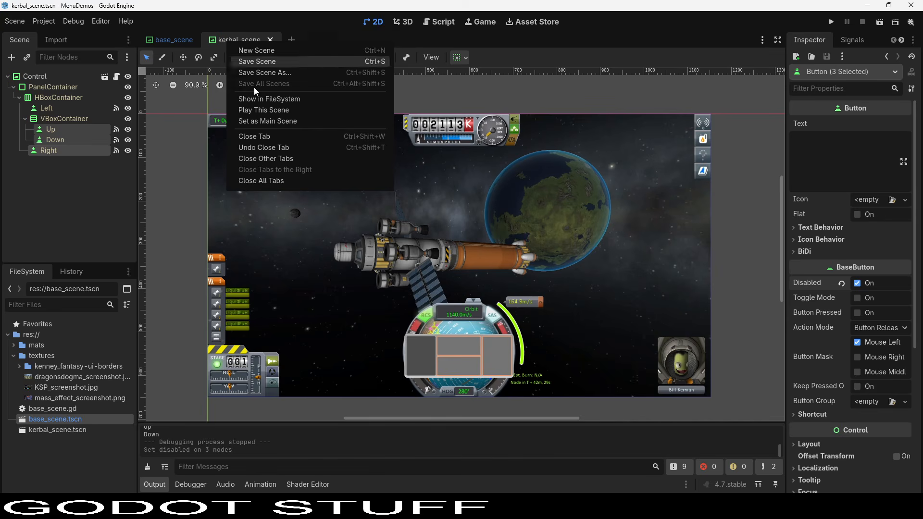
pyautogui.click(284, 112)
pyautogui.click(413, 355)
pyautogui.click(411, 353)
pyautogui.click(411, 354)
pyautogui.click(416, 354)
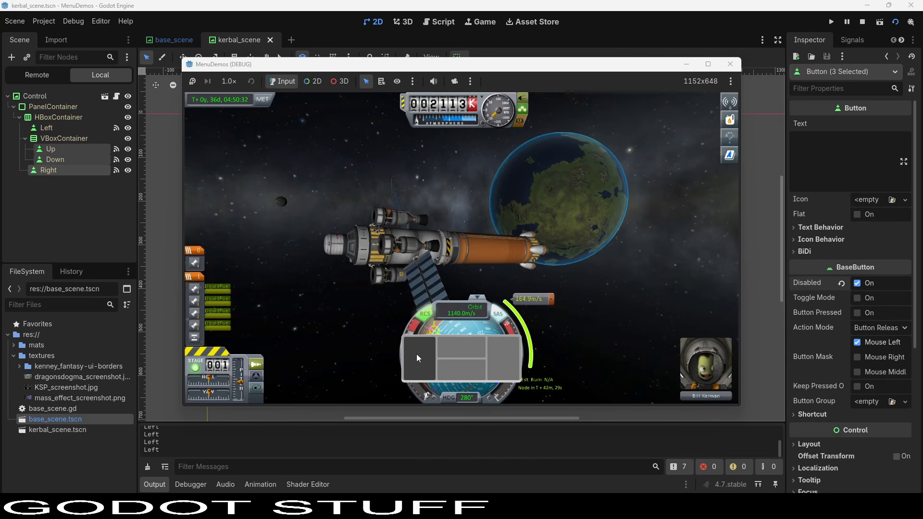
pyautogui.click(416, 354)
pyautogui.click(417, 354)
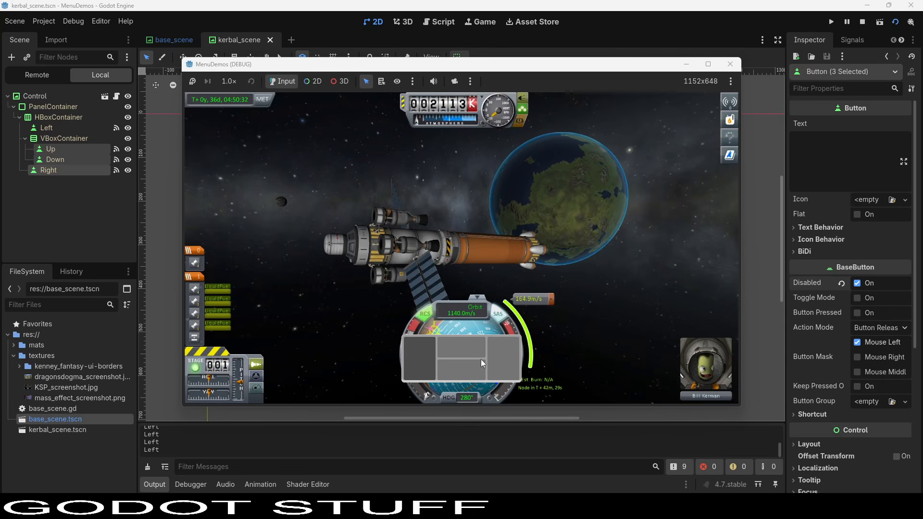
pyautogui.click(727, 61)
# Switch to base_scene, play it to check its buttons against the output log, and close the game window.
pyautogui.click(169, 39)
pyautogui.rightClick(171, 40)
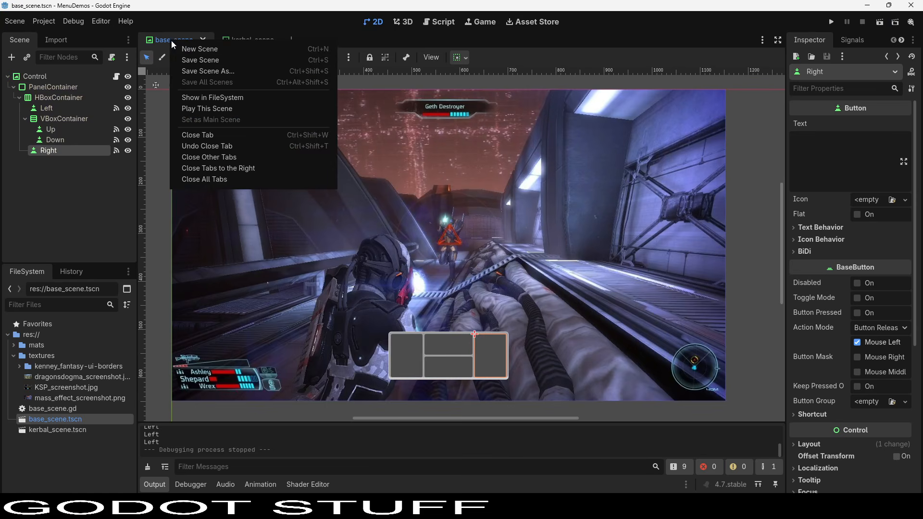
pyautogui.click(216, 110)
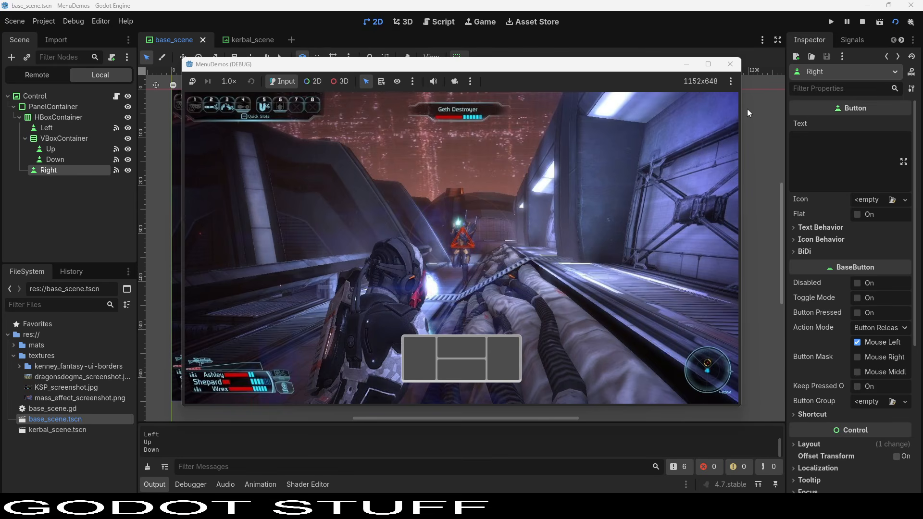
pyautogui.click(731, 64)
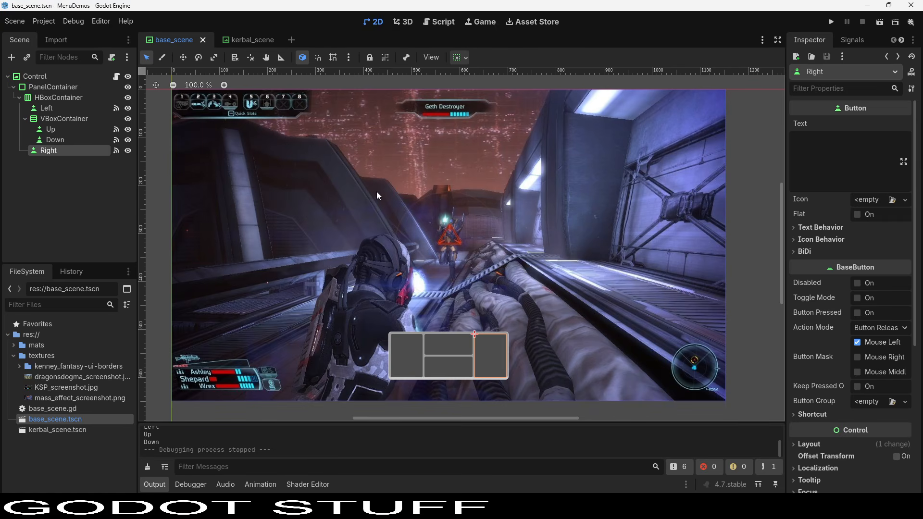
# In base_scene, set the root Control node's texture to panel-024.png with Quick Load and save the scene.
pyautogui.click(81, 76)
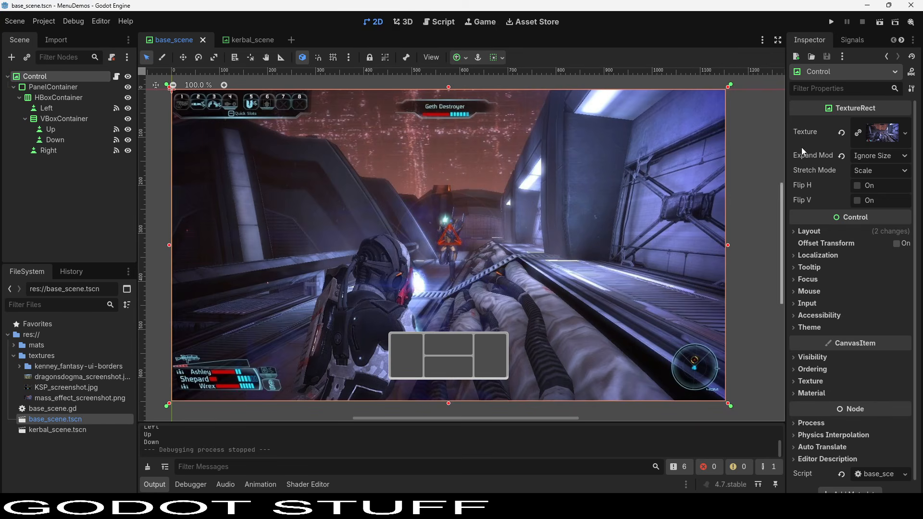
pyautogui.click(906, 139)
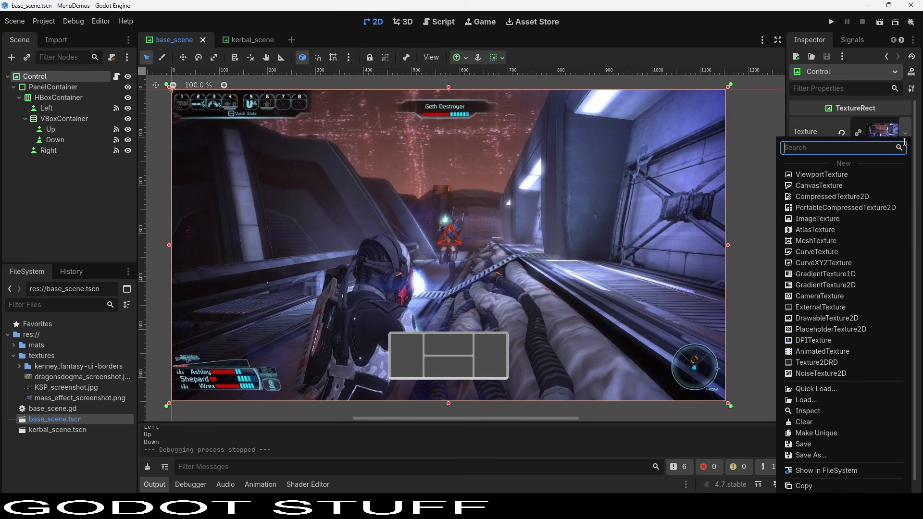
pyautogui.click(846, 387)
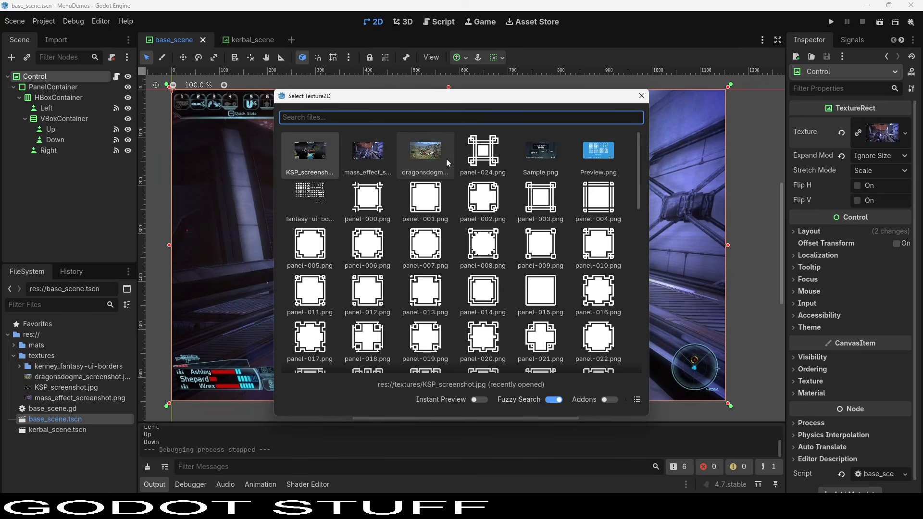
pyautogui.scroll(-3, 537, 262)
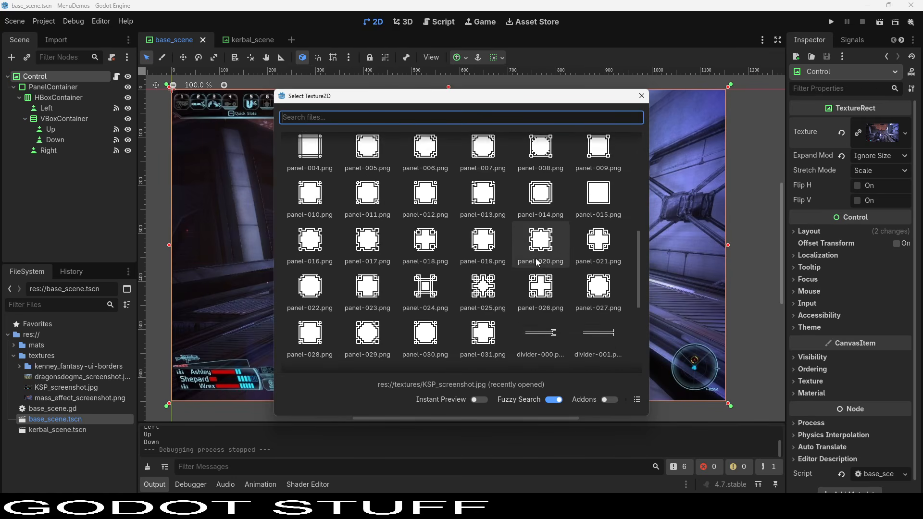
pyautogui.scroll(-3, 537, 262)
pyautogui.scroll(10, 536, 279)
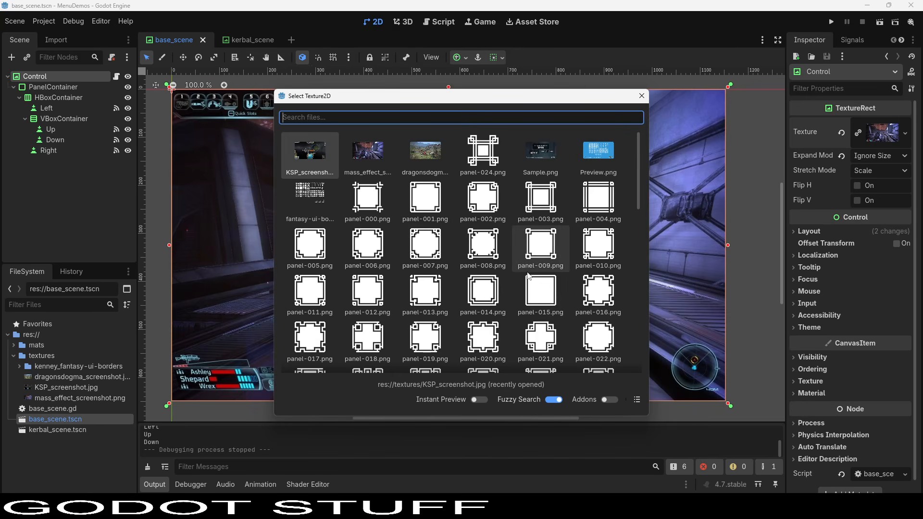
pyautogui.click(491, 157)
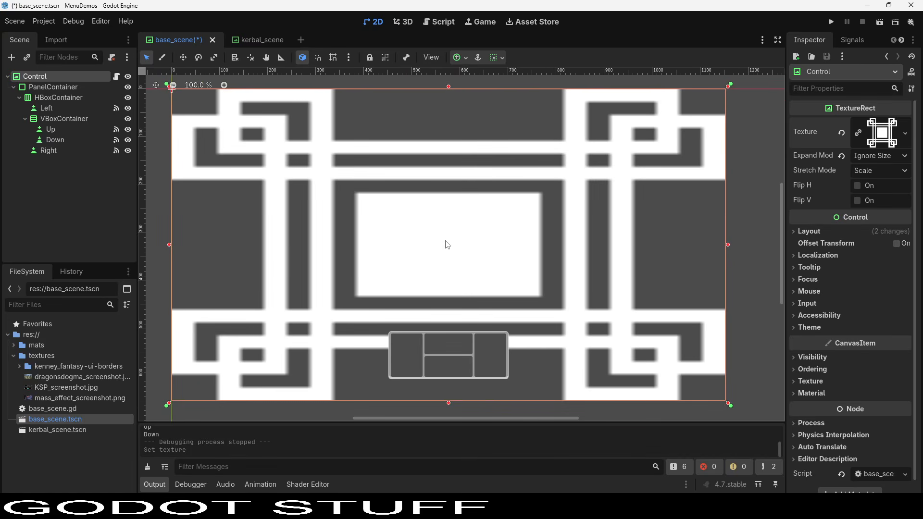
pyautogui.hotkey('ctrl', 's')
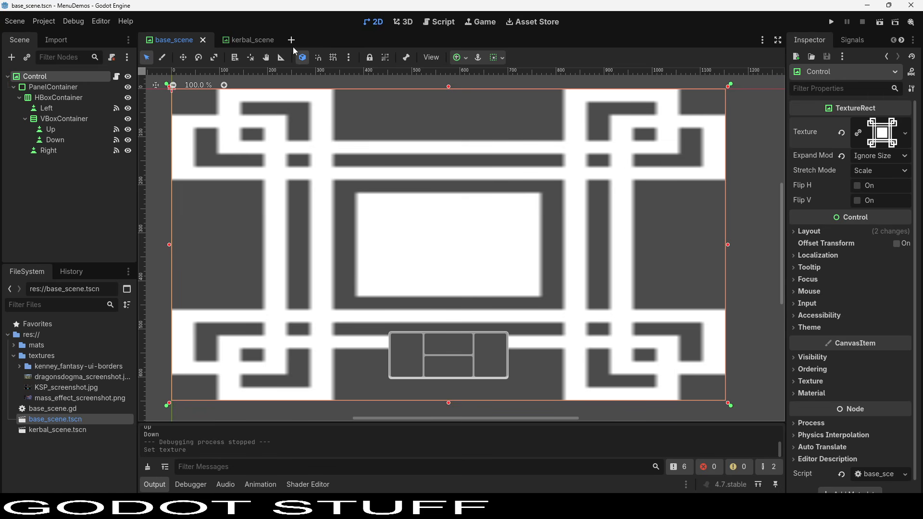
# Return to kerbal_scene, run the project's main scene to check its background, and close the game window.
pyautogui.click(258, 42)
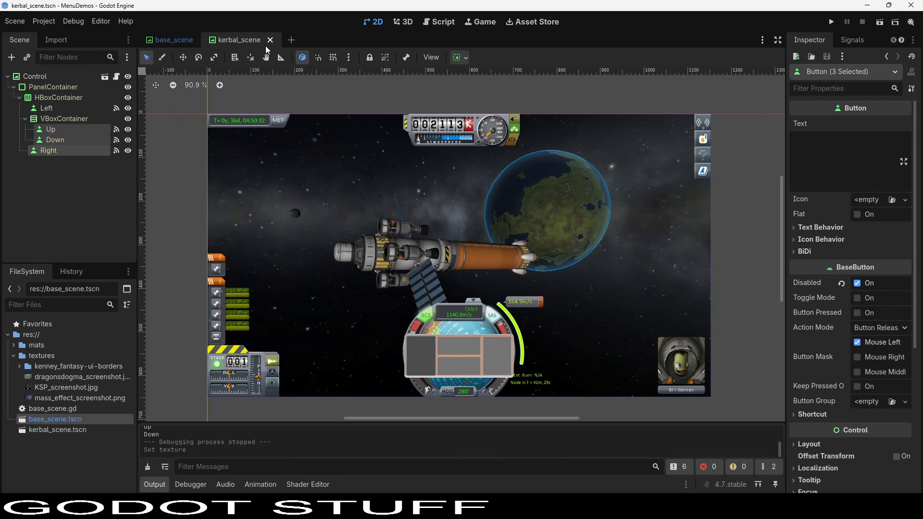
pyautogui.press('F5')
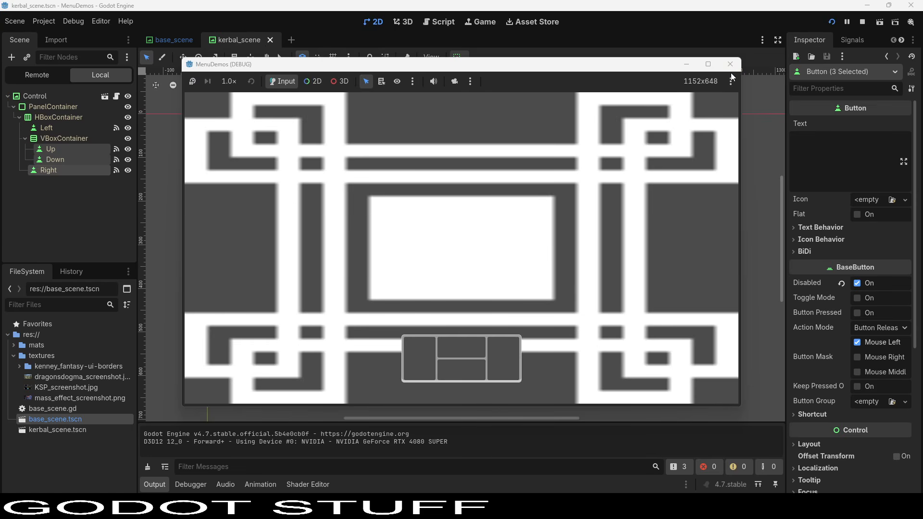
pyautogui.click(730, 64)
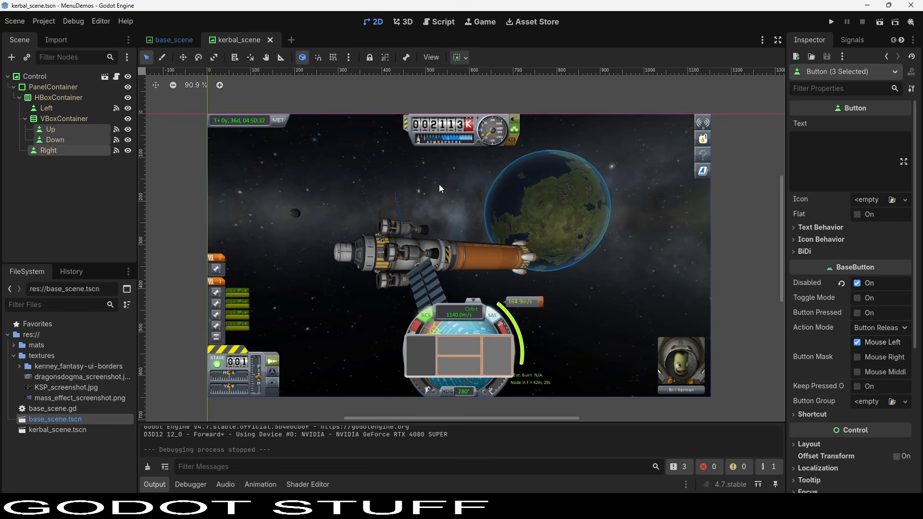
# Play kerbal_scene on its own to check its background and disabled buttons, and close the game window.
pyautogui.rightClick(245, 37)
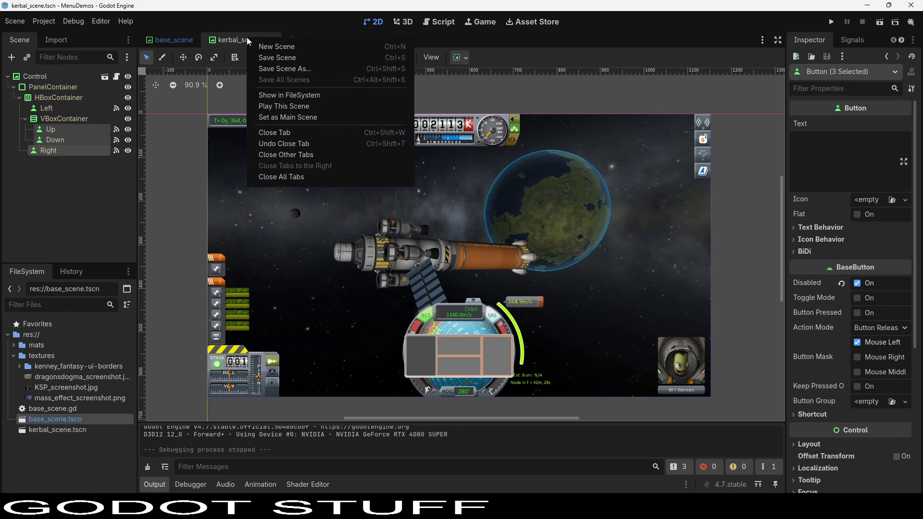
pyautogui.click(278, 106)
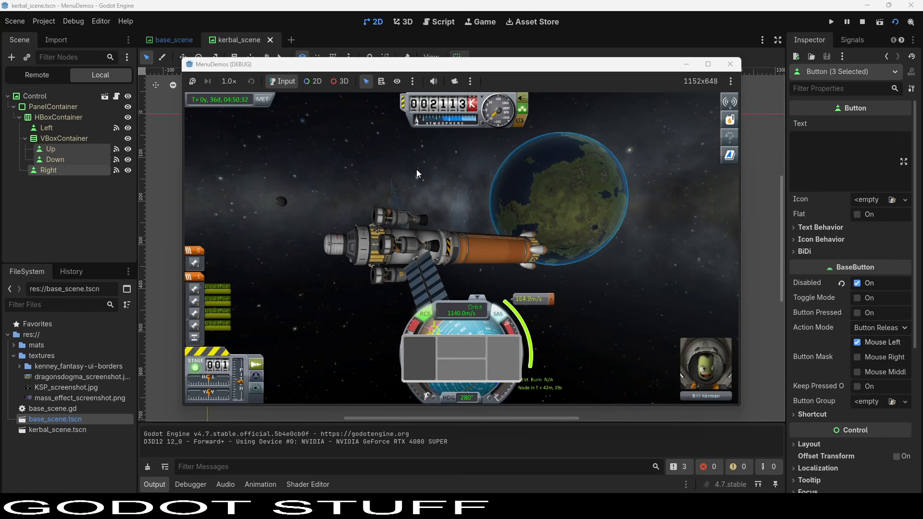
pyautogui.click(730, 64)
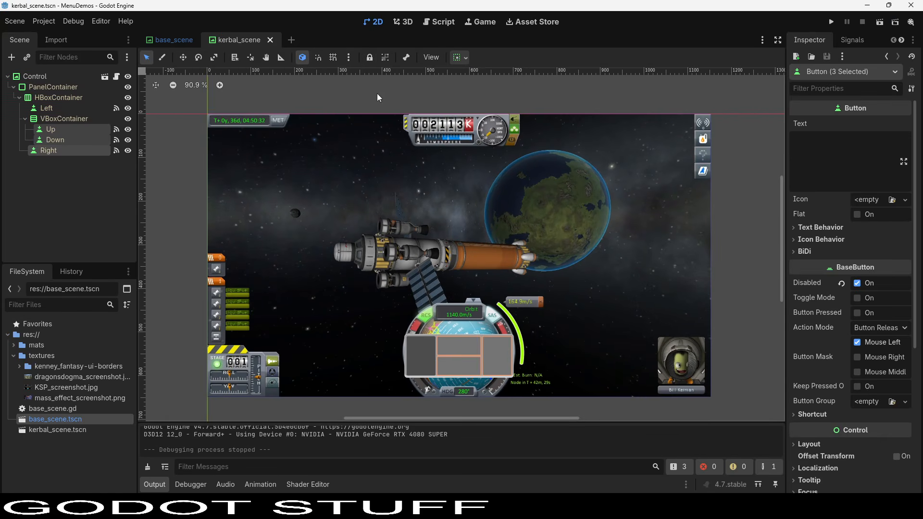
# Set kerbal_scene as the main scene, run the project to test its left button, and close the game window.
pyautogui.rightClick(250, 41)
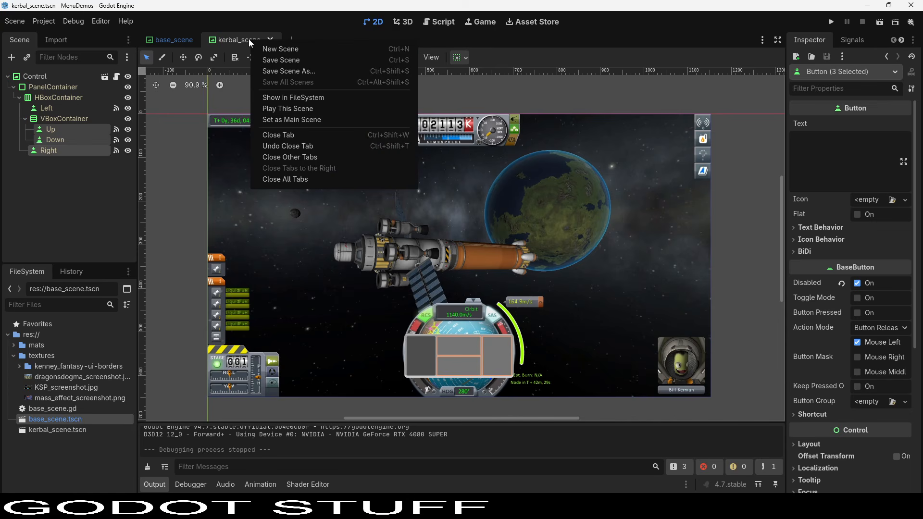
pyautogui.click(302, 122)
pyautogui.press('F5')
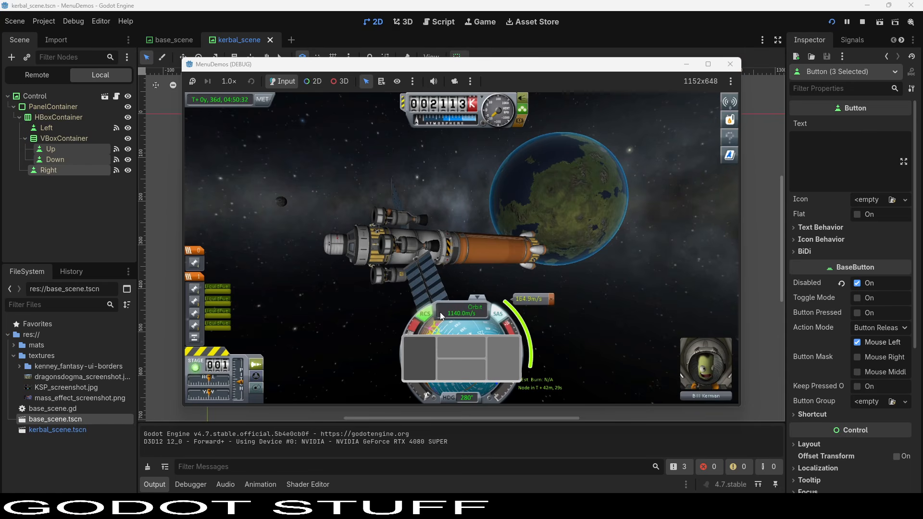
pyautogui.doubleClick(413, 357)
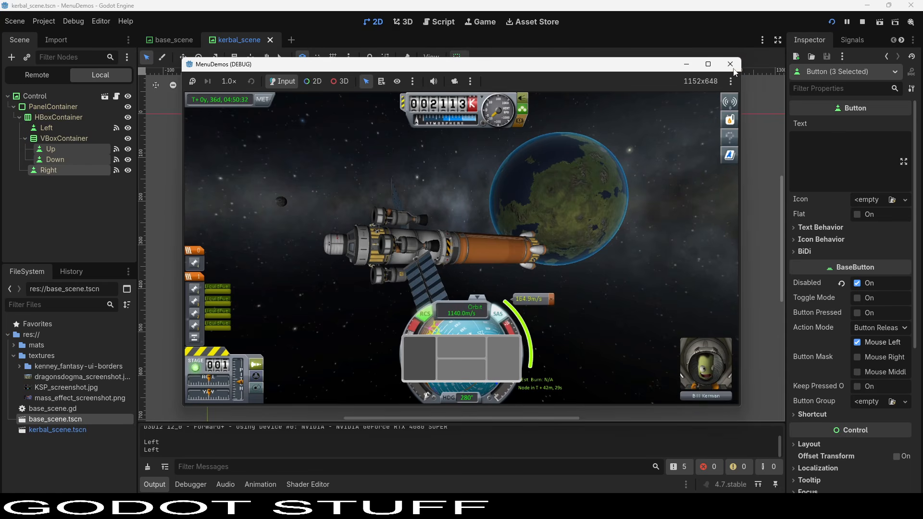
pyautogui.click(730, 64)
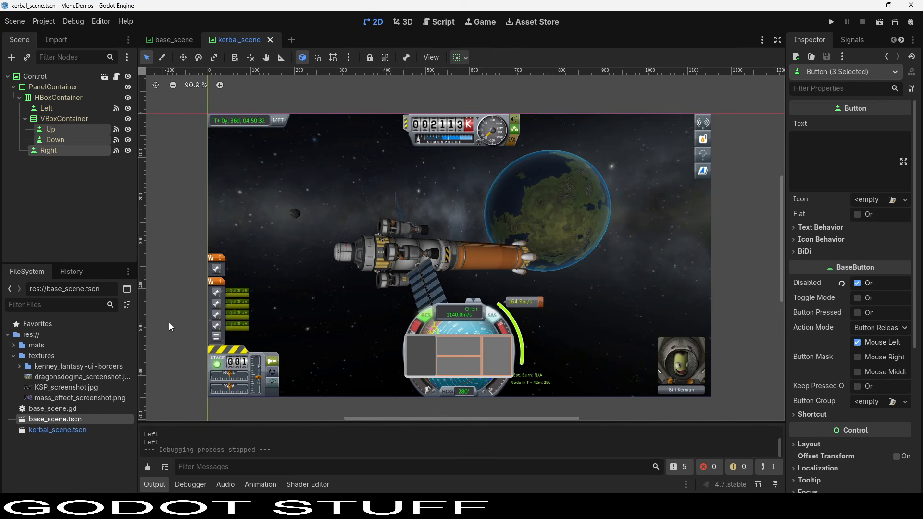
# Create a new inherited scene from base_scene.tscn and save it as dd_scene.tscn.
pyautogui.rightClick(65, 420)
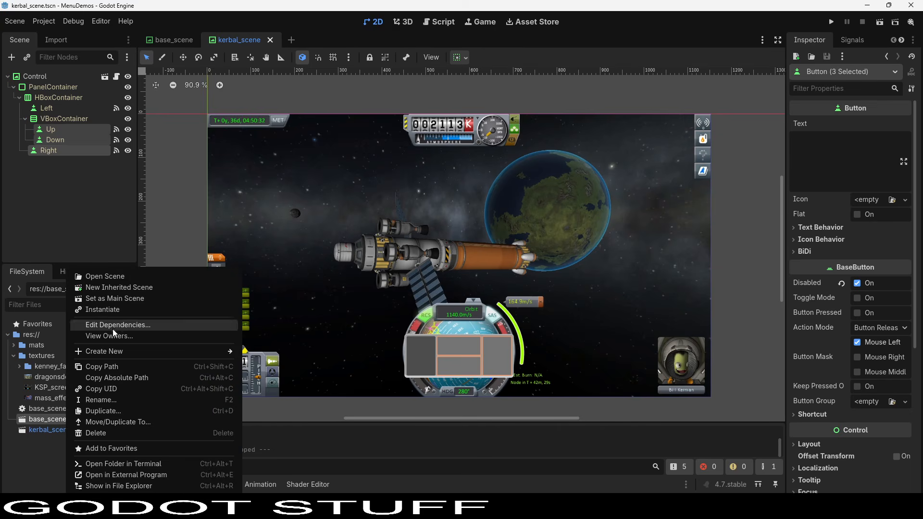
pyautogui.click(123, 287)
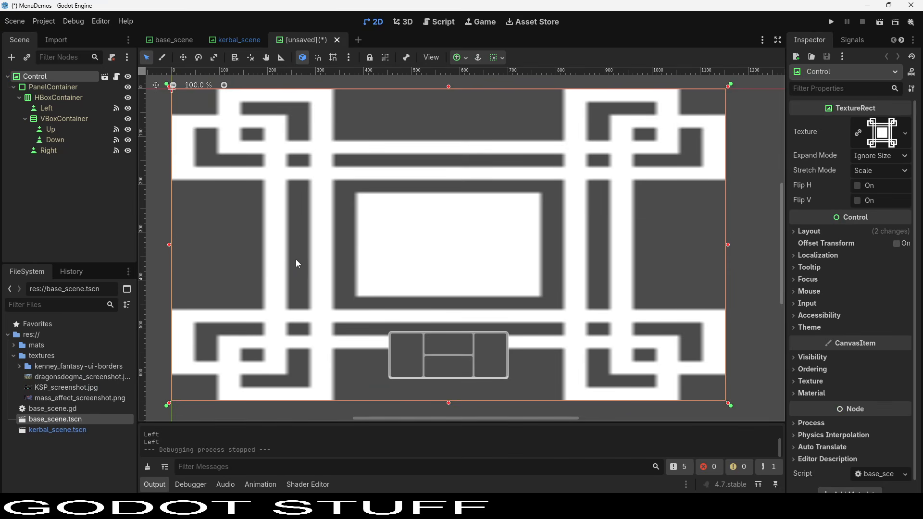
pyautogui.hotkey('ctrl', 's')
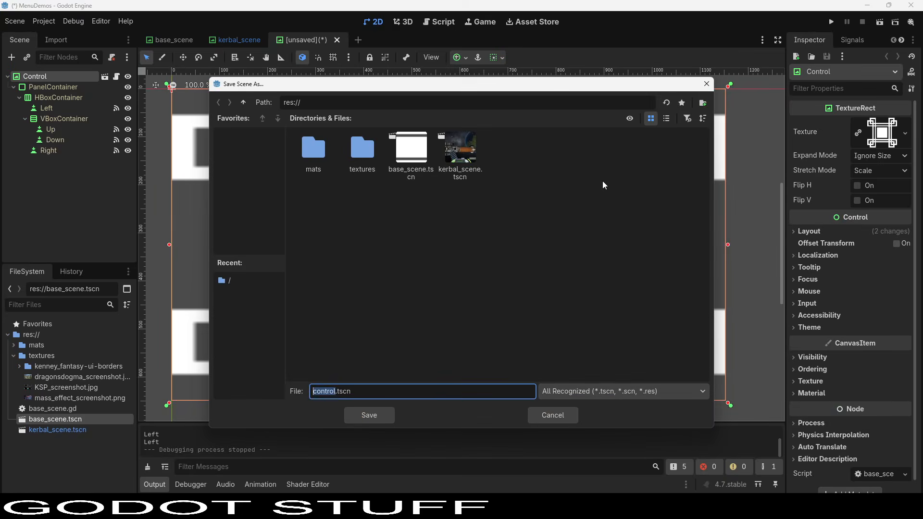
pyautogui.write('dra')
pyautogui.press('BackSpace')
pyautogui.press('BackSpace')
pyautogui.write('d_d')
pyautogui.press('BackSpace')
pyautogui.write('scene')
pyautogui.press('Return')
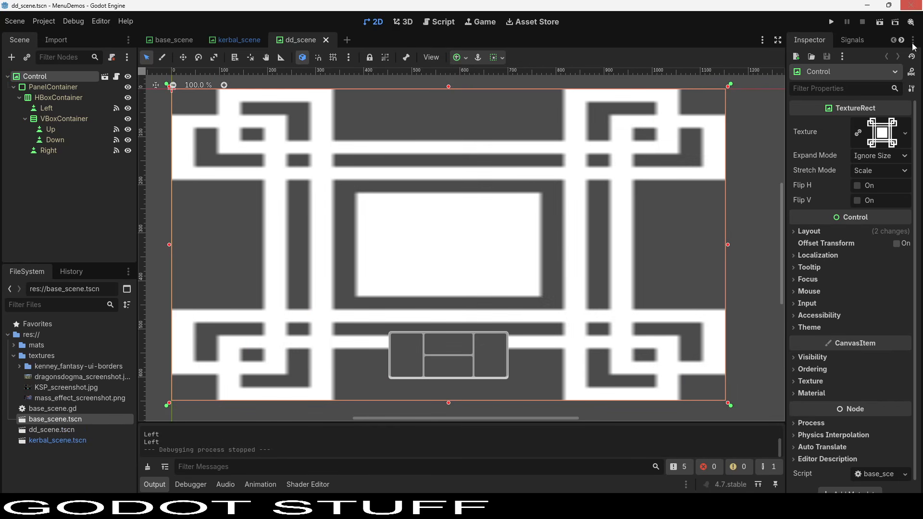
# Set the texture of dd_scene's root Control node to the dragonsdogma_screenshot image using Quick Load.
pyautogui.click(905, 134)
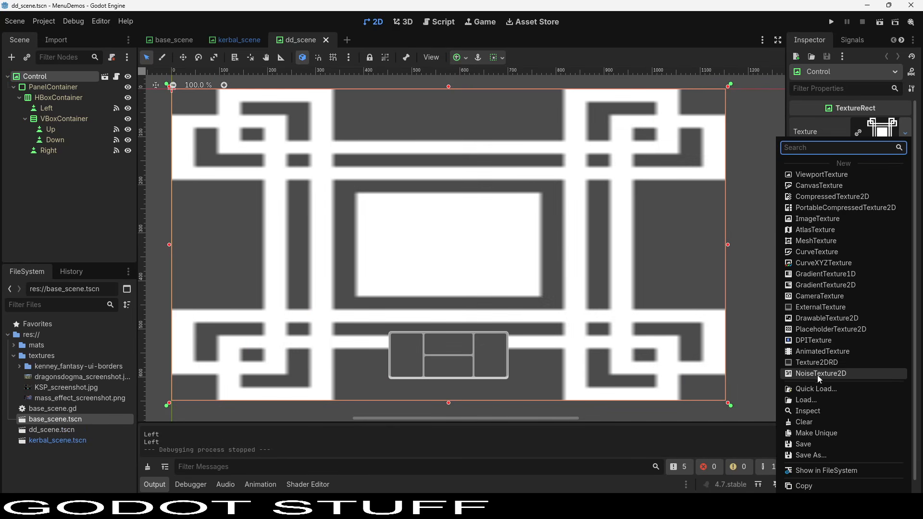
pyautogui.click(818, 388)
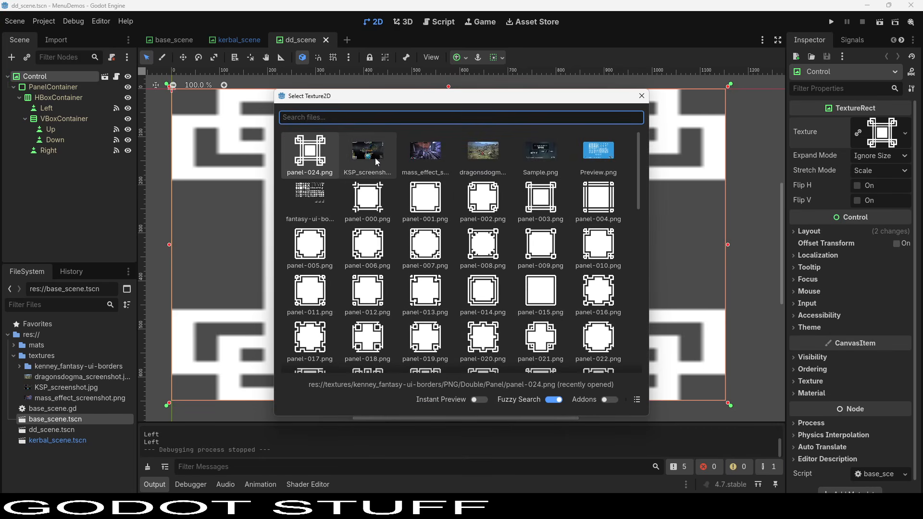
pyautogui.doubleClick(470, 154)
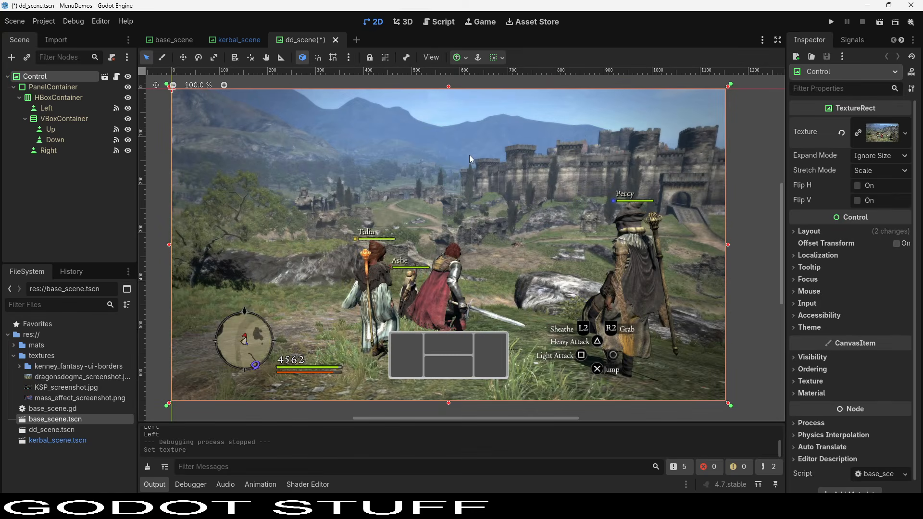
# Disable the Left, Up and Down buttons in dd_scene and save the scene.
pyautogui.click(461, 346)
pyautogui.keyDown('shift'); pyautogui.click(440, 368); pyautogui.keyUp('shift')
pyautogui.keyDown('shift'); pyautogui.click(404, 364); pyautogui.keyUp('shift')
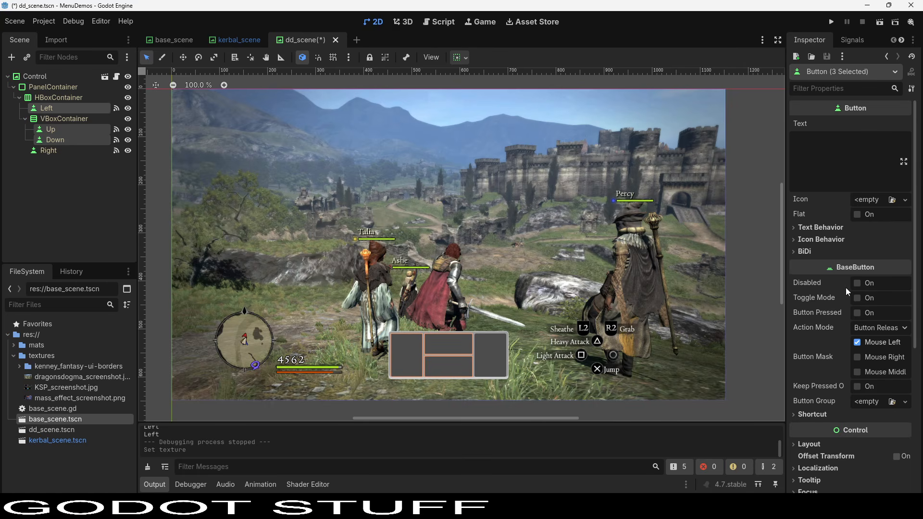
pyautogui.click(857, 283)
pyautogui.hotkey('ctrl', 's')
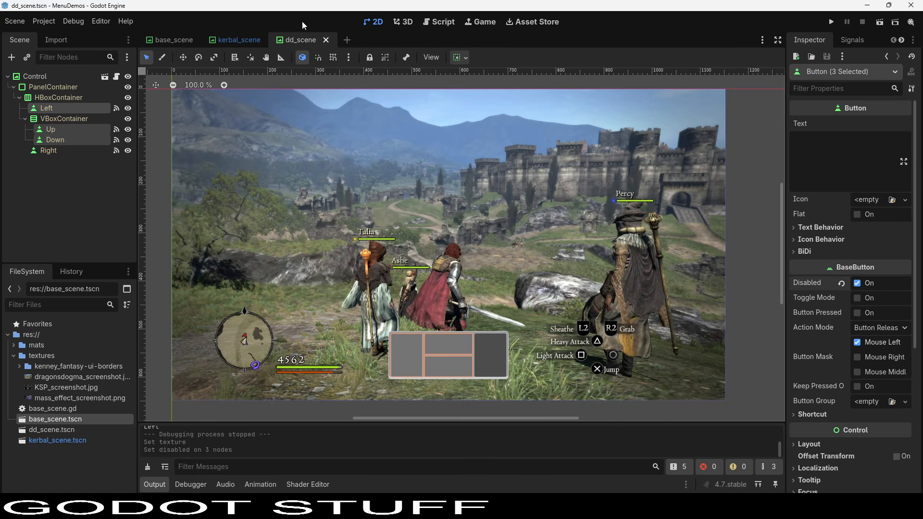
# In kerbal_scene, extend the root Control node's script with a built-in script inheriting res://base_scene.gd, and save the scene.
pyautogui.click(246, 41)
pyautogui.click(288, 43)
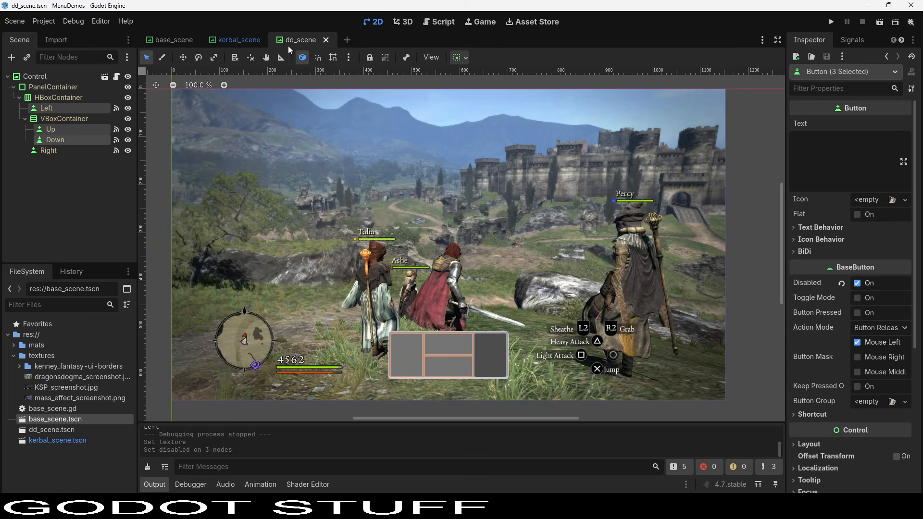
pyautogui.click(239, 42)
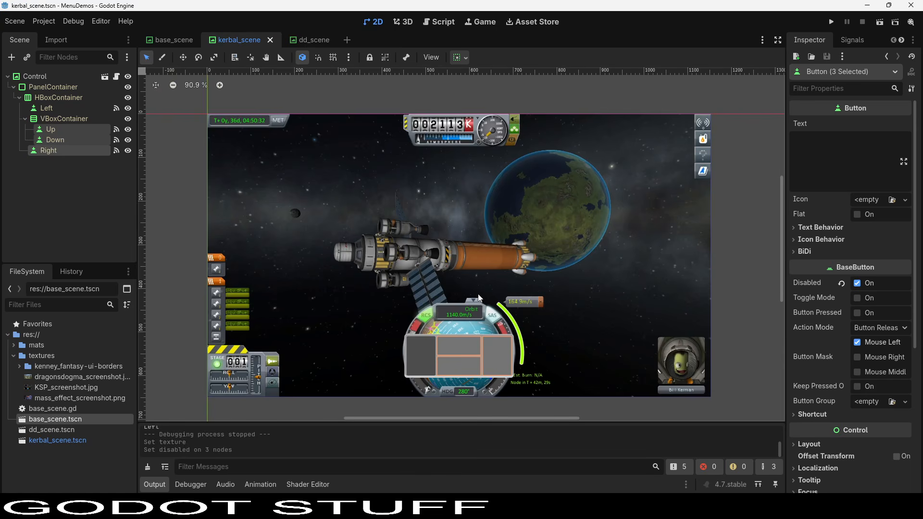
pyautogui.rightClick(77, 76)
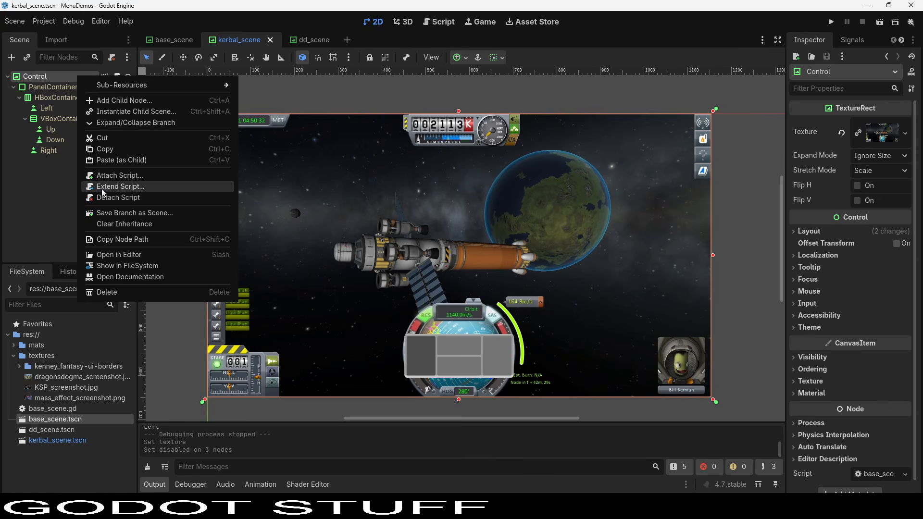
pyautogui.click(129, 192)
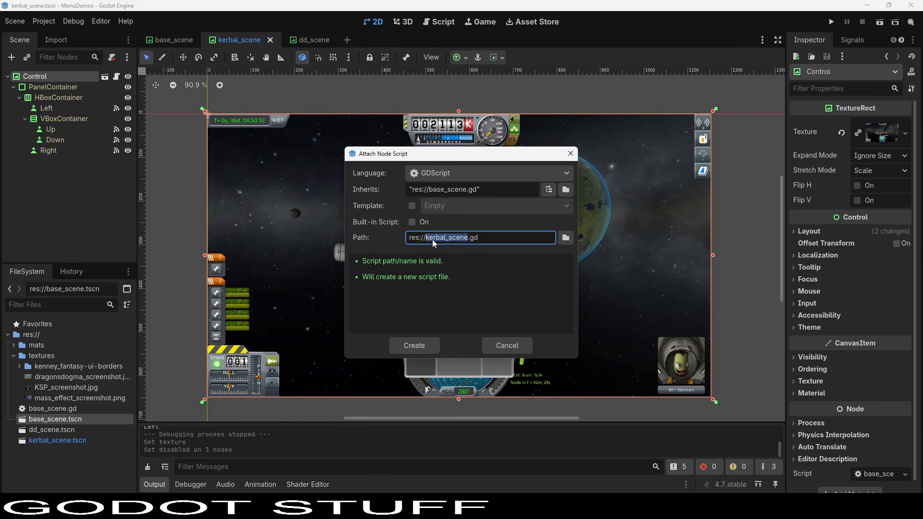
pyautogui.click(410, 223)
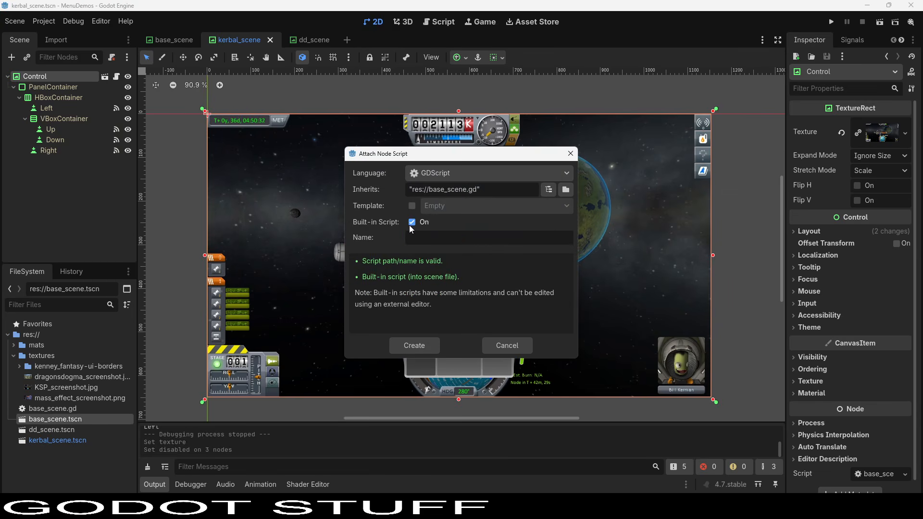
pyautogui.click(422, 350)
pyautogui.click(422, 349)
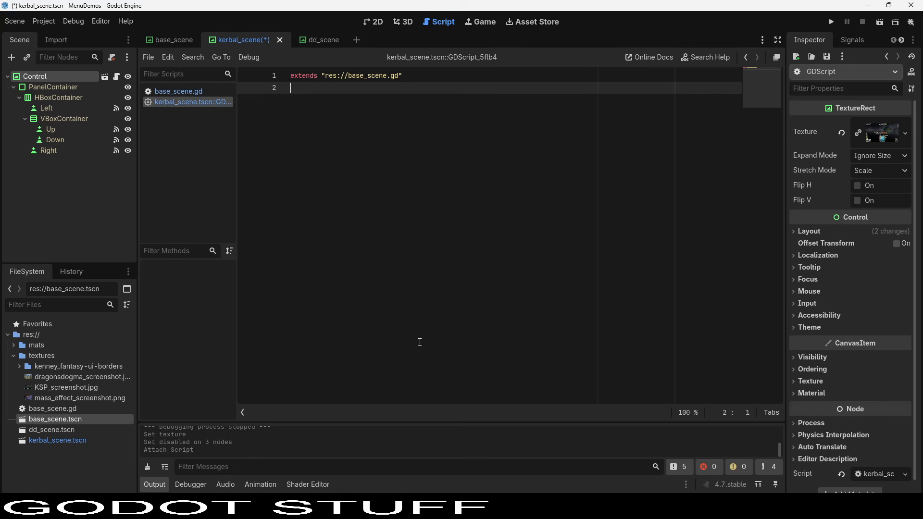
pyautogui.hotkey('ctrl', 's')
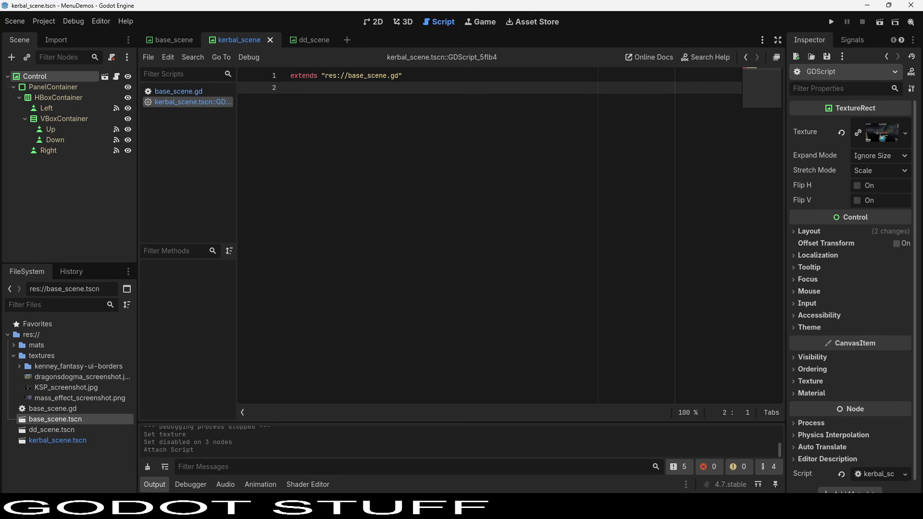
# Examine the Left button's pressed signal connection in kerbal_scene and the handler functions in base_scene.gd.
pyautogui.click(53, 151)
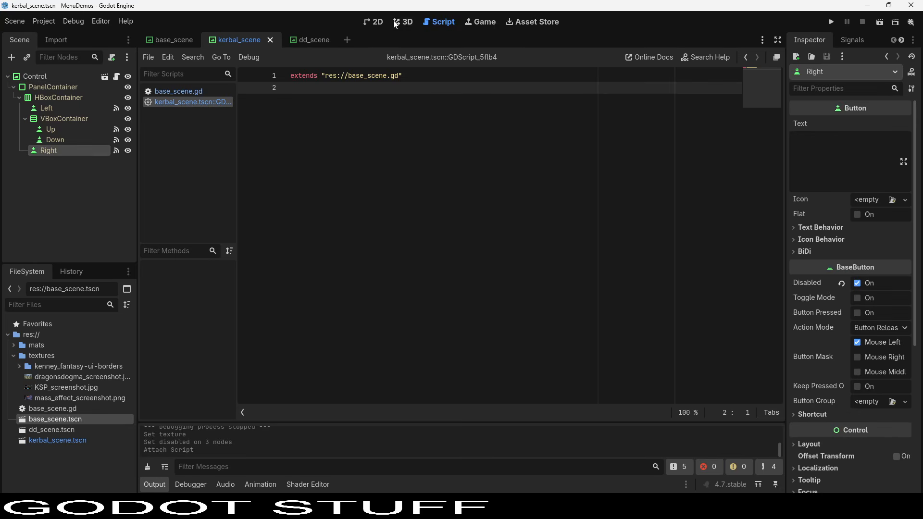
pyautogui.click(369, 22)
pyautogui.click(47, 107)
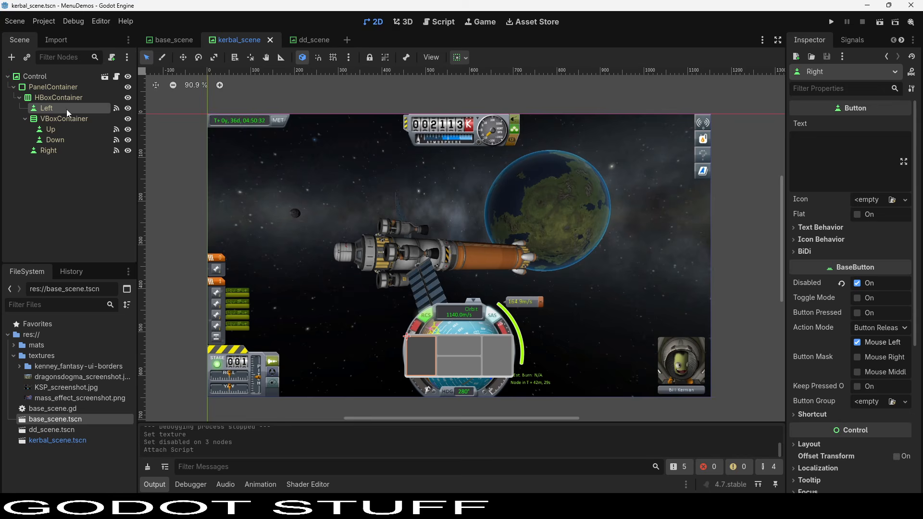
pyautogui.click(851, 40)
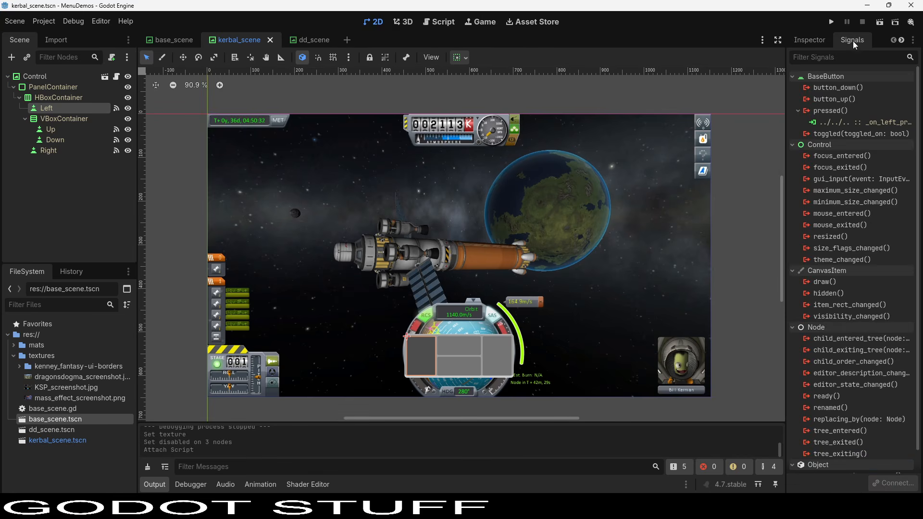
pyautogui.click(846, 119)
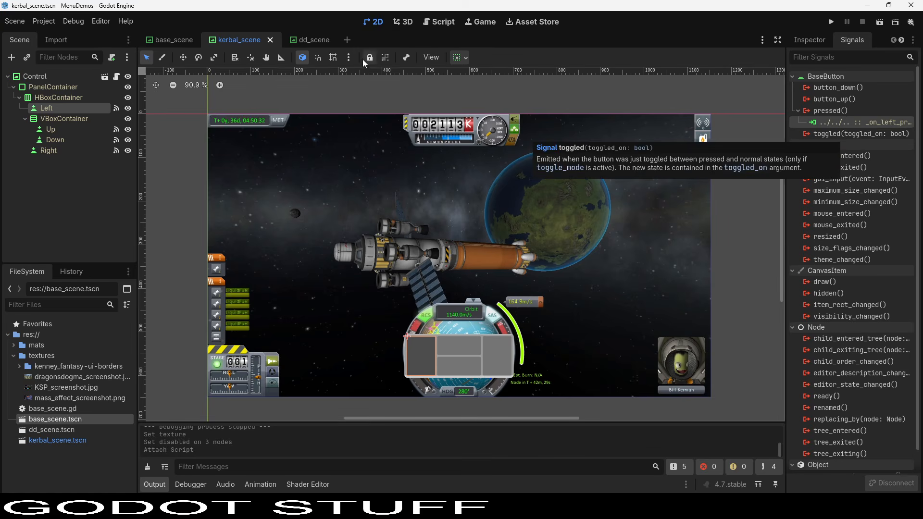
pyautogui.click(451, 23)
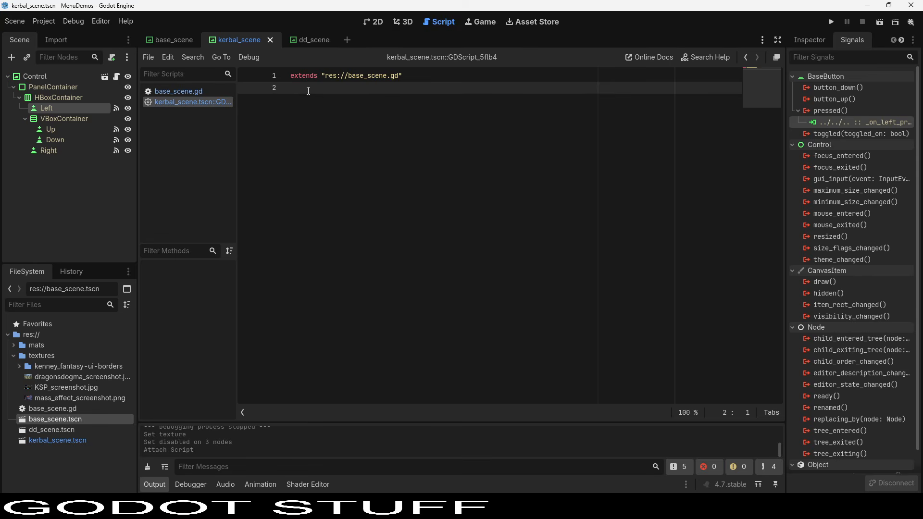
pyautogui.click(209, 93)
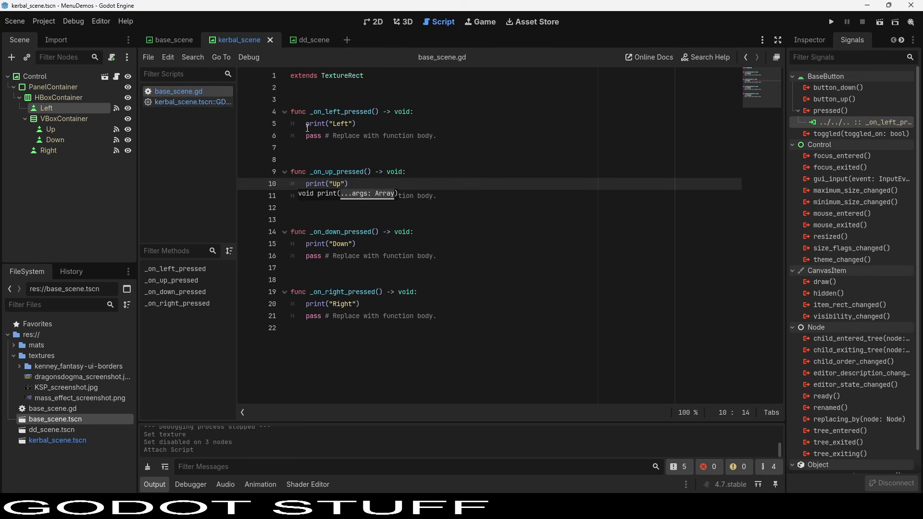
# Play kerbal_scene, test the left button against the output log, and close the game window.
pyautogui.press('F6')
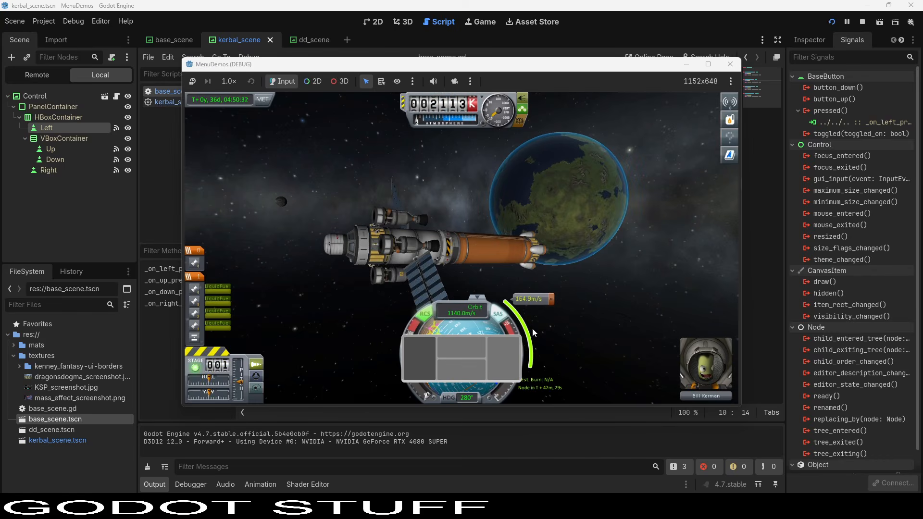
pyautogui.doubleClick(426, 355)
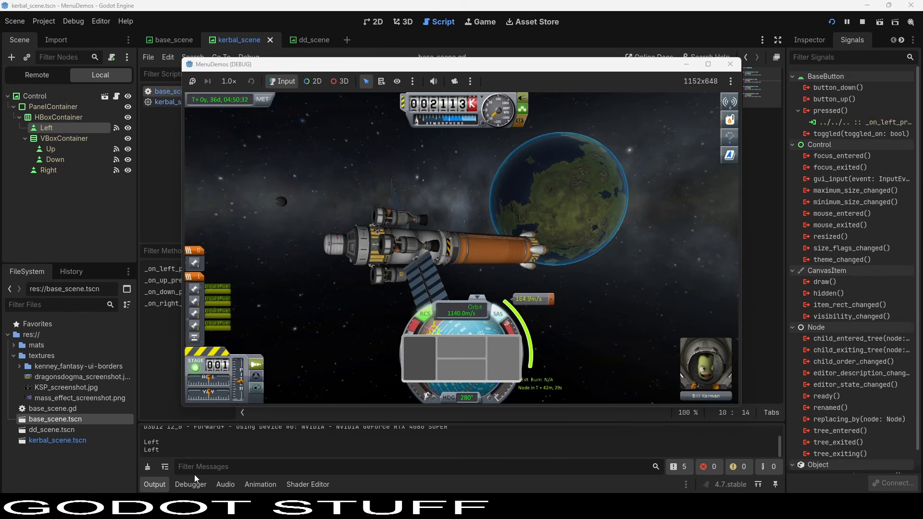
pyautogui.click(724, 68)
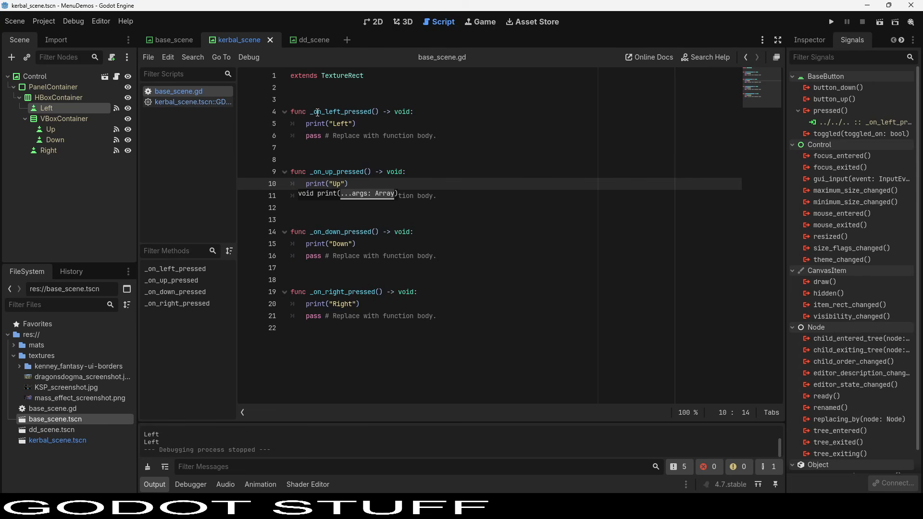
# Override _on_left_pressed() in kerbal_scene's built-in script with a queue_free() call, and test the left button in the running game.
pyautogui.moveTo(312, 98); pyautogui.dragTo(292, 159)
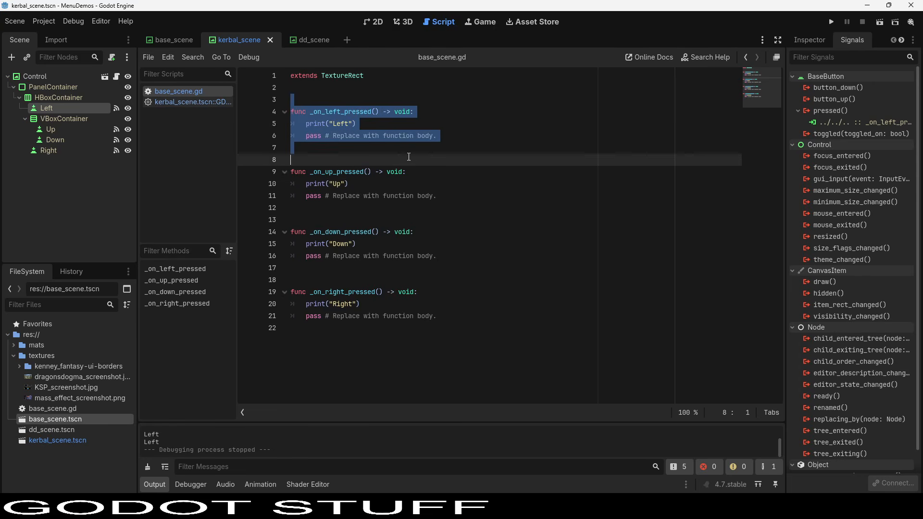
pyautogui.click(212, 102)
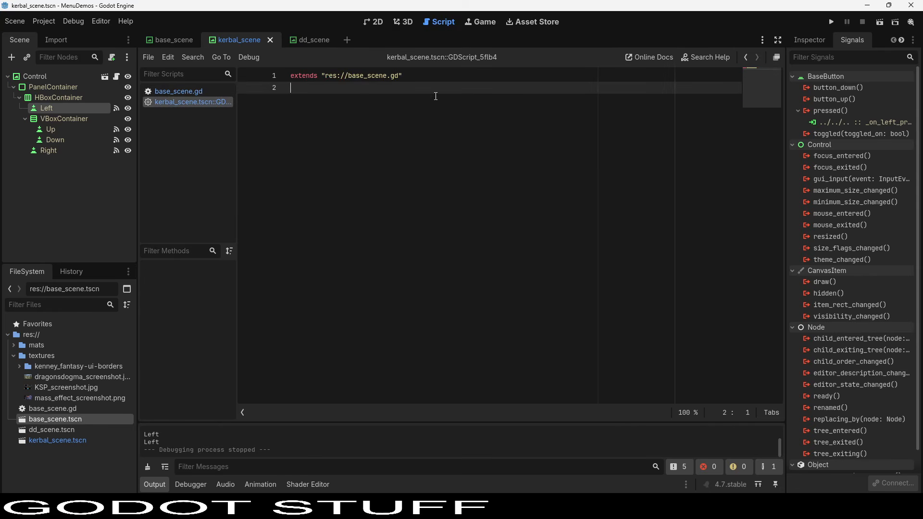
pyautogui.press('Return')
pyautogui.write('func')
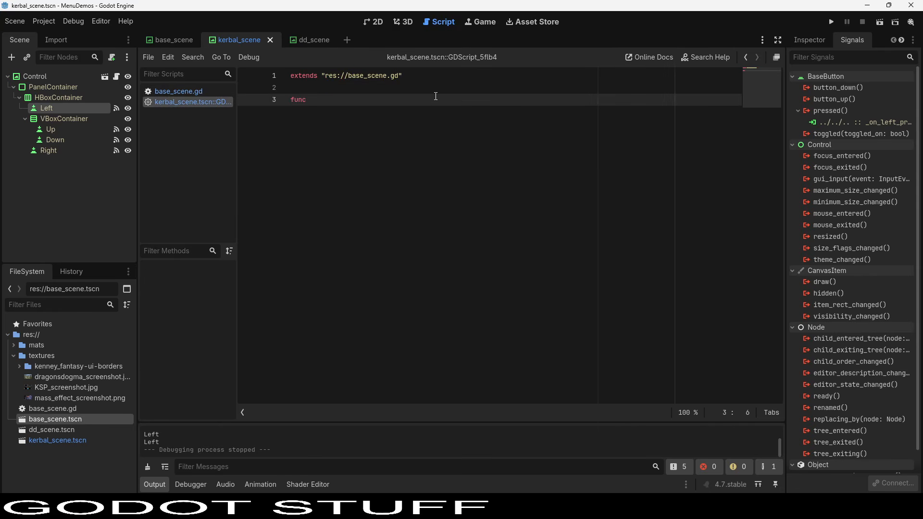
pyautogui.write(' _')
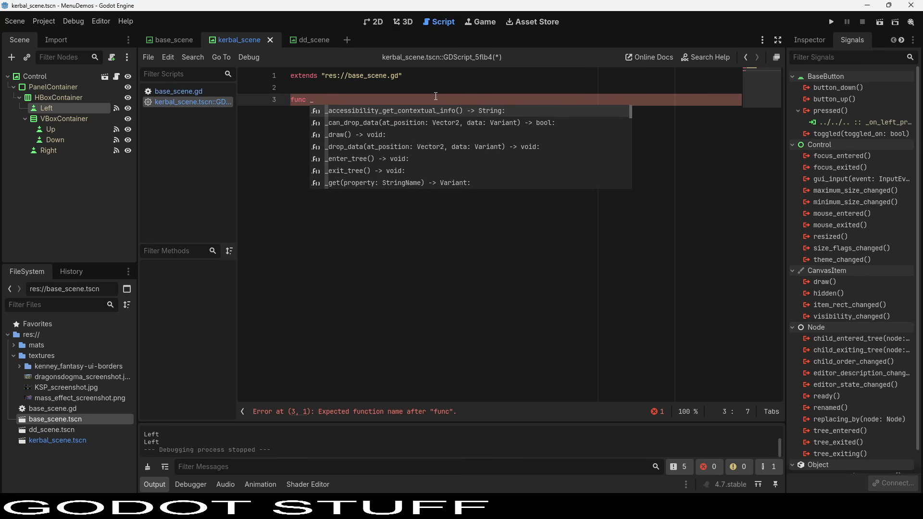
pyautogui.write('on')
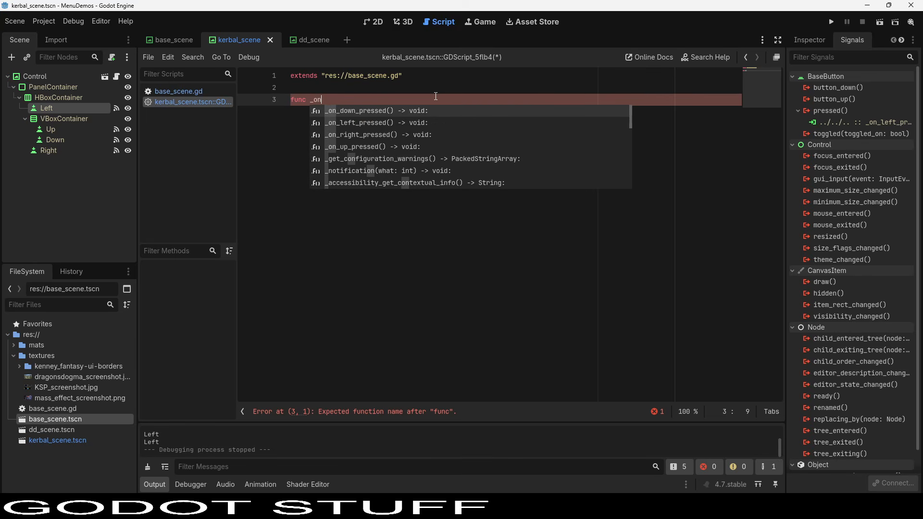
pyautogui.press('Return')
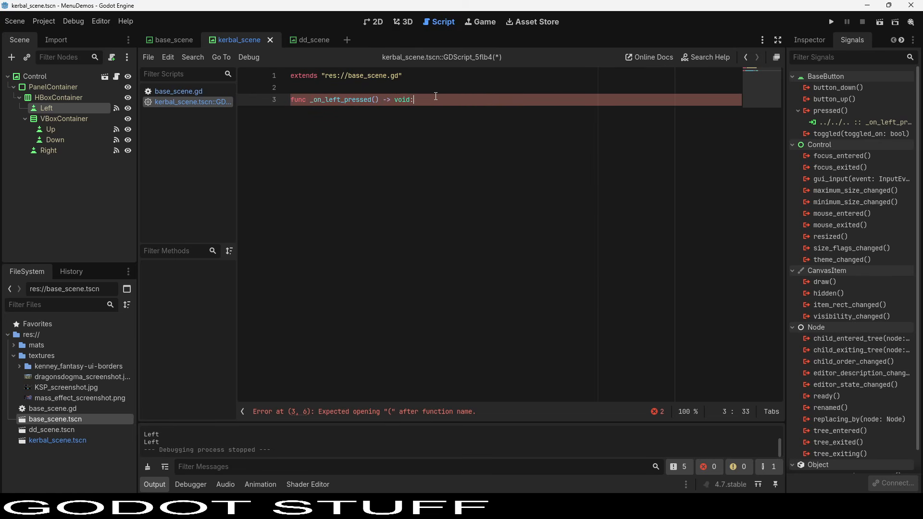
pyautogui.press('Return')
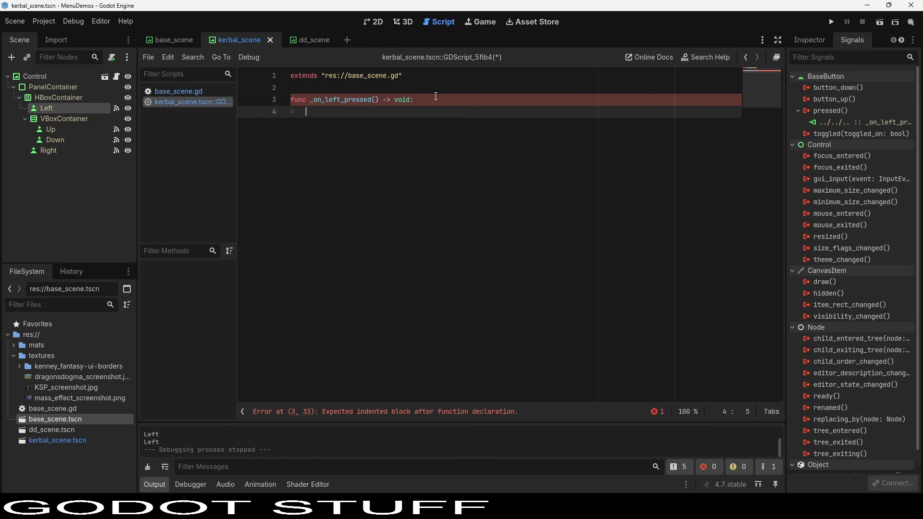
pyautogui.write('queue_fr')
pyautogui.press('Return')
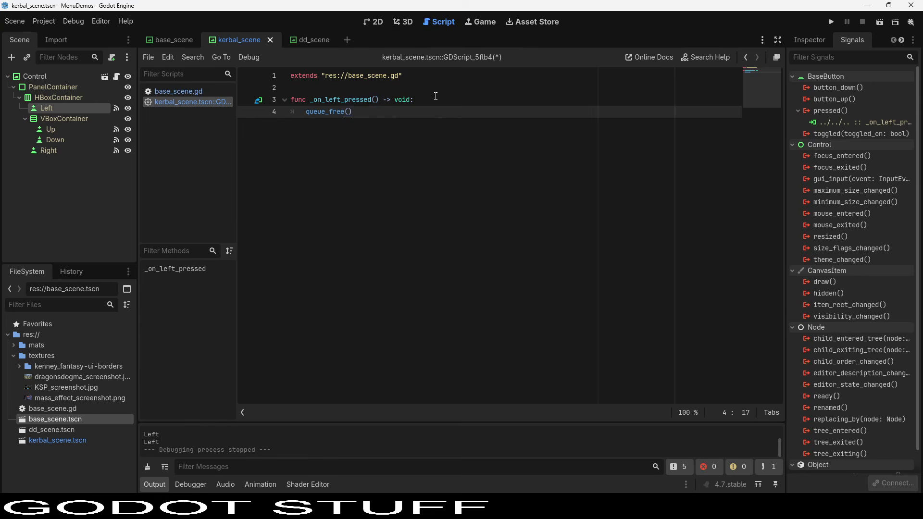
pyautogui.press('F5')
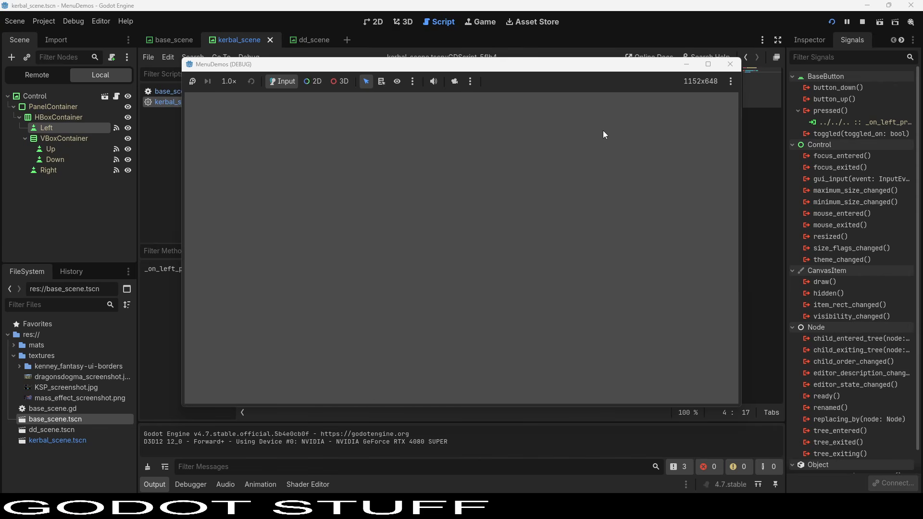
pyautogui.click(730, 65)
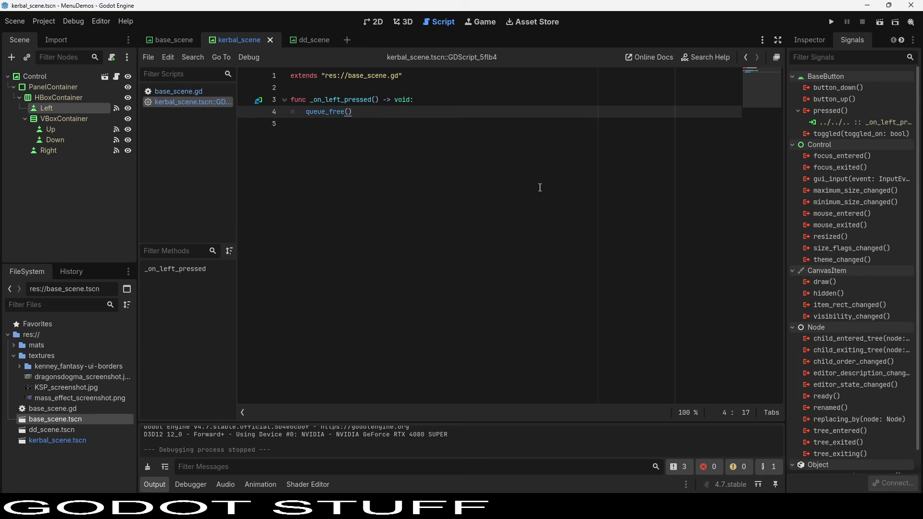
# Below queue_free() in _on_left_pressed, add a load() call with the path "res://dd_scene.tscn".
pyautogui.press('Return')
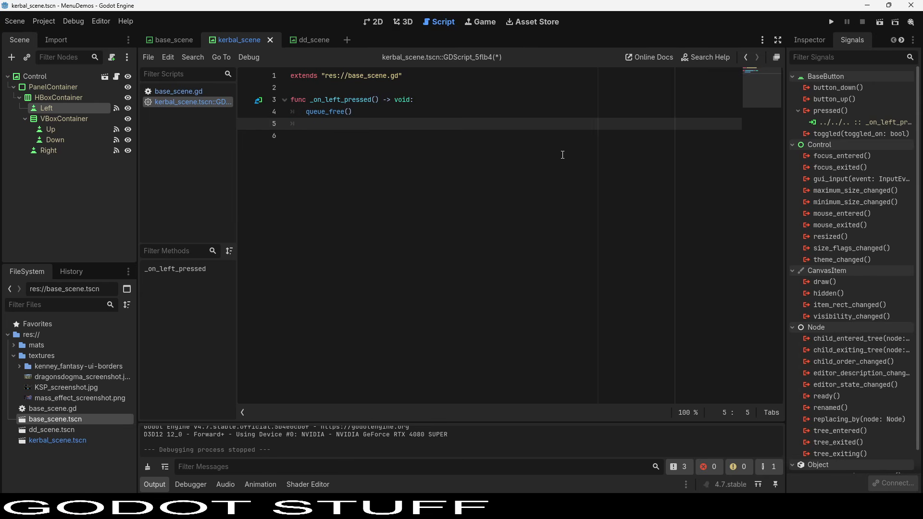
pyautogui.write('load(')
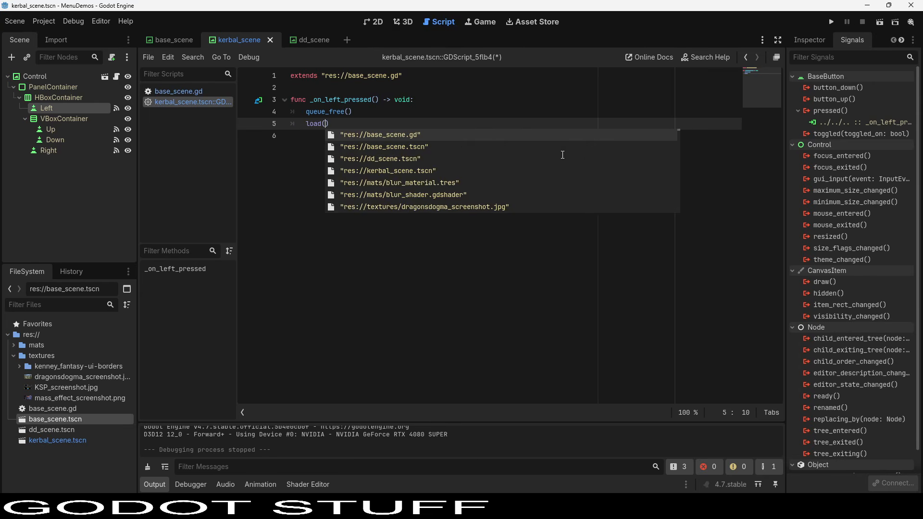
pyautogui.press('Down')
pyautogui.press('Down')
pyautogui.press('Down')
pyautogui.press('Down')
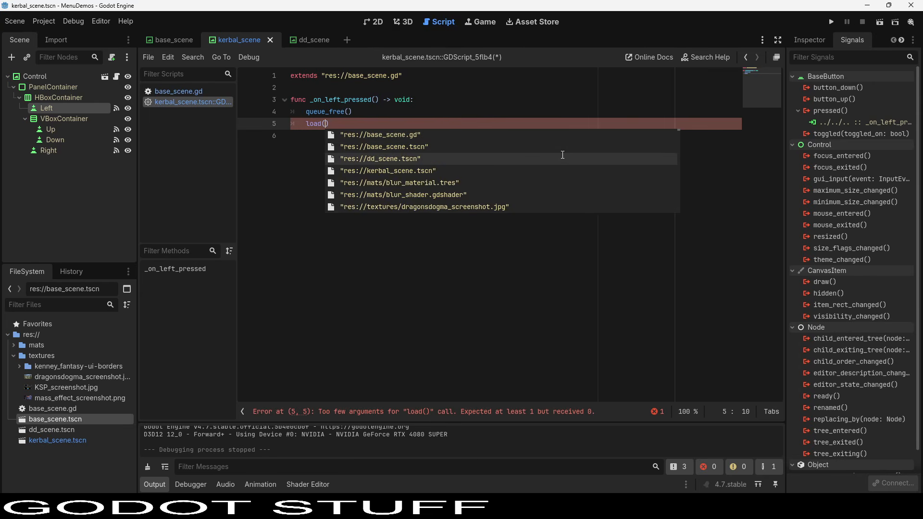
pyautogui.press('Down')
pyautogui.press('Up')
pyautogui.press('Up')
pyautogui.press('Up')
pyautogui.press('Up')
pyautogui.press('Up')
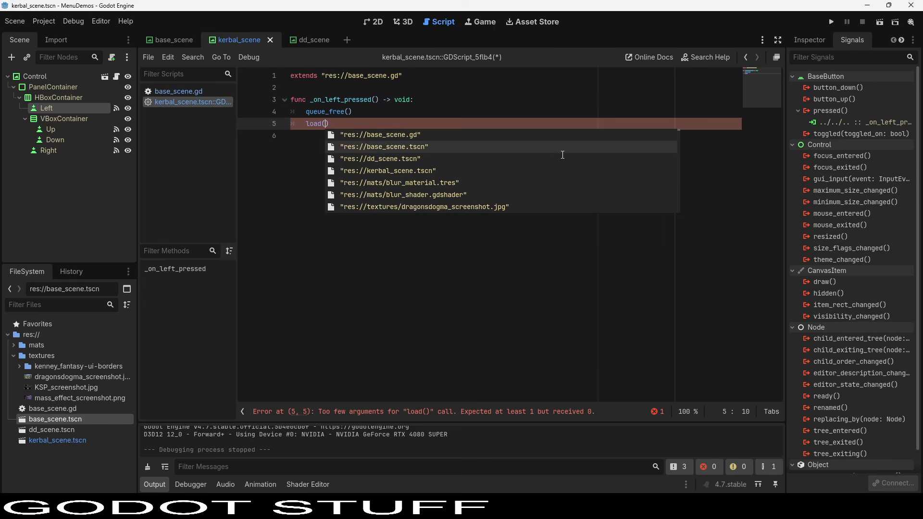
pyautogui.press('Down')
pyautogui.press('Down')
pyautogui.press('Down')
pyautogui.press('Down')
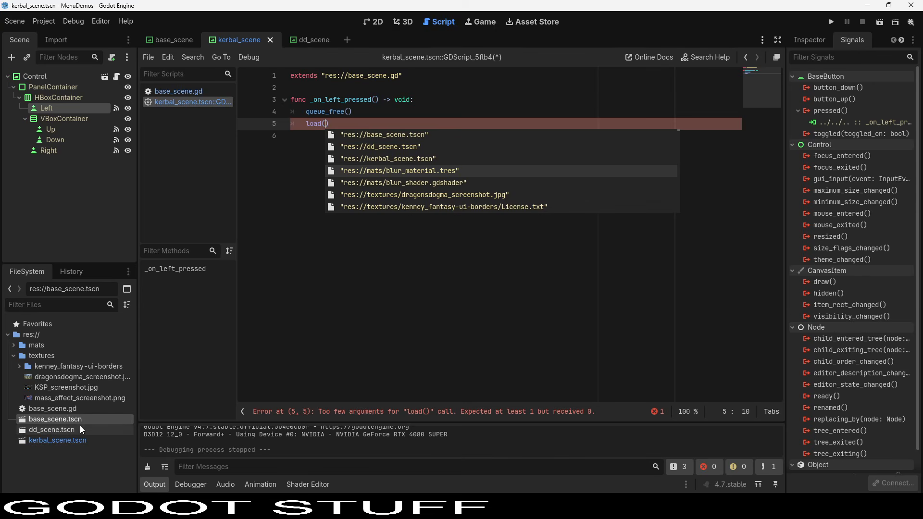
pyautogui.click(48, 430)
pyautogui.moveTo(47, 431); pyautogui.dragTo(329, 126)
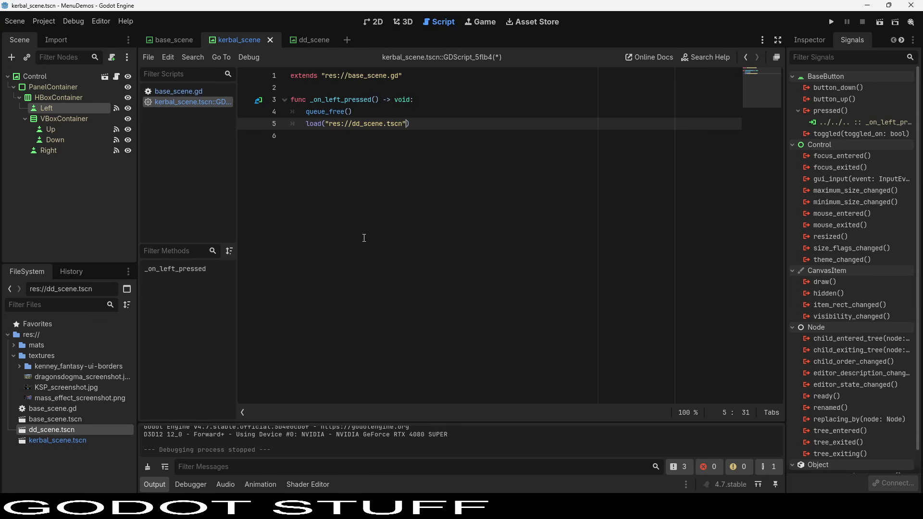
# Append .instantiate() to the load call for dd_scene.tscn.
pyautogui.press('Right')
pyautogui.write('instantiate')
pyautogui.hotkey('ctrl', 'Left')
pyautogui.write('.')
pyautogui.press('End')
pyautogui.write('()')
# Wrap the instantiated dd_scene in a get_tree().root.add_child() call.
pyautogui.click(306, 124)
pyautogui.press('Left')
pyautogui.write('get_tree()')
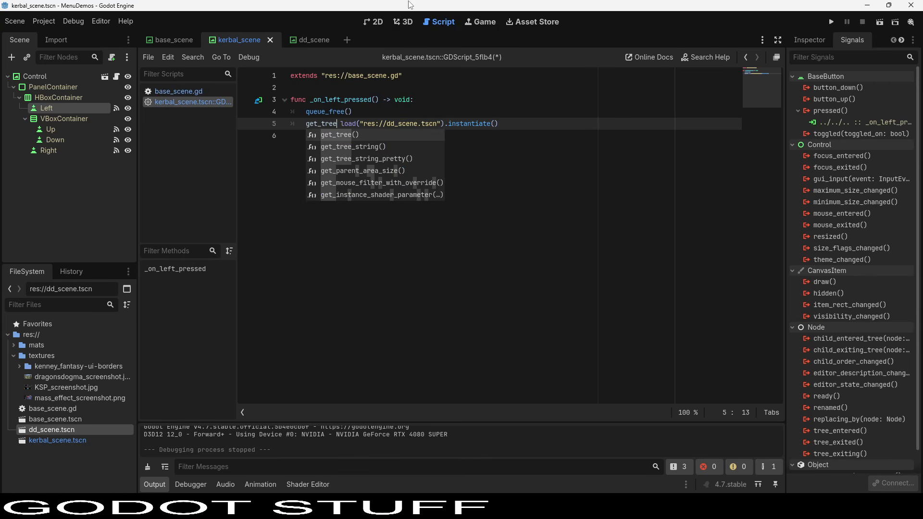
pyautogui.press('Delete')
pyautogui.write('.root.')
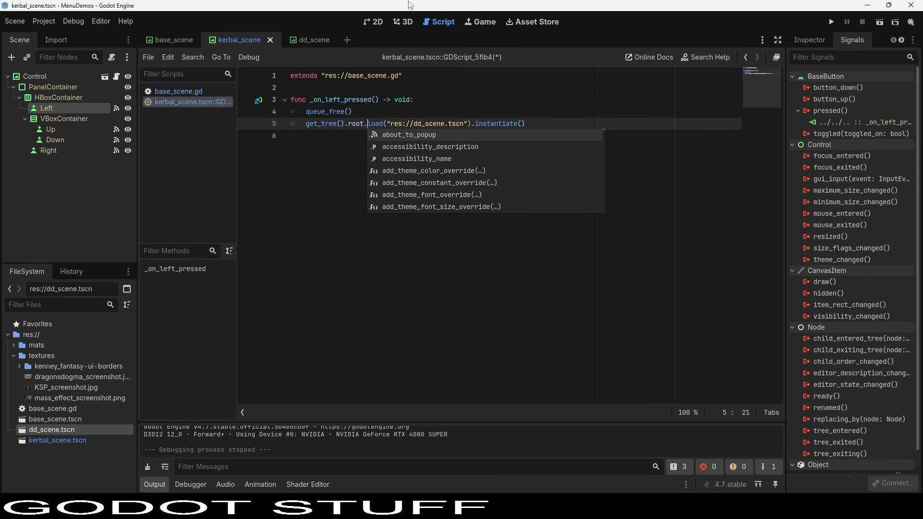
pyautogui.press('End')
pyautogui.hotkey('ctrl', 'Left')
pyautogui.hotkey('ctrl', 'Left')
pyautogui.hotkey('ctrl', 'Left')
pyautogui.hotkey('ctrl', 'Left')
pyautogui.hotkey('ctrl', 'Left')
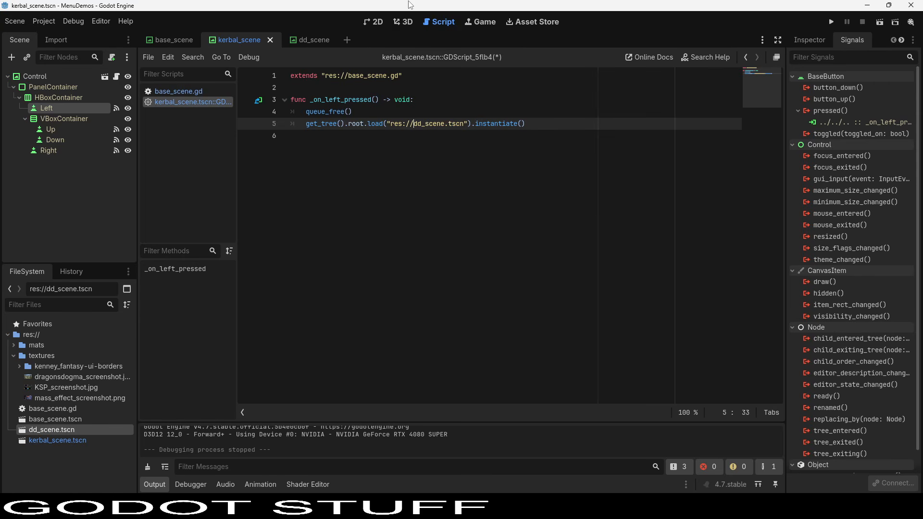
pyautogui.press('Left')
pyautogui.write('add_child(')
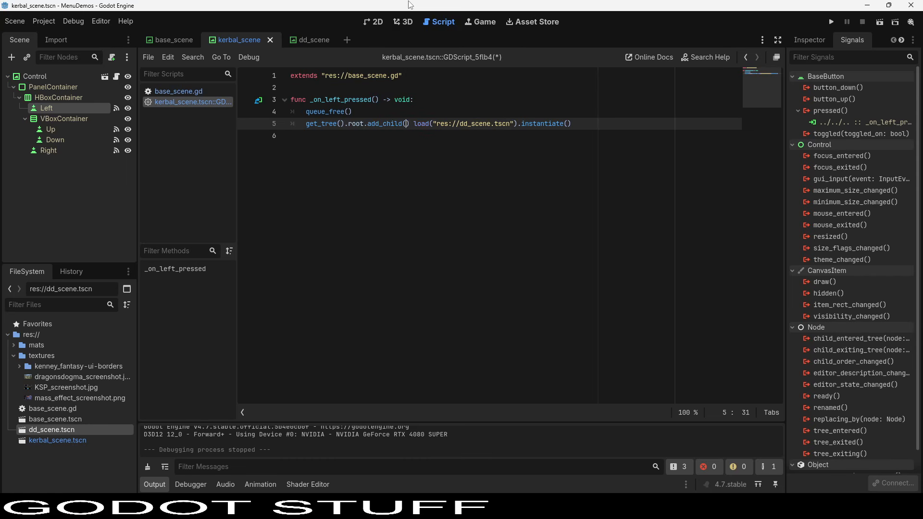
pyautogui.press('Delete')
pyautogui.press('Delete')
pyautogui.press('End')
pyautogui.write(')')
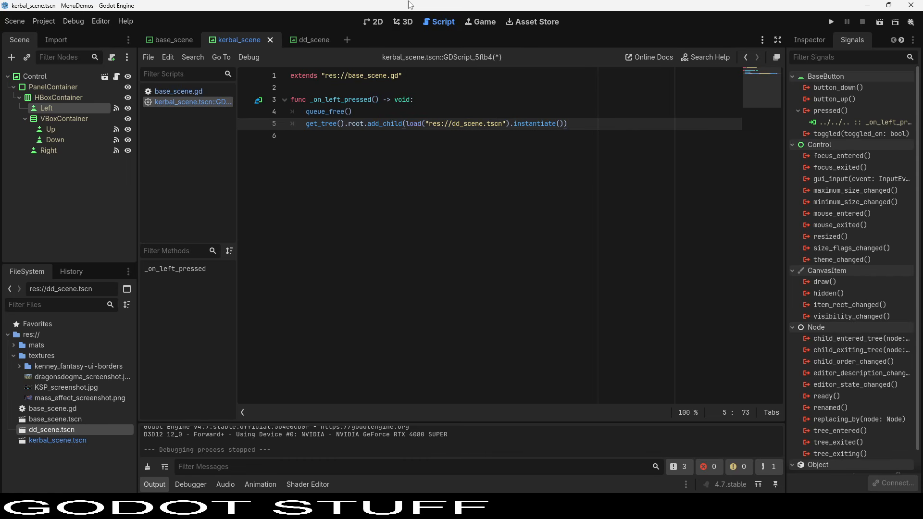
# Examine each part of the scene-switching line: get_tree(), root, add_child and the load/instantiate argument.
pyautogui.press('Left')
pyautogui.press('Left')
pyautogui.press('Left')
pyautogui.press('Left')
pyautogui.press('Left')
pyautogui.press('Left')
pyautogui.press('Left')
pyautogui.press('Left')
pyautogui.press('Left')
pyautogui.press('Left')
pyautogui.press('Left')
pyautogui.press('Left')
pyautogui.press('Left')
pyautogui.press('Left')
pyautogui.press('Left')
pyautogui.press('Left')
pyautogui.press('Left')
pyautogui.press('Left')
pyautogui.press('Left')
pyautogui.press('Left')
pyautogui.press('Left')
pyautogui.press('Left')
pyautogui.press('Left')
pyautogui.press('Left')
pyautogui.press('Left')
pyautogui.press('Left')
pyautogui.press('Home')
pyautogui.hotkey('ctrl', 'shift', 'Right')
pyautogui.hotkey('ctrl', 'shift', 'Right')
pyautogui.hotkey('ctrl', 'shift', 'Left')
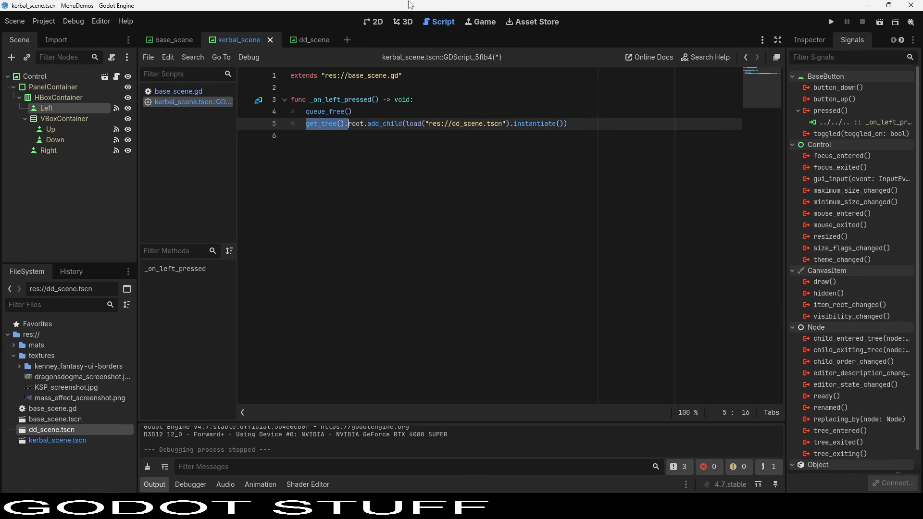
pyautogui.hotkey('shift', 'Left')
pyautogui.press('Right')
pyautogui.press('Right')
pyautogui.hotkey('ctrl', 'shift', 'Right')
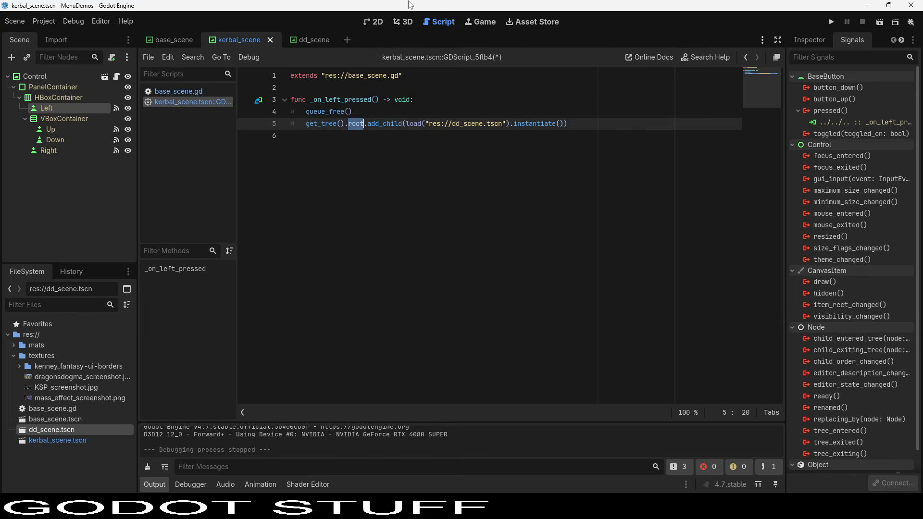
pyautogui.press('Right')
pyautogui.hotkey('ctrl', 'shift', 'Right')
pyautogui.hotkey('ctrl', 'shift', 'Right')
pyautogui.hotkey('ctrl', 'shift', 'Left')
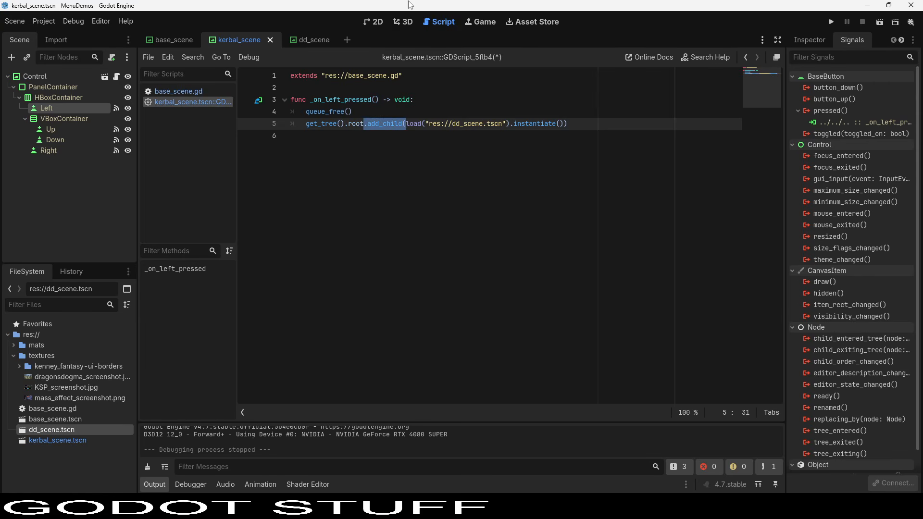
pyautogui.press('Right')
pyautogui.hotkey('ctrl', 'shift', 'Right')
pyautogui.hotkey('shift', 'End')
pyautogui.hotkey('shift', 'Left')
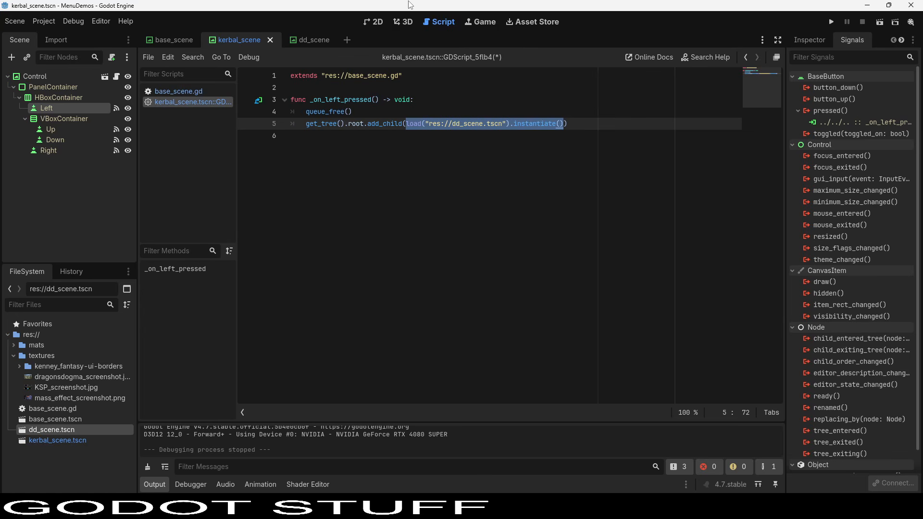
# Play kerbal_scene, test the left button's switch to dd_scene, and close the game window.
pyautogui.press('F5')
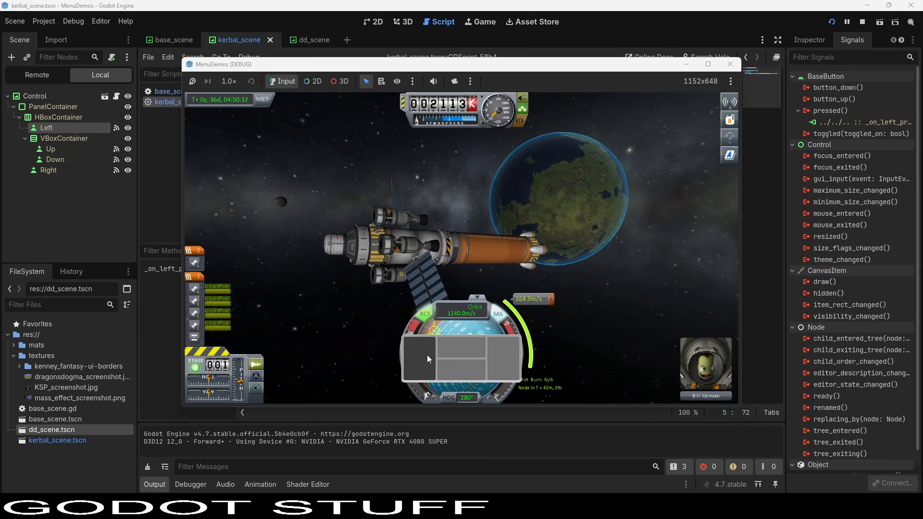
pyautogui.click(427, 355)
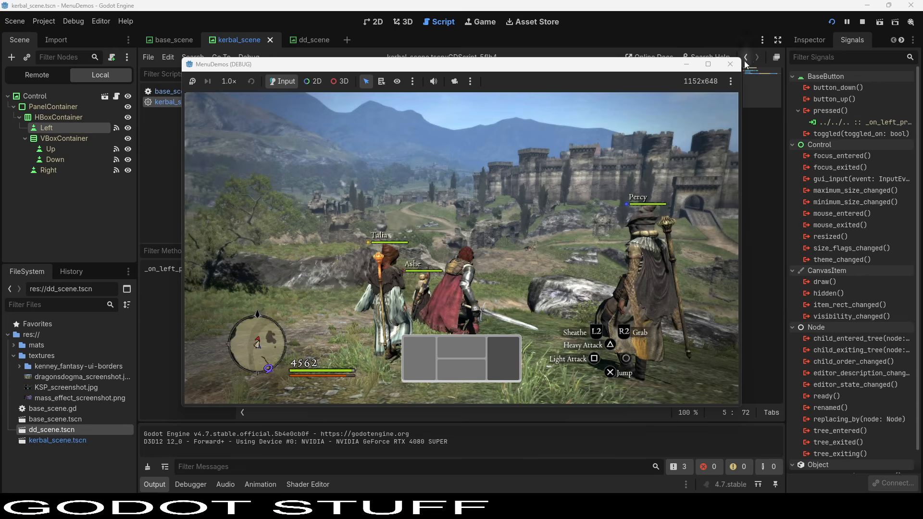
pyautogui.click(731, 64)
# Review the scene-switching line and the built-in documentation for SceneTree.root and Node.add_child.
pyautogui.moveTo(306, 124); pyautogui.dragTo(654, 124)
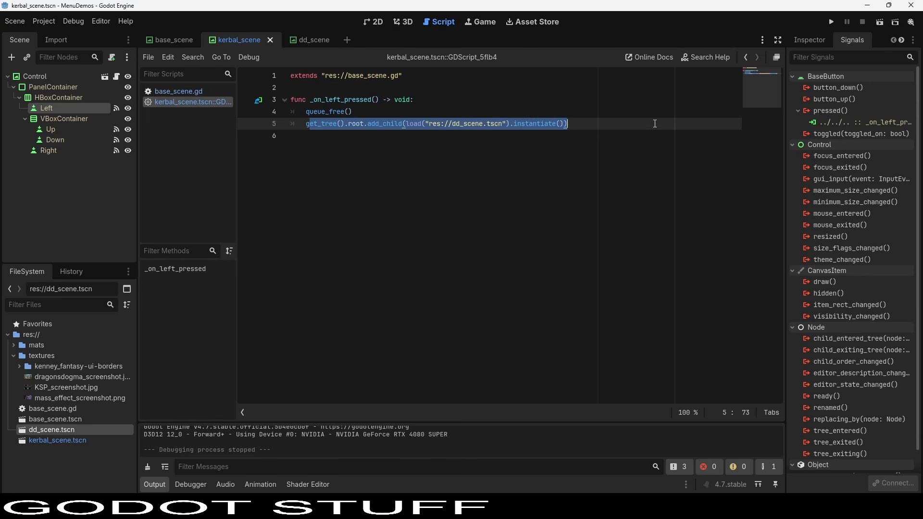
pyautogui.click(598, 134)
pyautogui.click(564, 123)
pyautogui.moveTo(567, 123); pyautogui.dragTo(306, 124)
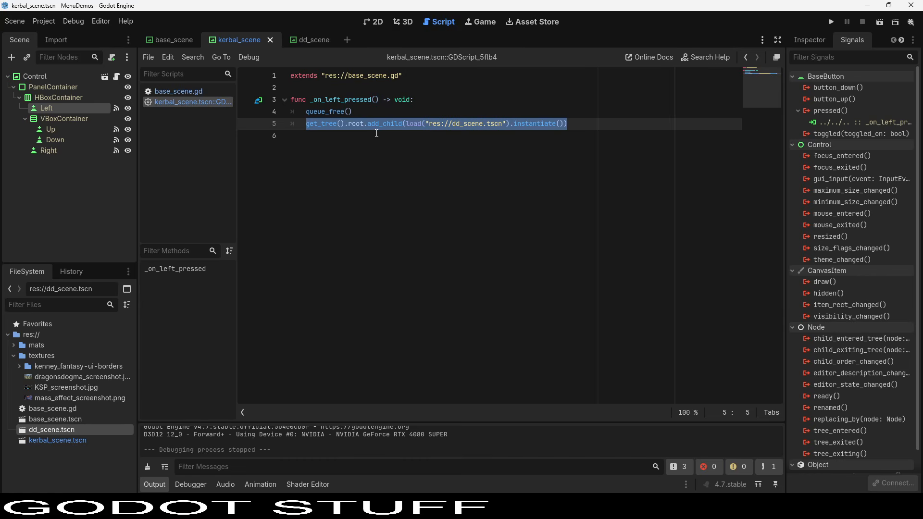
pyautogui.moveTo(364, 123)
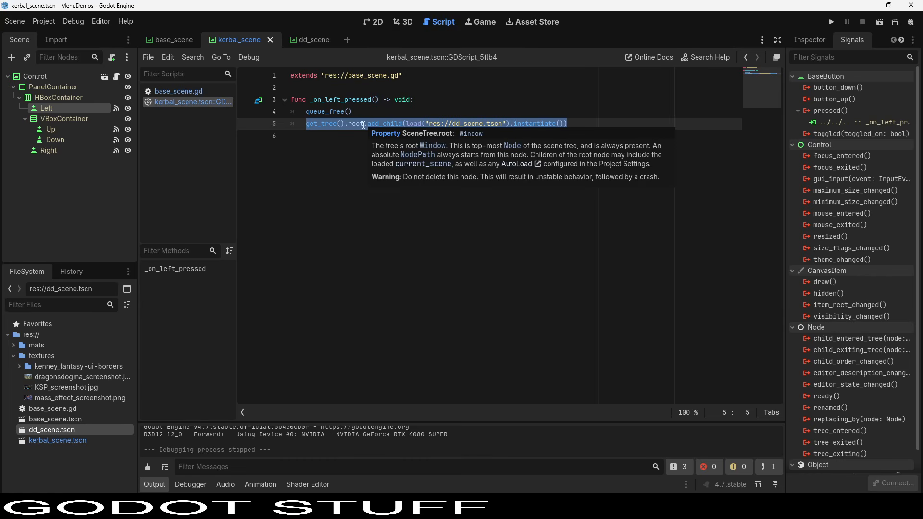
pyautogui.click(352, 172)
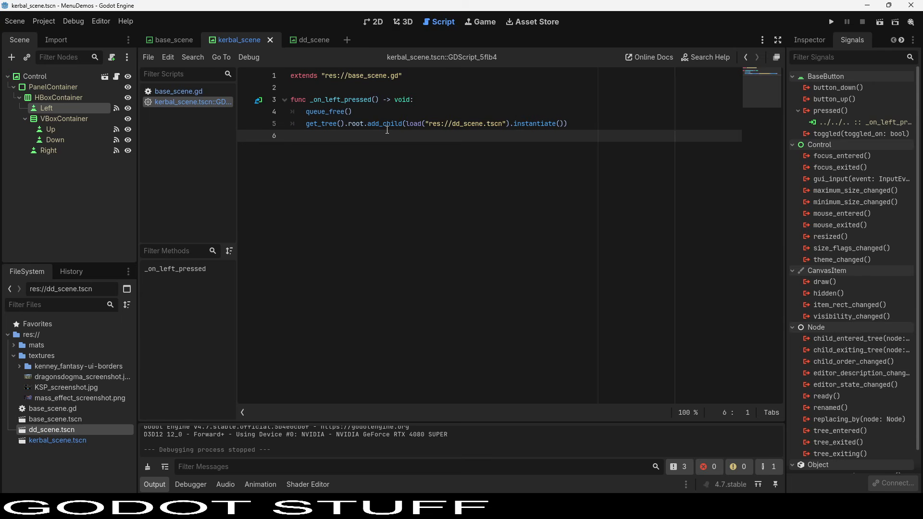
pyautogui.moveTo(387, 130)
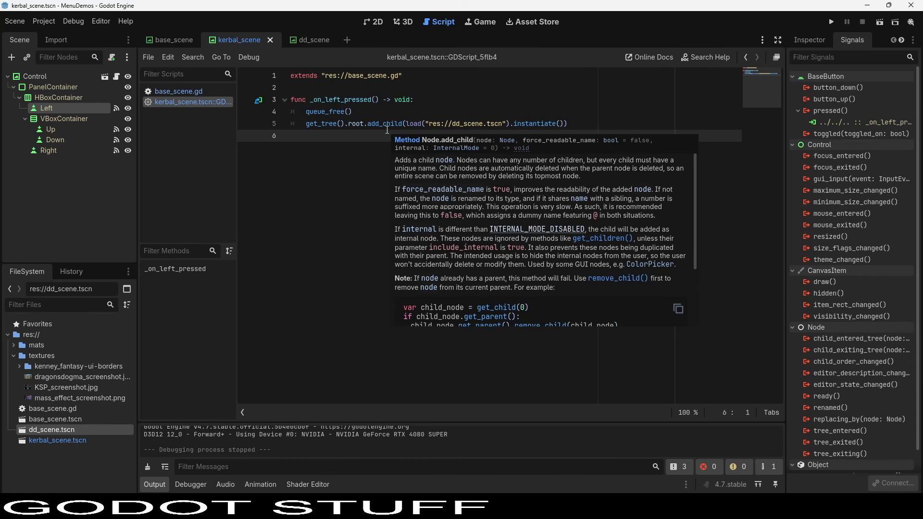
# Copy kerbal_scene's _on_left_pressed function into a new built-in script extending res://base_scene.gd on dd_scene's Control node.
pyautogui.moveTo(291, 99); pyautogui.dragTo(292, 136)
pyautogui.hotkey('ctrl', 'c')
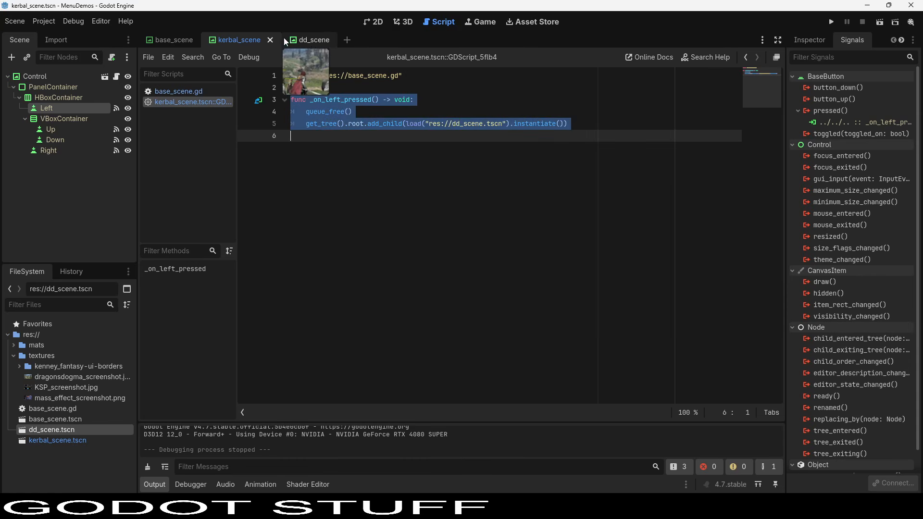
pyautogui.click(312, 40)
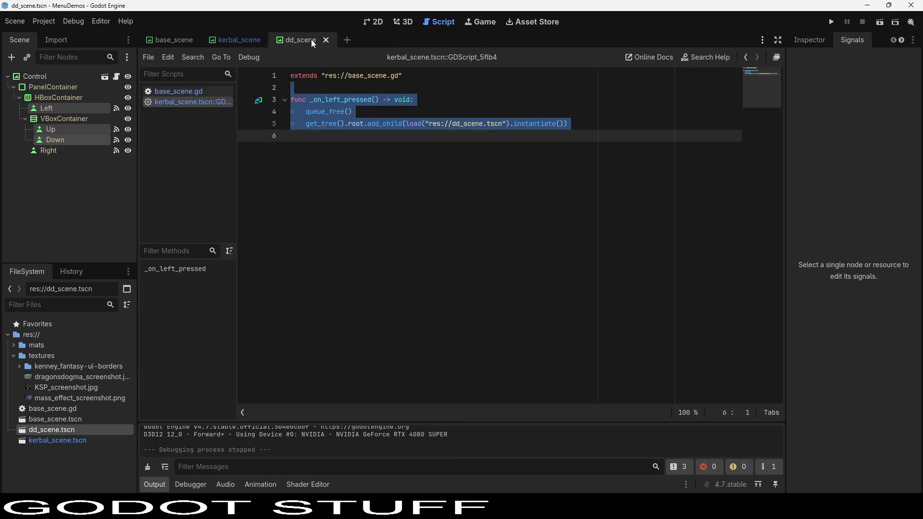
pyautogui.click(374, 24)
pyautogui.rightClick(63, 76)
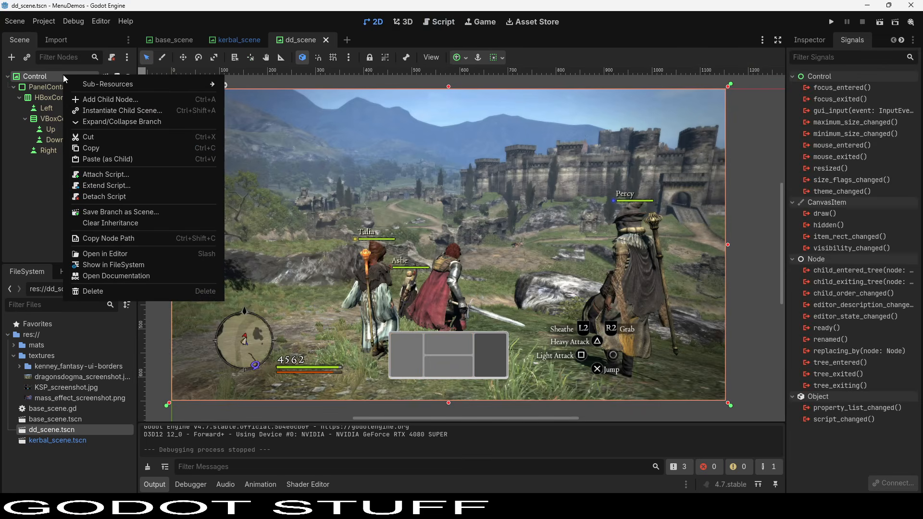
pyautogui.click(111, 185)
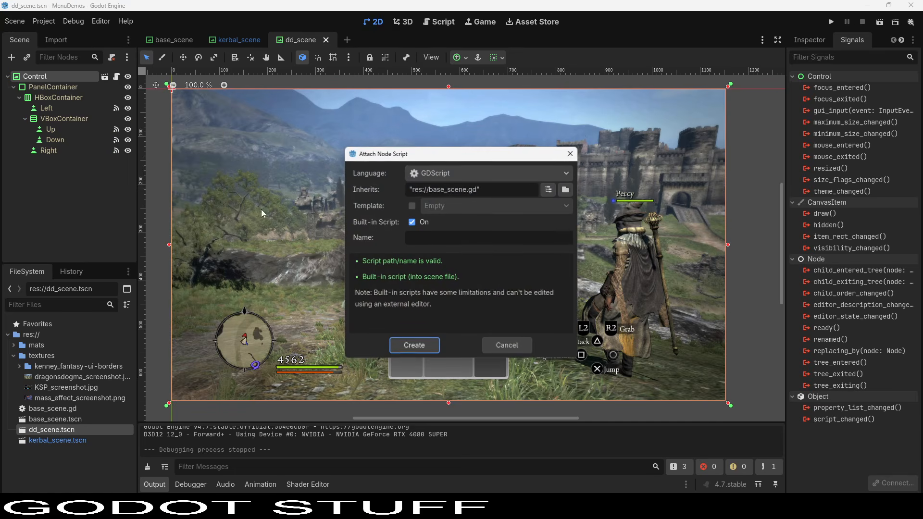
pyautogui.click(414, 345)
pyautogui.hotkey('ctrl', 'v')
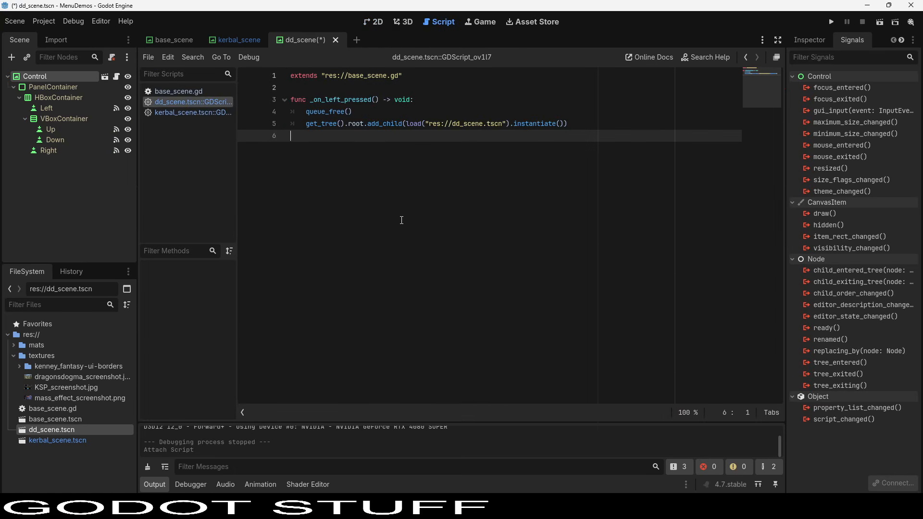
# Rename the pasted handler in dd_scene's script to _on_right_pressed.
pyautogui.press('BackSpace')
pyautogui.press('BackSpace')
pyautogui.press('BackSpace')
pyautogui.write('righ')
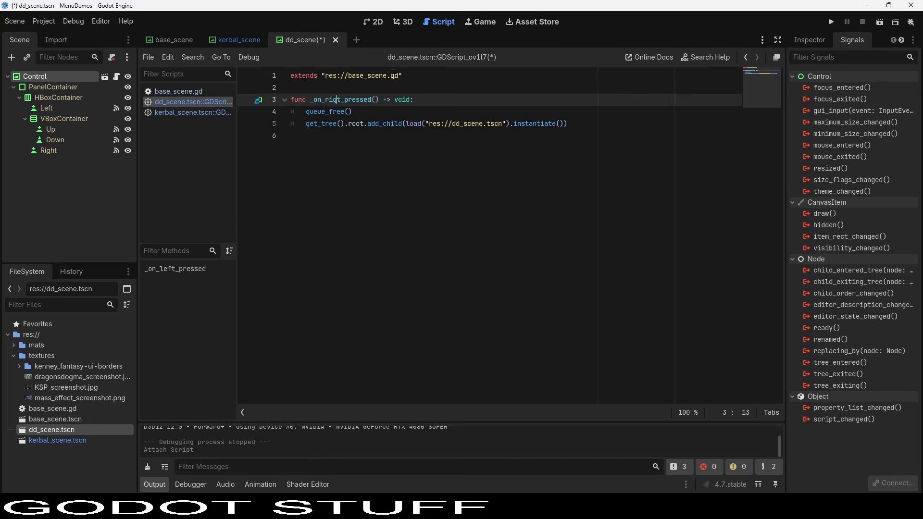
# Replace the path in dd_scene's load() call with "res://kerbal_scene.tscn" and save the scene.
pyautogui.click(506, 124)
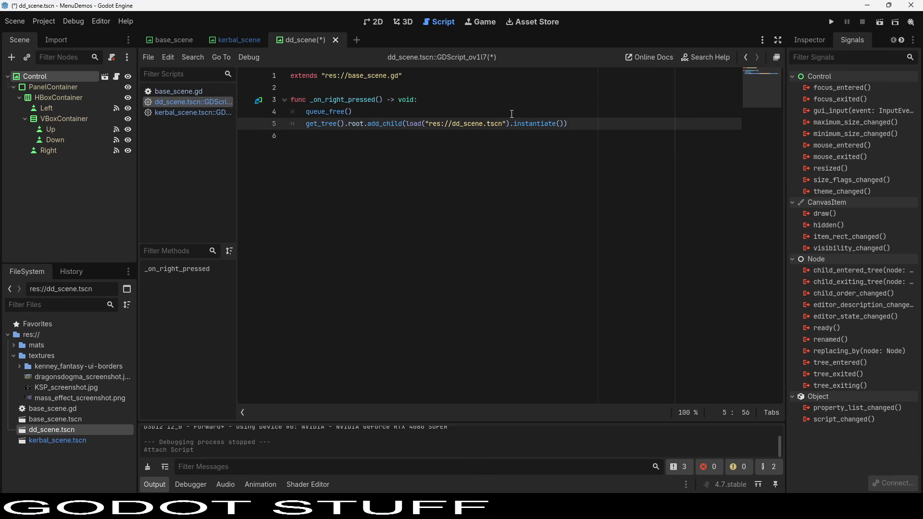
pyautogui.hotkey('ctrl', 'shift', 'Left')
pyautogui.hotkey('ctrl', 'shift', 'Left')
pyautogui.hotkey('ctrl', 'shift', 'Left')
pyautogui.hotkey('ctrl', 'shift', 'Left')
pyautogui.hotkey('ctrl', 'shift', 'Left')
pyautogui.hotkey('shift', 'Left')
pyautogui.press('BackSpace')
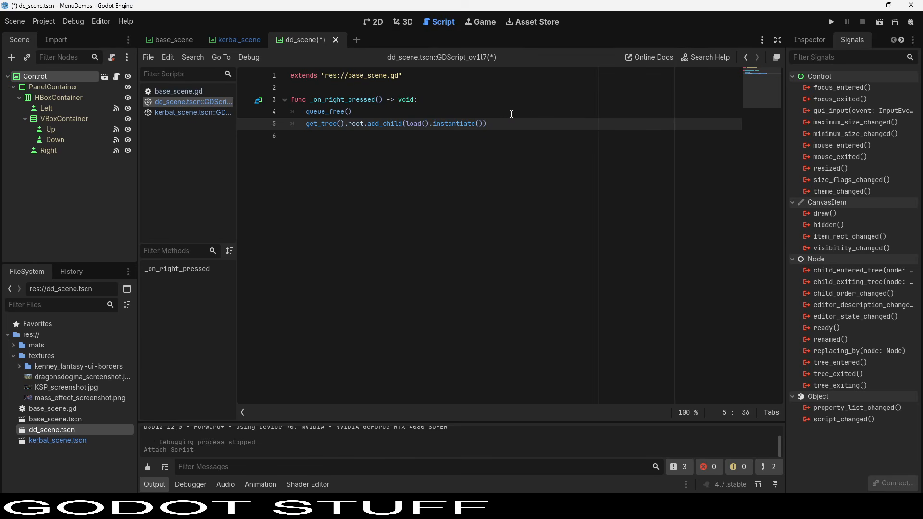
pyautogui.click(43, 441)
pyautogui.moveTo(43, 441); pyautogui.dragTo(423, 124)
pyautogui.hotkey('ctrl', 's')
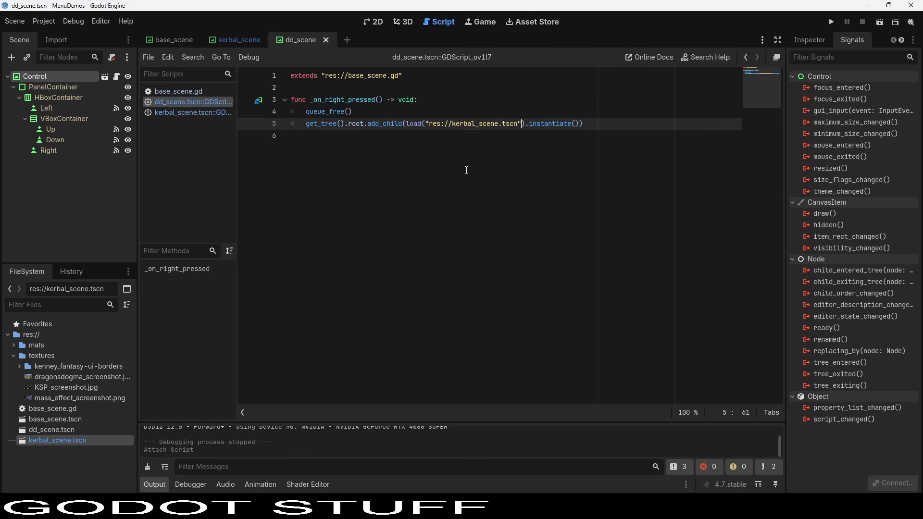
# Run the project to test the scene-switching buttons and close the game window.
pyautogui.press('F5')
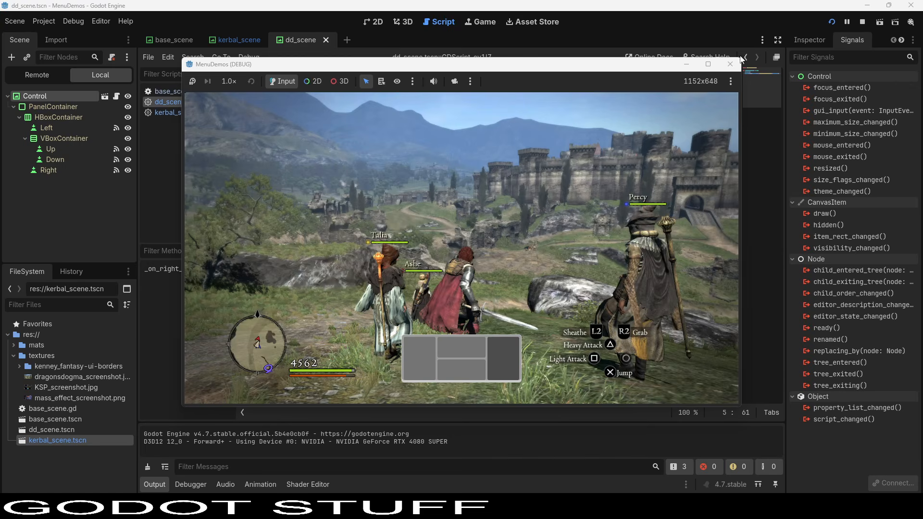
pyautogui.click(727, 64)
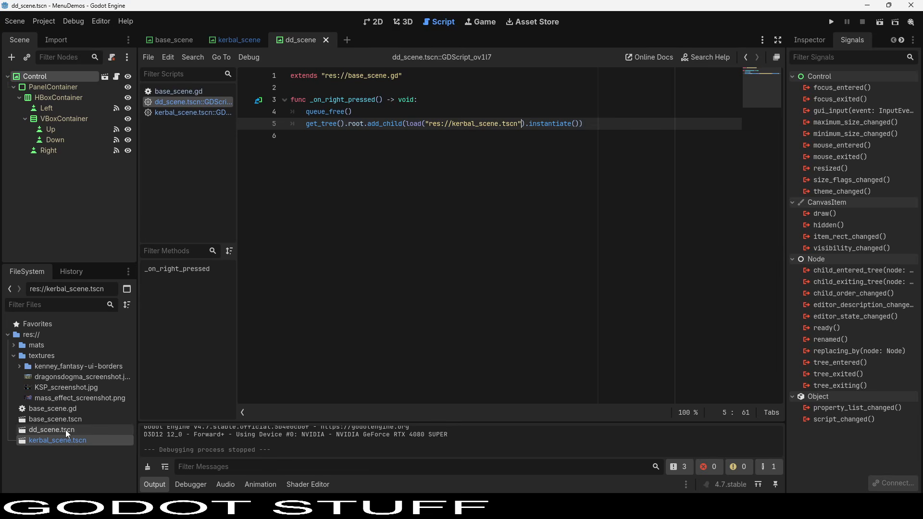
# Try inserting a DD_SCENE preload constant for dd_scene.tscn above _on_right_pressed, and delete the inserted lines.
pyautogui.moveTo(65, 428); pyautogui.dragTo(336, 90)
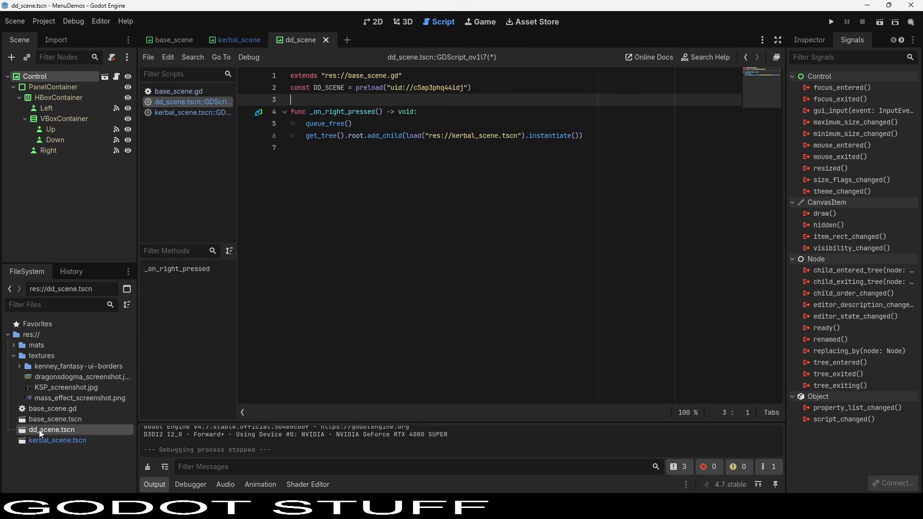
pyautogui.moveTo(39, 430); pyautogui.dragTo(290, 100)
pyautogui.press('BackSpace')
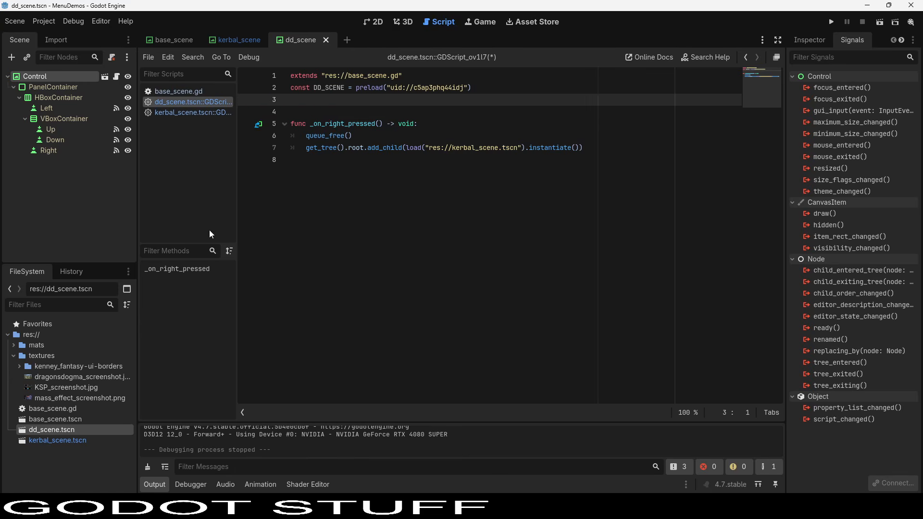
pyautogui.moveTo(77, 429); pyautogui.dragTo(363, 104)
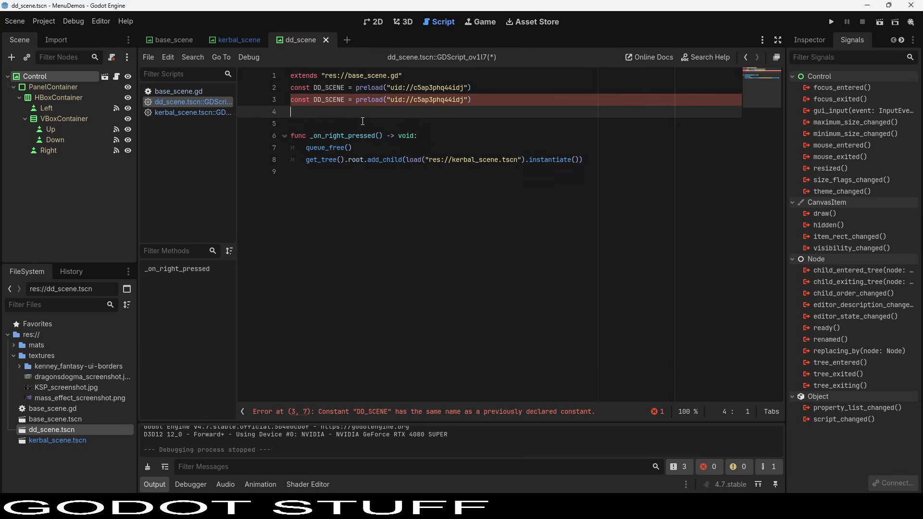
pyautogui.hotkey('shift', 'Up')
pyautogui.press('BackSpace')
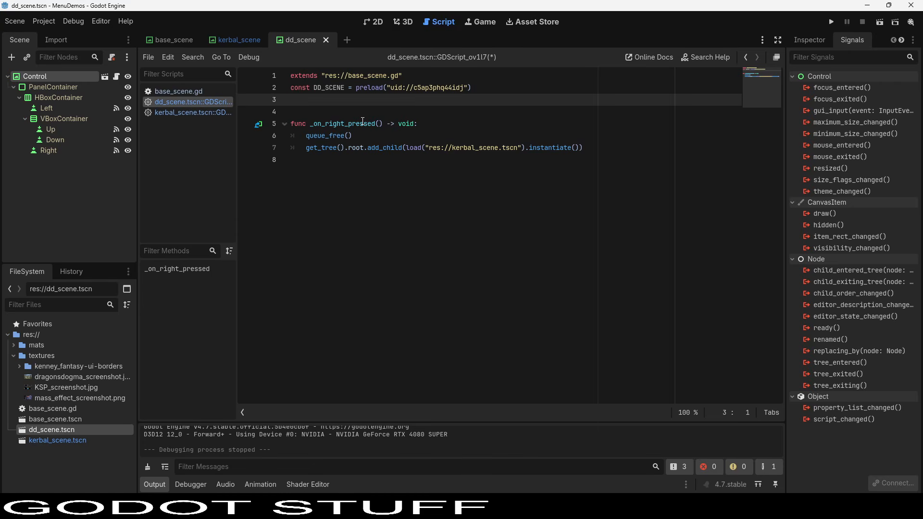
pyautogui.hotkey('shift', 'Up')
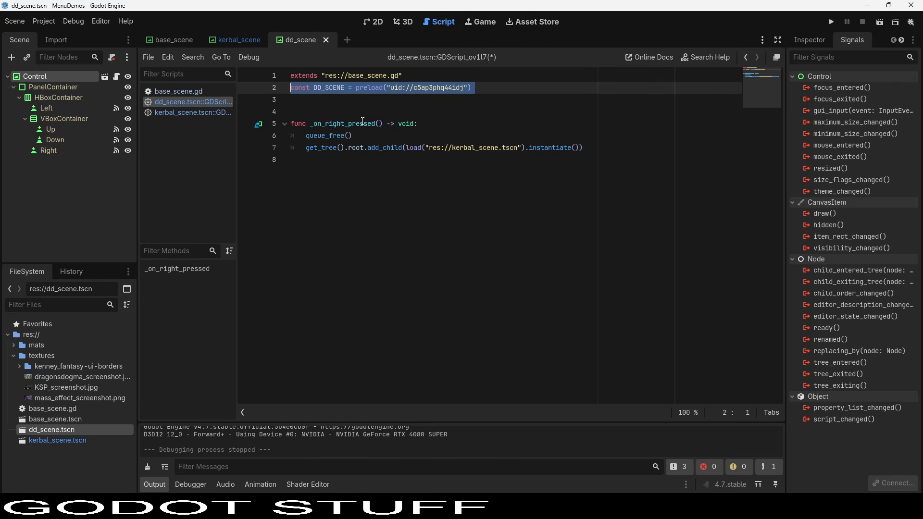
pyautogui.press('Delete')
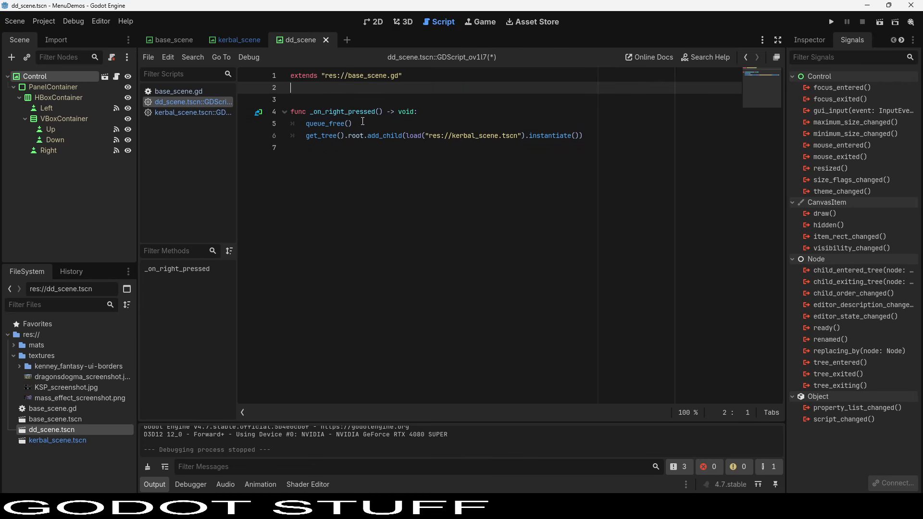
pyautogui.press('Delete')
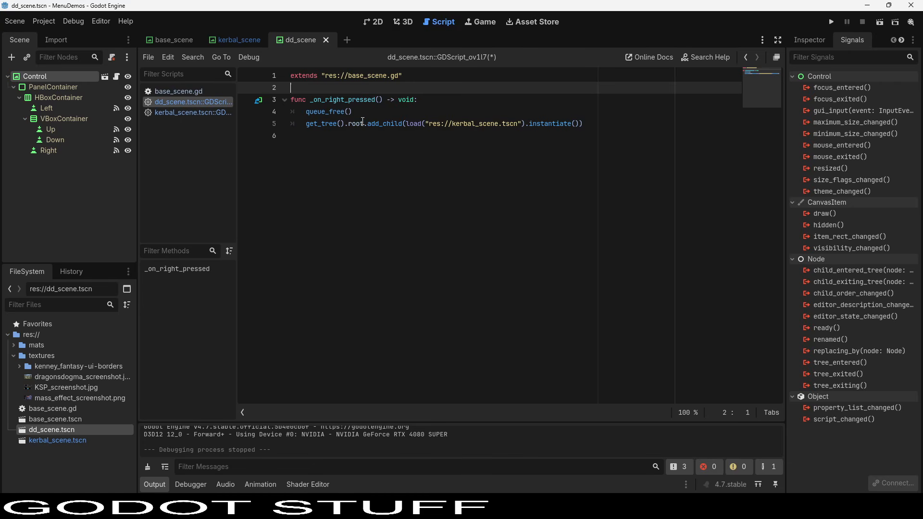
# Examine the load("res://kerbal_scene.tscn") call inside _on_right_pressed.
pyautogui.press('Down')
pyautogui.press('Down')
pyautogui.press('Down')
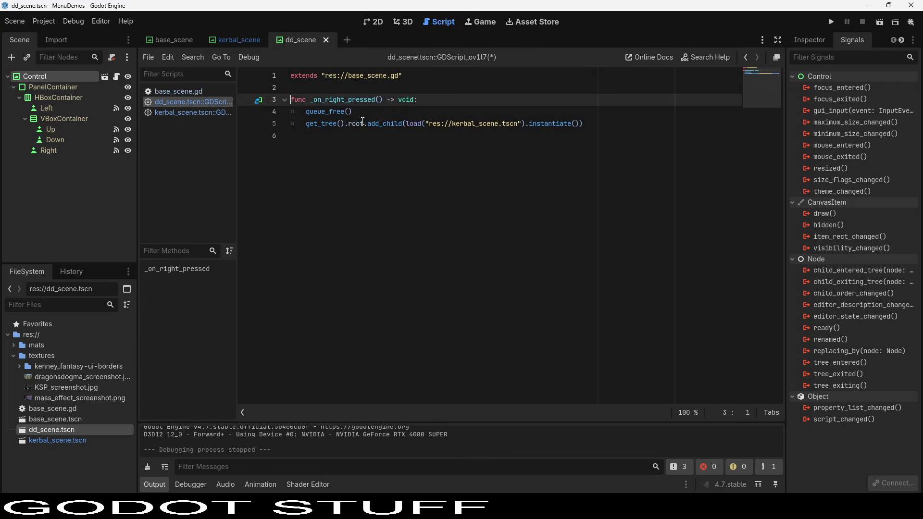
pyautogui.hotkey('ctrl', 'shift', 'Right')
pyautogui.hotkey('ctrl', 'shift', 'Right')
pyautogui.hotkey('ctrl', 'shift', 'Right')
pyautogui.hotkey('ctrl', 'shift', 'Right')
pyautogui.hotkey('ctrl', 'shift', 'Right')
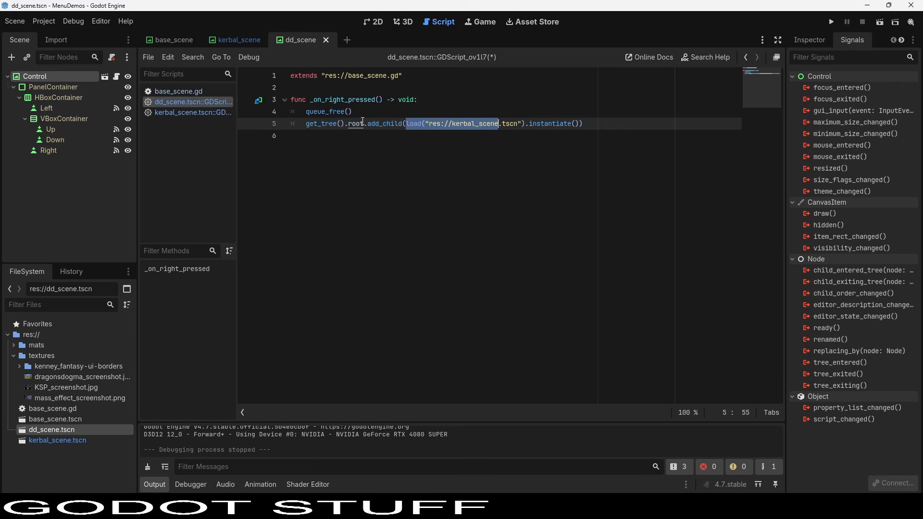
pyautogui.hotkey('ctrl', 'shift', 'Left')
pyautogui.press('Up')
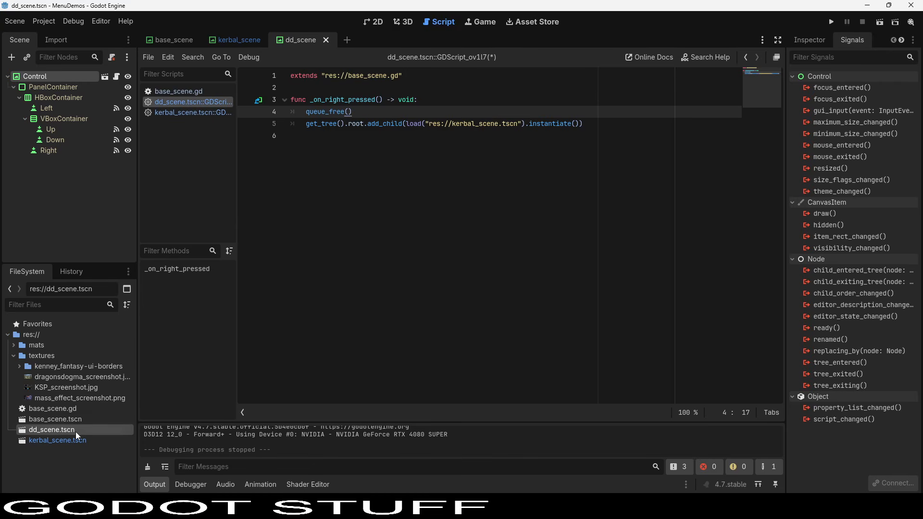
# Insert the dd_scene.tscn preload constant on line 2 again, highlight its preload keyword, and cut the line.
pyautogui.keyDown('ctrl'); pyautogui.moveTo(77, 431); pyautogui.dragTo(327, 93); pyautogui.keyUp('ctrl')
pyautogui.doubleClick(366, 88)
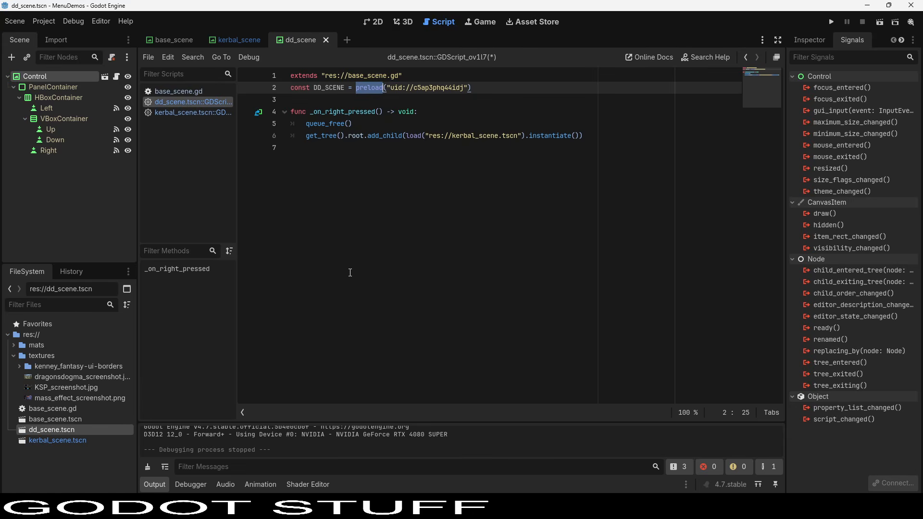
pyautogui.press('Home')
pyautogui.hotkey('ctrl', 'x')
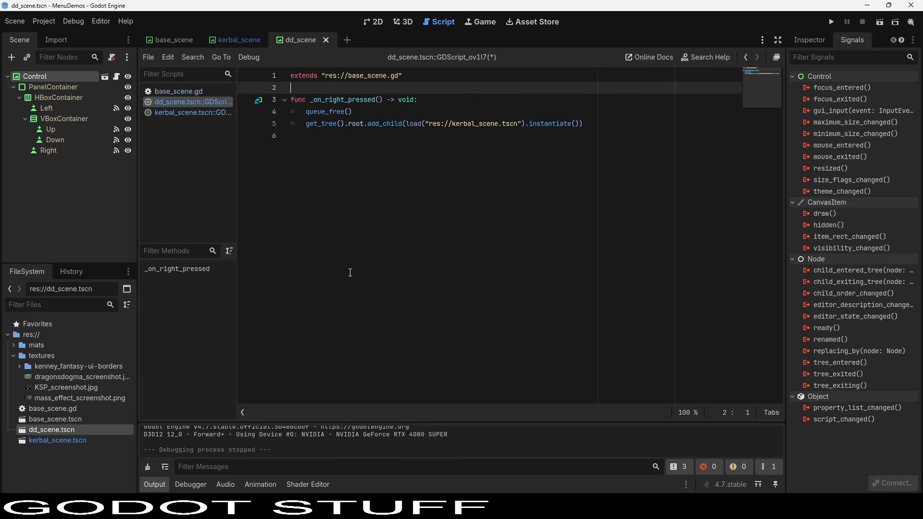
pyautogui.click(451, 157)
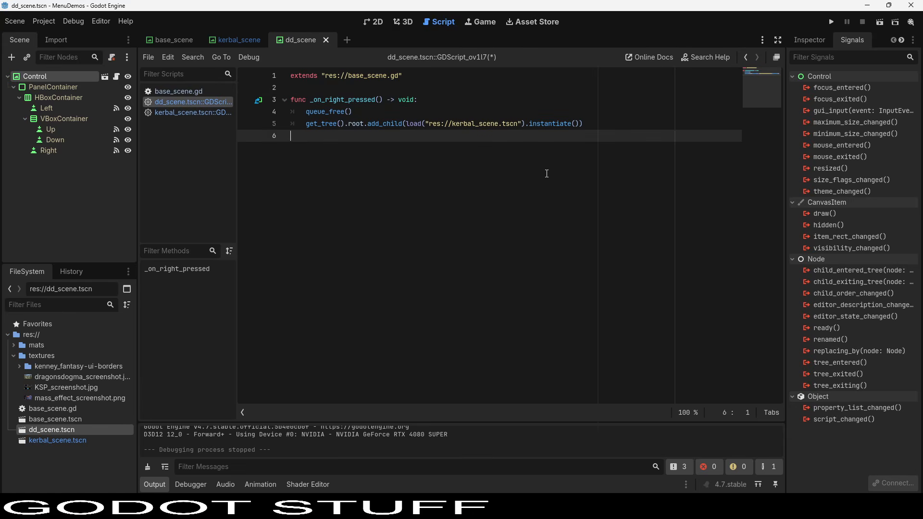
pyautogui.click(437, 86)
pyautogui.press('Return')
pyautogui.press('Return')
pyautogui.press('Up')
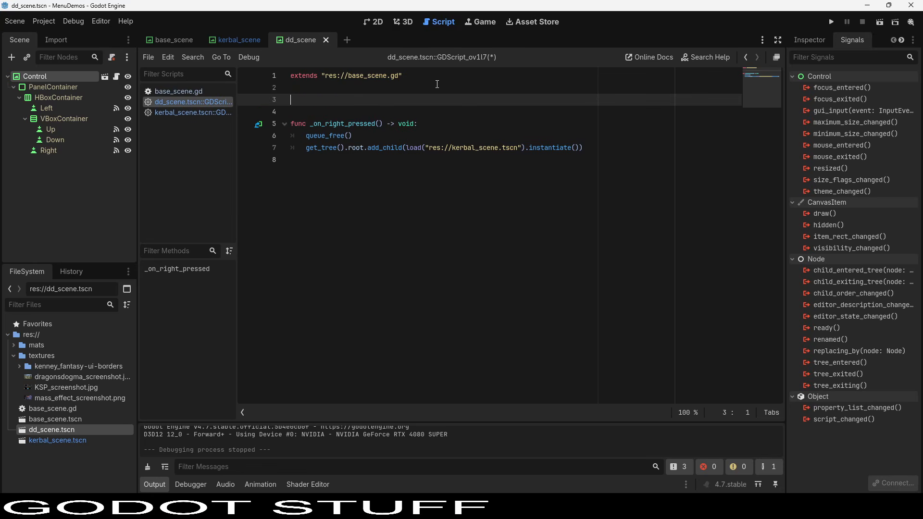
pyautogui.write('@export var scene_o')
pyautogui.write('o_load:PackedS')
pyautogui.write('cene')
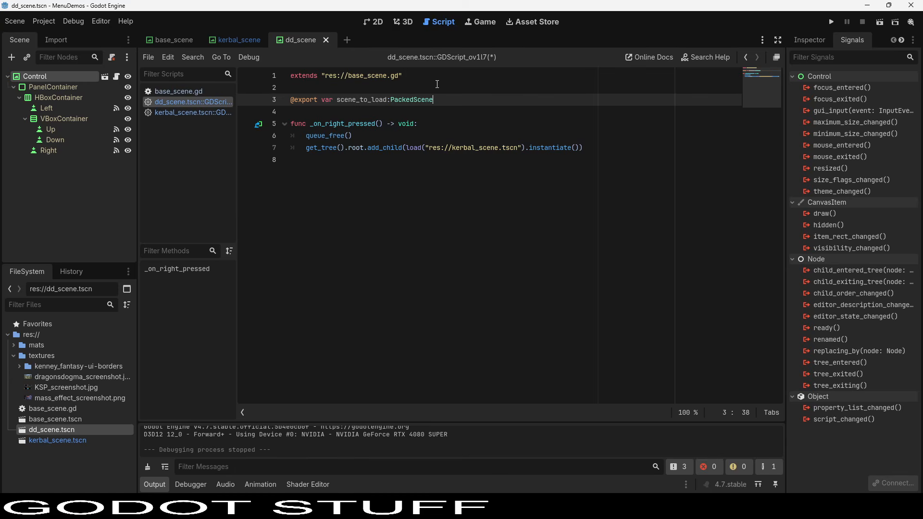
# Delete the scene_to_load export declaration with its extra blank lines and save the script.
pyautogui.hotkey('shift', 'Home')
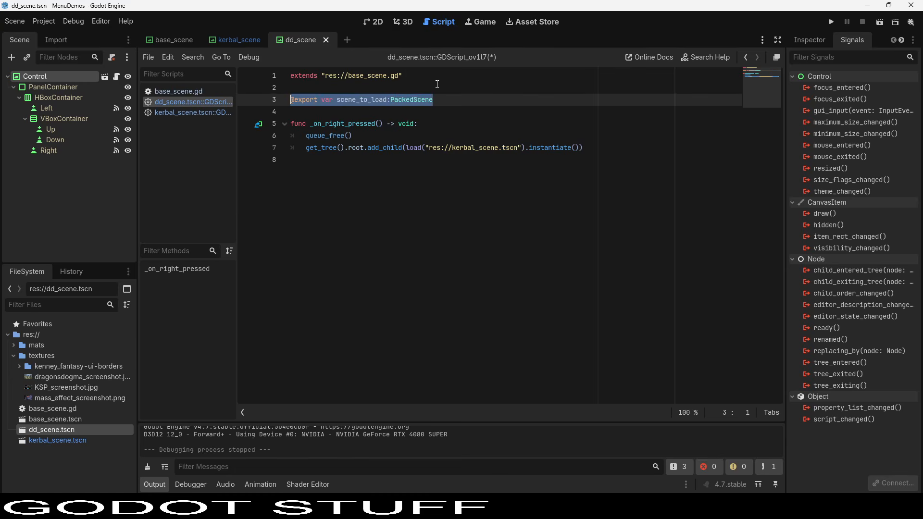
pyautogui.press('BackSpace')
pyautogui.press('BackSpace')
pyautogui.press('Delete')
pyautogui.hotkey('ctrl', 's')
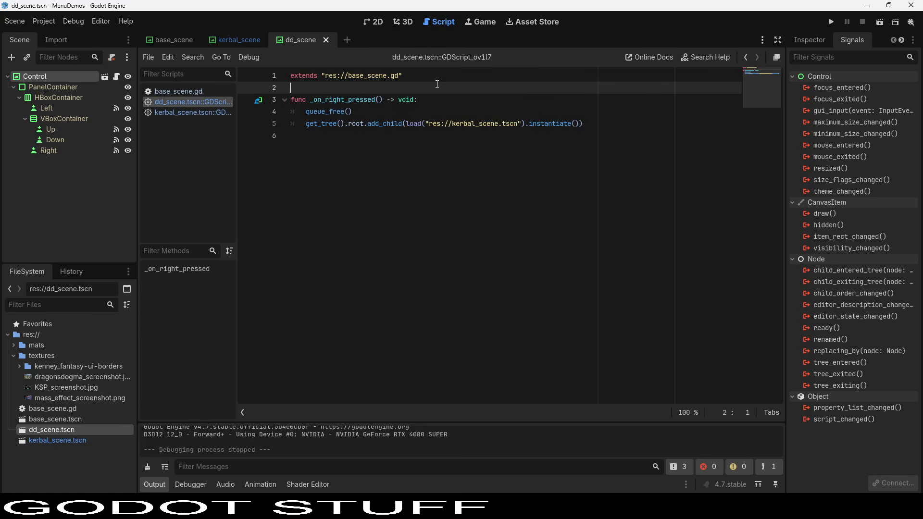
# Run the project, switch repeatedly between the Kerbal and Dragon's Dogma scenes with the left and right buttons, and close the game.
pyautogui.press('F5')
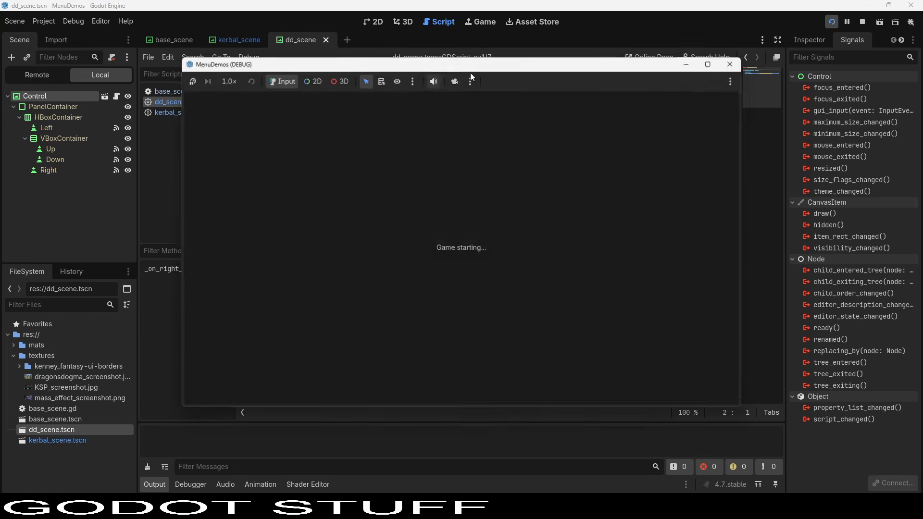
pyautogui.click(433, 364)
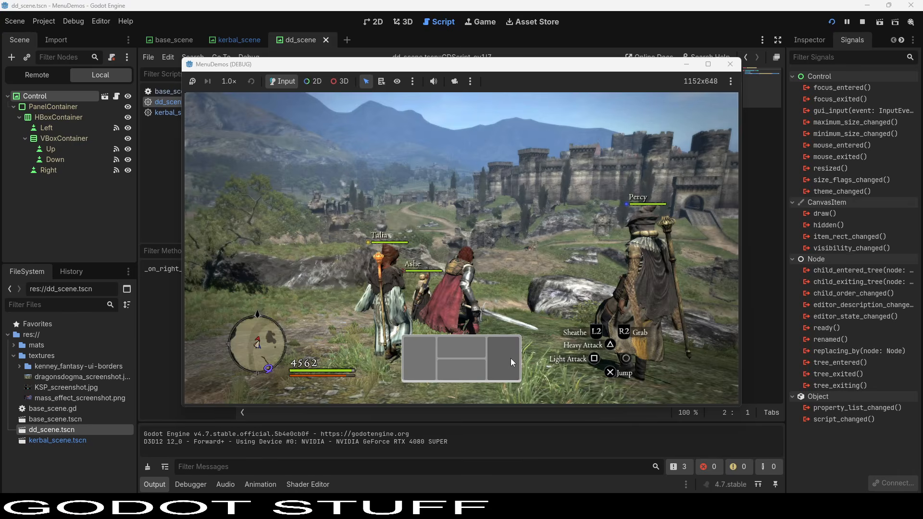
pyautogui.click(511, 359)
pyautogui.click(427, 361)
pyautogui.click(500, 359)
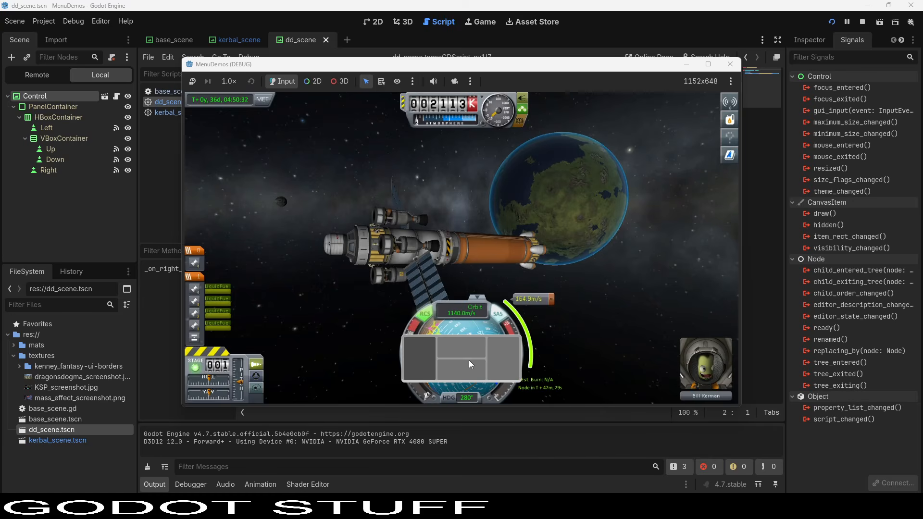
pyautogui.click(429, 360)
pyautogui.click(425, 363)
pyautogui.click(495, 356)
pyautogui.click(507, 360)
pyautogui.click(730, 64)
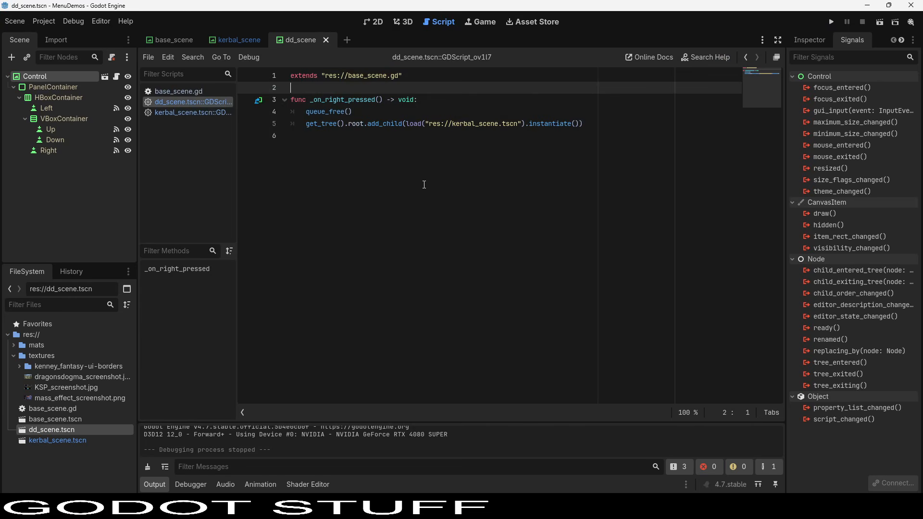
# In base_scene's 2D view, set the Left button's text to "<" and the Right button's text to ">".
pyautogui.click(188, 43)
pyautogui.click(371, 23)
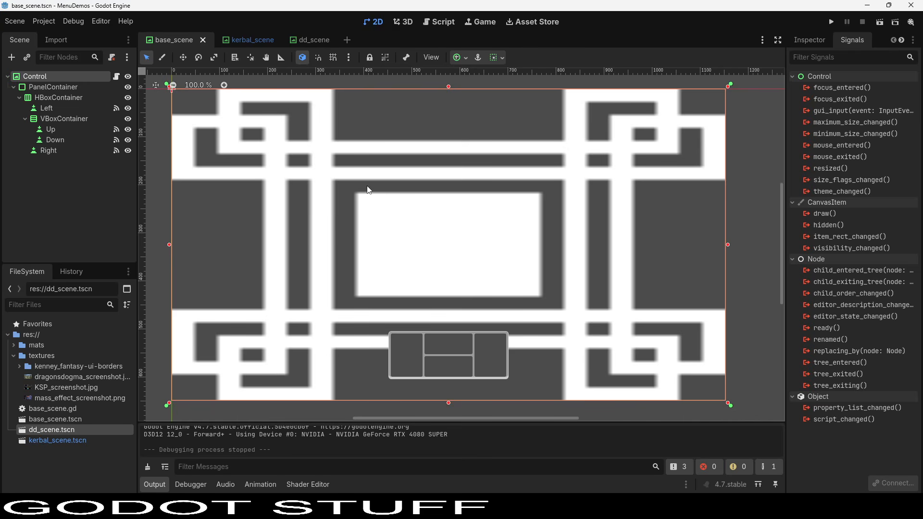
pyautogui.click(395, 366)
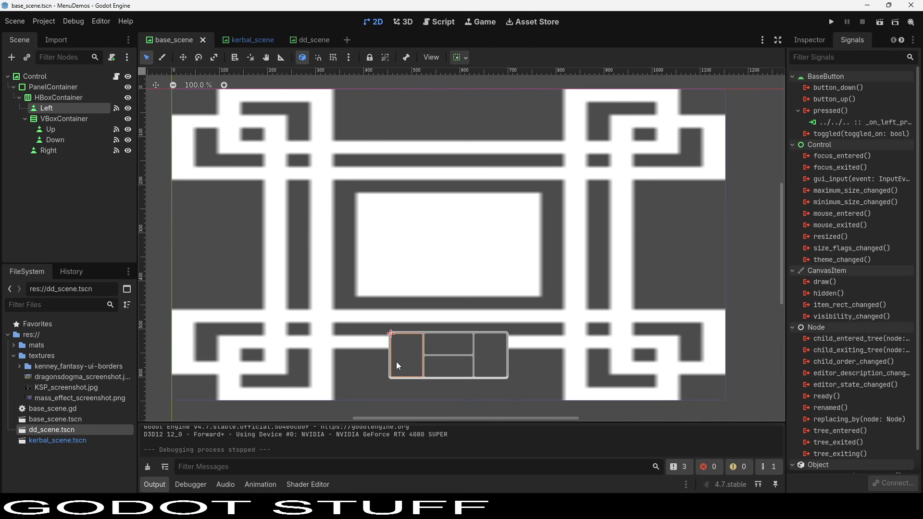
pyautogui.click(809, 40)
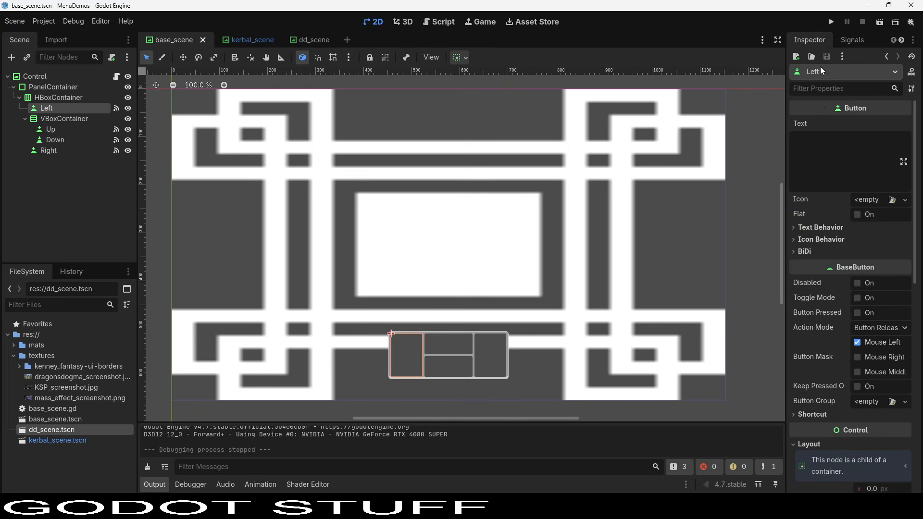
pyautogui.click(824, 162)
pyautogui.write('<')
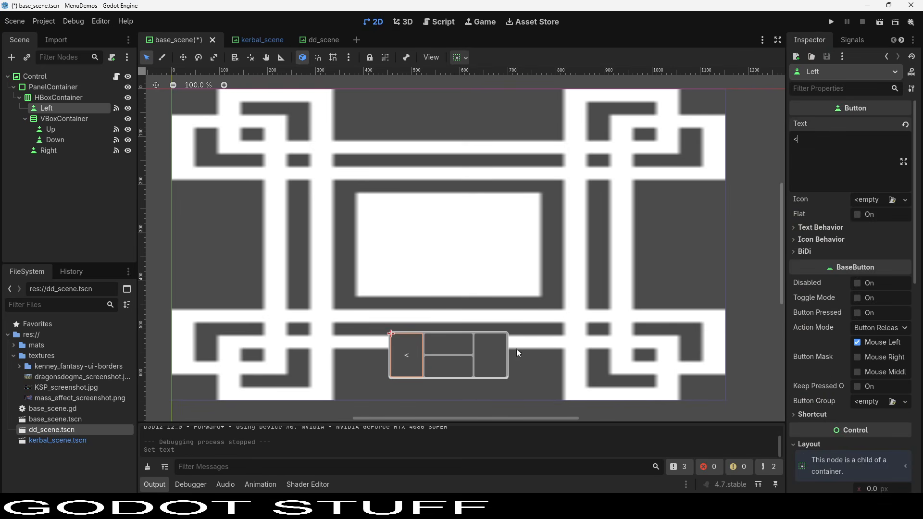
pyautogui.click(485, 362)
pyautogui.click(849, 150)
pyautogui.write('>')
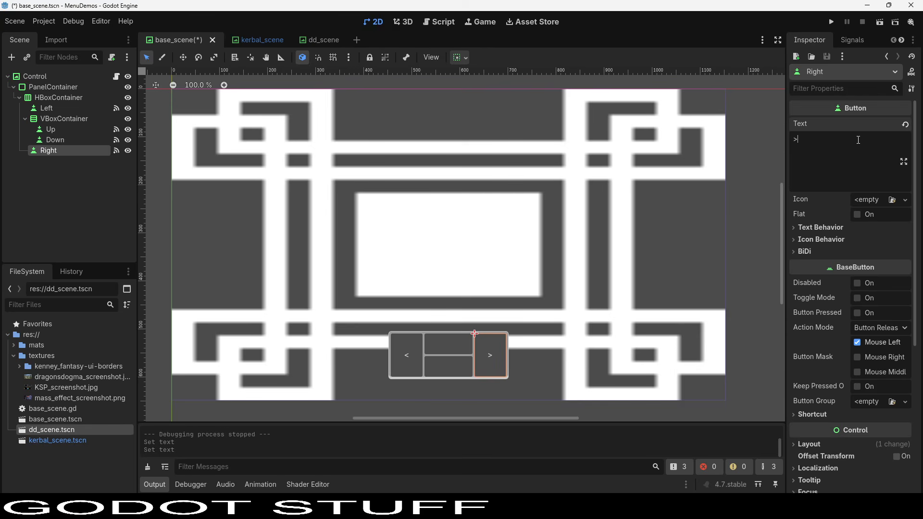
# Set the Down button's text to "v" and the Up button's to "^", save, and check the labels in kerbal_scene.
pyautogui.click(415, 369)
pyautogui.click(450, 367)
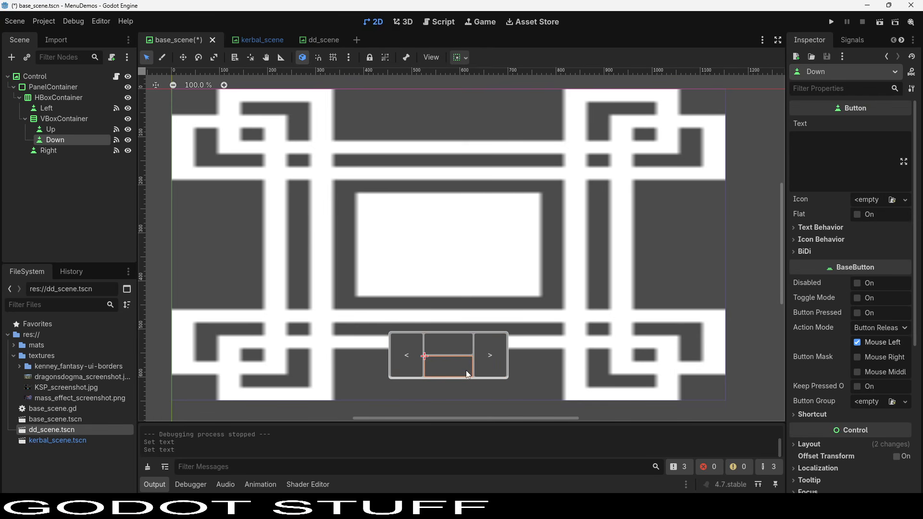
pyautogui.click(846, 154)
pyautogui.write('v')
pyautogui.click(440, 345)
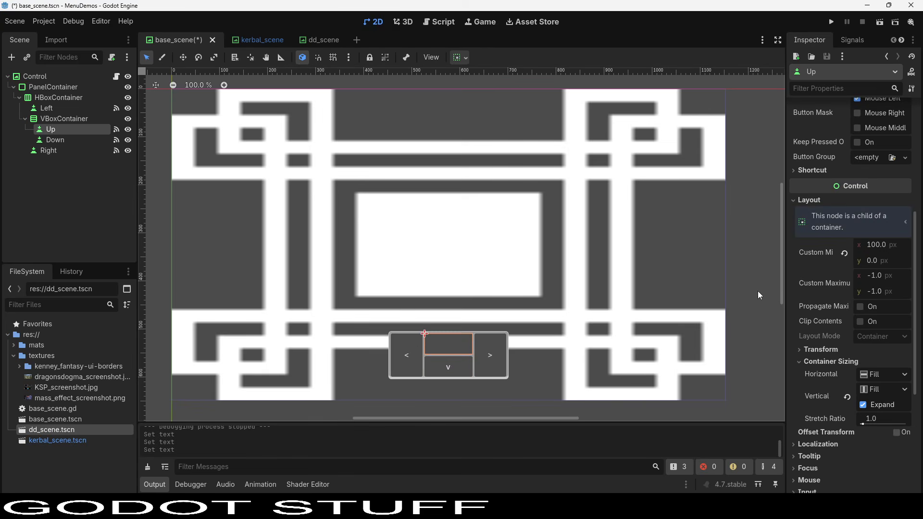
pyautogui.scroll(5, 825, 198)
pyautogui.click(843, 176)
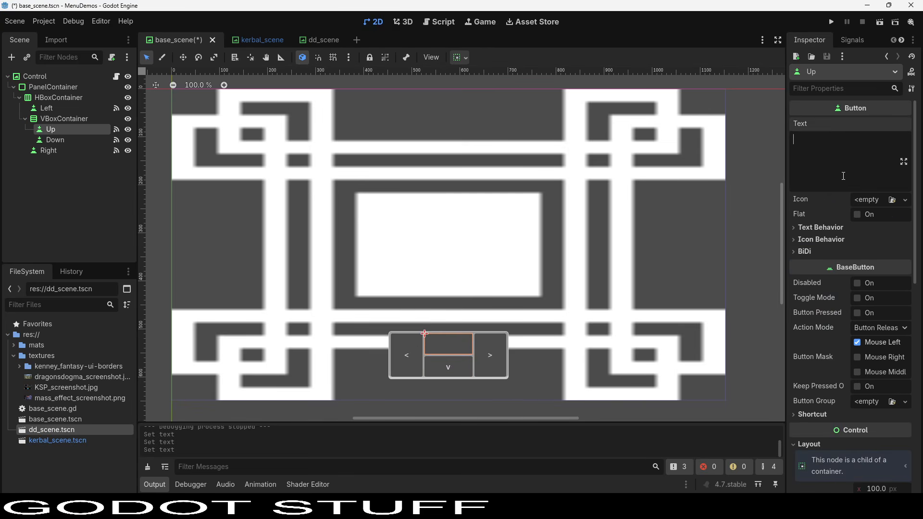
pyautogui.write('^')
pyautogui.hotkey('ctrl', 's')
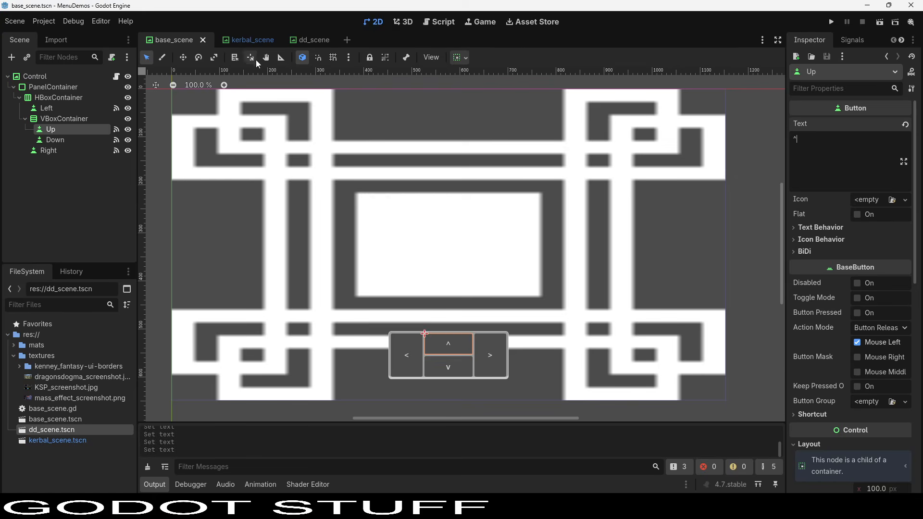
pyautogui.click(260, 42)
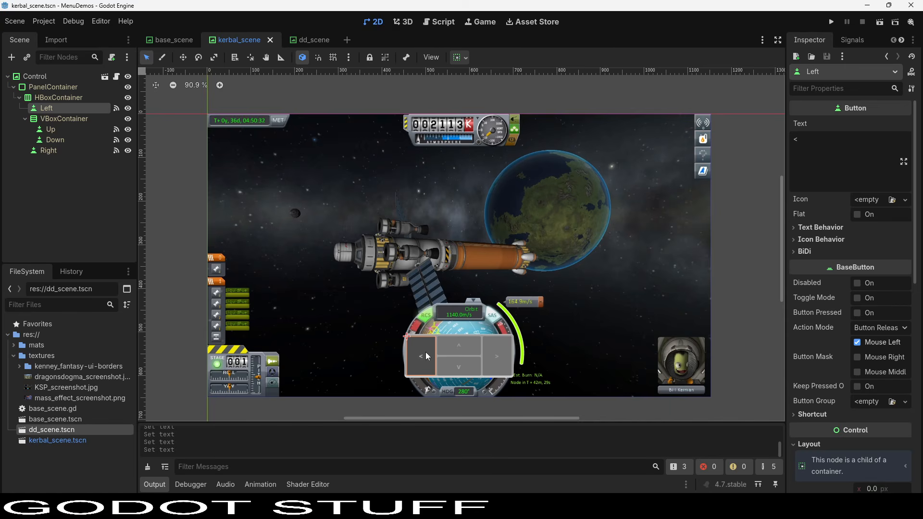
# Move base_scene's PanelContainer to about (111, 71), save the scene, and check the button panel's position in kerbal_scene.
pyautogui.click(181, 43)
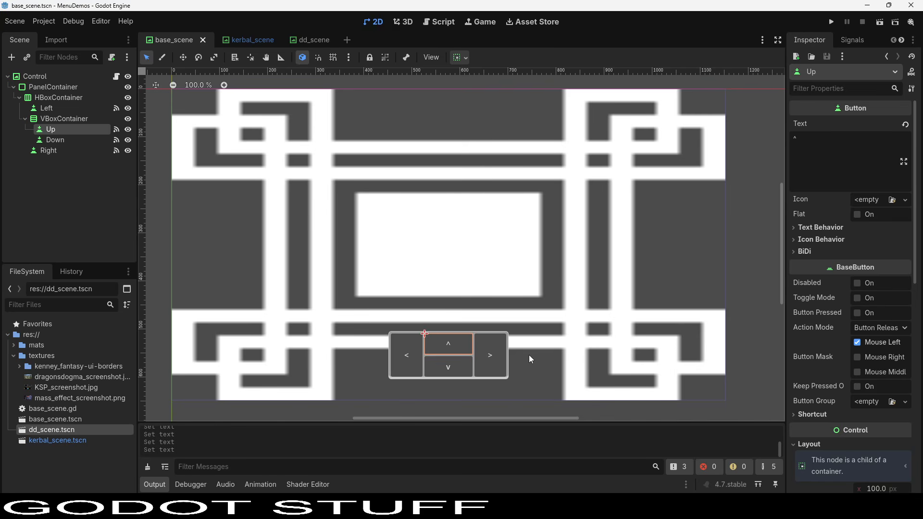
pyautogui.click(473, 333)
pyautogui.click(457, 337)
pyautogui.click(68, 87)
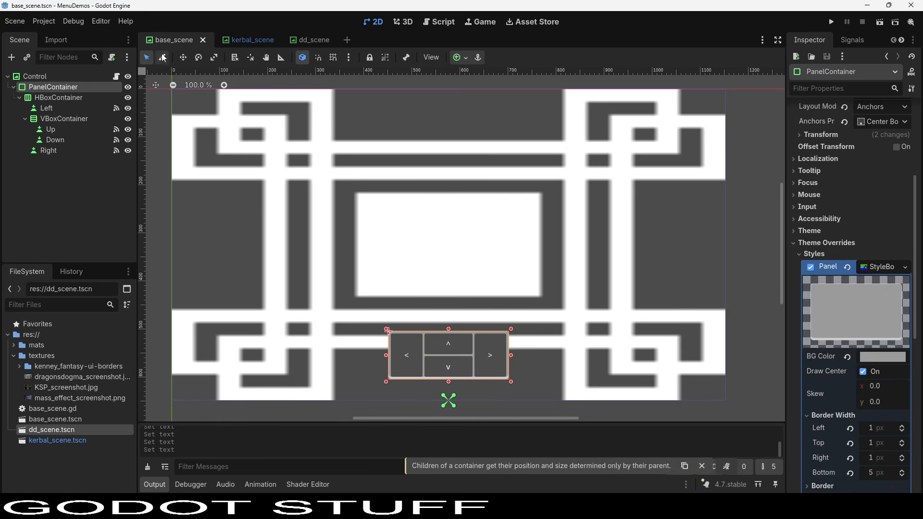
pyautogui.click(183, 57)
pyautogui.moveTo(463, 356); pyautogui.dragTo(329, 207)
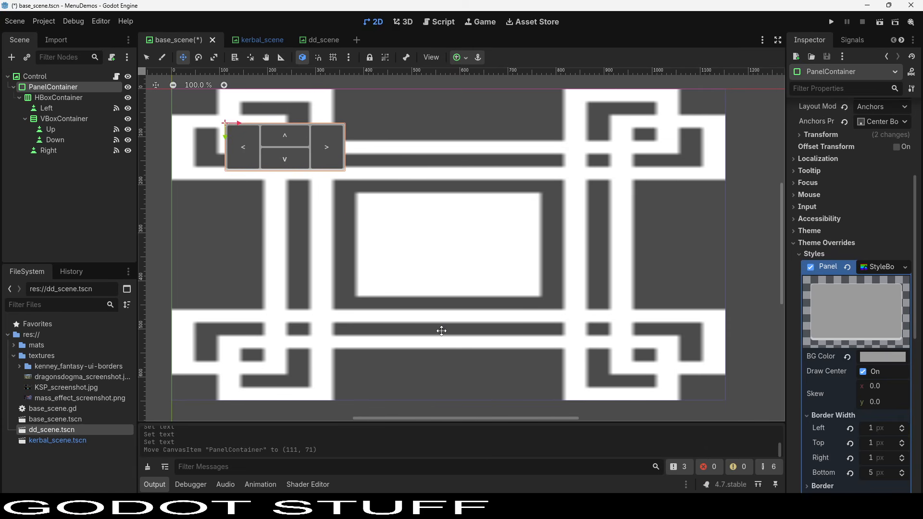
pyautogui.hotkey('ctrl', 's')
pyautogui.click(247, 39)
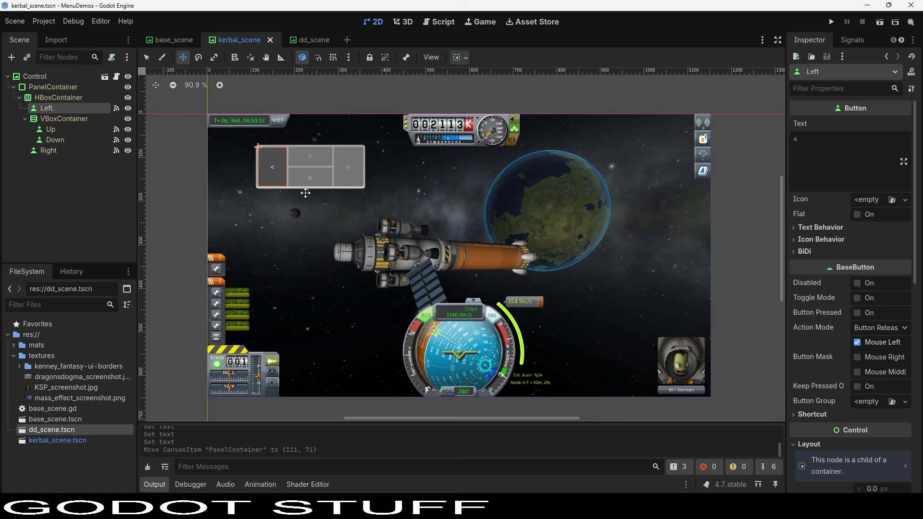
# Undo the PanelContainer move in base_scene and save the scene.
pyautogui.click(168, 41)
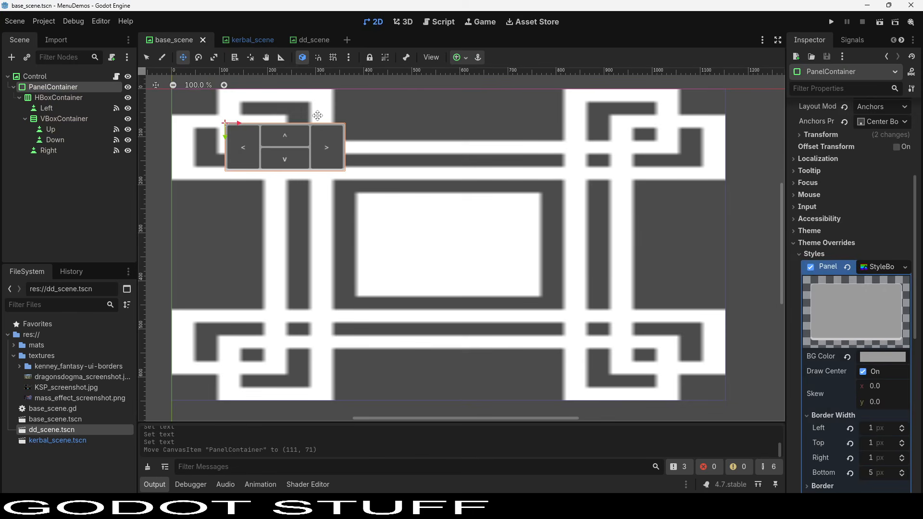
pyautogui.hotkey('ctrl', 'z')
pyautogui.hotkey('ctrl', 's')
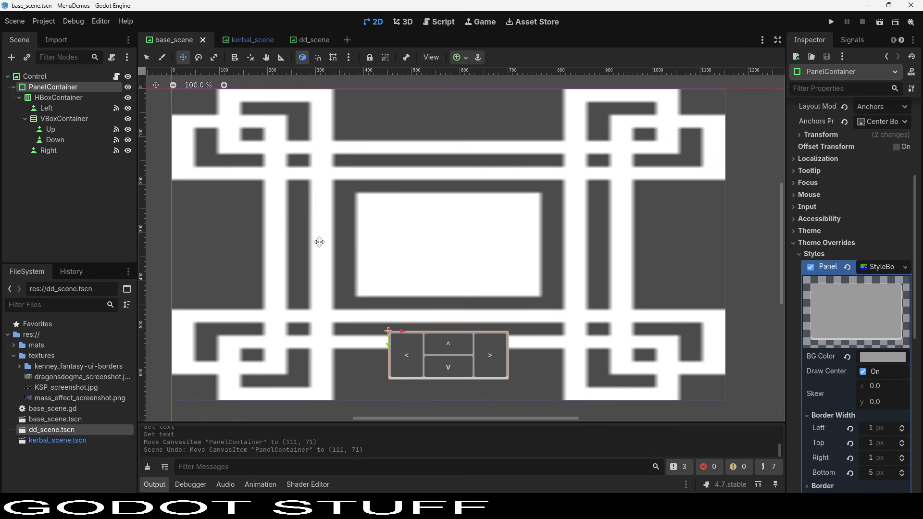
# Bring up the available actions for base_scene's root Control node.
pyautogui.rightClick(49, 80)
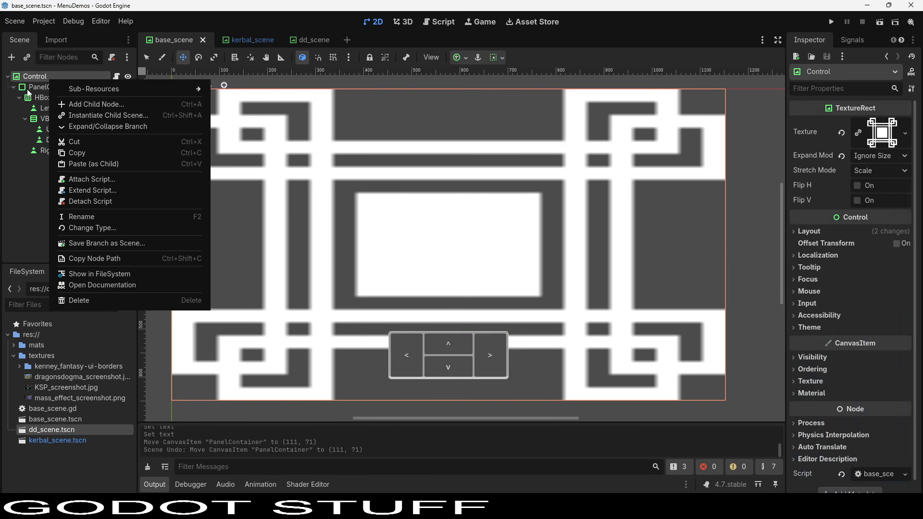
# Add an AnimationPlayer node as a child of PanelContainer in base_scene.
pyautogui.click(39, 87)
pyautogui.click(43, 88)
pyautogui.rightClick(44, 87)
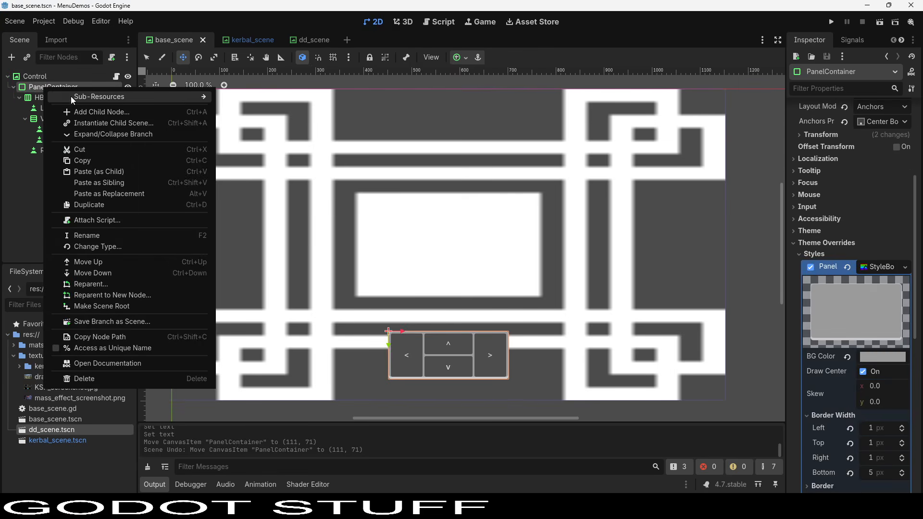
pyautogui.click(82, 112)
pyautogui.write('anim')
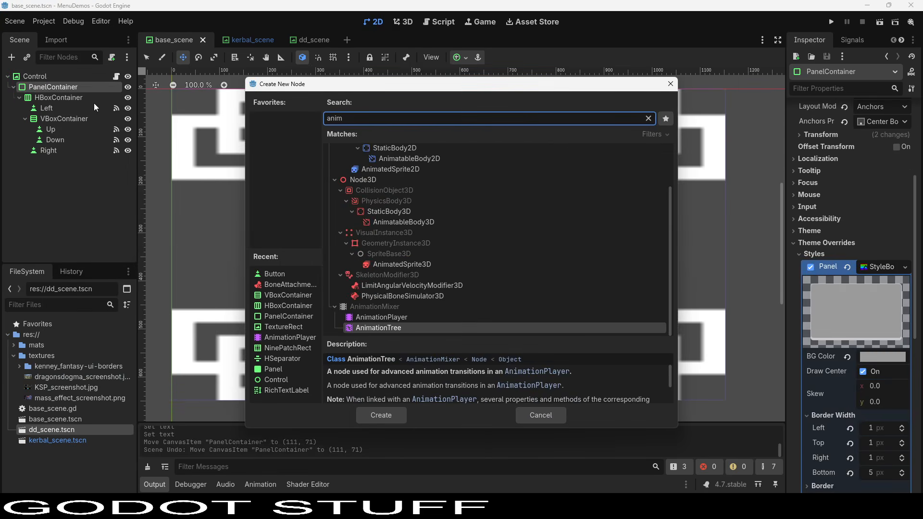
pyautogui.doubleClick(391, 317)
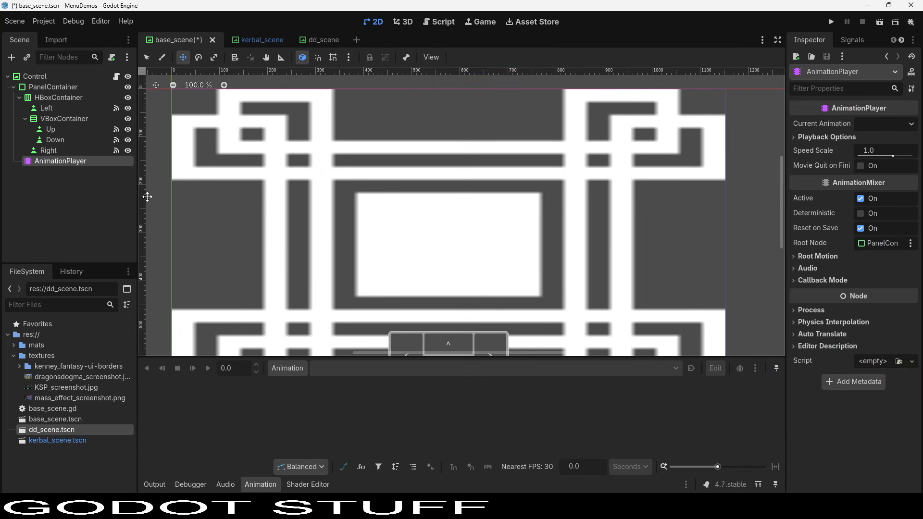
pyautogui.scroll(-2, 284, 312)
pyautogui.moveTo(306, 303); pyautogui.dragTo(289, 235, button='middle')
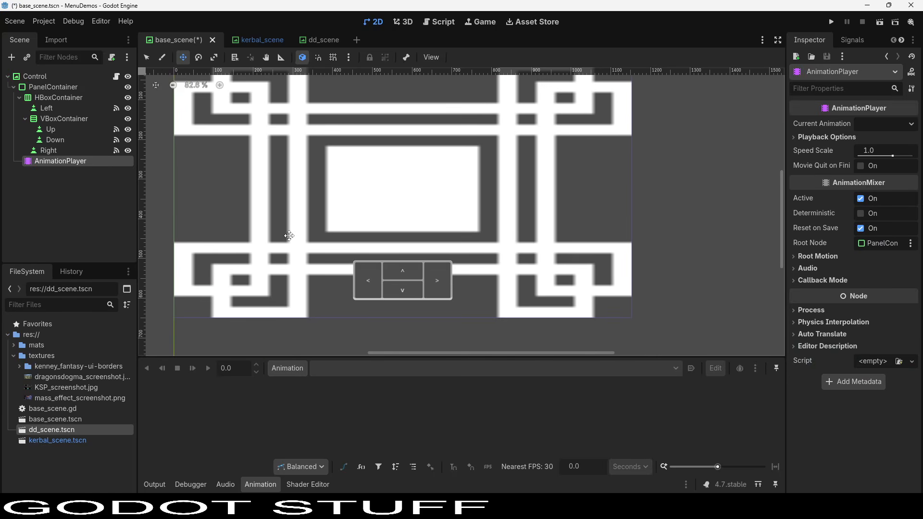
# Save base_scene and check kerbal_scene for the inherited AnimationPlayer node.
pyautogui.hotkey('ctrl', 's')
pyautogui.click(263, 40)
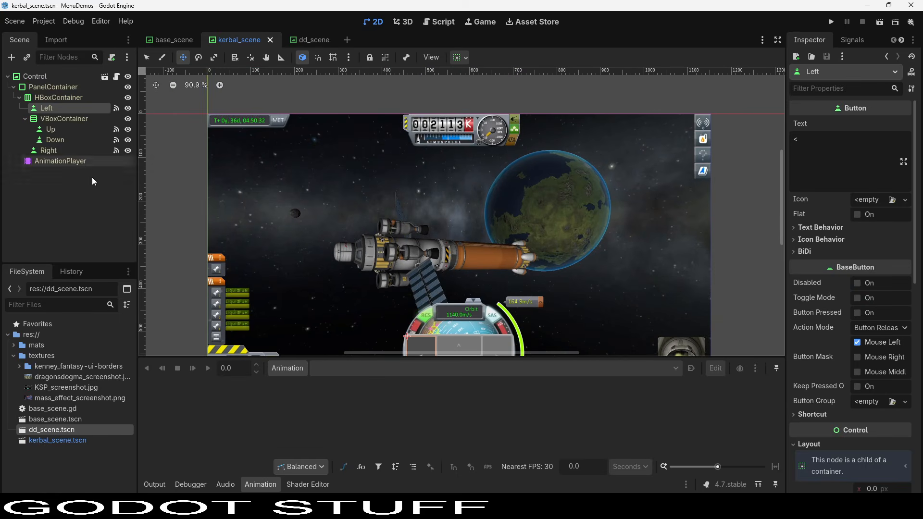
pyautogui.click(172, 40)
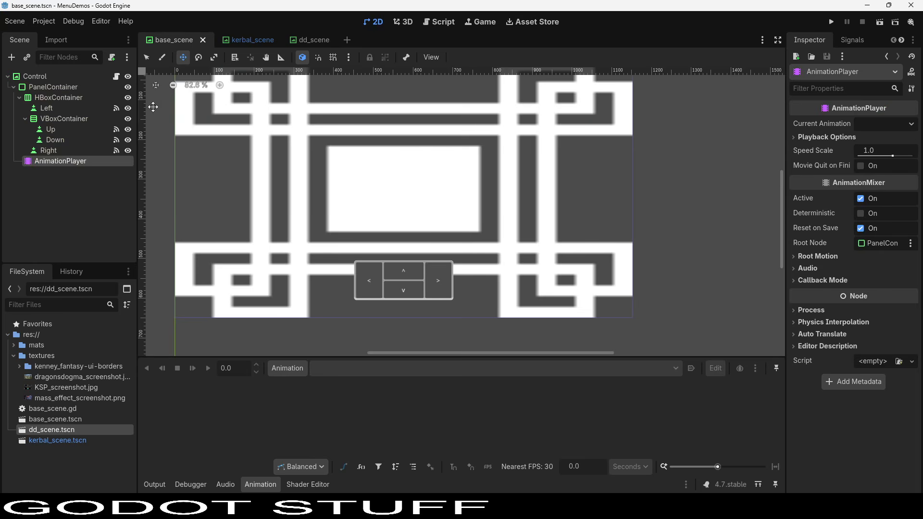
# Rename the AnimationPlayer node to Anim and make it a unique name with the % prefix.
pyautogui.doubleClick(92, 161)
pyautogui.write('%')
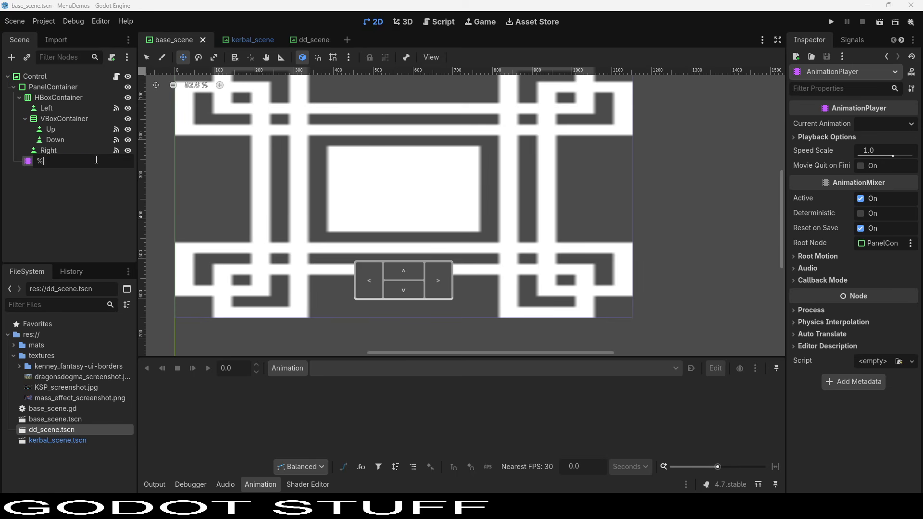
pyautogui.write('Anim')
pyautogui.press('Return')
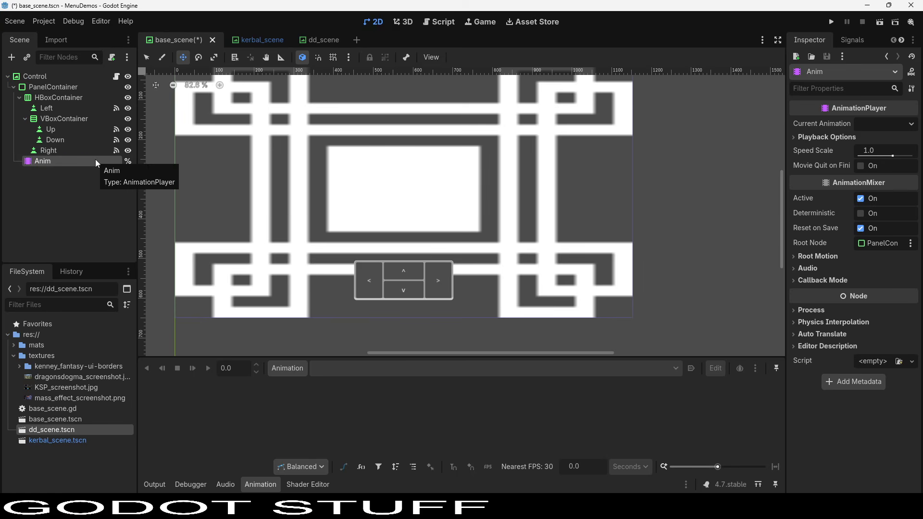
# Save base_scene and check the renamed Anim node in kerbal_scene before returning to base_scene.
pyautogui.hotkey('ctrl', 's')
pyautogui.click(260, 40)
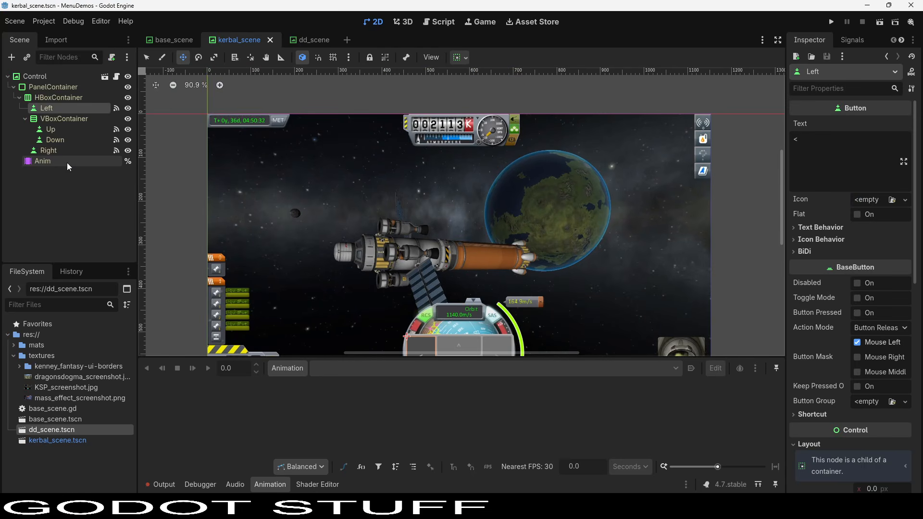
pyautogui.click(179, 41)
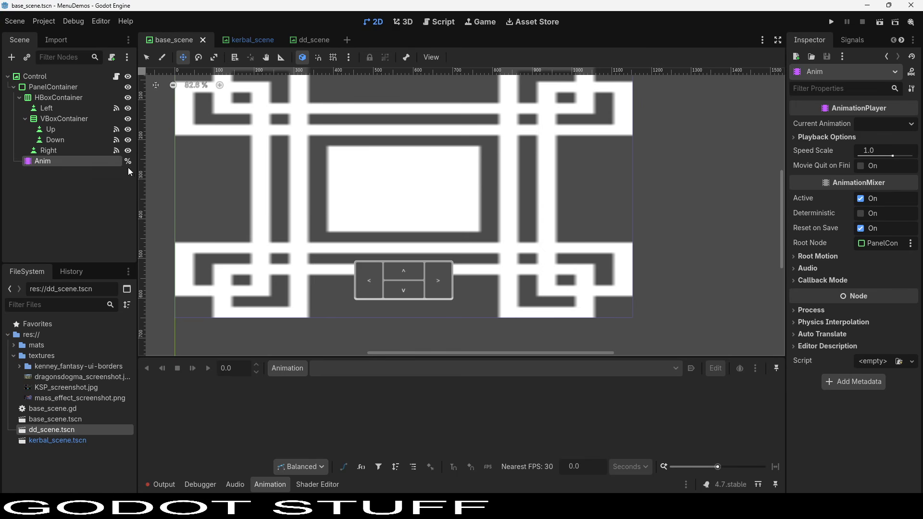
# Create a new animation named fade_in in the Anim player.
pyautogui.click(290, 367)
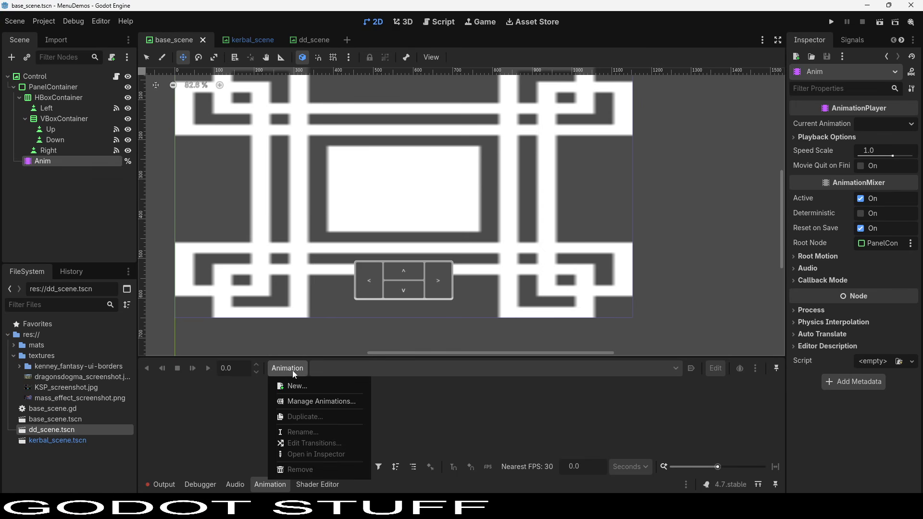
pyautogui.click(294, 382)
pyautogui.write('fade_in')
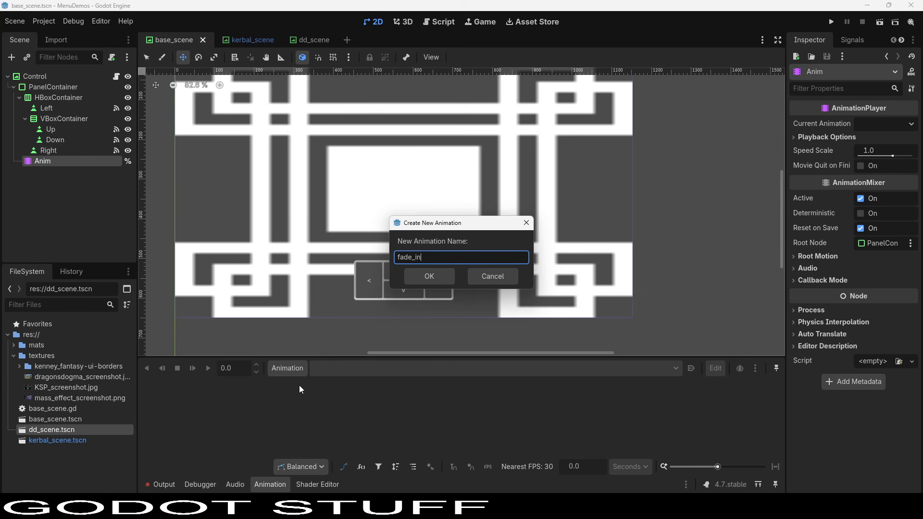
pyautogui.press('Return')
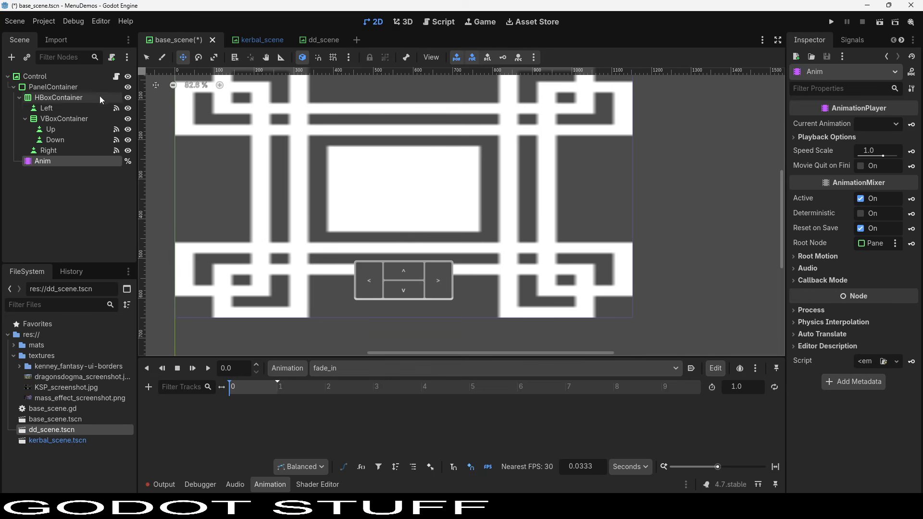
# Select the root Control node and expand its Visibility properties.
pyautogui.click(68, 78)
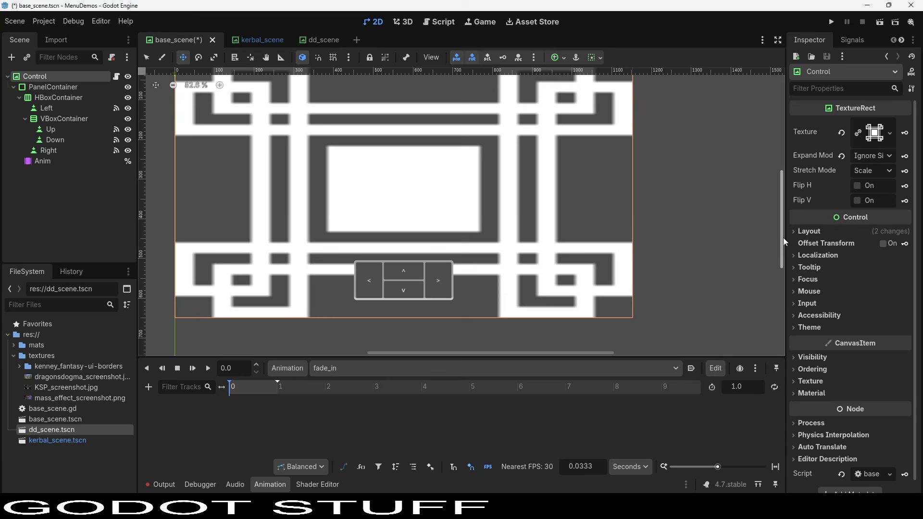
pyautogui.click(800, 358)
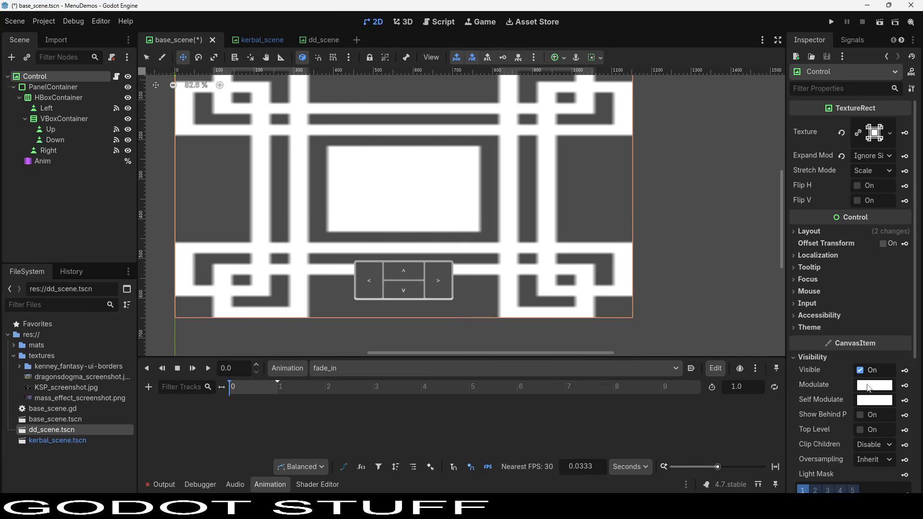
pyautogui.moveTo(863, 390)
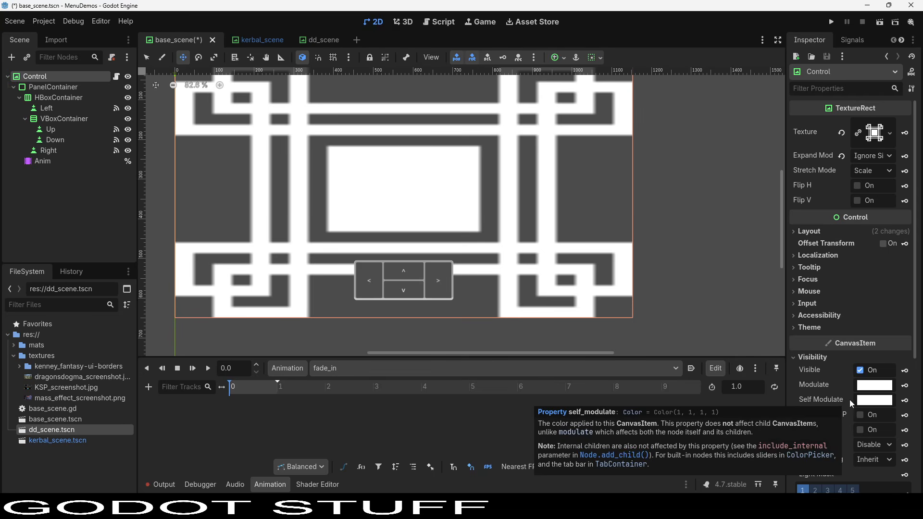
# Try a magenta Self Modulate colour (ff00ff) on the Control node and revert it to white.
pyautogui.click(875, 400)
pyautogui.moveTo(865, 280); pyautogui.dragTo(671, 286)
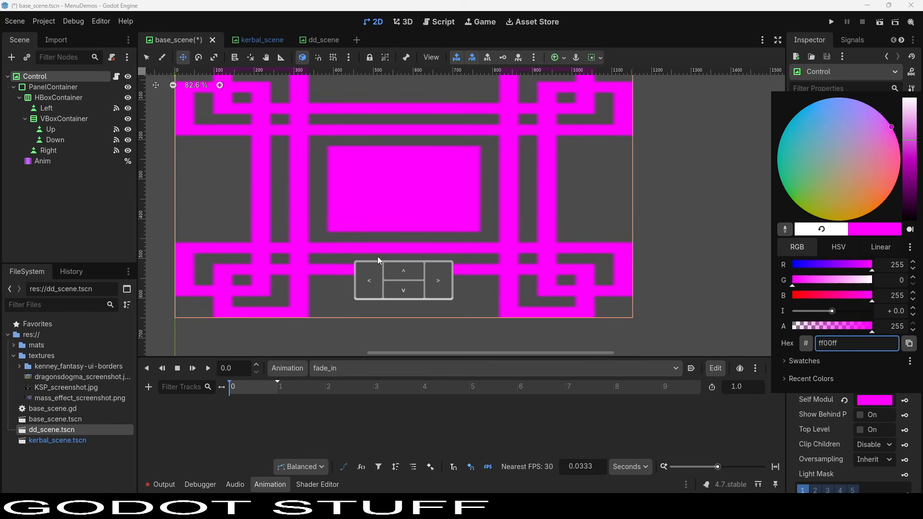
pyautogui.click(822, 229)
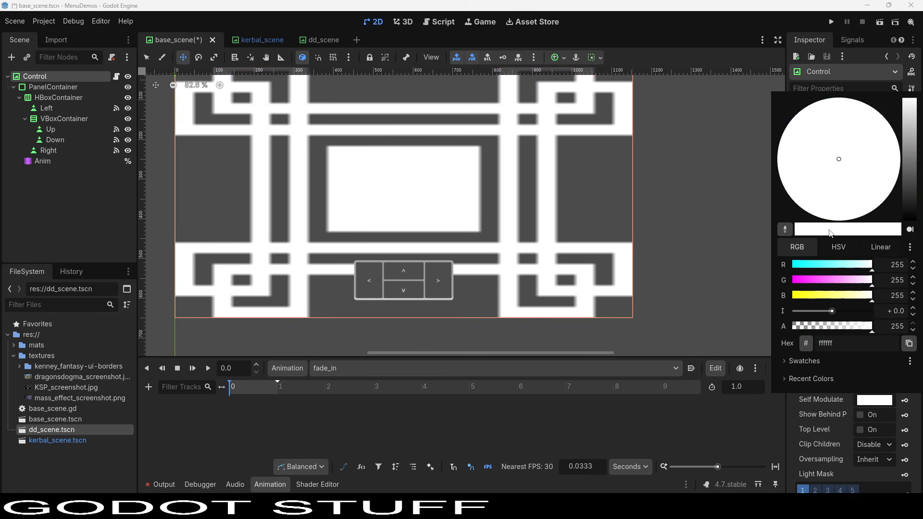
pyautogui.press('Escape')
# Try a magenta Modulate colour (ff00ff) on the Control node and reset it to white.
pyautogui.click(873, 385)
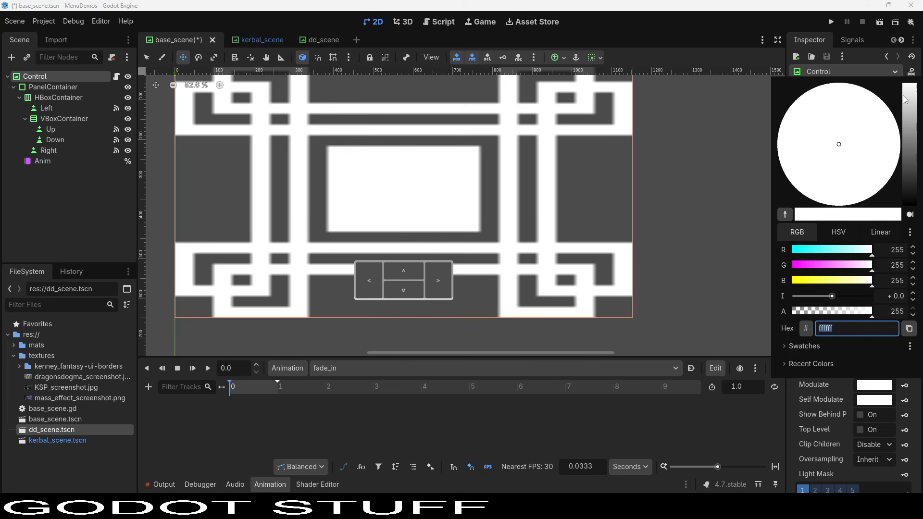
pyautogui.moveTo(807, 265); pyautogui.dragTo(555, 272)
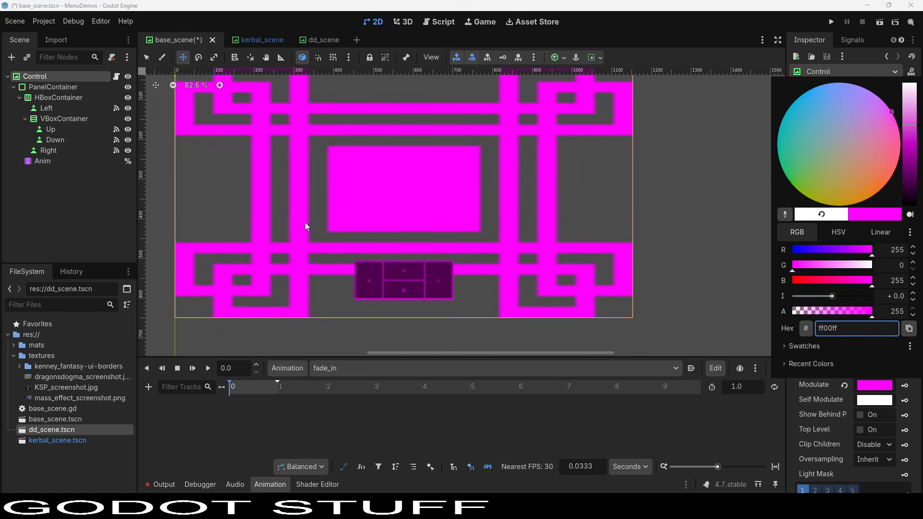
pyautogui.click(781, 402)
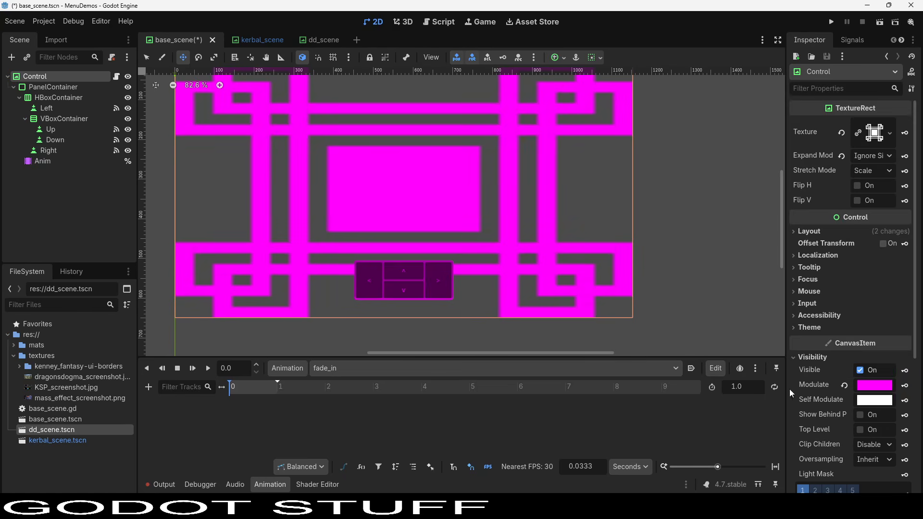
pyautogui.click(844, 385)
pyautogui.click(868, 389)
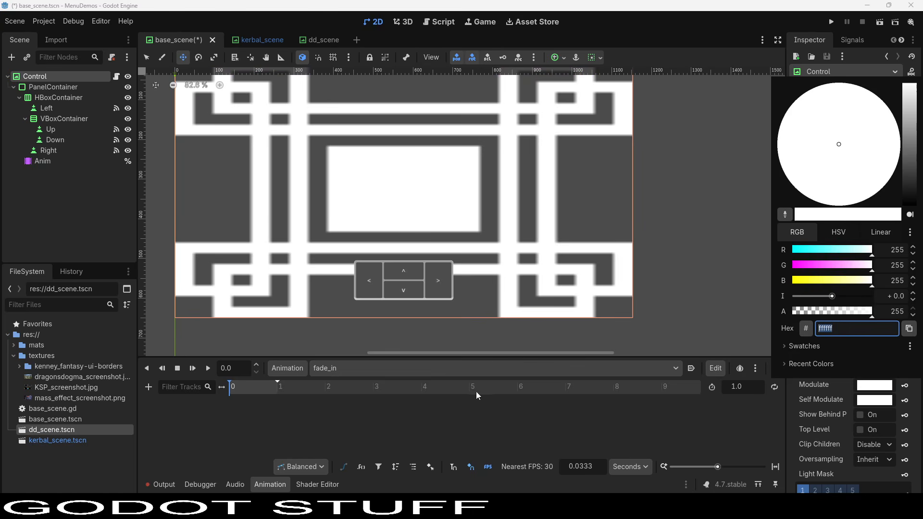
pyautogui.click(224, 403)
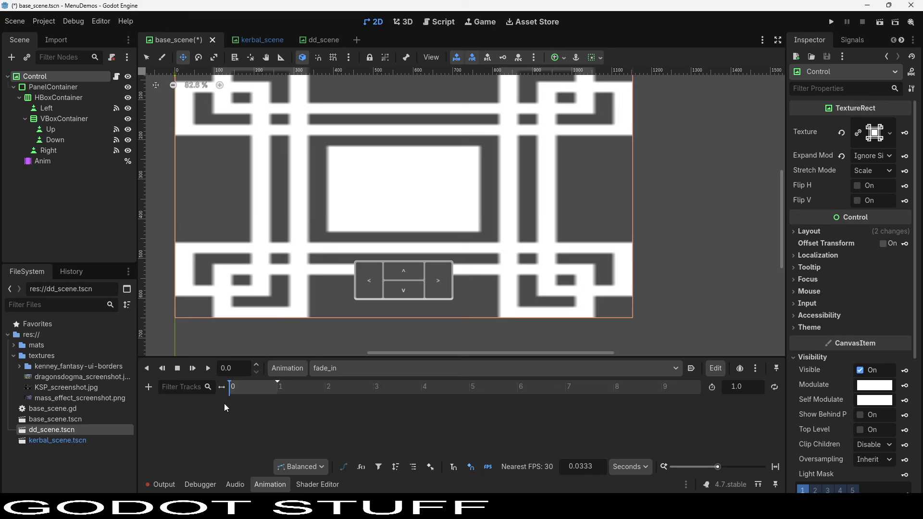
# Create a modulate track for Control in fade_in with a key at 0 s and a second key at about 0.4 s.
pyautogui.click(904, 387)
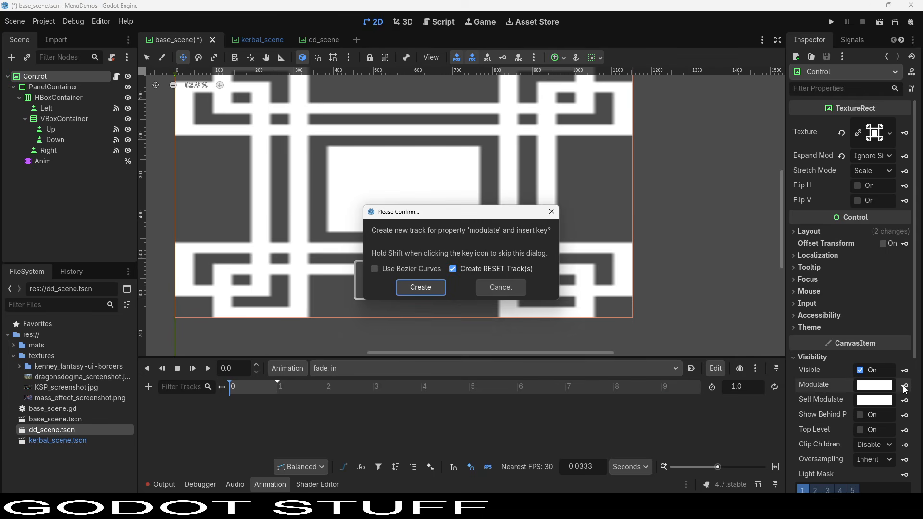
pyautogui.click(420, 285)
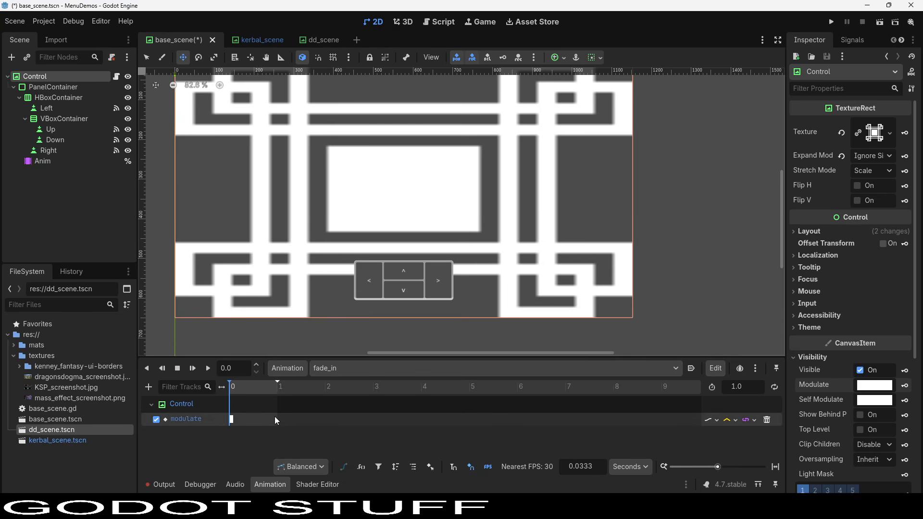
pyautogui.rightClick(250, 418)
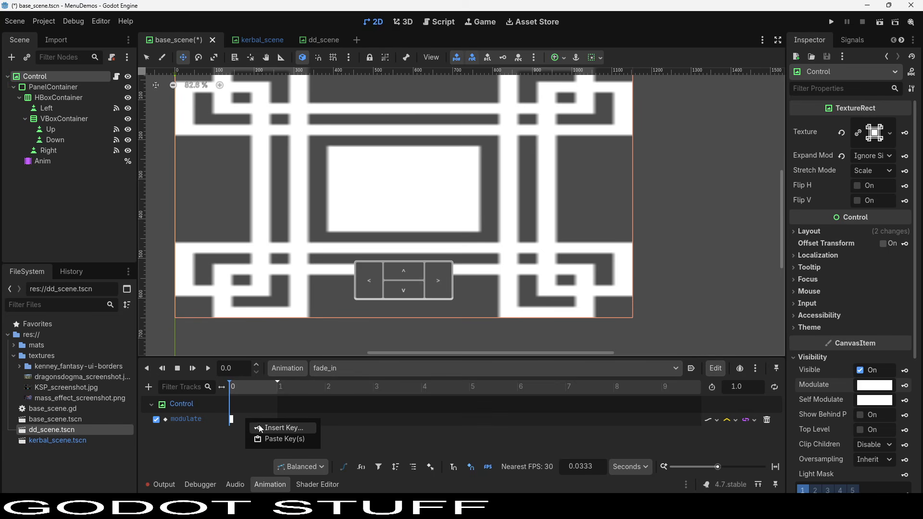
pyautogui.click(262, 426)
pyautogui.click(250, 419)
# Set the first Control modulate key's alpha to 0 and scrub the timeline to 0.5 s to preview the fade.
pyautogui.click(231, 420)
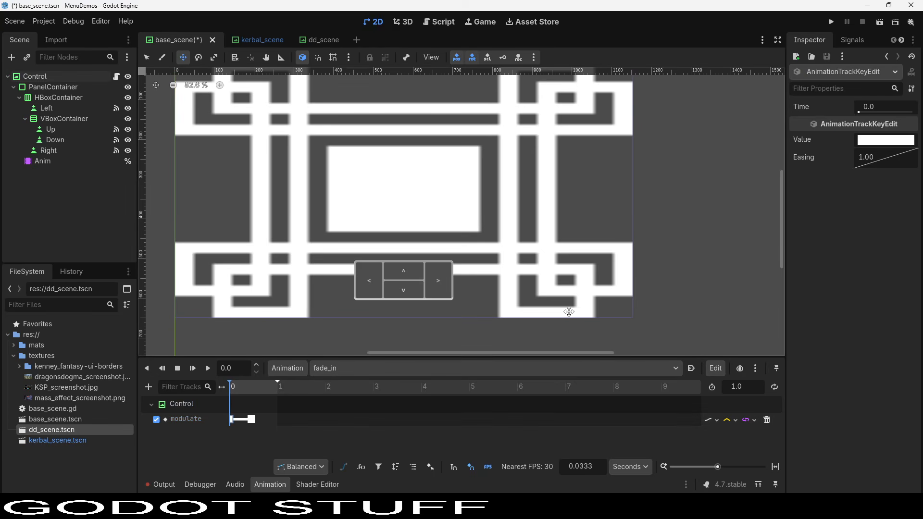
pyautogui.click(889, 140)
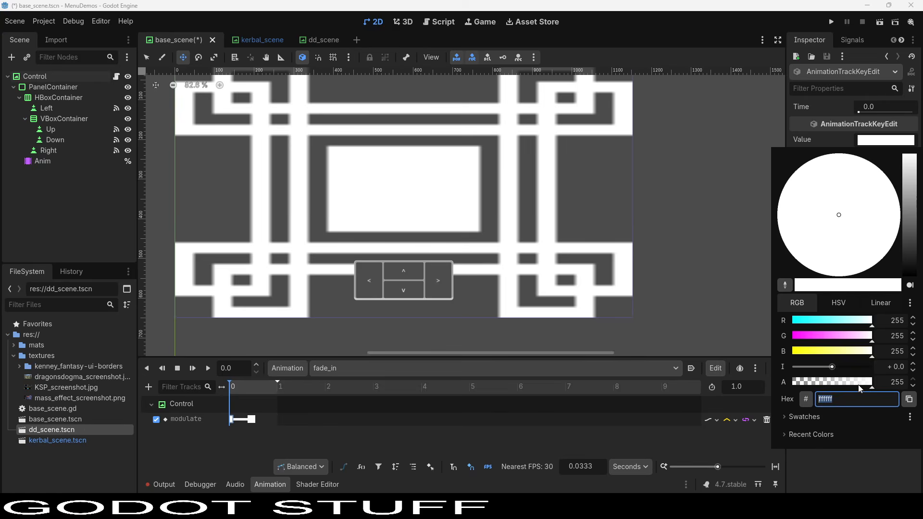
pyautogui.moveTo(860, 384); pyautogui.dragTo(691, 384)
pyautogui.click(255, 419)
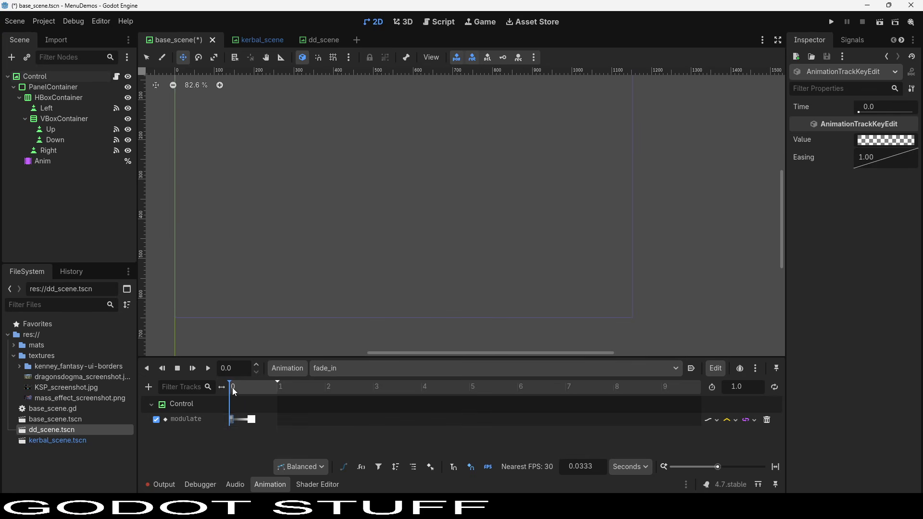
pyautogui.moveTo(232, 388); pyautogui.dragTo(253, 388)
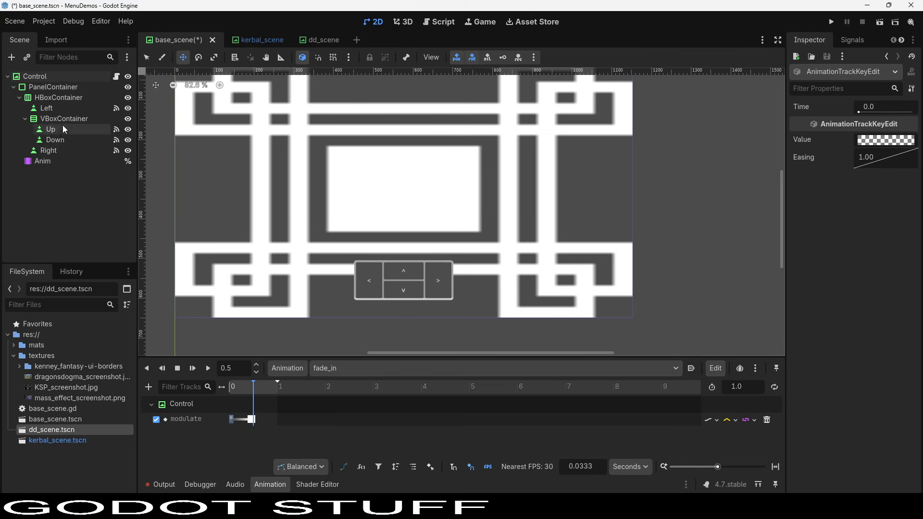
# Create a modulate track for PanelContainer in fade_in with a key at 0.5 s and a second key at about 0.9 s.
pyautogui.click(67, 88)
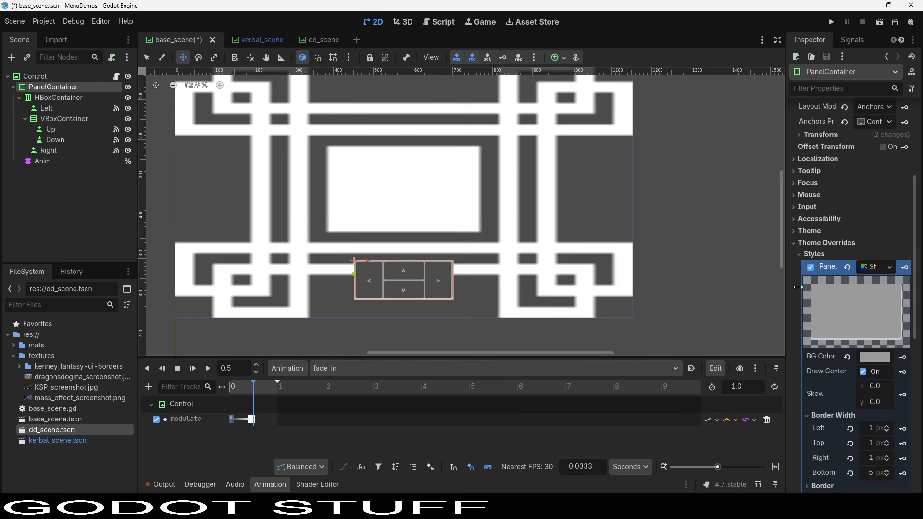
pyautogui.scroll(-5, 894, 359)
pyautogui.scroll(-3, 895, 357)
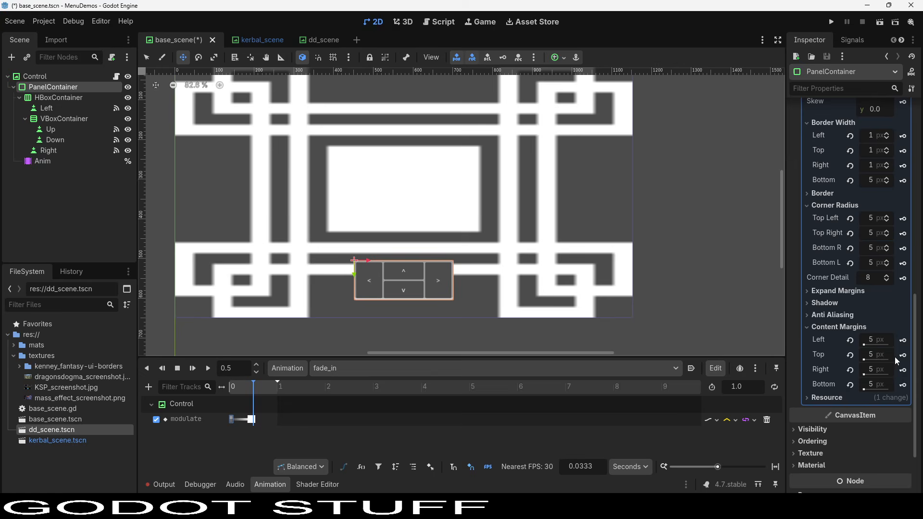
pyautogui.scroll(-2, 899, 339)
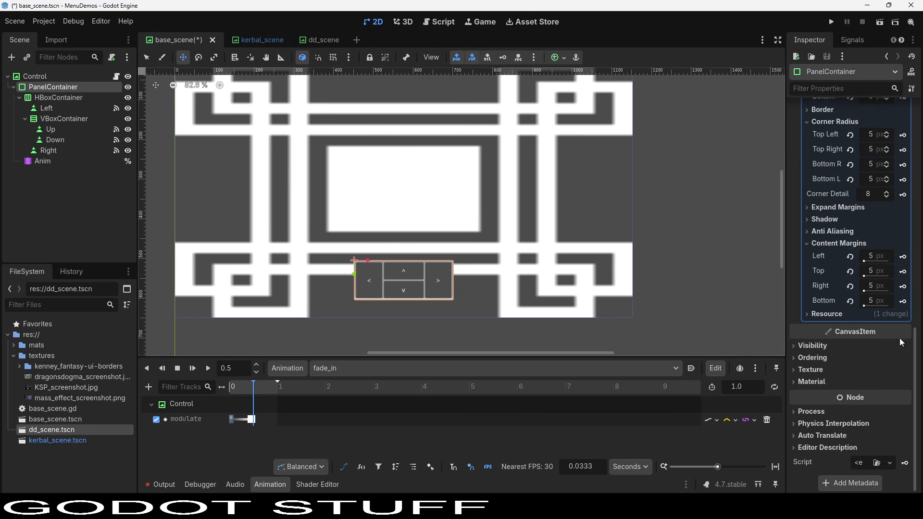
pyautogui.click(852, 345)
pyautogui.click(904, 374)
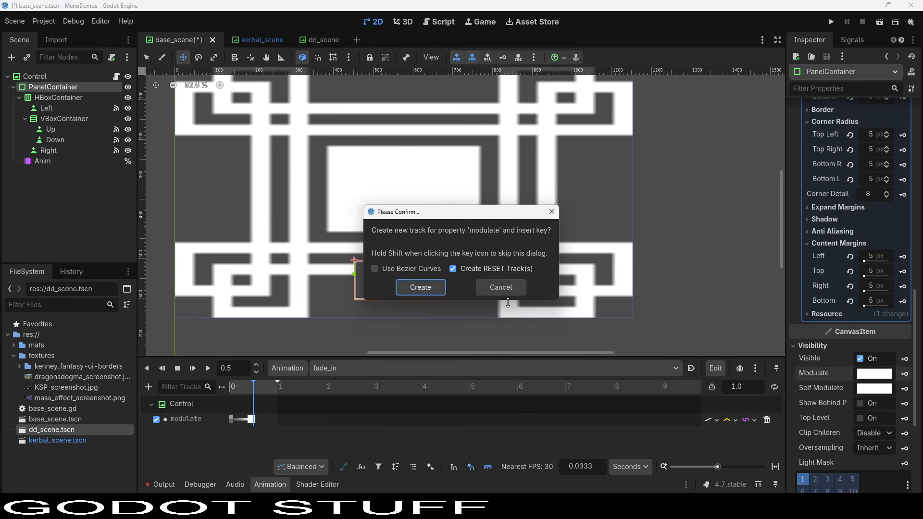
pyautogui.click(421, 285)
pyautogui.rightClick(274, 448)
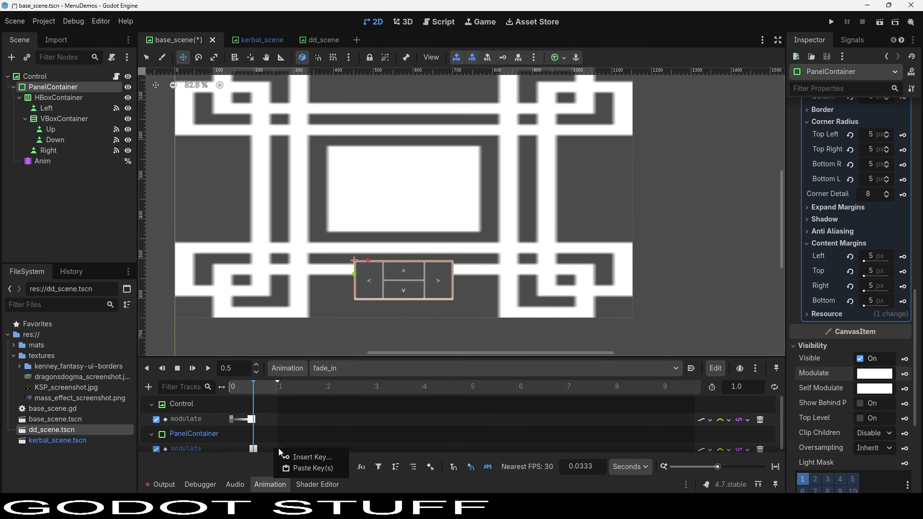
pyautogui.click(291, 454)
# Set the alpha of the PanelContainer modulate key at 0.5 s to 0.
pyautogui.click(255, 449)
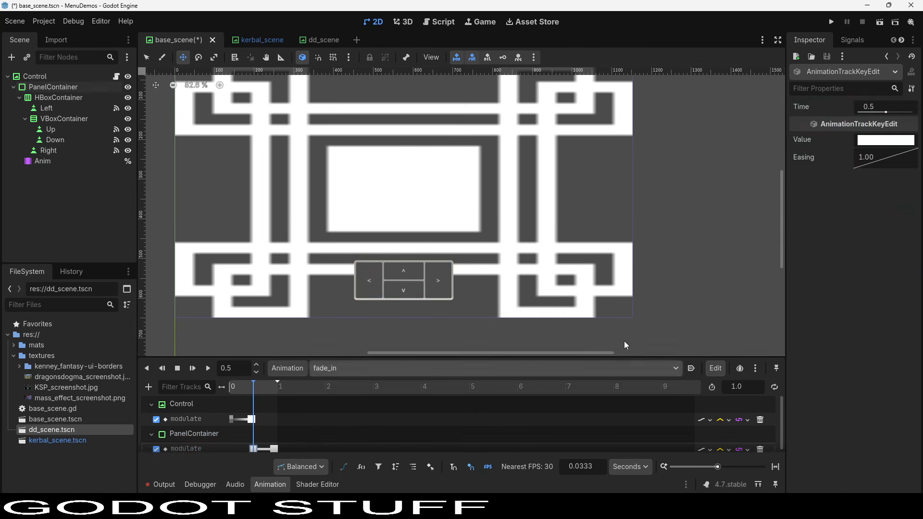
pyautogui.click(884, 139)
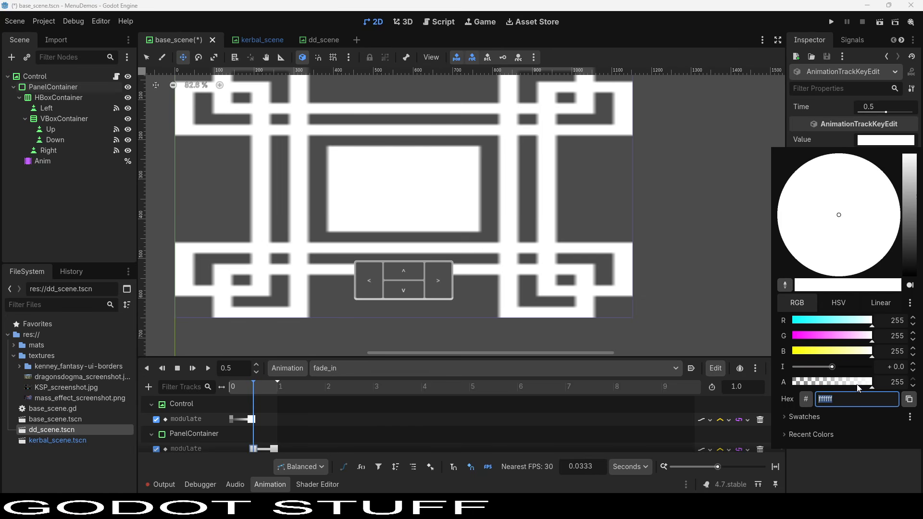
pyautogui.moveTo(858, 388); pyautogui.dragTo(661, 387)
pyautogui.click(325, 317)
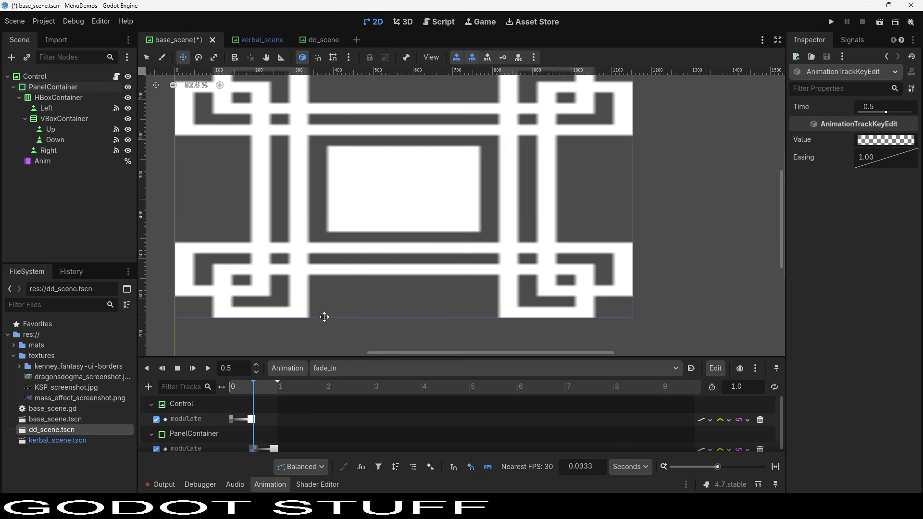
# Save the base scene, preview the fade at about 0.41 s, and set fade_in to autoplay on load.
pyautogui.hotkey('ctrl', 's')
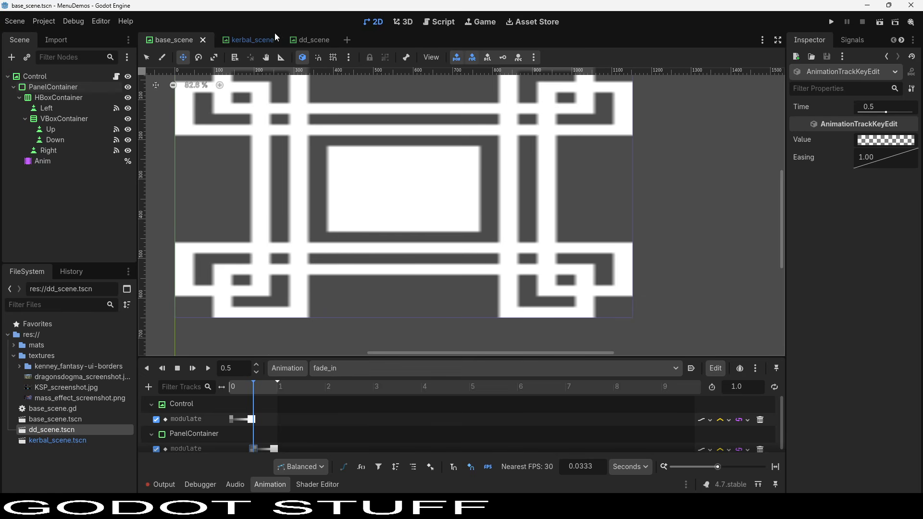
pyautogui.moveTo(239, 387)
pyautogui.mouseDown()
pyautogui.moveTo(284, 387)
pyautogui.moveTo(248, 387)
pyautogui.mouseUp()
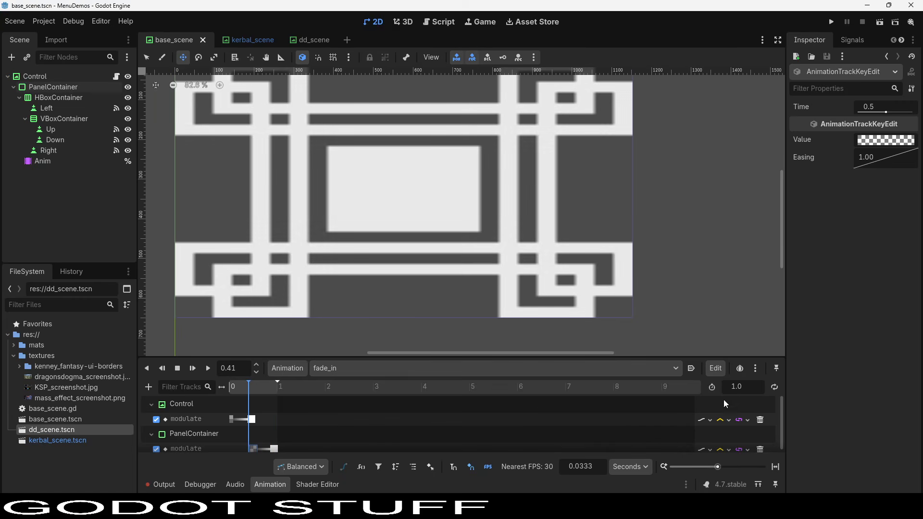
pyautogui.click(692, 368)
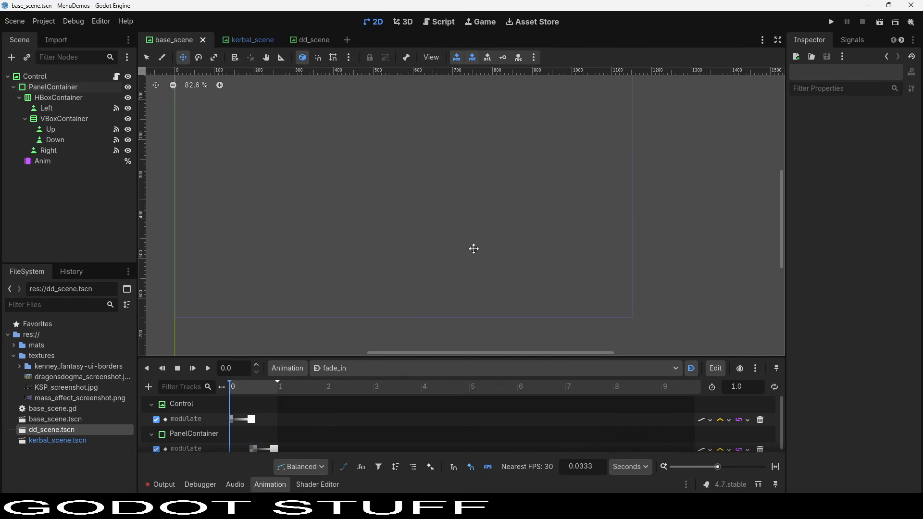
# Run dd_scene, switch back and forth between the two menu scenes with the arrow buttons to test the fade, and close the game.
pyautogui.click(315, 42)
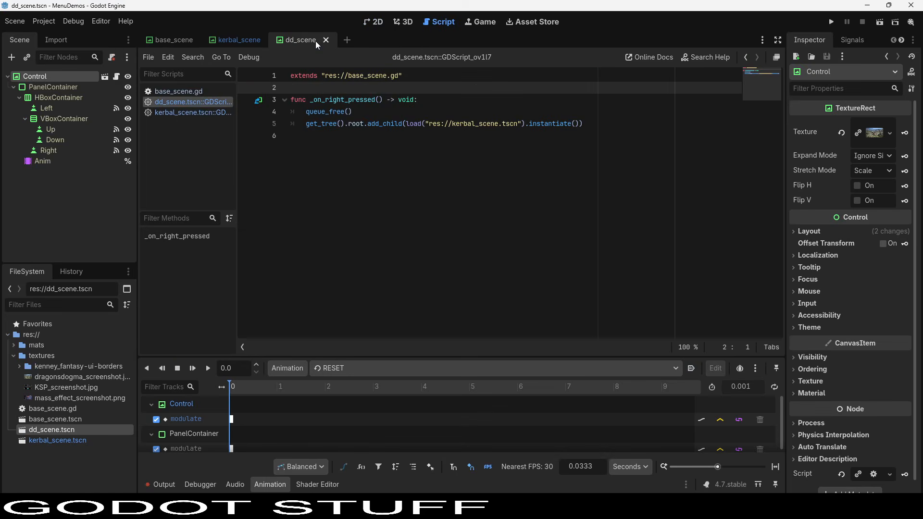
pyautogui.press('F6')
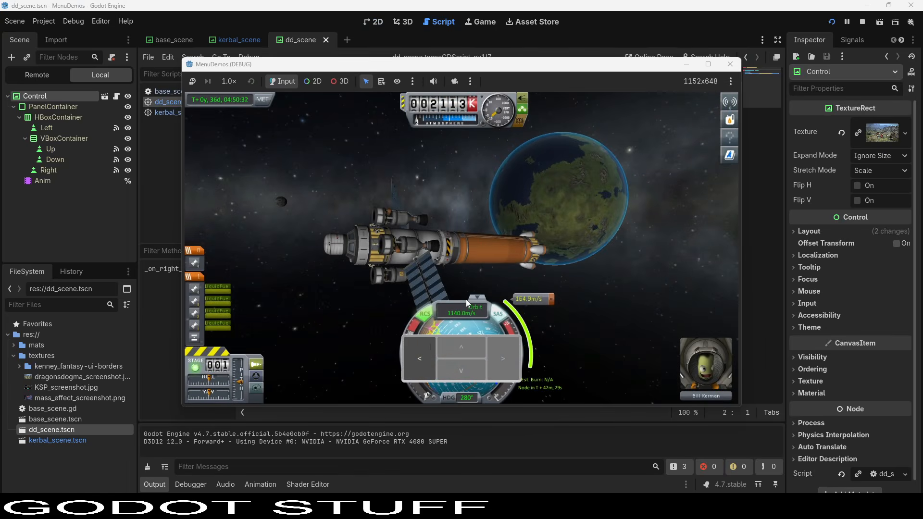
pyautogui.click(423, 359)
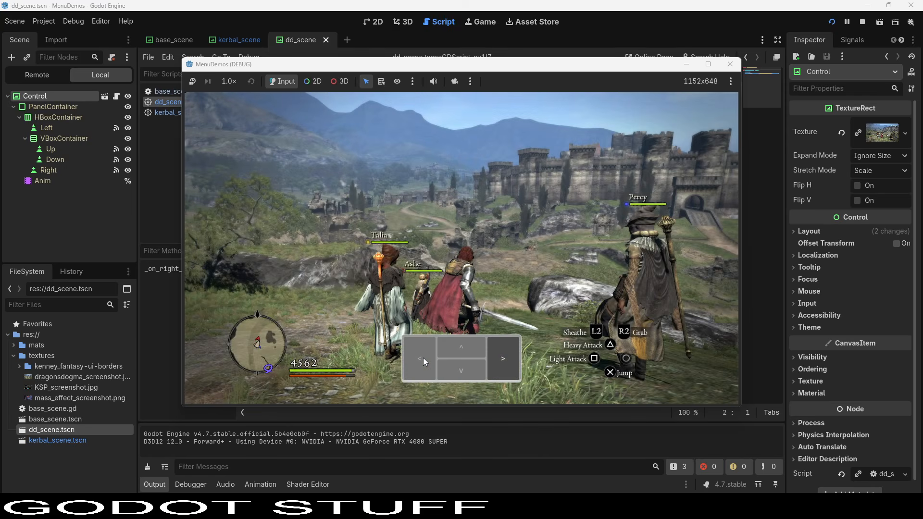
pyautogui.click(514, 353)
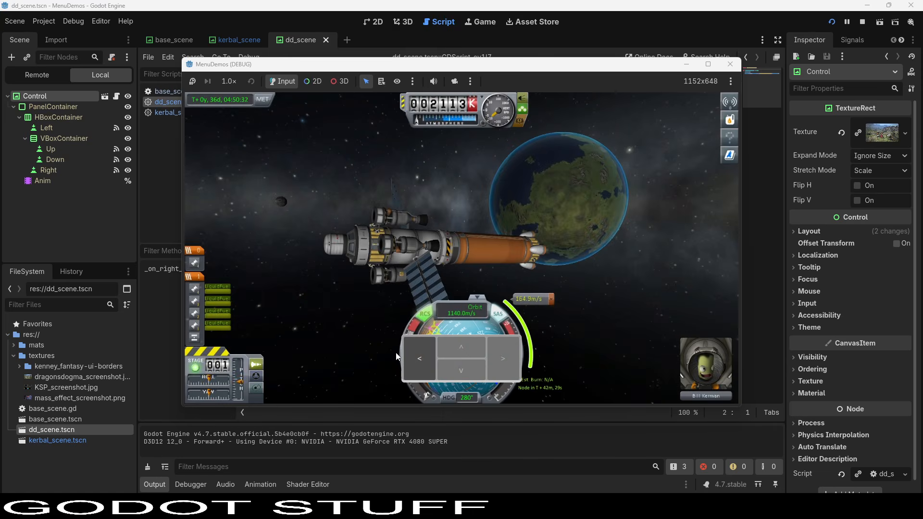
pyautogui.click(422, 354)
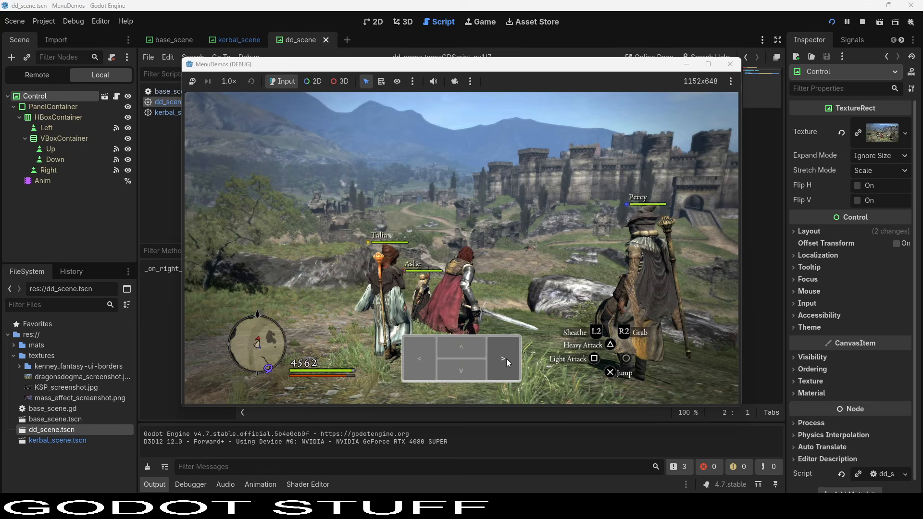
pyautogui.click(506, 359)
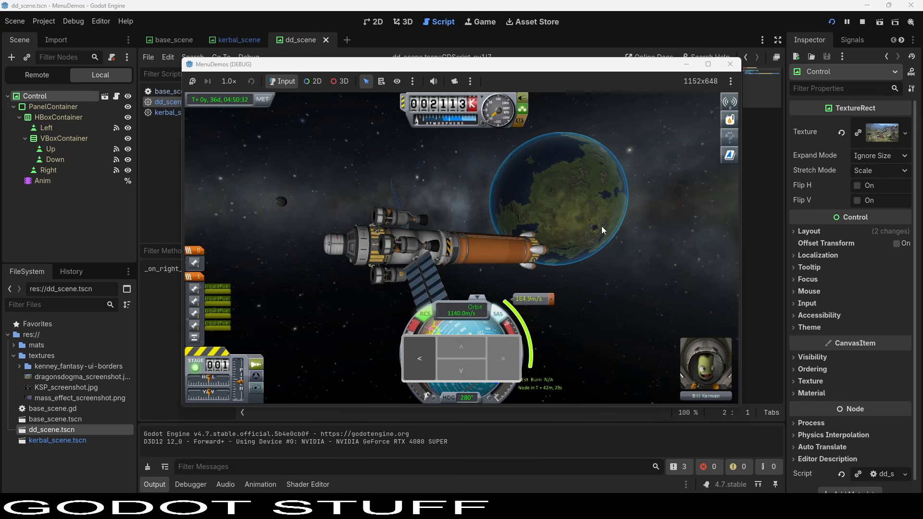
pyautogui.click(730, 64)
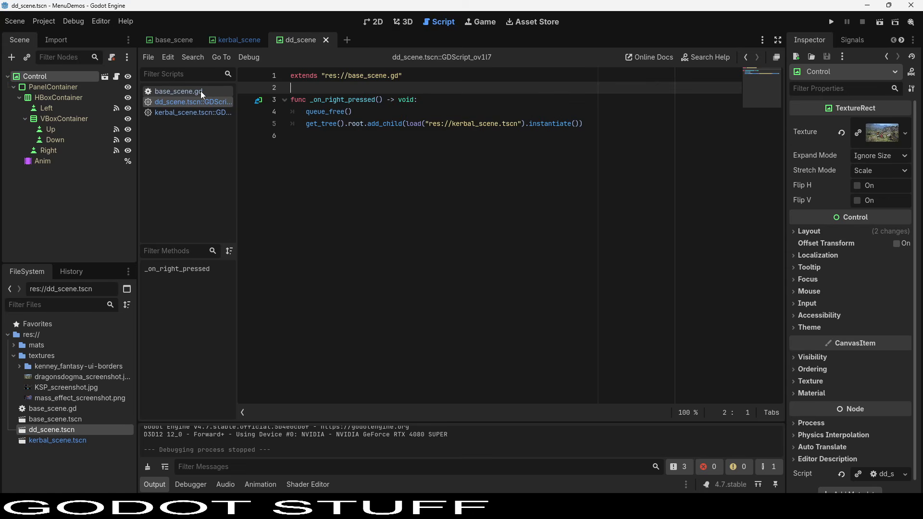
# Copy the queue_free and add_child lines from _on_right_pressed in the dd_scene script.
pyautogui.moveTo(292, 112)
pyautogui.mouseDown()
pyautogui.moveTo(604, 149)
pyautogui.moveTo(414, 118)
pyautogui.moveTo(298, 124)
pyautogui.moveTo(288, 113)
pyautogui.mouseUp()
pyautogui.hotkey('ctrl', 'c')
pyautogui.click(429, 140)
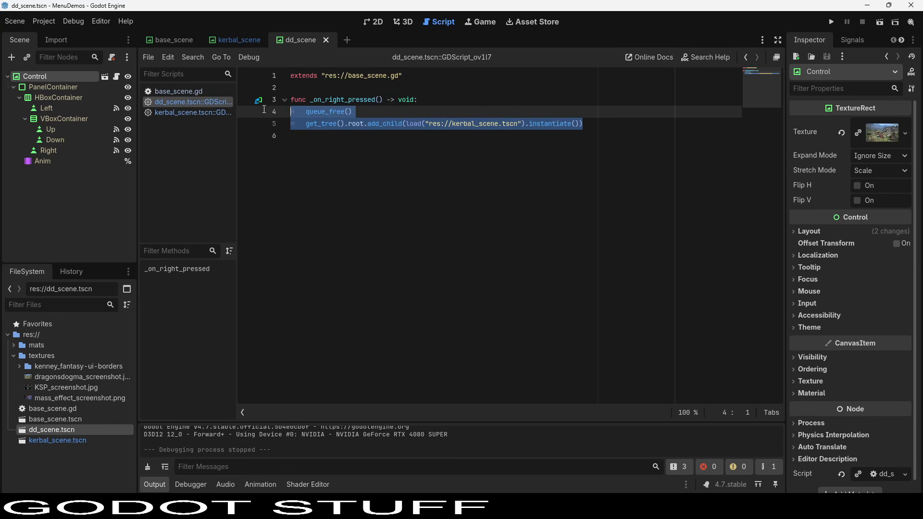
# Start a function load(scene_name) in base_scene.gd above _on_left_pressed.
pyautogui.click(163, 91)
pyautogui.click(389, 99)
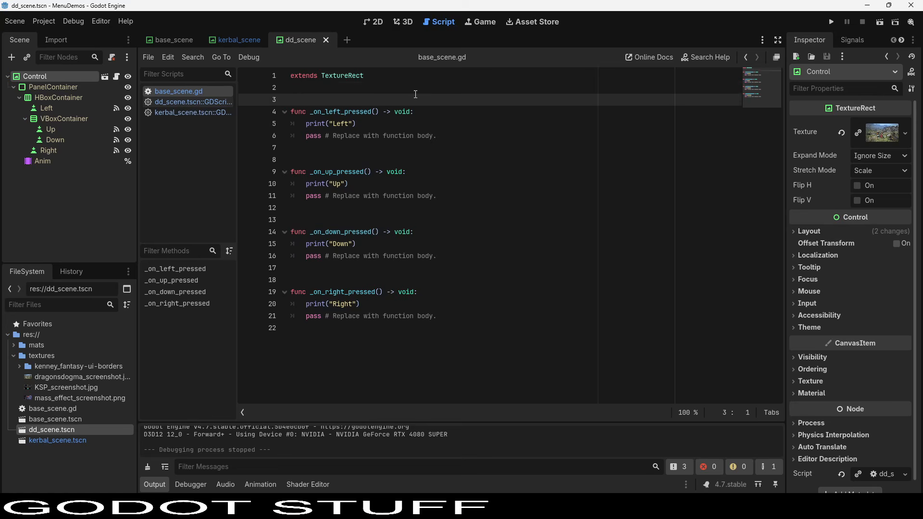
pyautogui.press('Return')
pyautogui.press('Up')
pyautogui.write('func load')
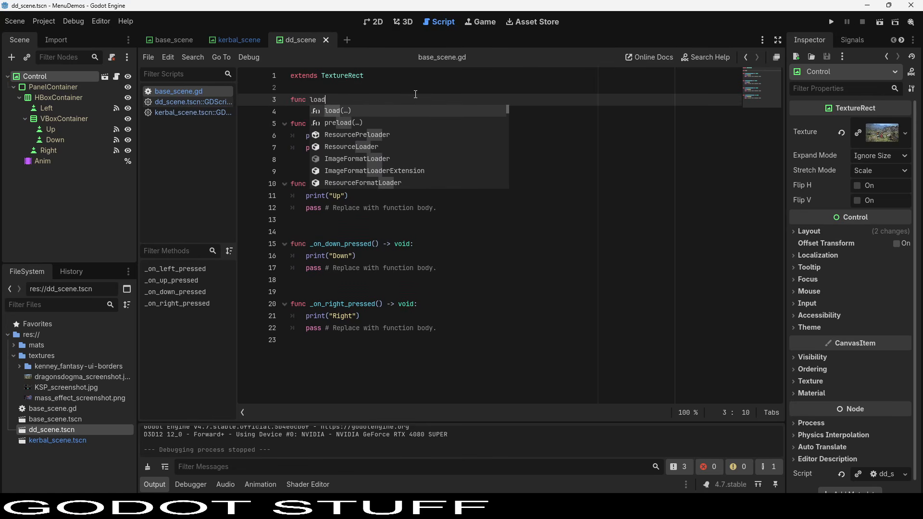
pyautogui.write('(')
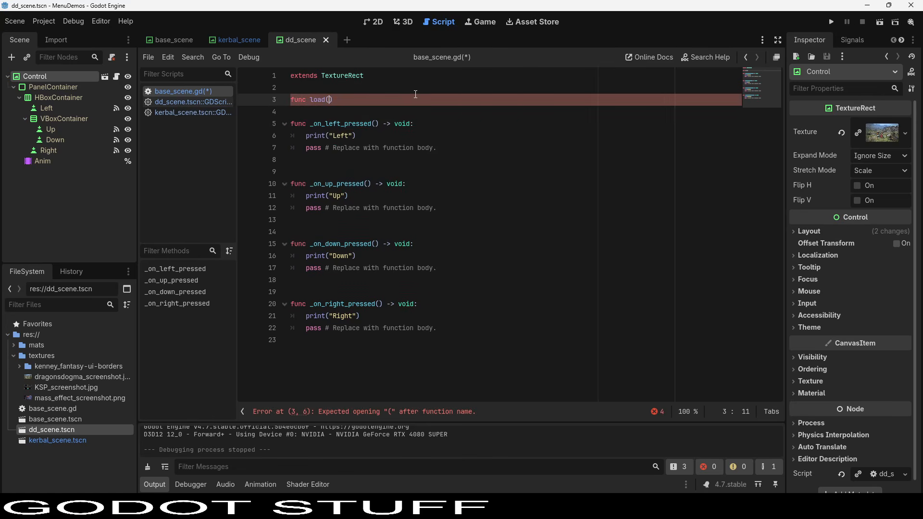
pyautogui.write('scene_name')
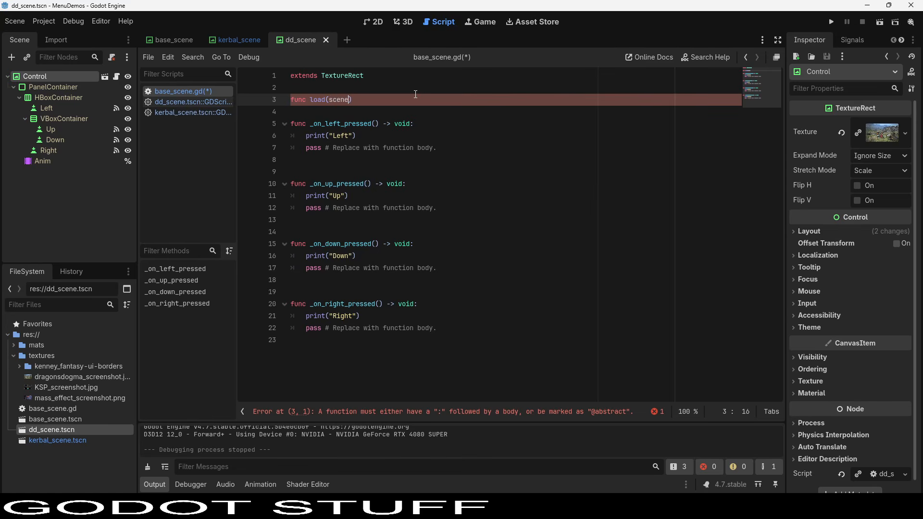
pyautogui.press('End')
pyautogui.write(':')
pyautogui.press('Return')
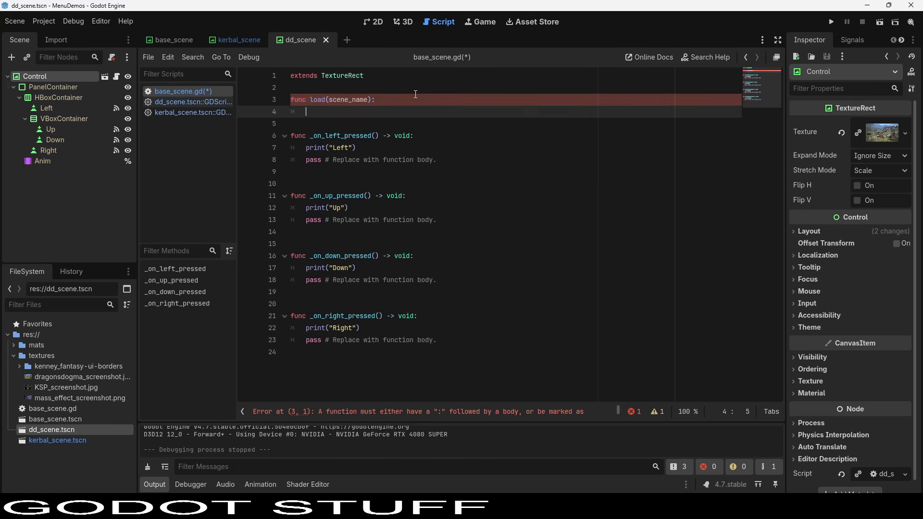
# Paste the copied queue_free and add_child lines as the body of the load function and clean up the extra indentation.
pyautogui.hotkey('ctrl', 'v')
pyautogui.press('Up')
pyautogui.press('Home')
pyautogui.press('BackSpace')
# Replace the hard-coded "res://kerbal_scene.tscn" path in the load function with scene_name and save base_scene.gd.
pyautogui.press('Down')
pyautogui.hotkey('ctrl', 'Right')
pyautogui.hotkey('ctrl', 'Right')
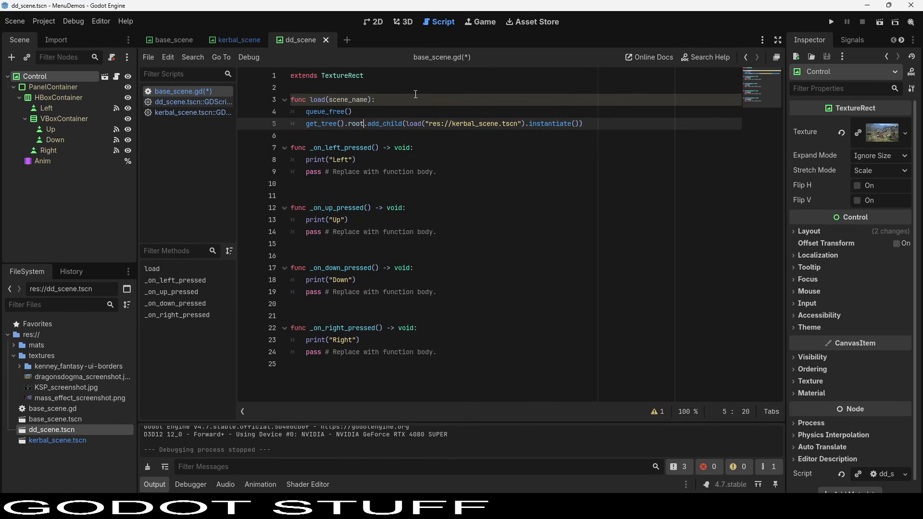
pyautogui.hotkey('ctrl', 'shift', 'Right')
pyautogui.hotkey('ctrl', 'shift', 'Right')
pyautogui.hotkey('ctrl', 'shift', 'Right')
pyautogui.hotkey('ctrl', 'shift', 'Right')
pyautogui.hotkey('ctrl', 'shift', 'Right')
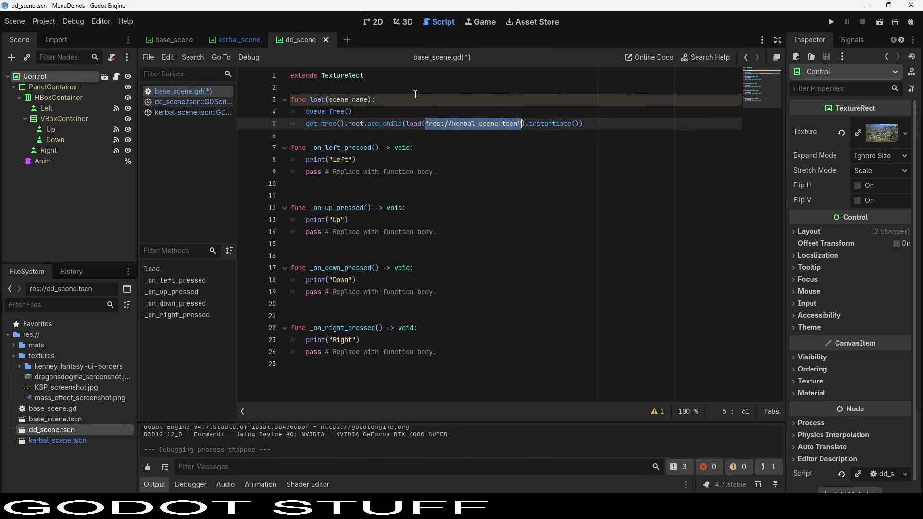
pyautogui.write('(scene_name')
pyautogui.press('Up')
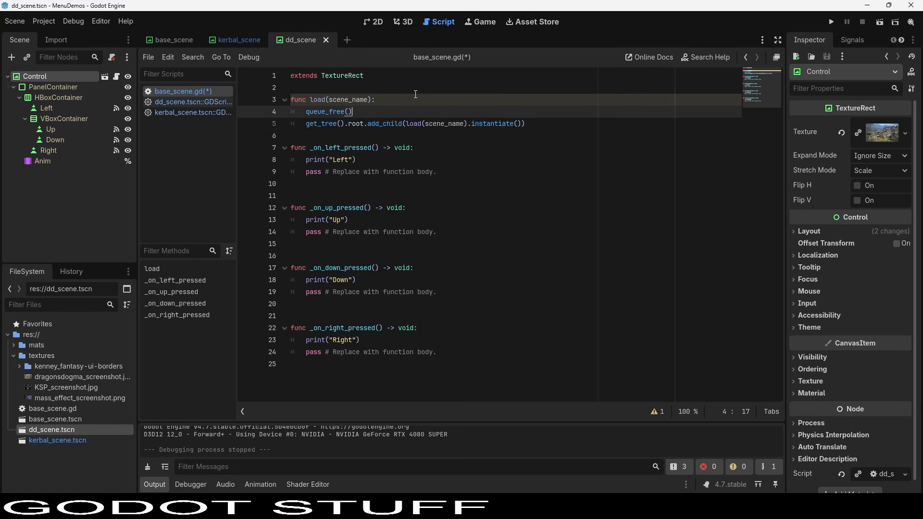
pyautogui.hotkey('ctrl', 's')
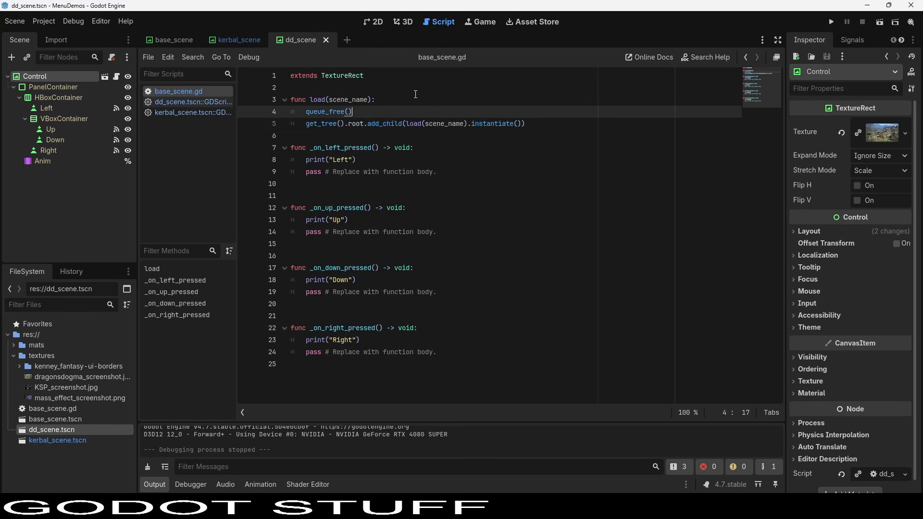
# Delete queue_free() and the get_tree().root.add_child( wrapper before the load call in dd_scene's _on_right_pressed.
pyautogui.moveTo(345, 114)
pyautogui.click(224, 103)
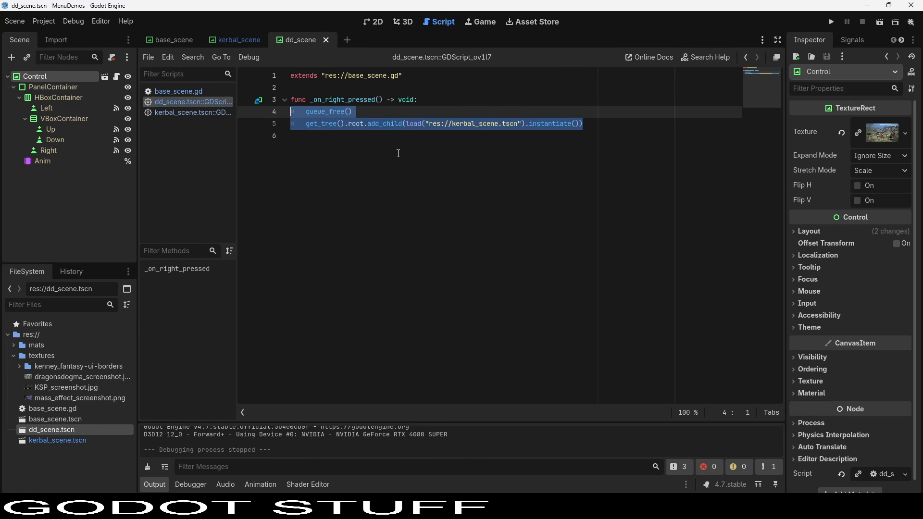
pyautogui.click(406, 124)
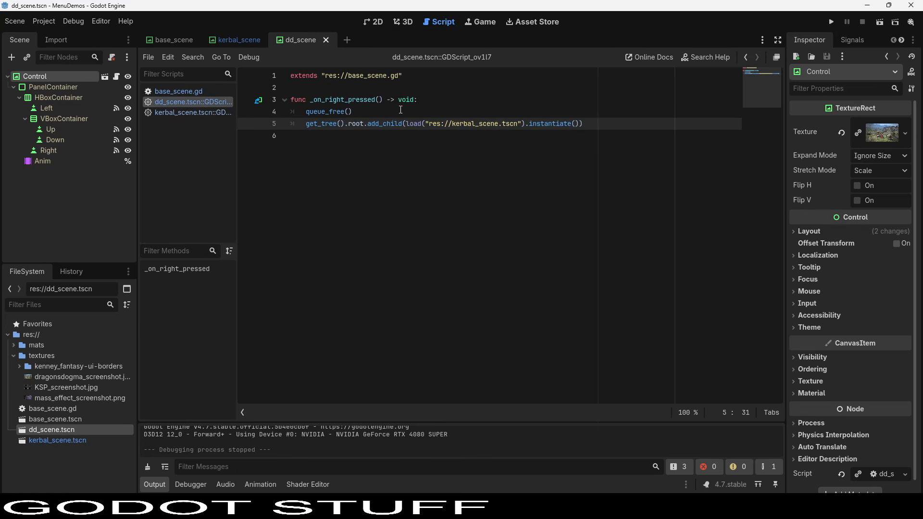
pyautogui.hotkey('ctrl', 'shift', 'Right')
pyautogui.press('Left')
pyautogui.hotkey('shift', 'Up')
pyautogui.hotkey('shift', 'Home')
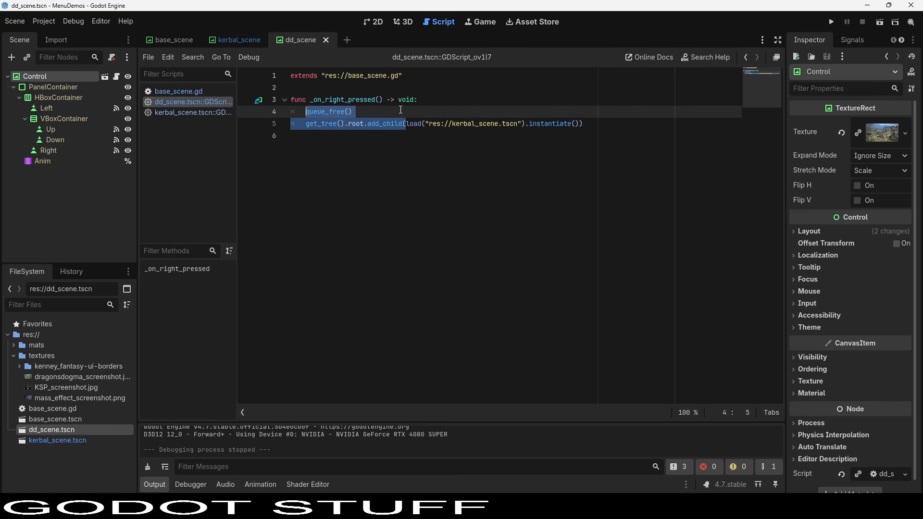
pyautogui.press('BackSpace')
# Remove the trailing .instantiate()) so the line reads load("res://kerbal_scene.tscn").
pyautogui.hotkey('ctrl', 'Right')
pyautogui.hotkey('ctrl', 'Right')
pyautogui.hotkey('ctrl', 'Right')
pyautogui.hotkey('ctrl', 'Right')
pyautogui.hotkey('ctrl', 'Right')
pyautogui.hotkey('ctrl', 'Right')
pyautogui.hotkey('ctrl', 'Right')
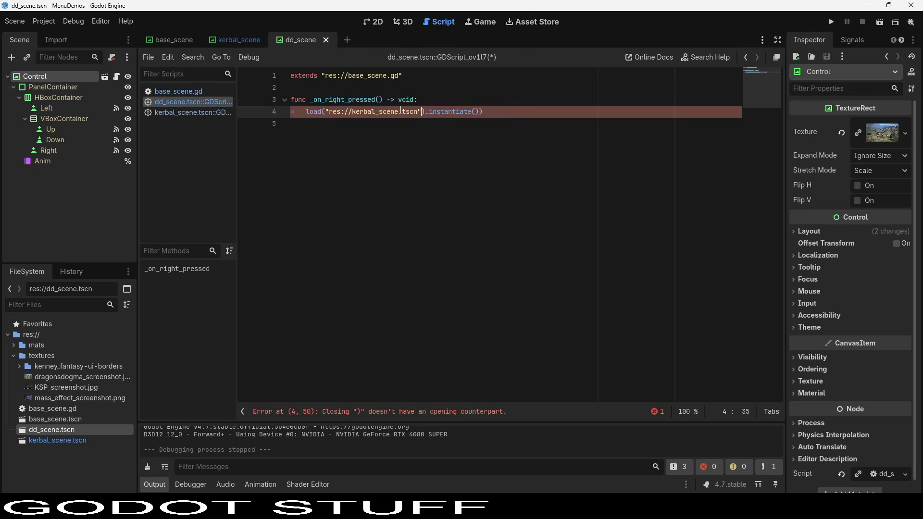
pyautogui.press('Right')
pyautogui.press('Right')
pyautogui.hotkey('shift', 'End')
pyautogui.press('Delete')
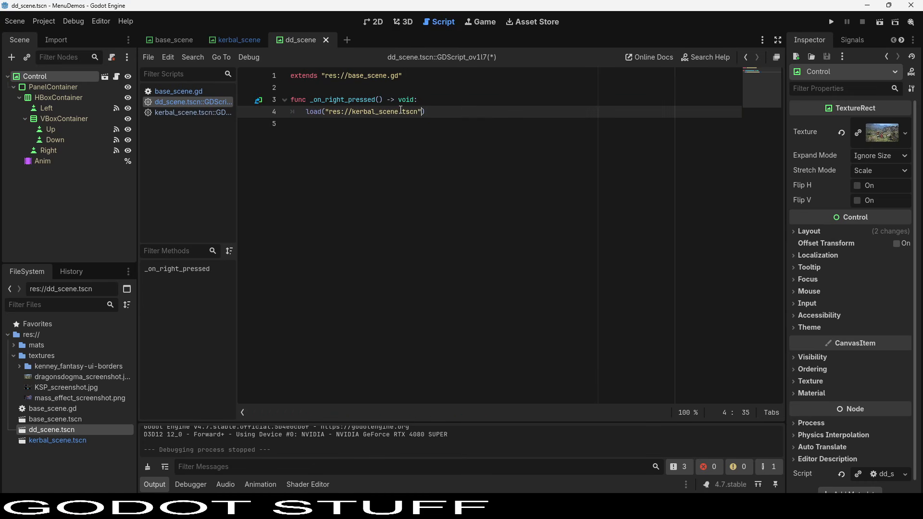
# Save the dd_scene script and prefix its load call with self.
pyautogui.hotkey('ctrl', 'Left')
pyautogui.hotkey('ctrl', 'Left')
pyautogui.hotkey('ctrl', 'Left')
pyautogui.press('Left')
pyautogui.press('Left')
pyautogui.hotkey('ctrl', 'shift', 'Left')
pyautogui.hotkey('ctrl', 's')
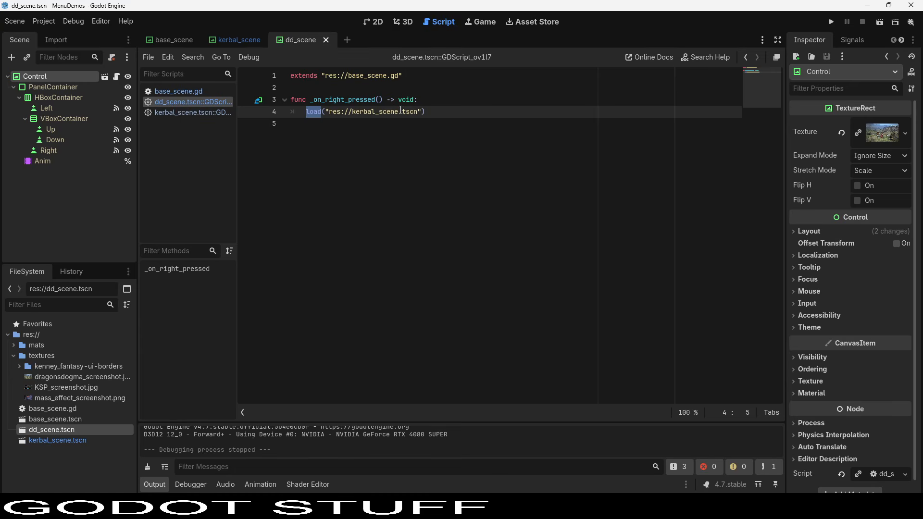
pyautogui.press('Left')
pyautogui.write('self.')
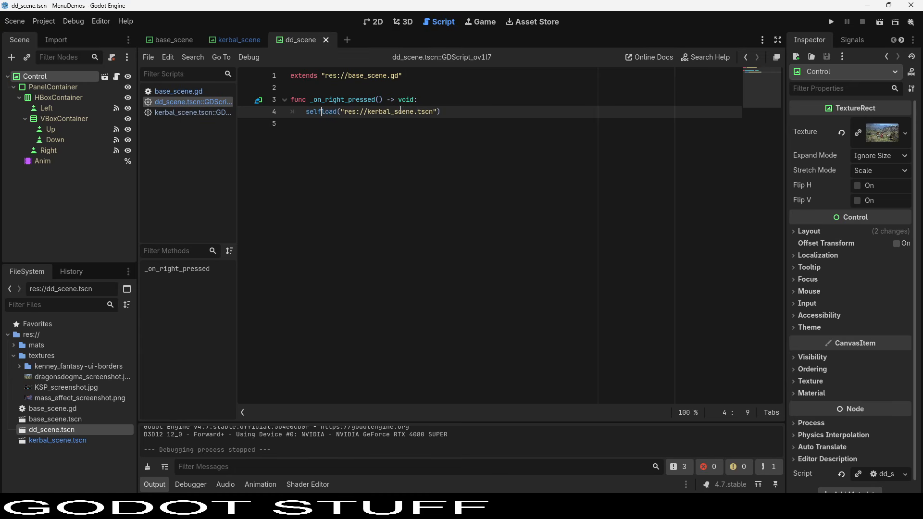
# Remove the self prefix in dd_scene's script, then rename the load function in base_scene.gd to load_scene and save.
pyautogui.press('Escape')
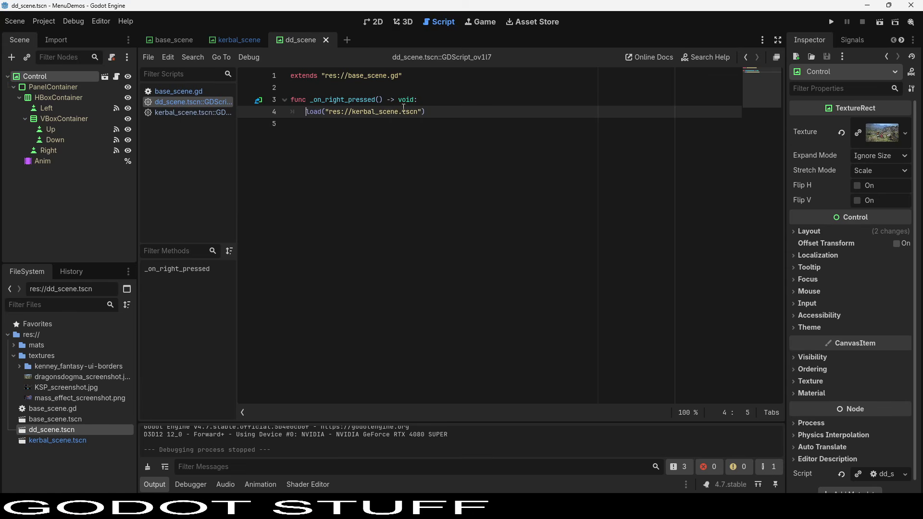
pyautogui.click(218, 91)
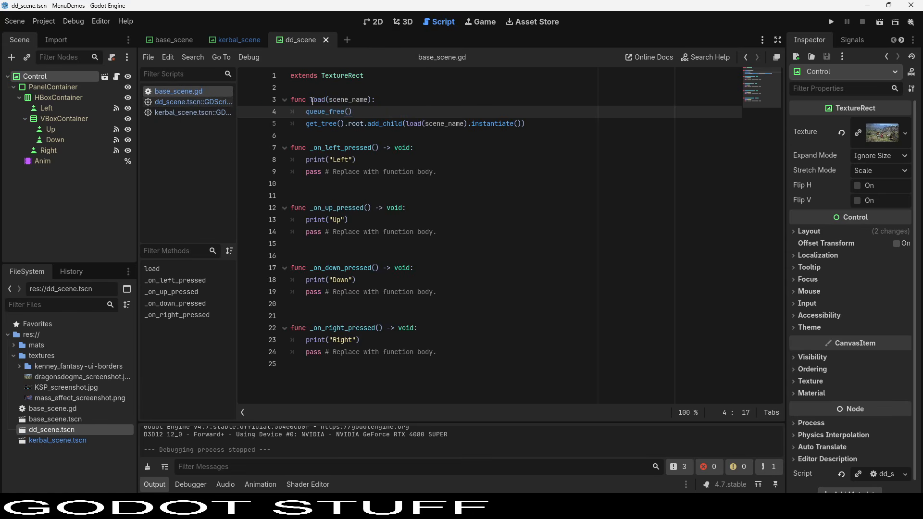
pyautogui.click(326, 99)
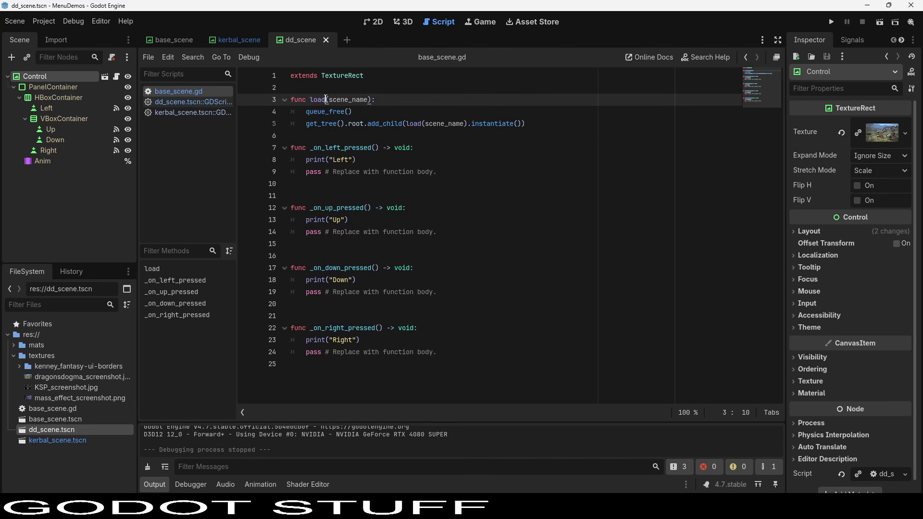
pyautogui.write('_scene')
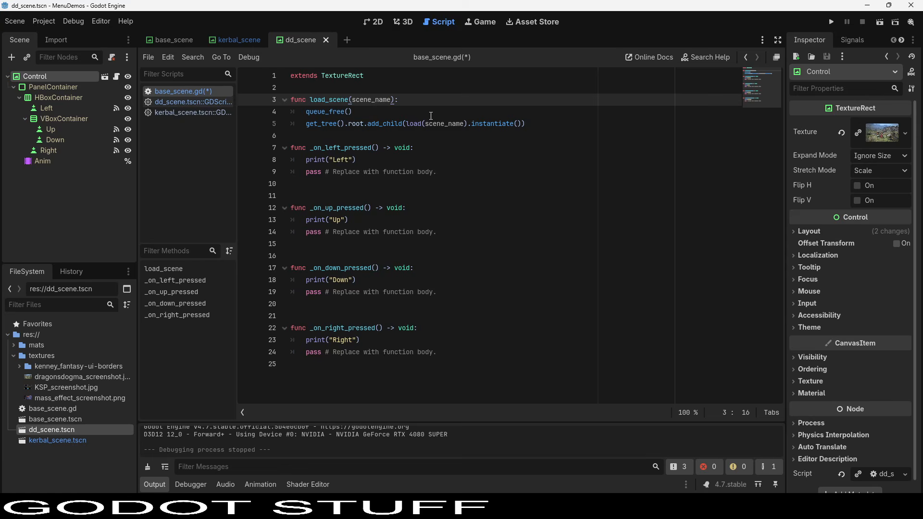
pyautogui.hotkey('ctrl', 's')
# Copy the load_scene function name from base_scene.gd and use it in place of load in dd_scene's _on_right_pressed.
pyautogui.click(346, 101)
pyautogui.doubleClick(338, 102)
pyautogui.doubleClick(418, 126)
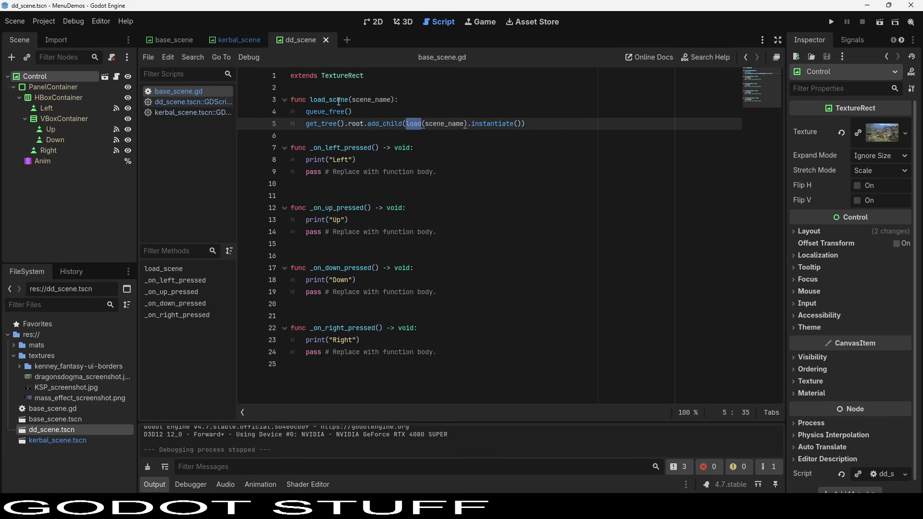
pyautogui.doubleClick(338, 102)
pyautogui.click(190, 103)
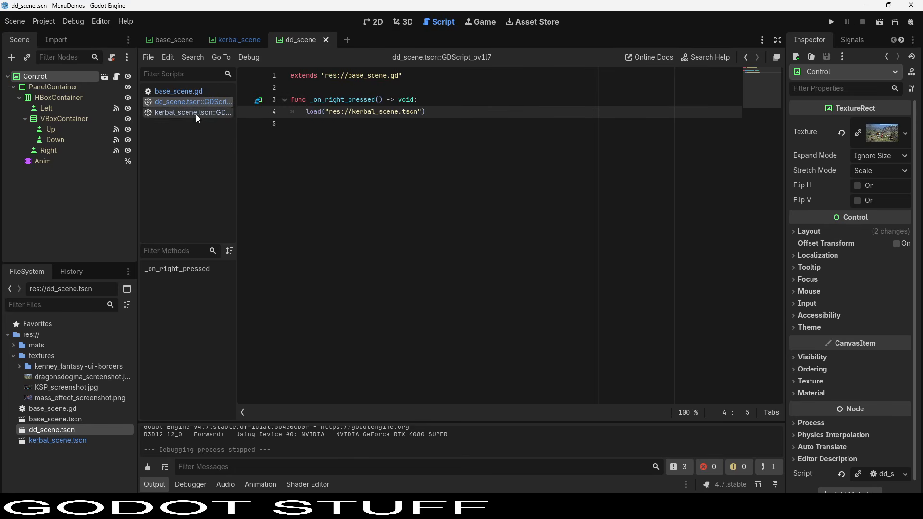
pyautogui.doubleClick(315, 111)
pyautogui.write('queue_free() \tget_tree().root.add_child(load("res://kerbal_scene.tscn").instantiate())')
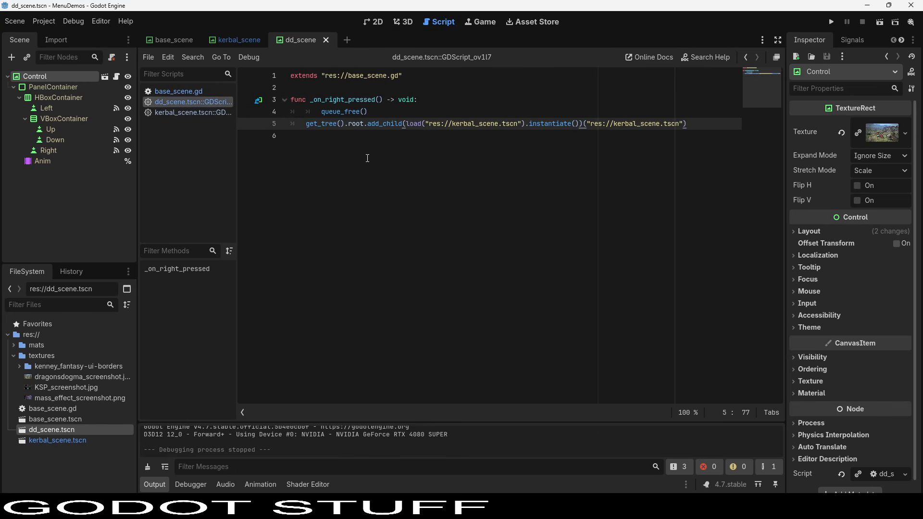
pyautogui.hotkey('ctrl', 'z')
pyautogui.click(204, 91)
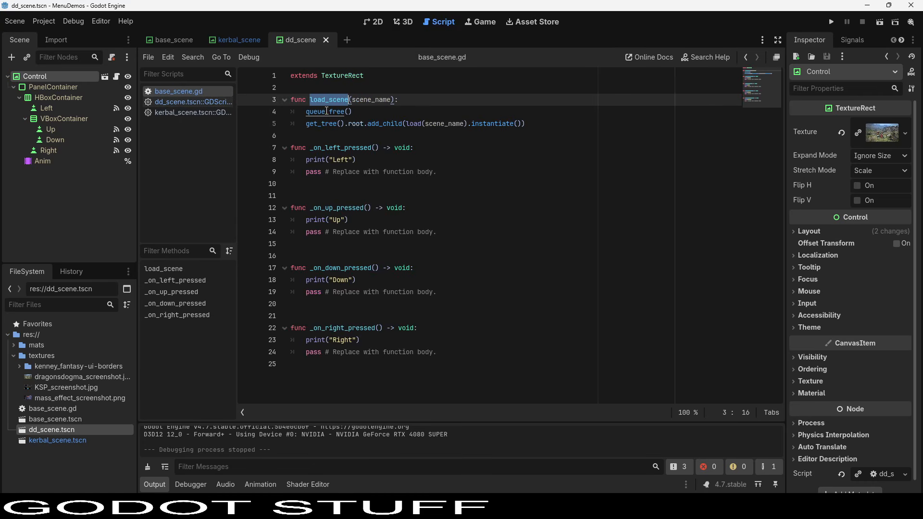
pyautogui.click(189, 102)
pyautogui.write('load_scene("res://kerbal_scene.tscn')
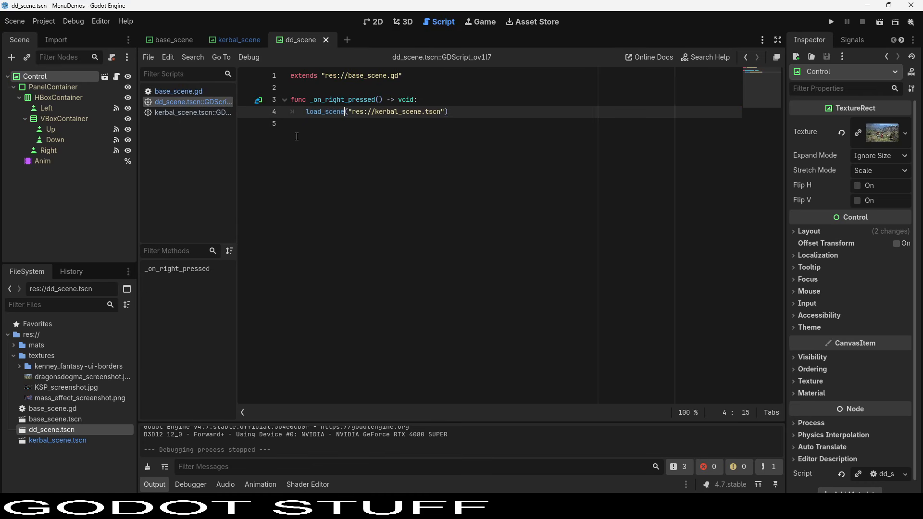
# In kerbal_scene's _on_left_pressed, delete queue_free() and the get_tree().root.add_child( wrapper, and extend load to loadscene.
pyautogui.click(204, 115)
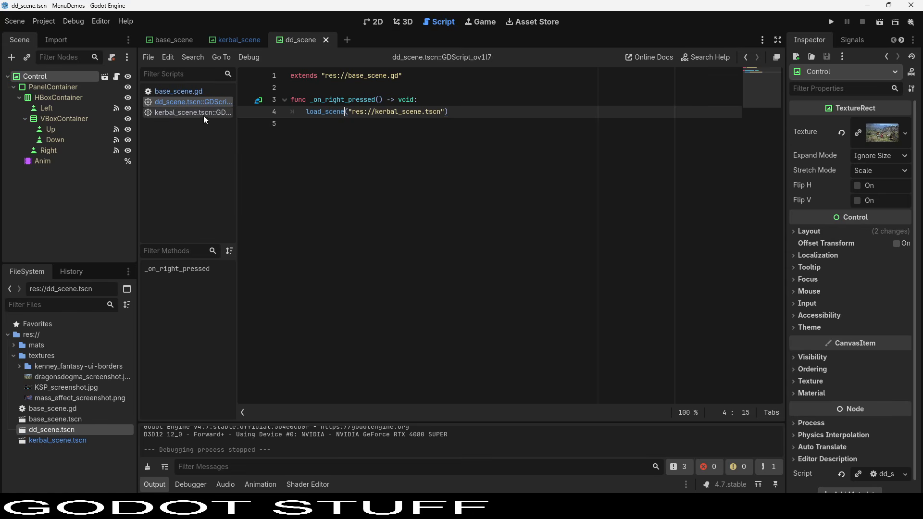
pyautogui.click(406, 126)
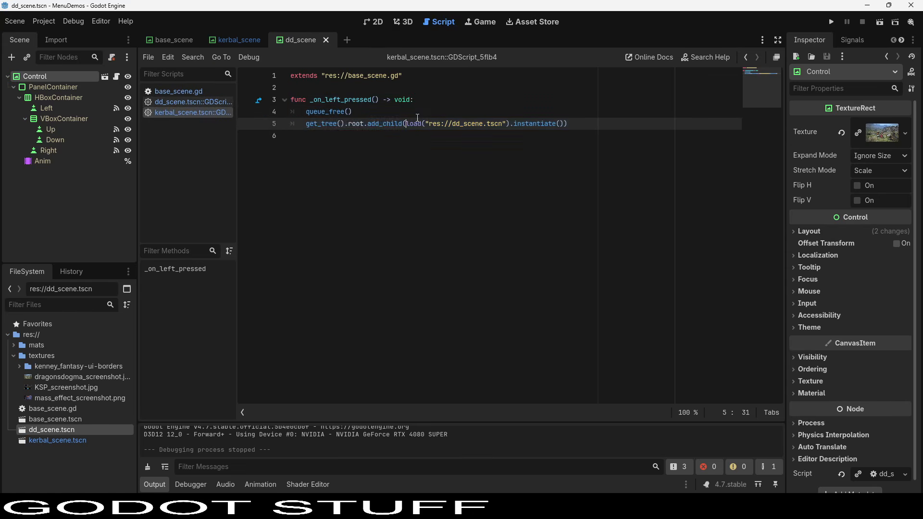
pyautogui.hotkey('shift', 'Up')
pyautogui.hotkey('shift', 'Home')
pyautogui.press('BackSpace')
pyautogui.hotkey('ctrl', 'Right')
pyautogui.write('scene')
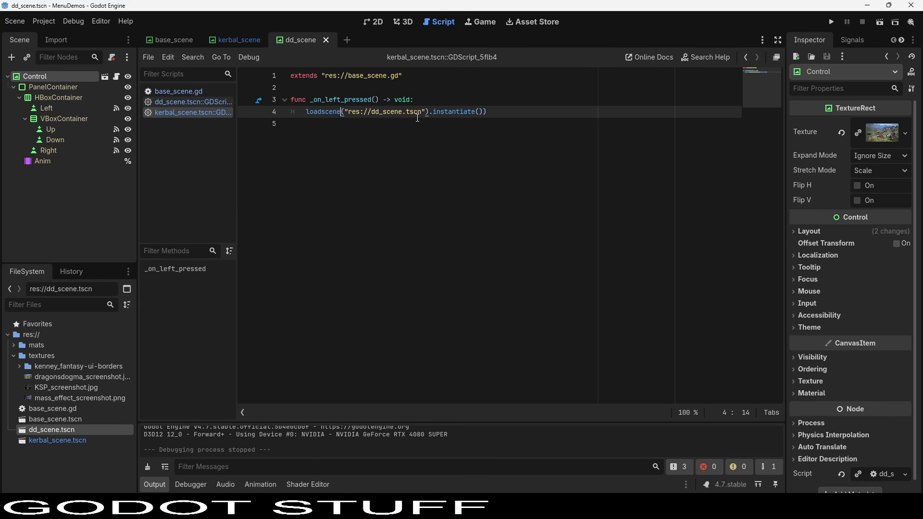
# Remove the trailing .instantiate()) so kerbal_scene's line reads loadscene("res://dd_scene.tscn").
pyautogui.press('End')
pyautogui.hotkey('ctrl', 'shift', 'Left')
pyautogui.hotkey('ctrl', 'shift', 'Left')
pyautogui.hotkey('ctrl', 'shift', 'Right')
pyautogui.hotkey('shift', 'Right')
pyautogui.hotkey('shift', 'Right')
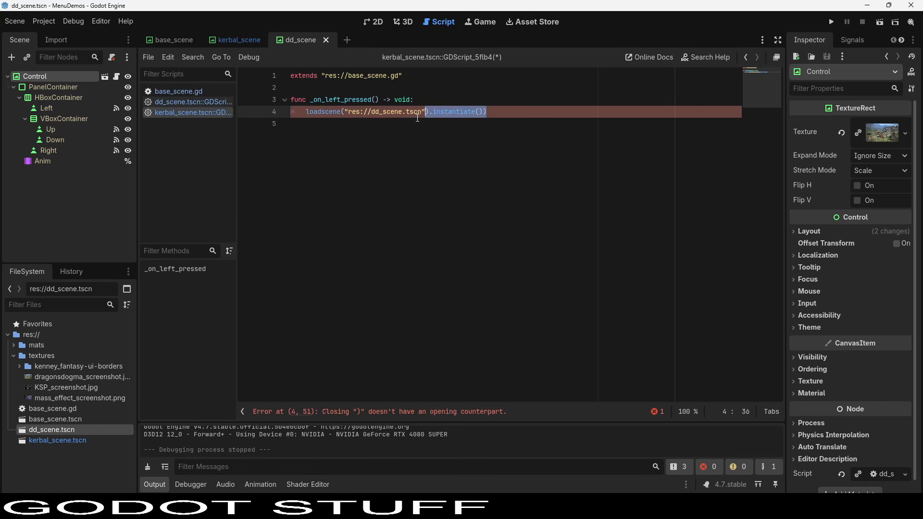
pyautogui.press('BackSpace')
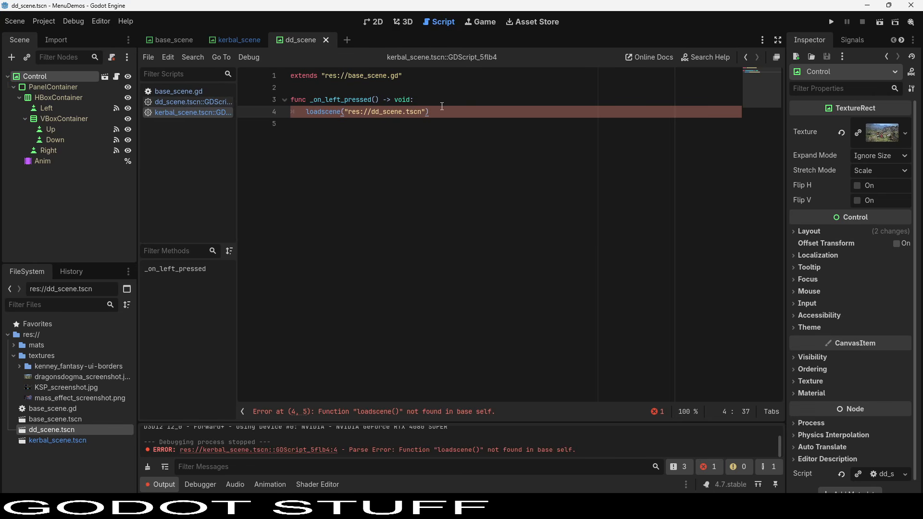
# Correct the function call in kerbal_scene's _on_left_pressed to load_scene and save the script.
pyautogui.click(383, 139)
pyautogui.click(322, 111)
pyautogui.write('_')
pyautogui.click(546, 99)
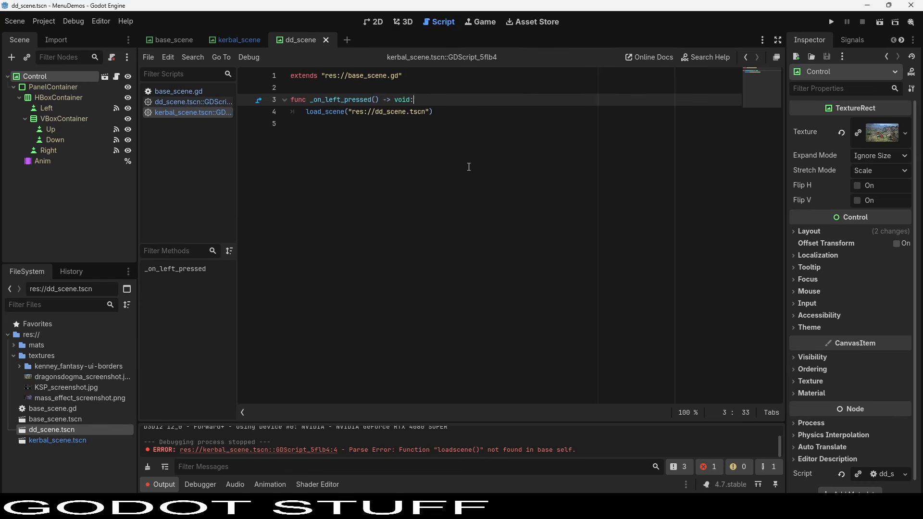
pyautogui.click(433, 141)
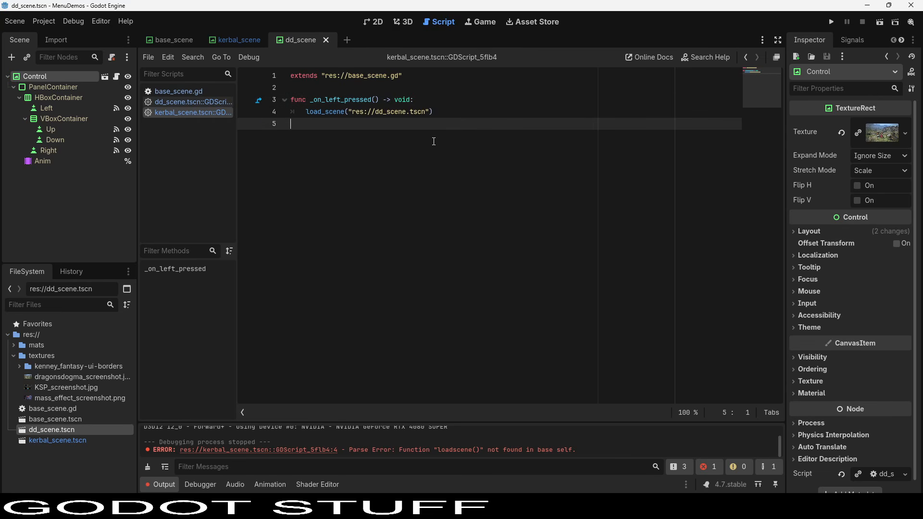
# Run the project, test switching between the kerbal and dd scenes with the in-game arrow buttons, and close the game.
pyautogui.press('F5')
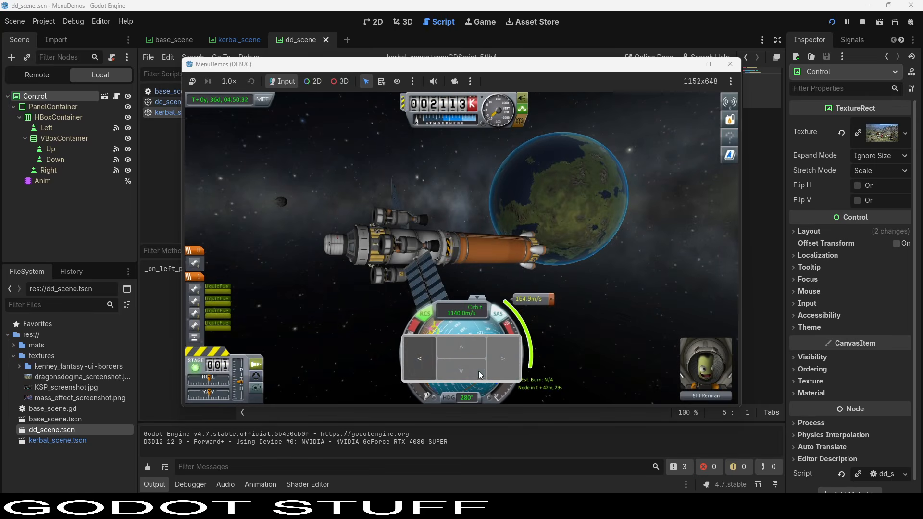
pyautogui.click(430, 350)
pyautogui.click(494, 365)
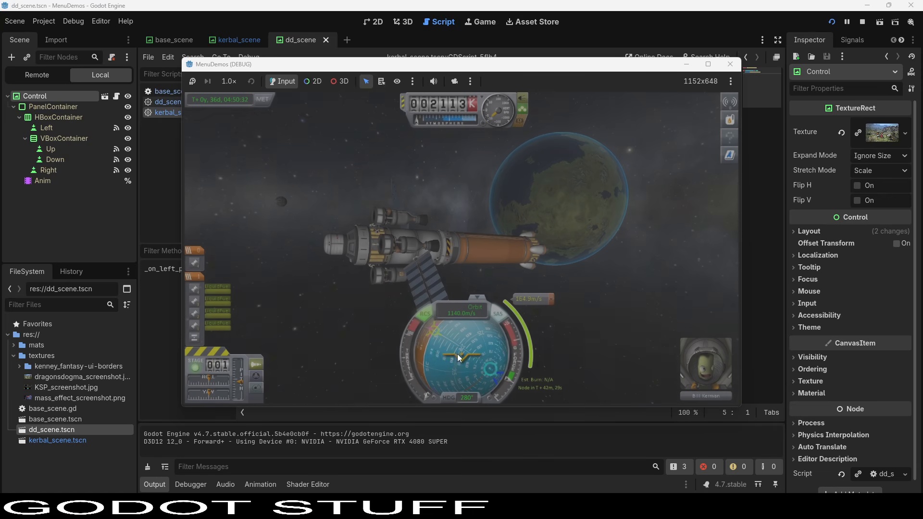
pyautogui.click(431, 355)
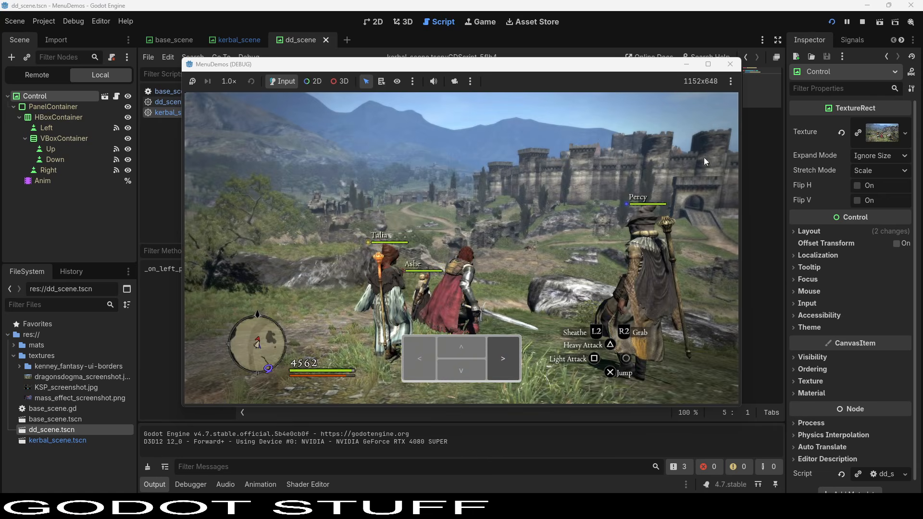
pyautogui.click(730, 64)
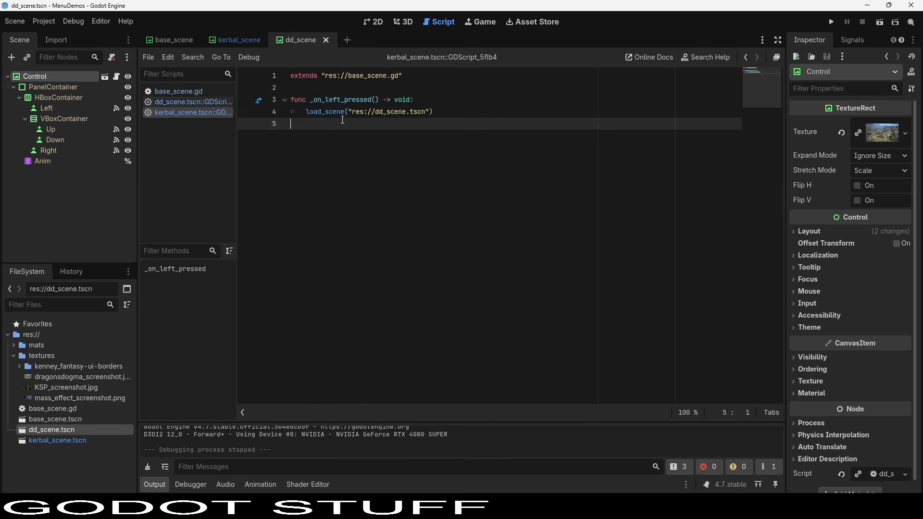
# Review the load_scene function in base_scene.gd around its queue_free() line.
pyautogui.click(195, 93)
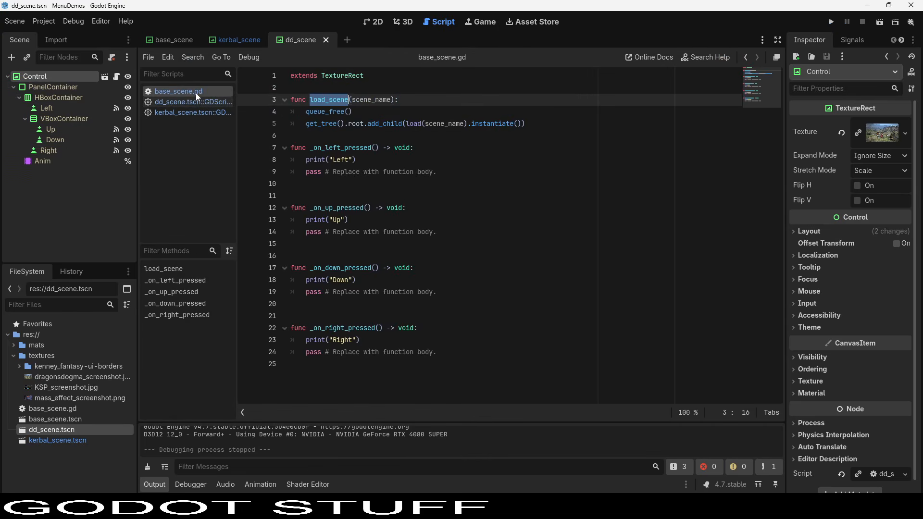
pyautogui.click(427, 101)
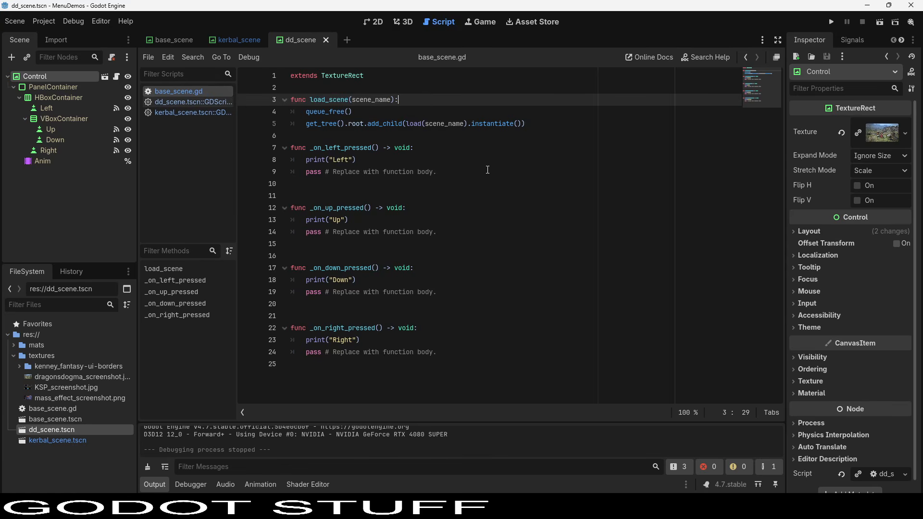
pyautogui.press('Down')
pyautogui.press('Home')
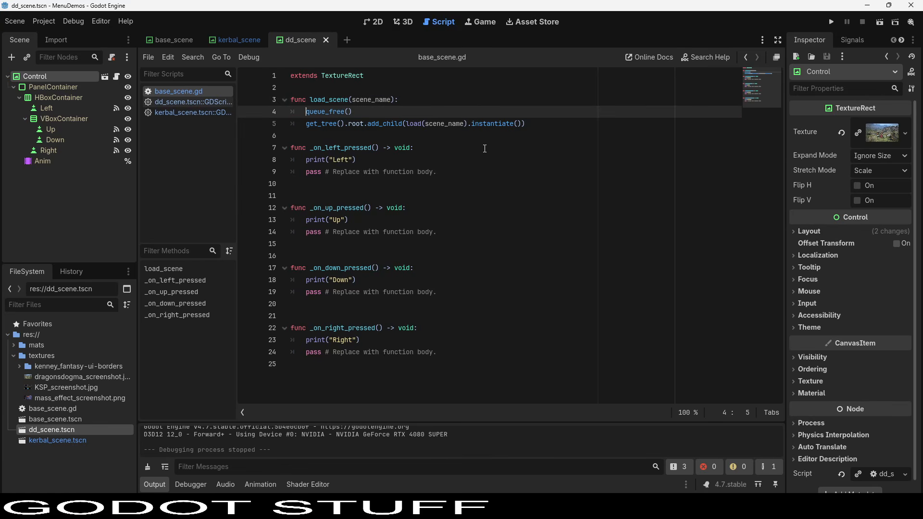
pyautogui.press('Up')
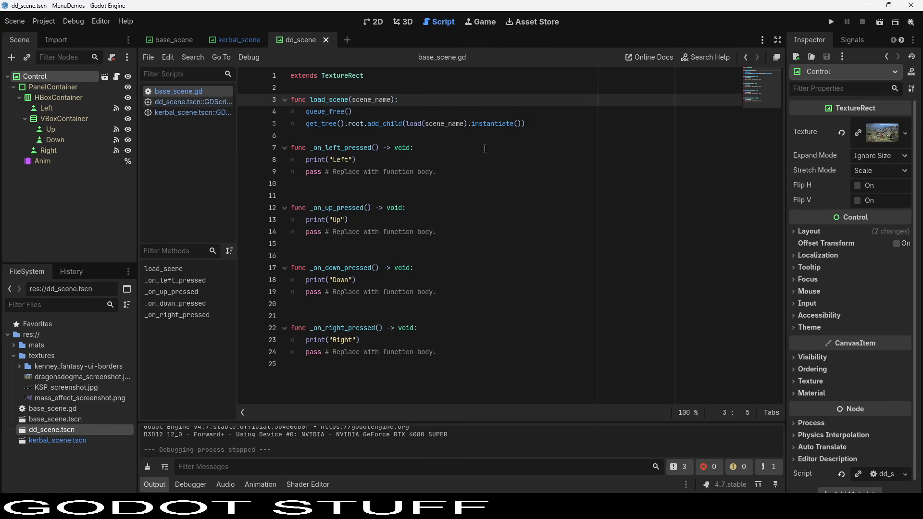
pyautogui.press('Down')
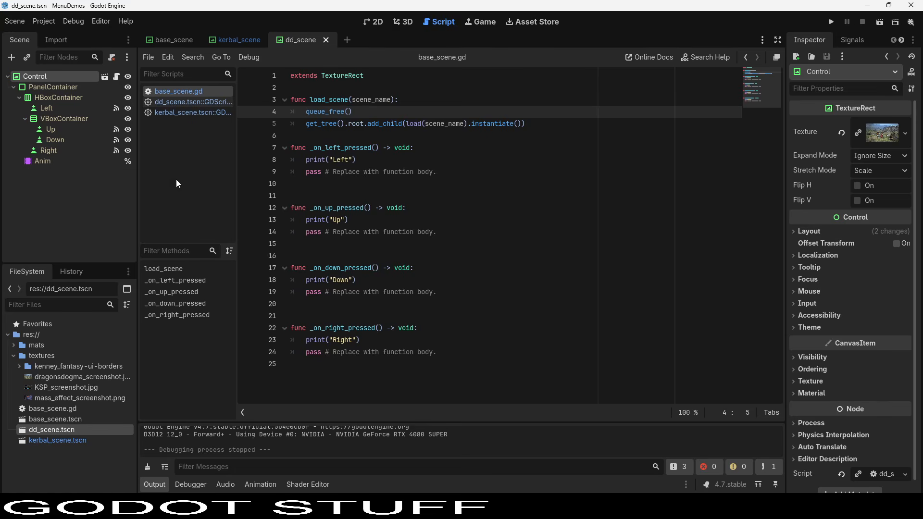
# Inspect dd_scene's Anim node in the 2D workspace and check which animation management options it offers.
pyautogui.click(48, 161)
pyautogui.click(377, 24)
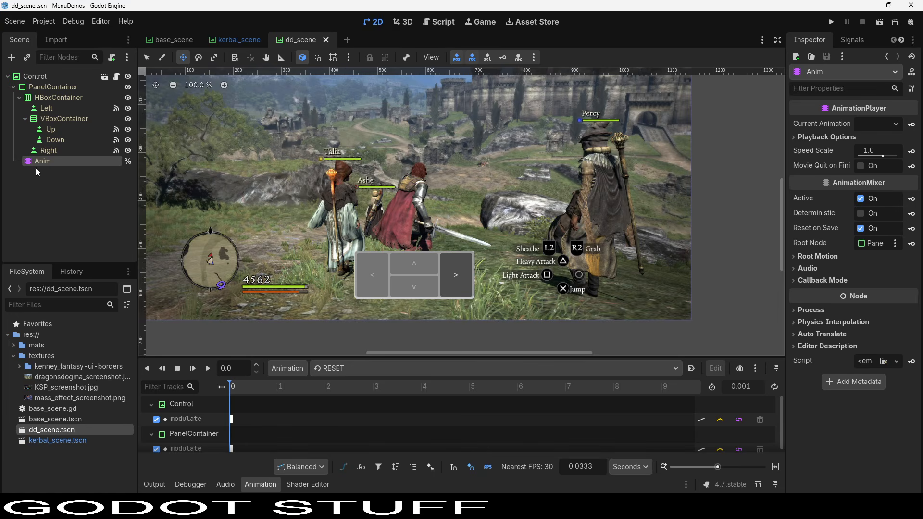
pyautogui.click(288, 369)
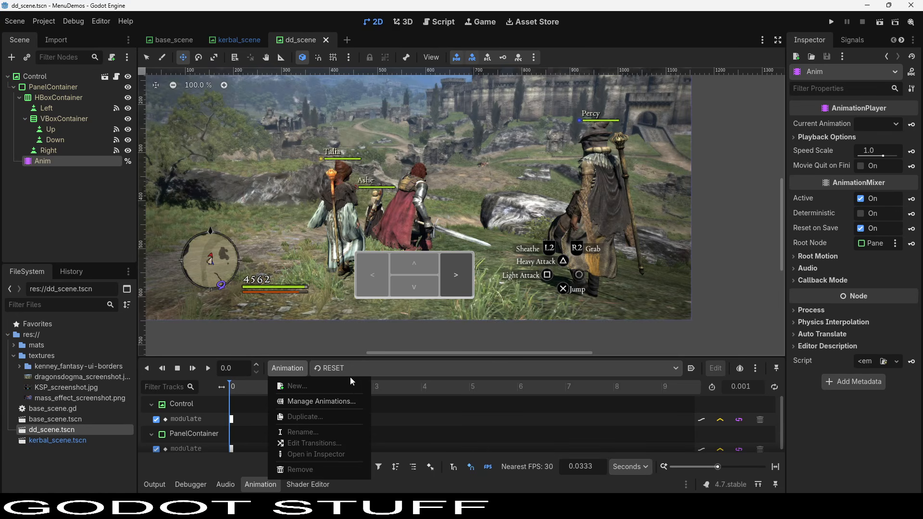
pyautogui.click(339, 367)
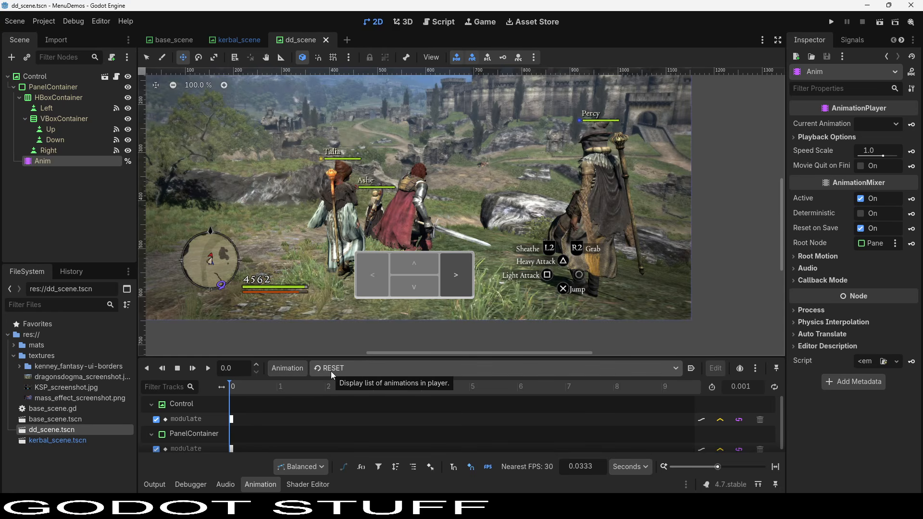
pyautogui.click(285, 371)
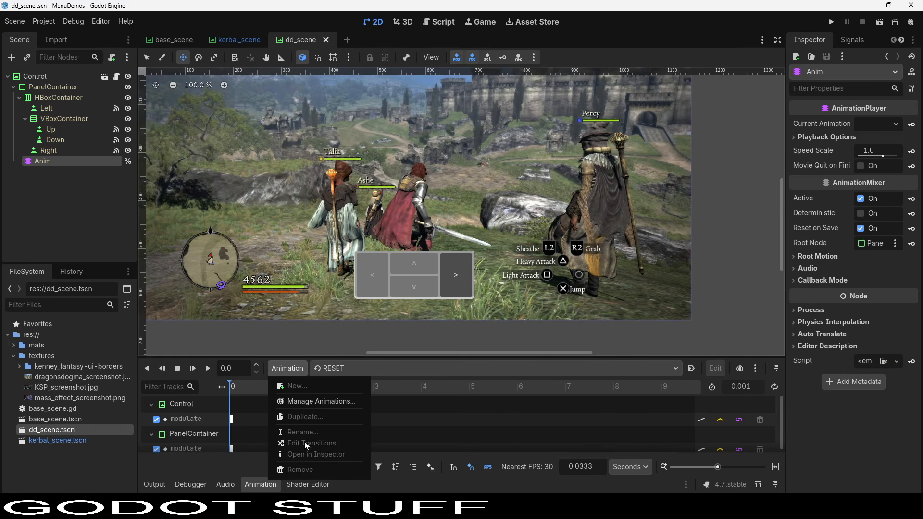
pyautogui.click(307, 40)
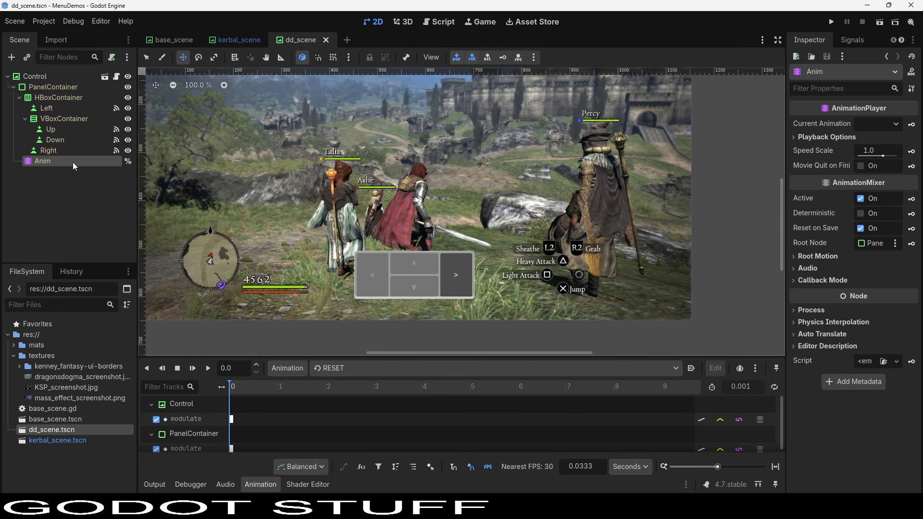
# Create a new animation named fade_to_black on the Anim node of base_scene.
pyautogui.click(169, 39)
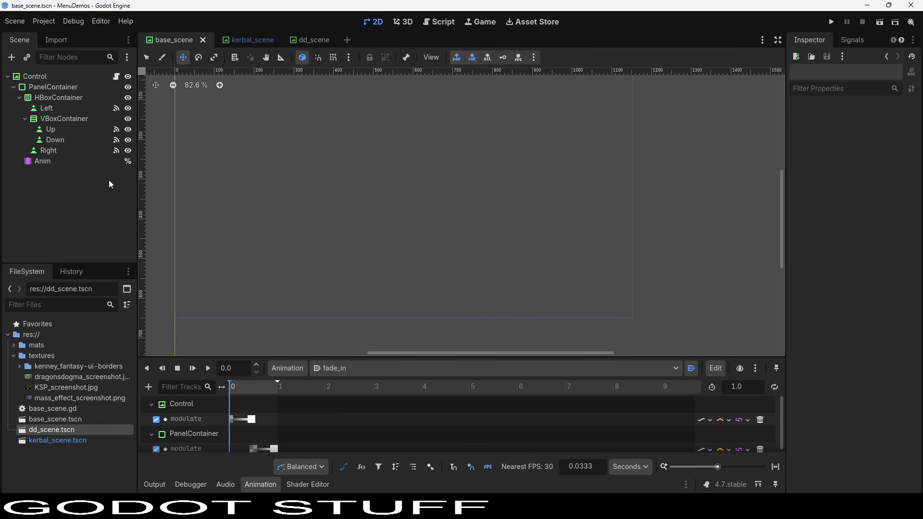
pyautogui.click(92, 164)
pyautogui.click(289, 368)
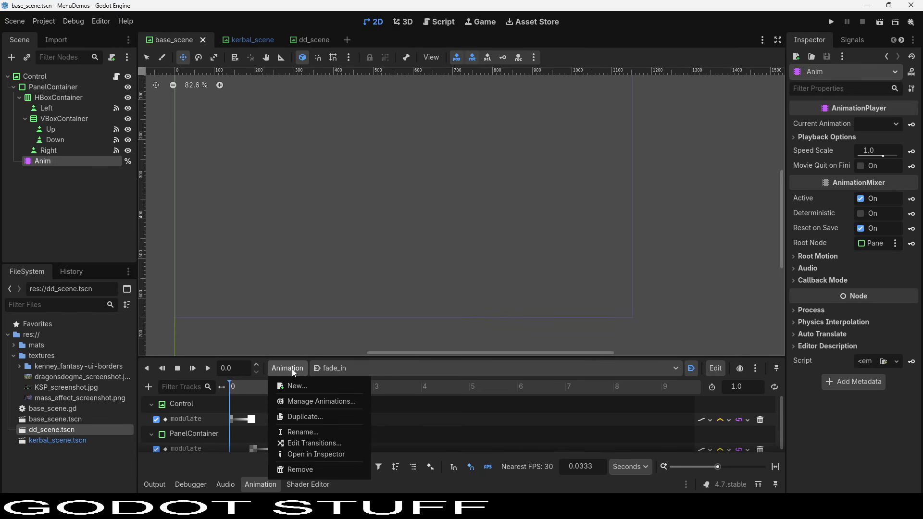
pyautogui.click(298, 384)
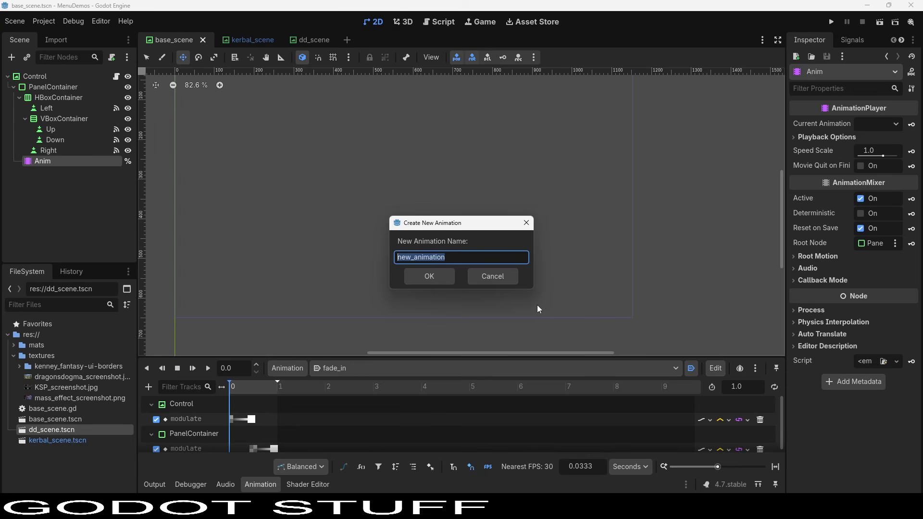
pyautogui.write('fade_to_black')
pyautogui.press('Return')
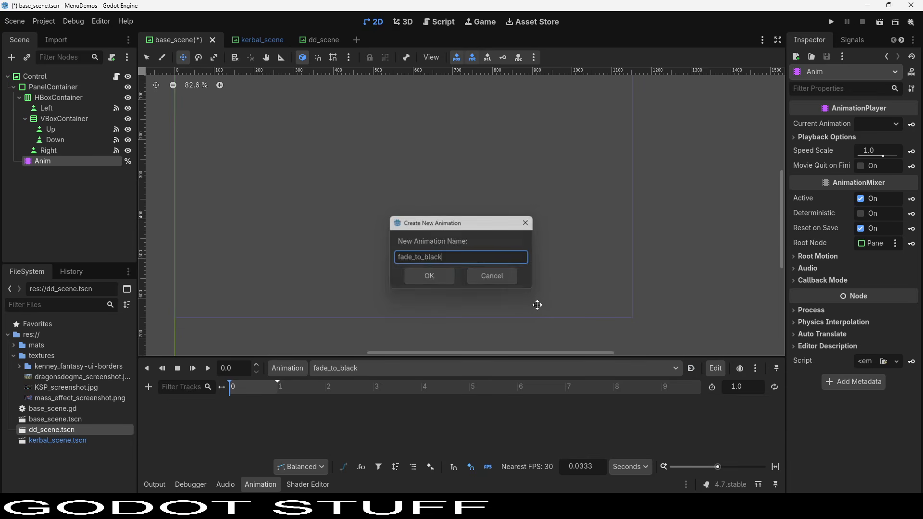
pyautogui.scroll(-3, 301, 173)
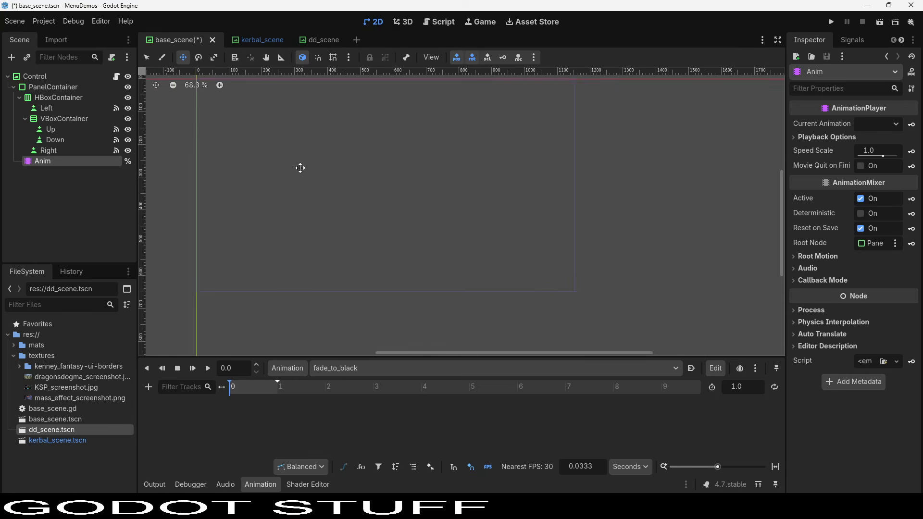
# Key the root Control's Modulate at 0 s in the fade_to_black animation, creating its track along with a RESET track.
pyautogui.scroll(1, 298, 195)
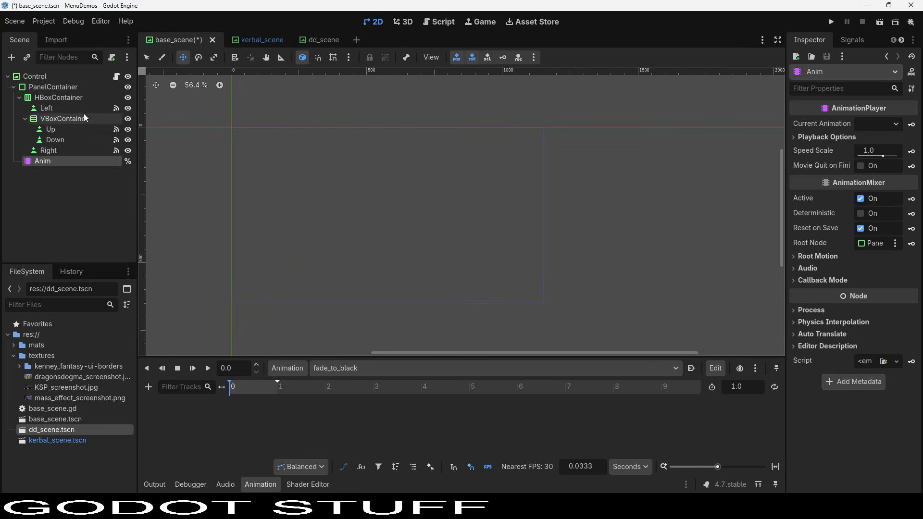
pyautogui.click(75, 77)
pyautogui.click(905, 385)
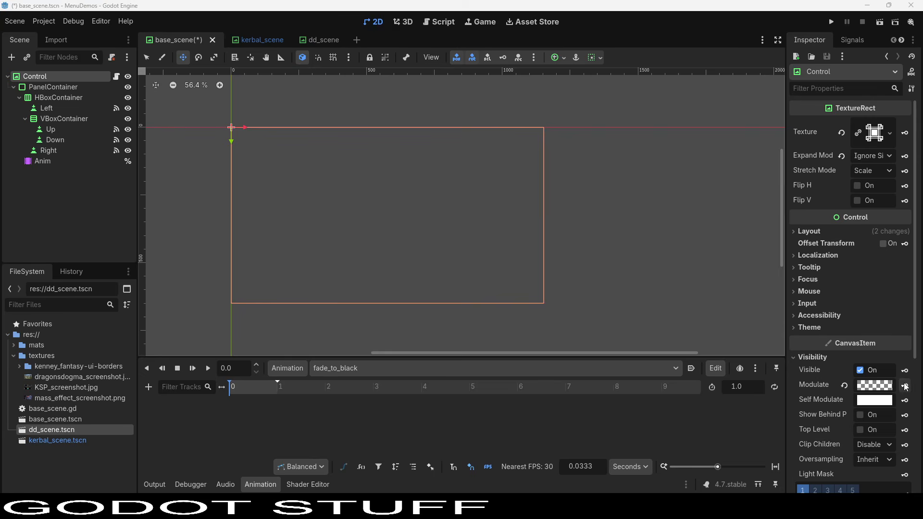
pyautogui.click(421, 287)
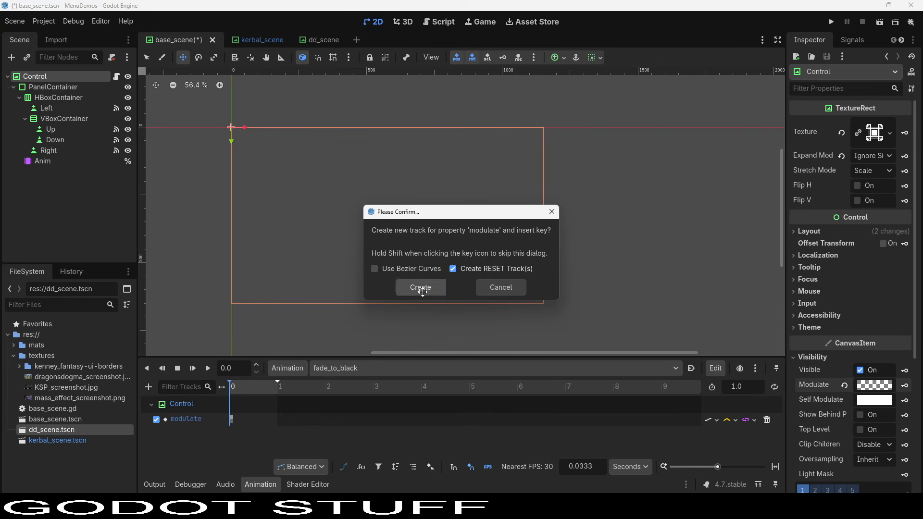
# Insert a second modulate key at 0.5 s in fade_to_black and set its value to opaque black, alpha 255.
pyautogui.rightClick(254, 422)
pyautogui.click(270, 431)
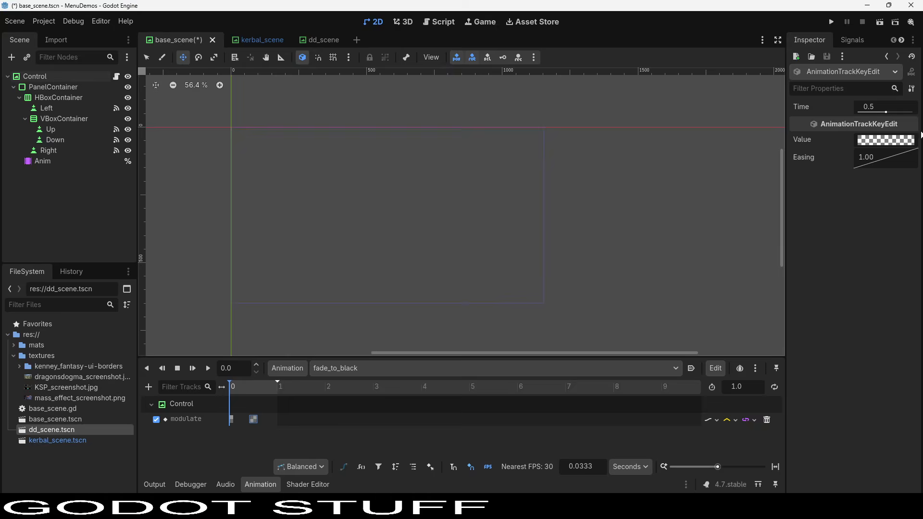
pyautogui.click(886, 140)
pyautogui.moveTo(906, 228); pyautogui.dragTo(908, 278)
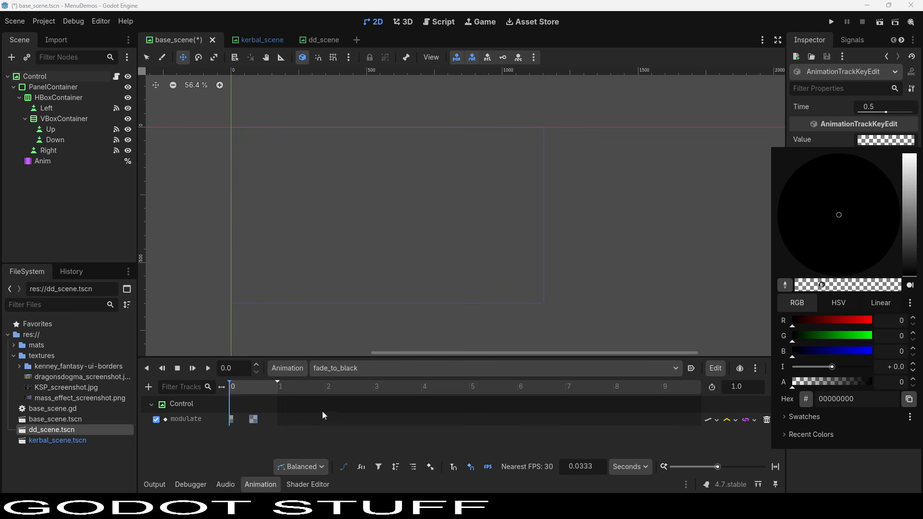
pyautogui.moveTo(799, 391); pyautogui.dragTo(872, 382)
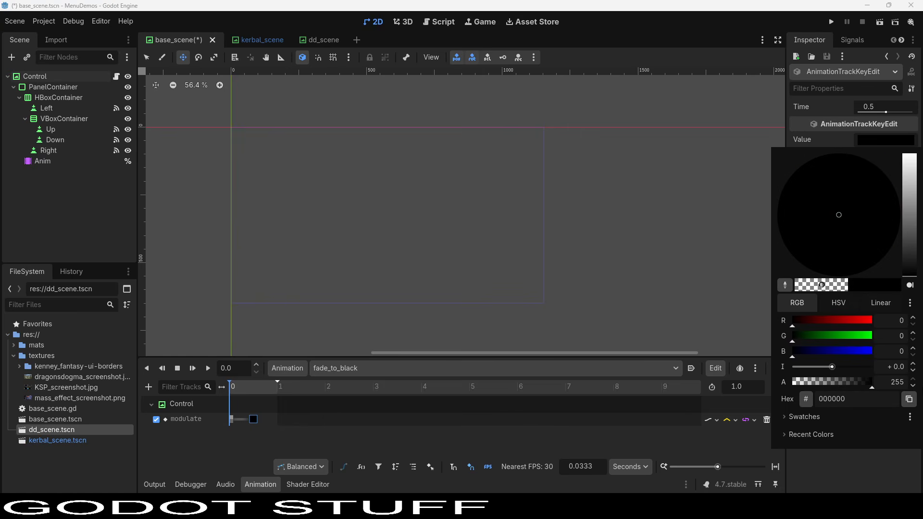
pyautogui.click(275, 442)
# Set the modulate key at 0 s to fully opaque white.
pyautogui.click(231, 419)
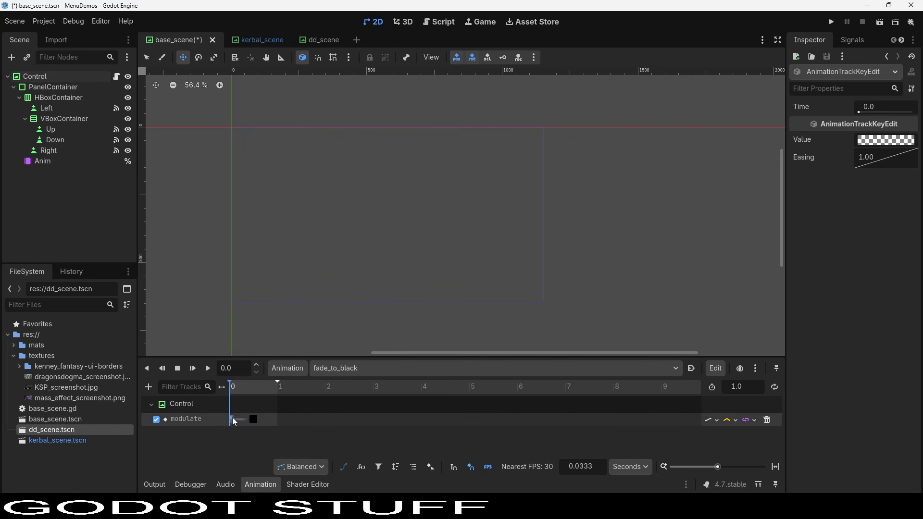
pyautogui.click(873, 145)
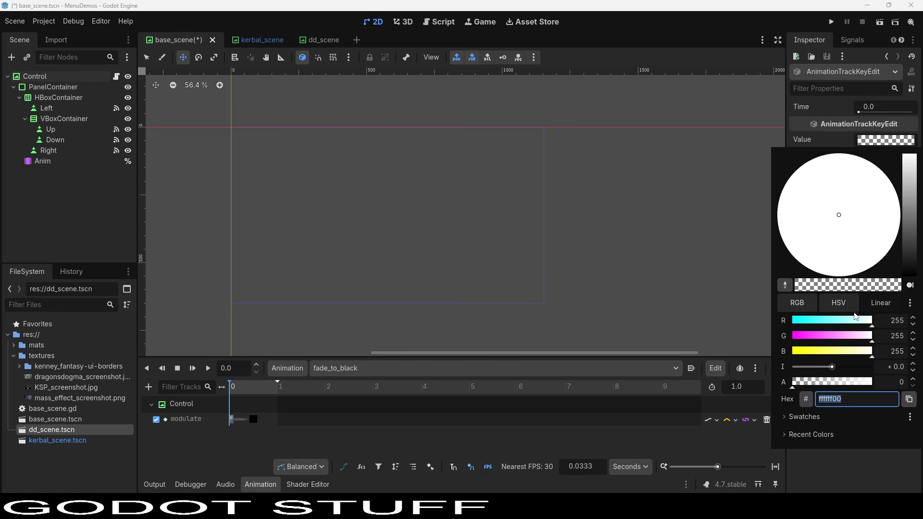
pyautogui.moveTo(844, 382); pyautogui.dragTo(915, 387)
pyautogui.click(338, 440)
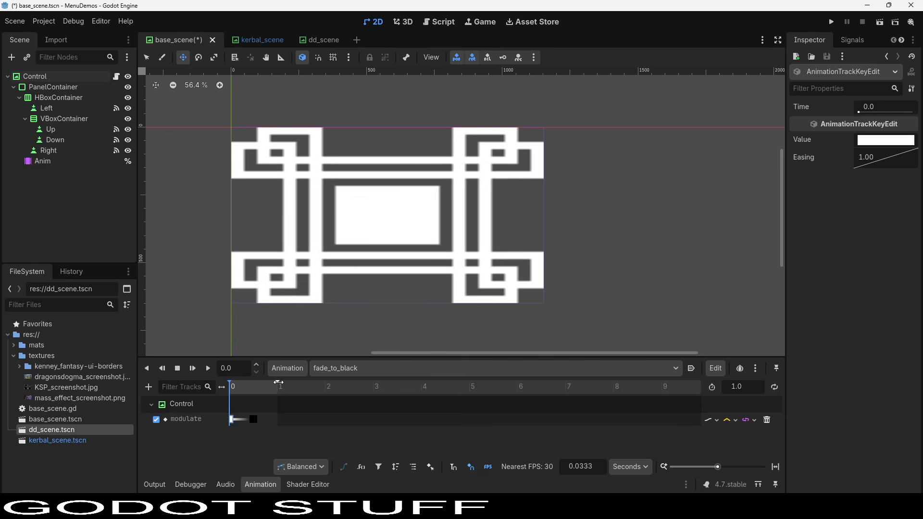
# Set the fade_to_black animation's length to 0.5 seconds and save base_scene.
pyautogui.moveTo(274, 382); pyautogui.dragTo(263, 387)
pyautogui.click(745, 387)
pyautogui.write('0.5')
pyautogui.press('Return')
pyautogui.moveTo(237, 388)
pyautogui.mouseDown()
pyautogui.moveTo(257, 388)
pyautogui.moveTo(231, 387)
pyautogui.mouseUp()
pyautogui.hotkey('ctrl', 's')
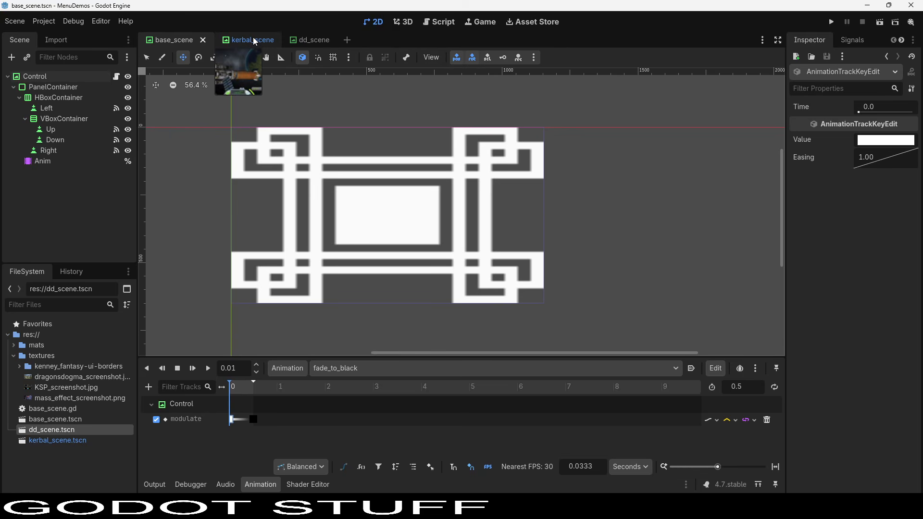
# Insert a %Anim.play line above queue_free() in the load_scene function of base_scene.gd.
pyautogui.click(307, 38)
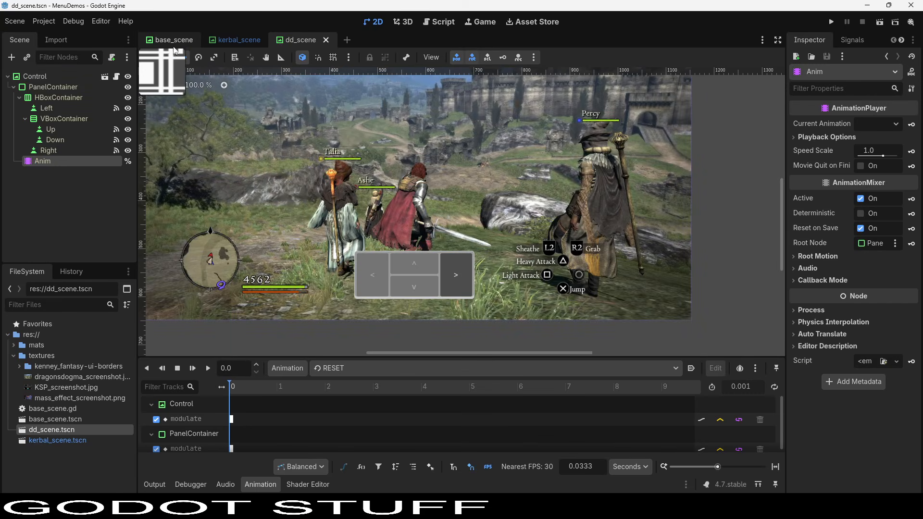
pyautogui.click(168, 41)
pyautogui.click(298, 40)
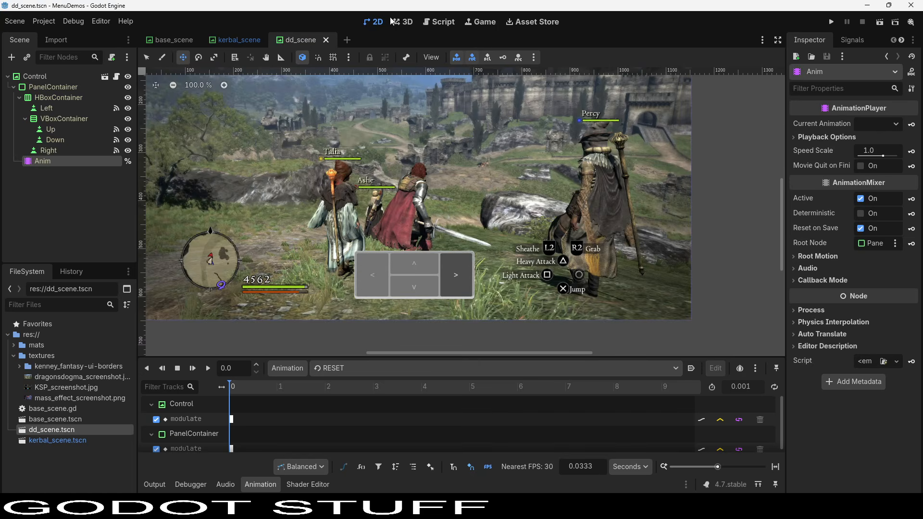
pyautogui.click(438, 22)
pyautogui.click(397, 100)
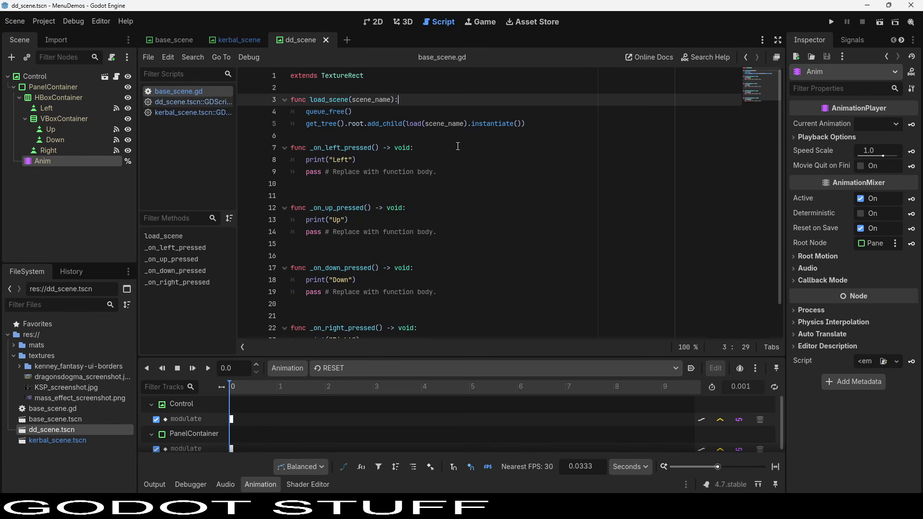
pyautogui.press('Return')
pyautogui.write('%Anim.pl')
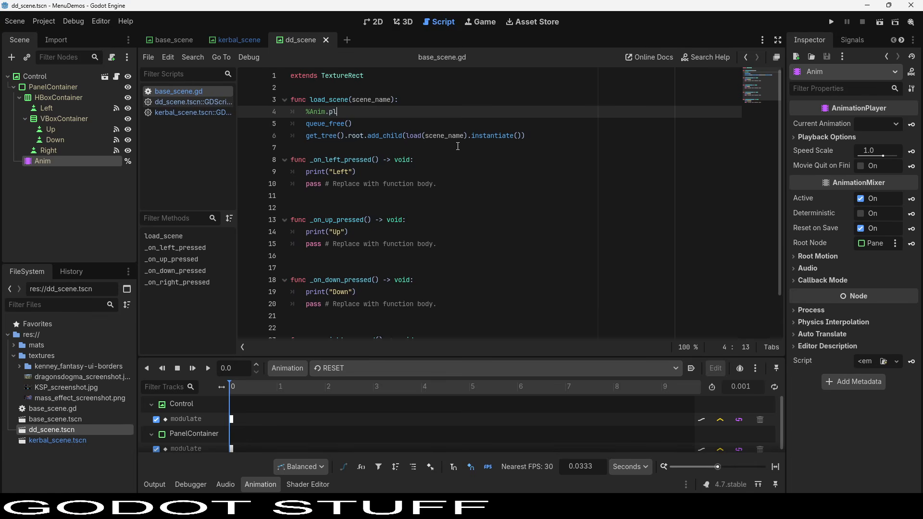
pyautogui.write('ay')
# Rewrite the new line in load_scene as the method call %Anim.play(), keeping queue_free() on its own line below.
pyautogui.press('Escape')
pyautogui.hotkey('ctrl', 'shift', 'Left')
pyautogui.press('Delete')
pyautogui.press('Delete')
pyautogui.press('BackSpace')
pyautogui.press('Return')
pyautogui.press('Up')
pyautogui.press('Down')
pyautogui.hotkey('shift', 'Tab')
pyautogui.press('Up')
pyautogui.press('End')
pyautogui.write('.pla')
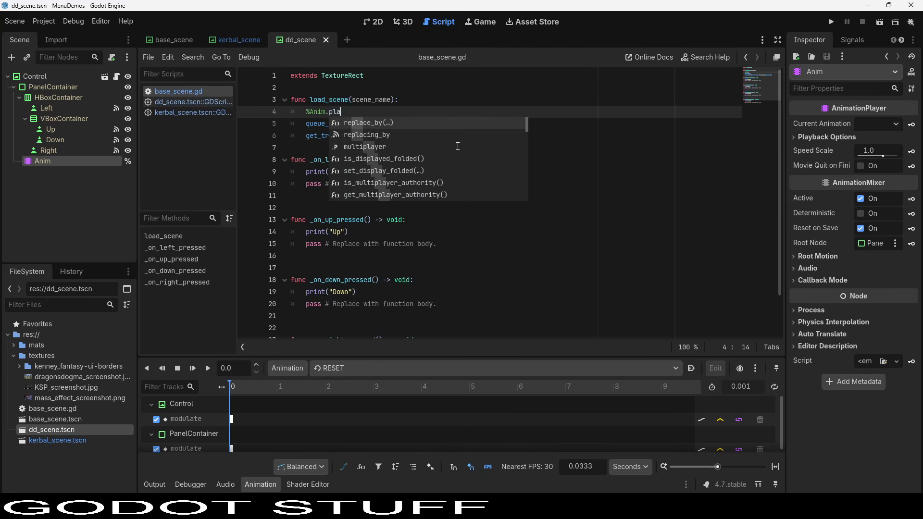
pyautogui.write('y(')
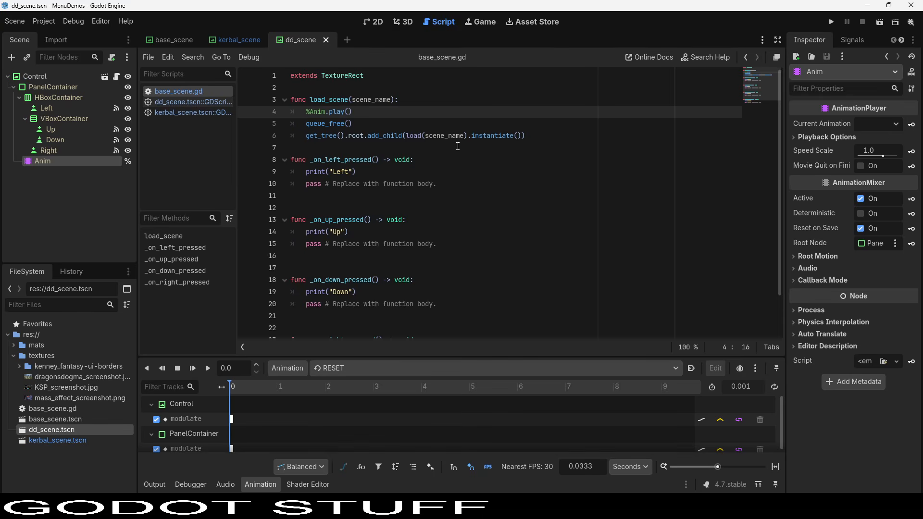
# With base_scene active, re-enter the play call on %Anim in load_scene and pass it "fade_to_black".
pyautogui.click(174, 40)
pyautogui.click(376, 113)
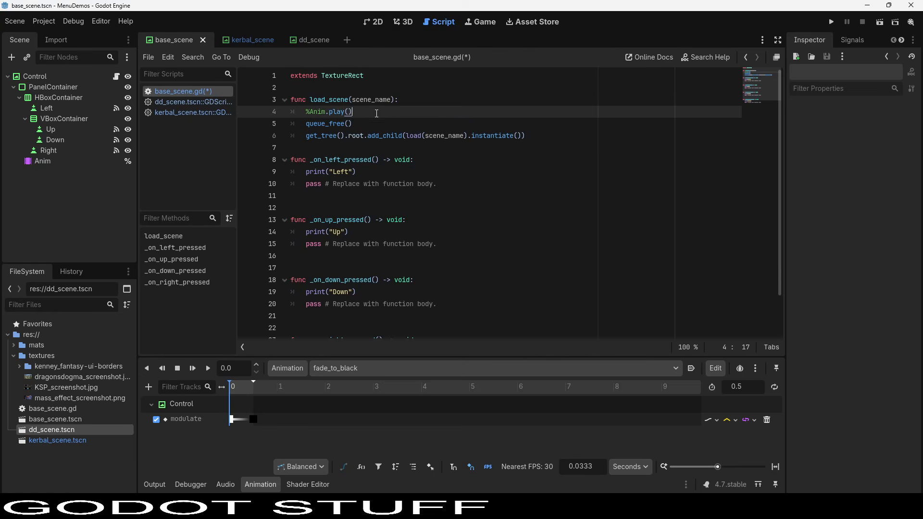
pyautogui.press('BackSpace')
pyautogui.press('BackSpace')
pyautogui.press('BackSpace')
pyautogui.press('BackSpace')
pyautogui.press('BackSpace')
pyautogui.press('BackSpace')
pyautogui.press('BackSpace')
pyautogui.write('.')
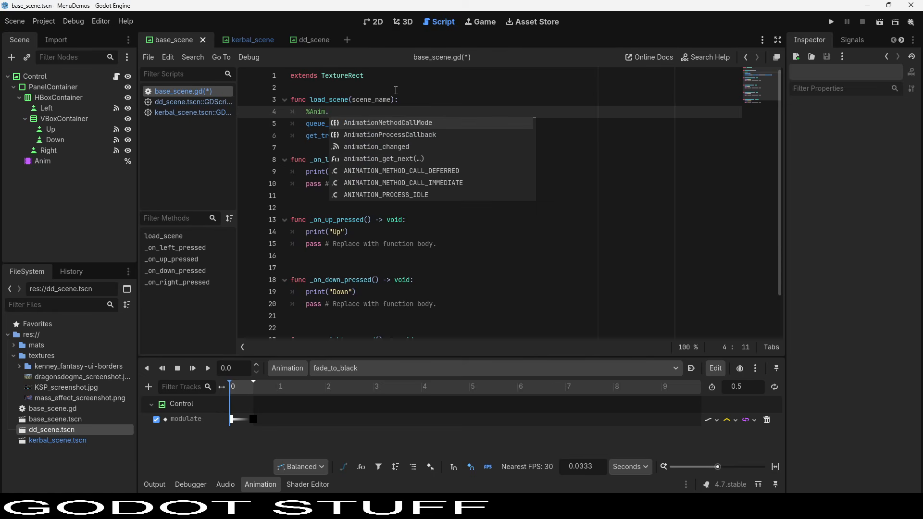
pyautogui.write('play(')
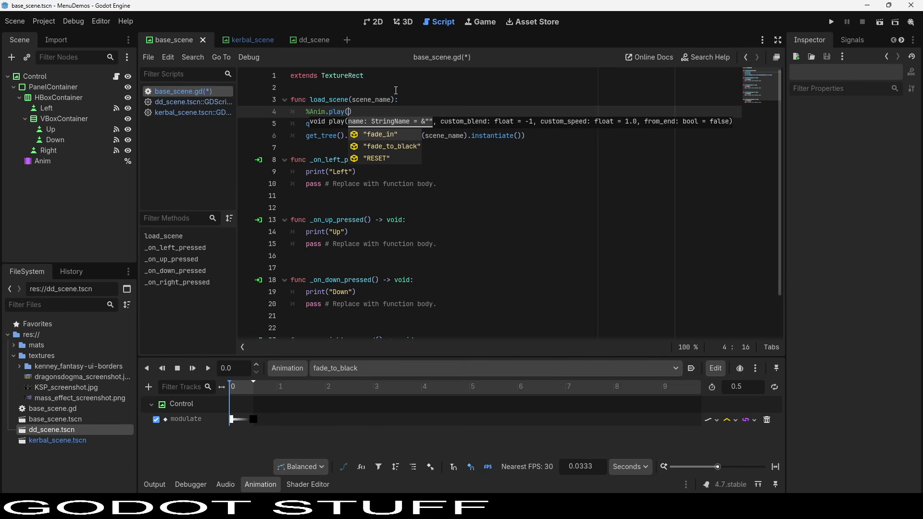
pyautogui.press('Down')
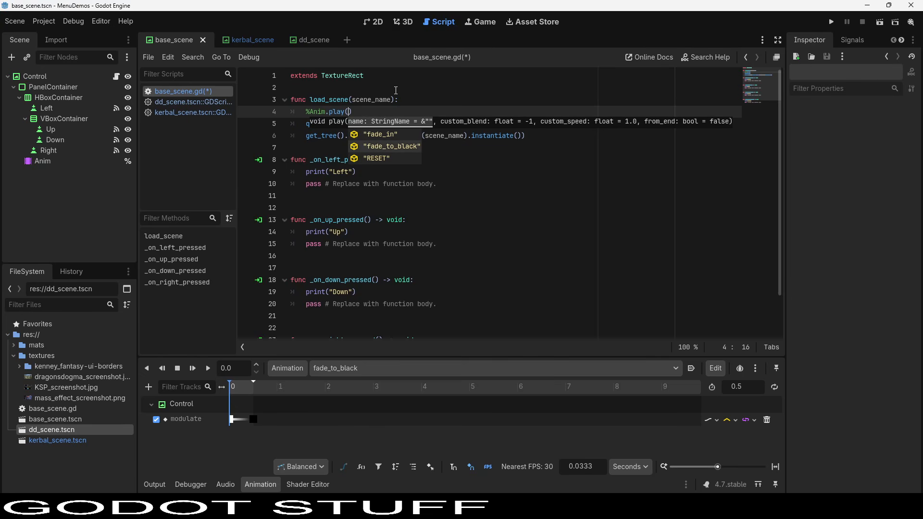
pyautogui.press('Return')
pyautogui.press('End')
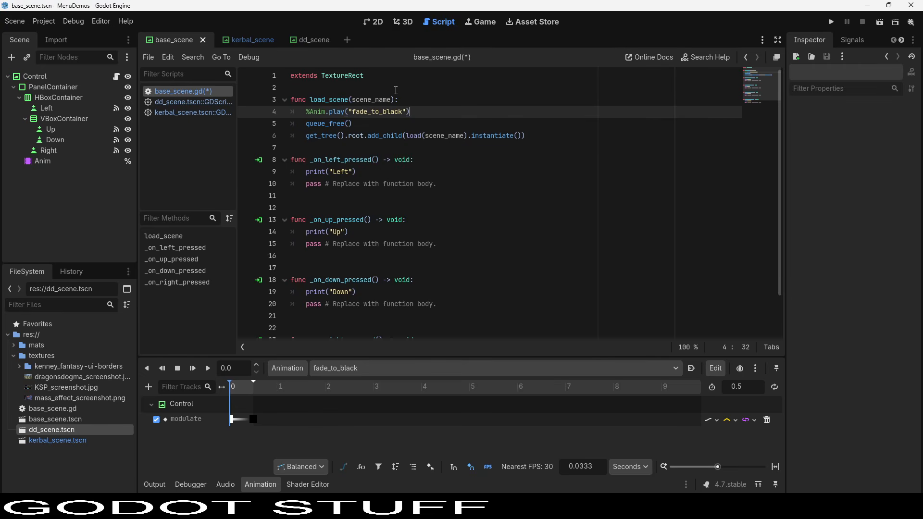
# Add the line await %Anim.animation_finished below the fade_to_black play call.
pyautogui.press('Return')
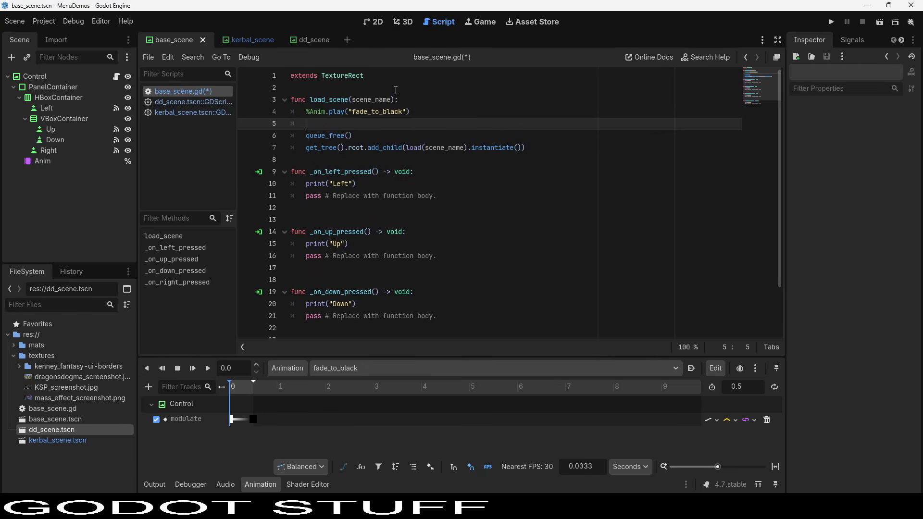
pyautogui.write('await %Anim.anima')
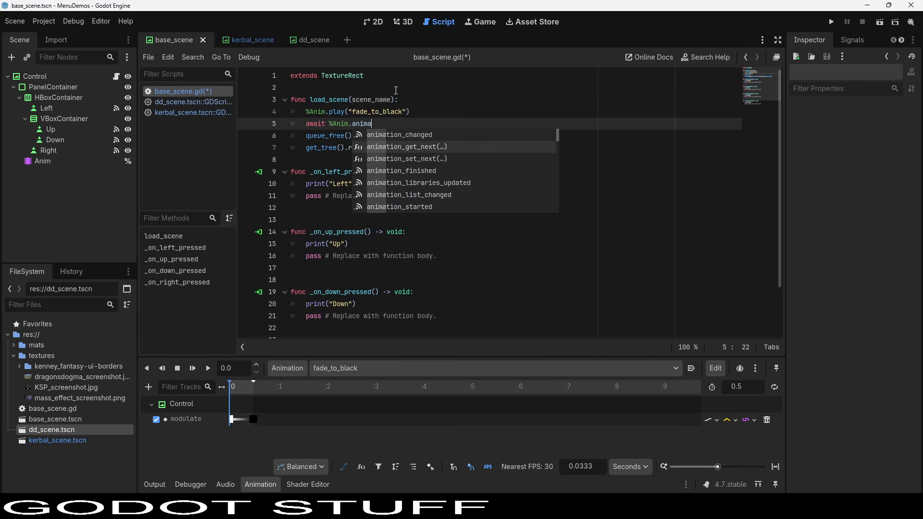
pyautogui.press('Down')
pyautogui.press('Down')
pyautogui.press('Return')
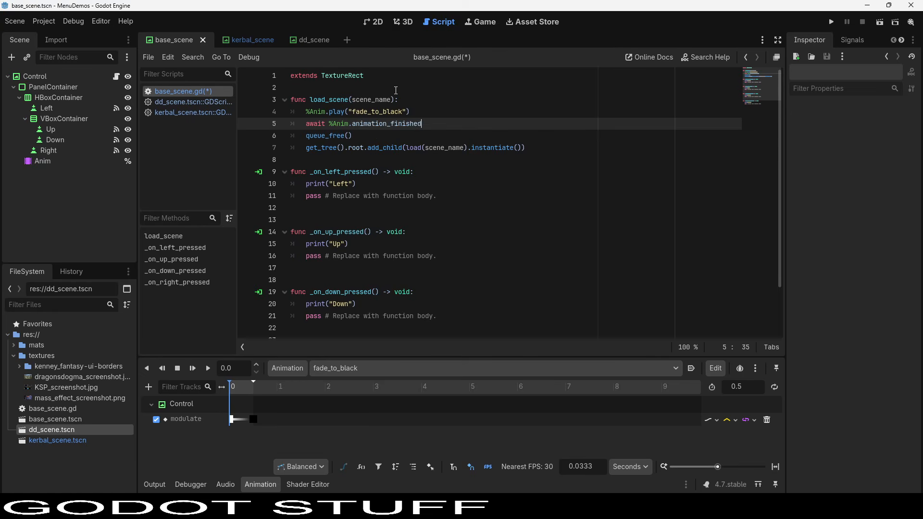
# Move the get_tree().root.add_child line to the start of load_scene and add a blank line after it.
pyautogui.hotkey('ctrl', 'shift', 'Right')
pyautogui.press('Down')
pyautogui.press('Down')
pyautogui.press('Home')
pyautogui.hotkey('shift', 'End')
pyautogui.hotkey('ctrl', 'c')
pyautogui.press('BackSpace')
pyautogui.press('Up')
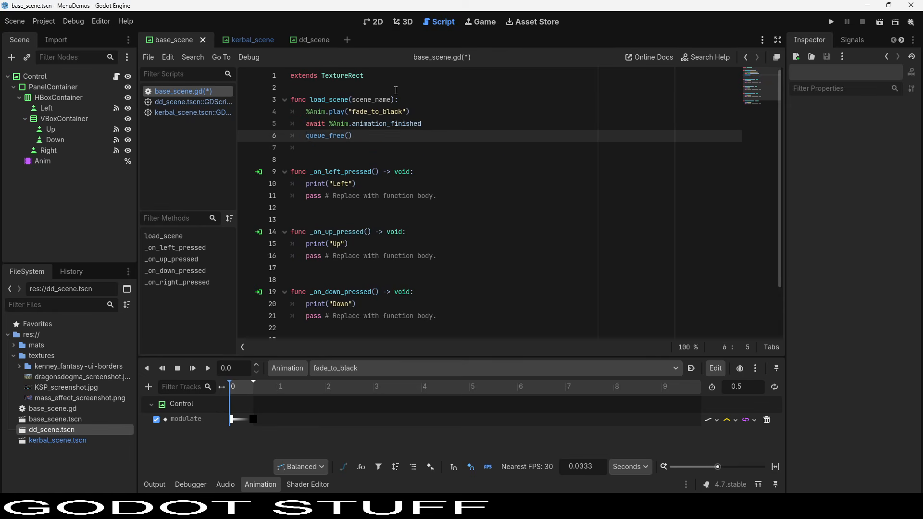
pyautogui.press('Up')
pyautogui.press('Up')
pyautogui.press('Up')
pyautogui.press('End')
pyautogui.press('Return')
pyautogui.hotkey('ctrl', 'v')
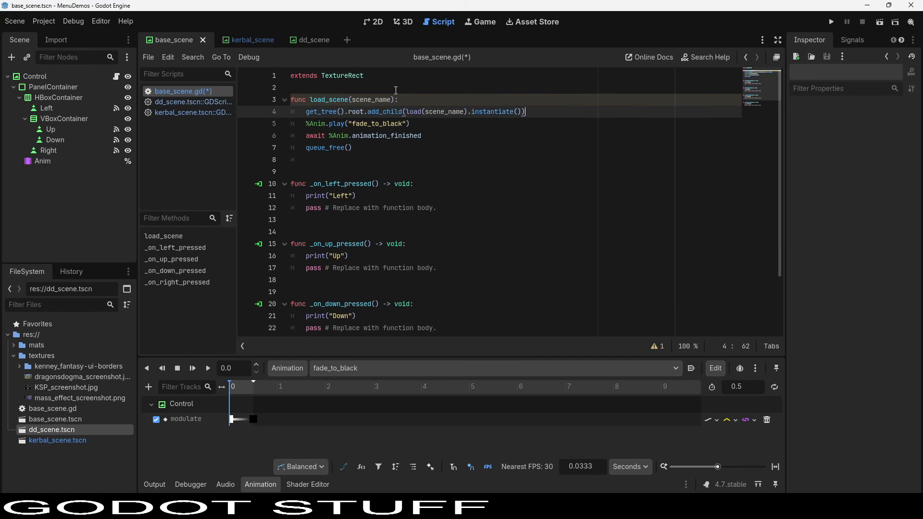
pyautogui.press('Return')
# Review the order of the add_child, play and await lines in load_scene.
pyautogui.press('Down')
pyautogui.press('Down')
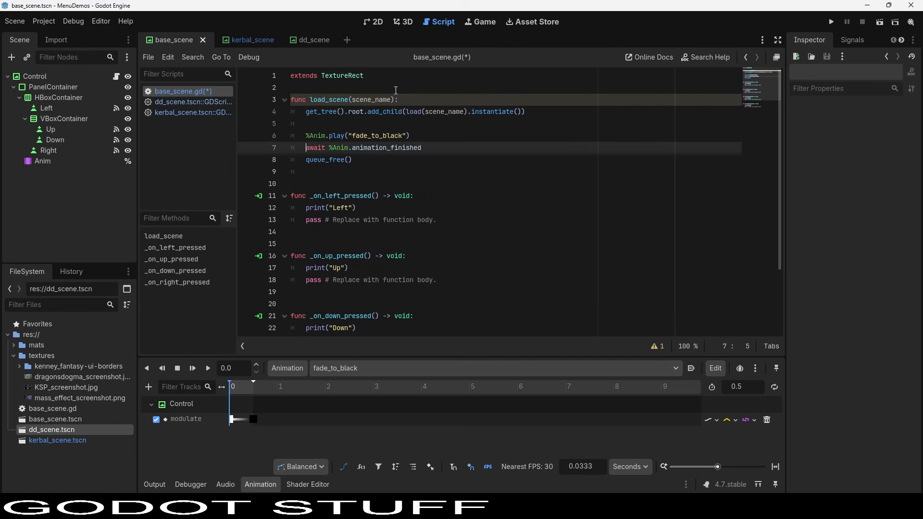
pyautogui.press('Right')
pyautogui.press('Right')
pyautogui.press('Right')
pyautogui.press('Right')
pyautogui.press('Right')
pyautogui.press('Right')
pyautogui.press('Right')
pyautogui.press('Right')
pyautogui.press('Right')
pyautogui.press('Right')
pyautogui.press('Right')
pyautogui.press('Right')
pyautogui.press('Right')
pyautogui.press('Right')
pyautogui.press('Right')
pyautogui.press('Right')
pyautogui.press('Right')
pyautogui.press('Right')
pyautogui.press('Right')
pyautogui.press('Right')
pyautogui.press('Right')
pyautogui.press('Up')
pyautogui.press('Up')
pyautogui.press('Up')
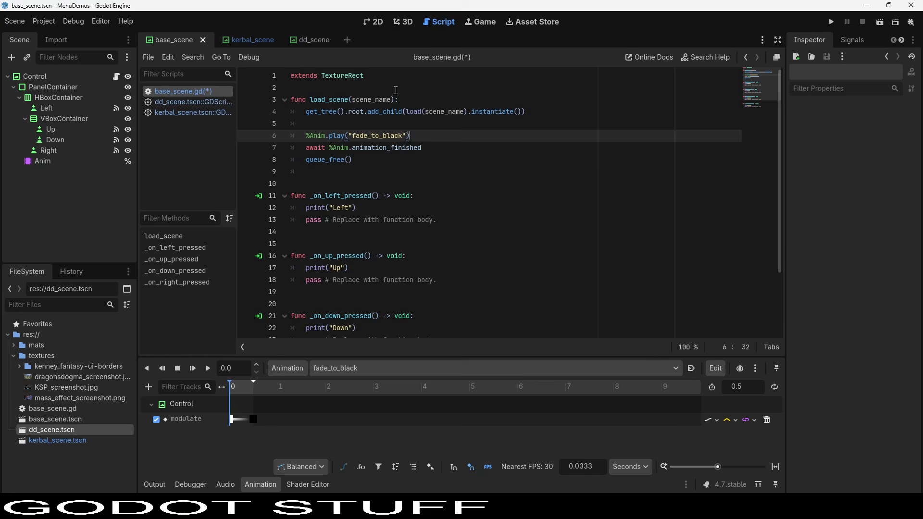
pyautogui.press('Home')
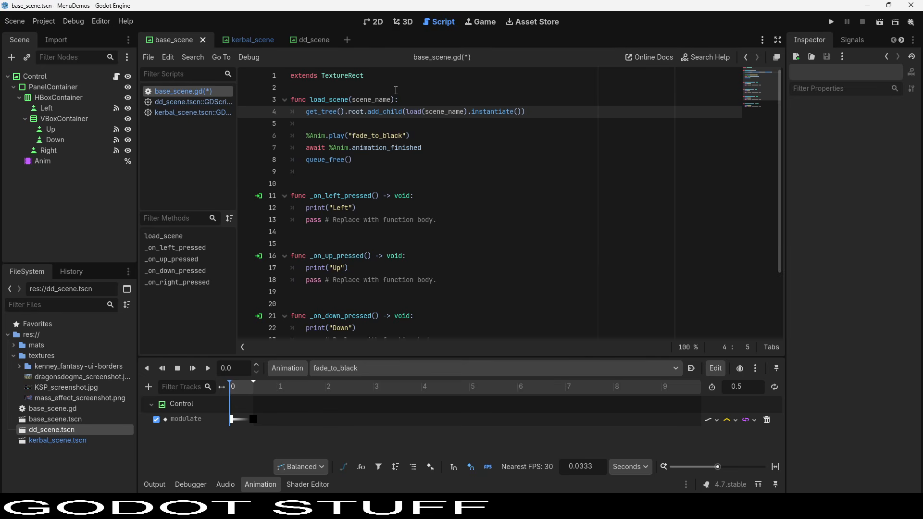
# Add the line await get_tree().create_timer(0.5).timeout between the animation_finished await and queue_free().
pyautogui.press('Down')
pyautogui.press('Down')
pyautogui.press('Down')
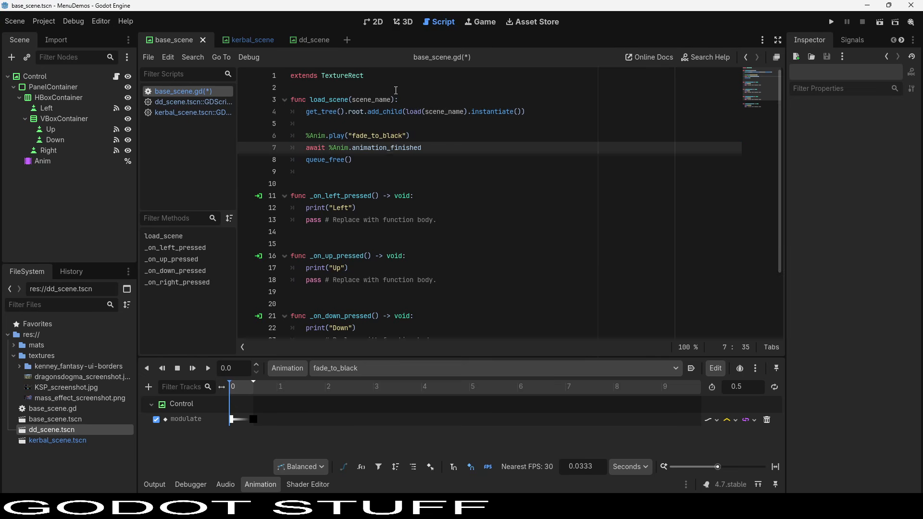
pyautogui.press('Return')
pyautogui.write('aw')
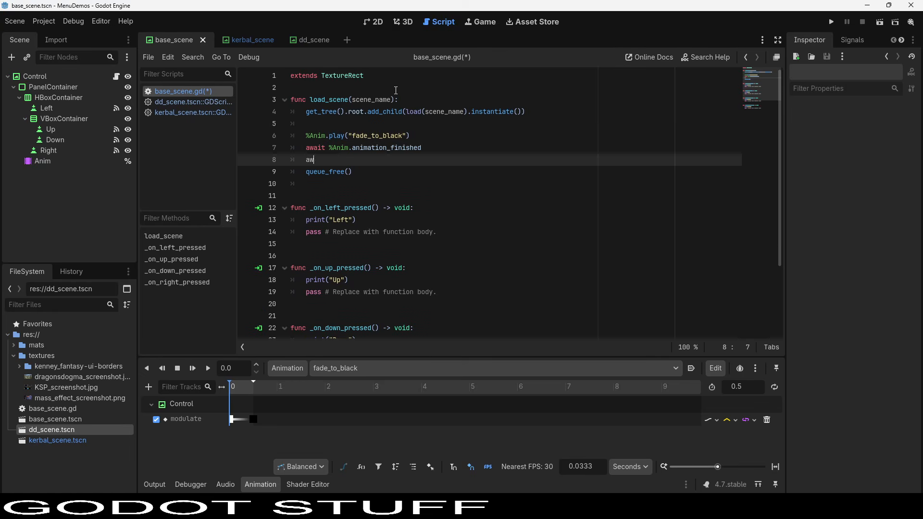
pyautogui.write('ait get_tree().')
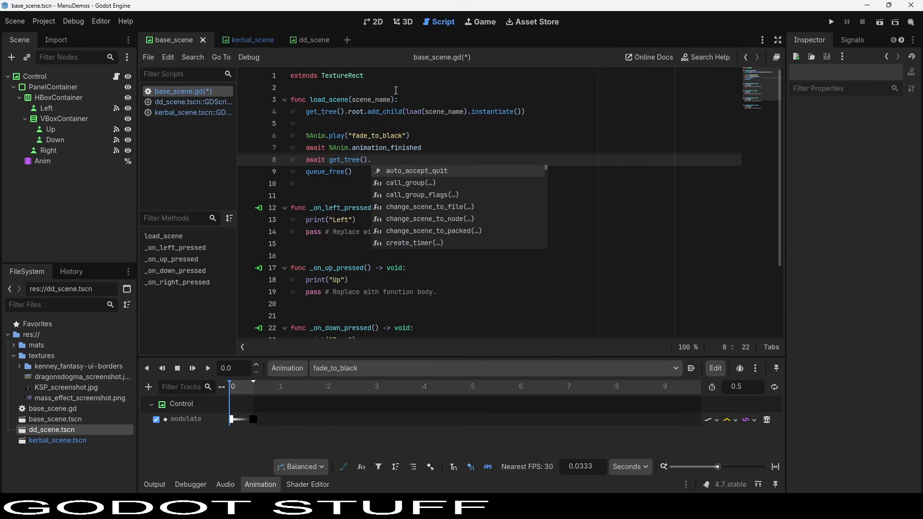
pyautogui.write('create_timer()')
pyautogui.press('Return')
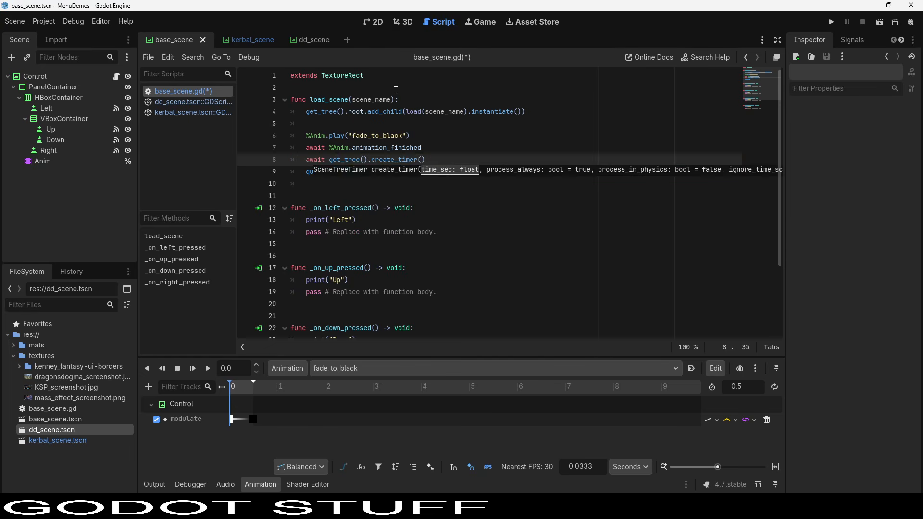
pyautogui.write('0.5).')
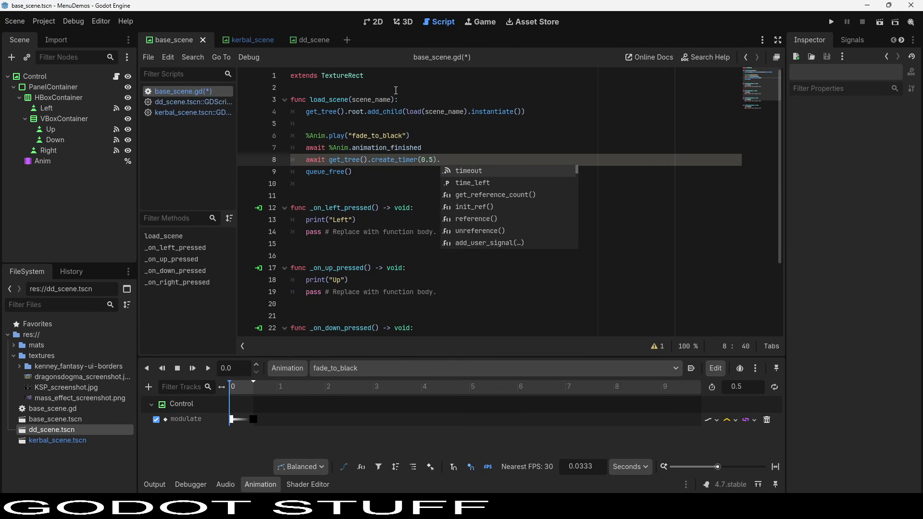
pyautogui.press('Return')
pyautogui.press('Down')
pyautogui.press('Up')
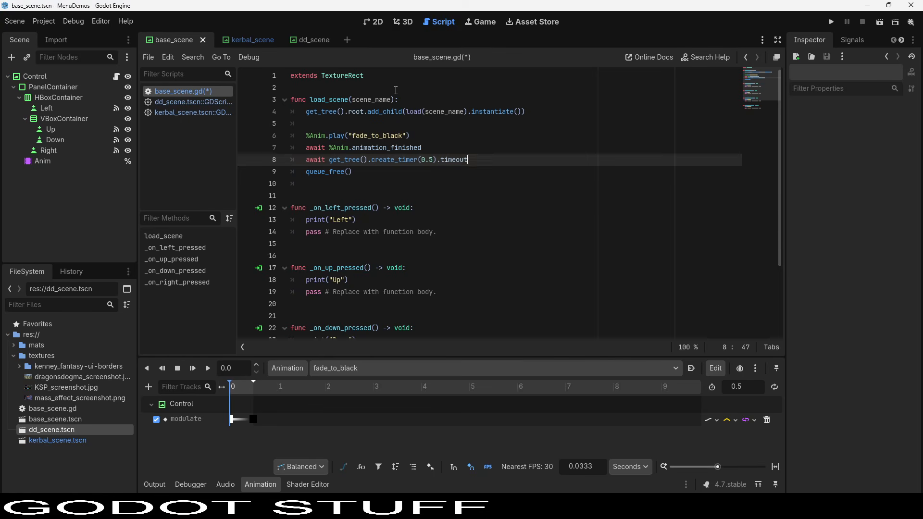
# Save base_scene.gd and run the project, switching back and forth between the Kerbal and Dragon's Dogma scenes to check the fades.
pyautogui.press('Up')
pyautogui.hotkey('ctrl', 's')
pyautogui.press('F5')
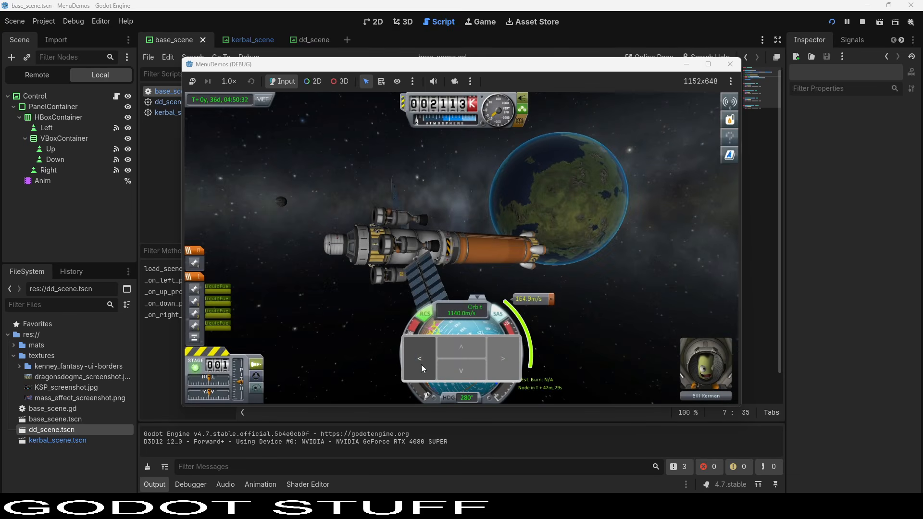
pyautogui.click(415, 369)
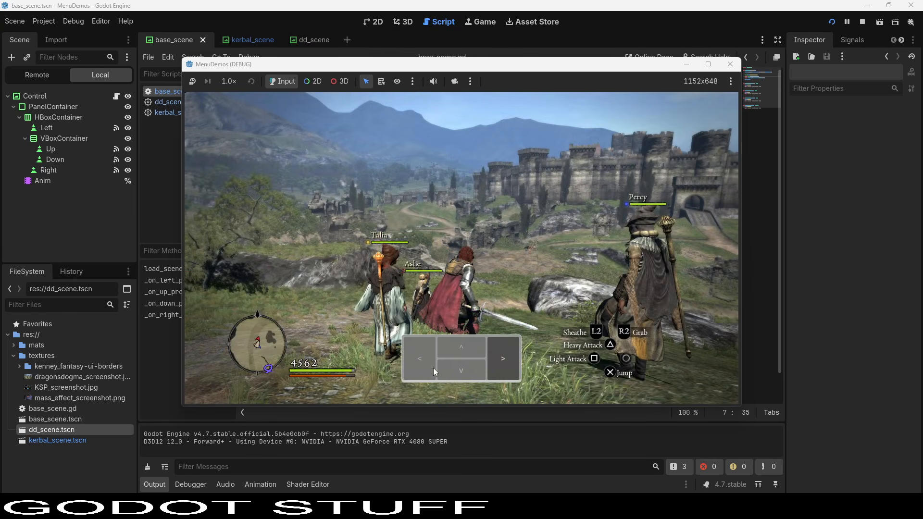
pyautogui.click(512, 362)
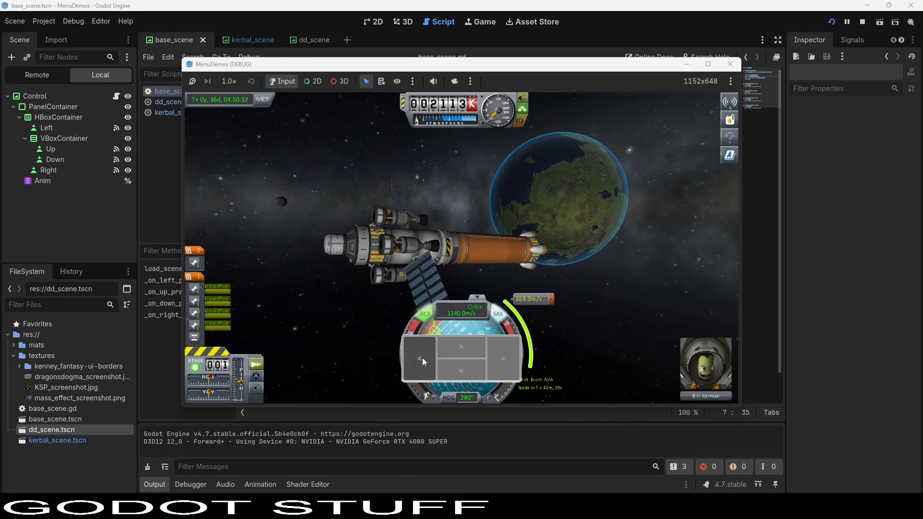
pyautogui.click(422, 358)
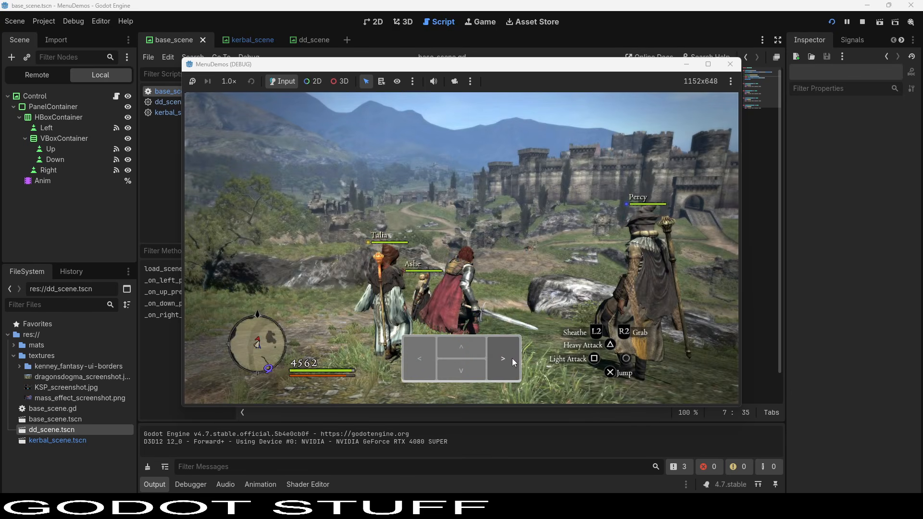
pyautogui.click(512, 359)
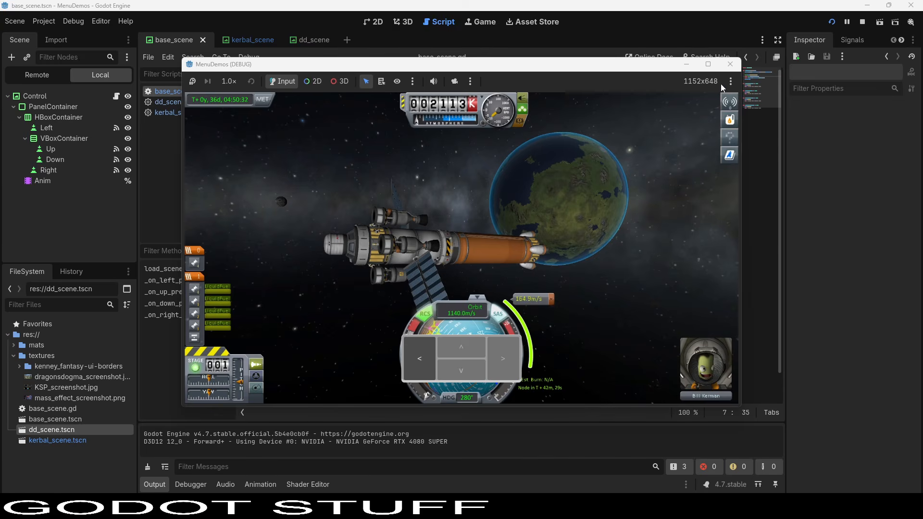
pyautogui.click(730, 64)
# Comment out the animation_finished await and the 0.5-second timer await in load_scene.
pyautogui.click(307, 136)
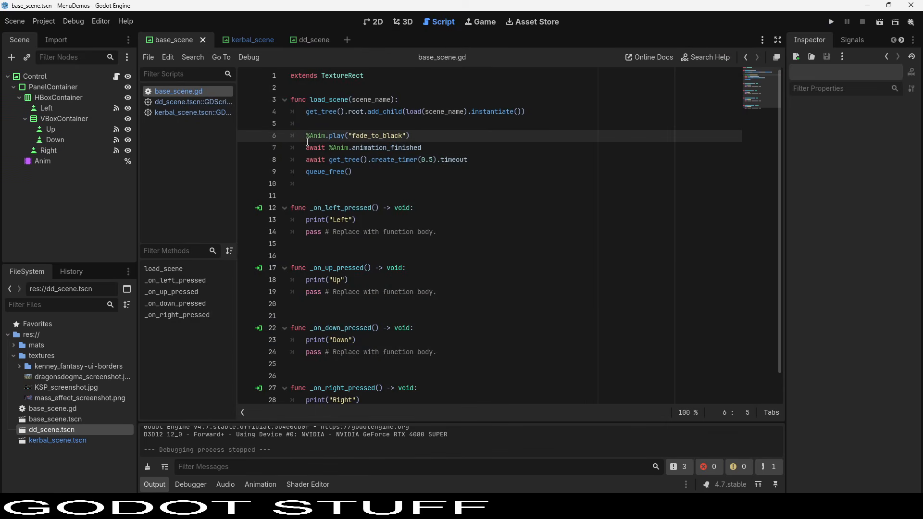
pyautogui.press('Down')
pyautogui.hotkey('ctrl', 'k')
pyautogui.press('Down')
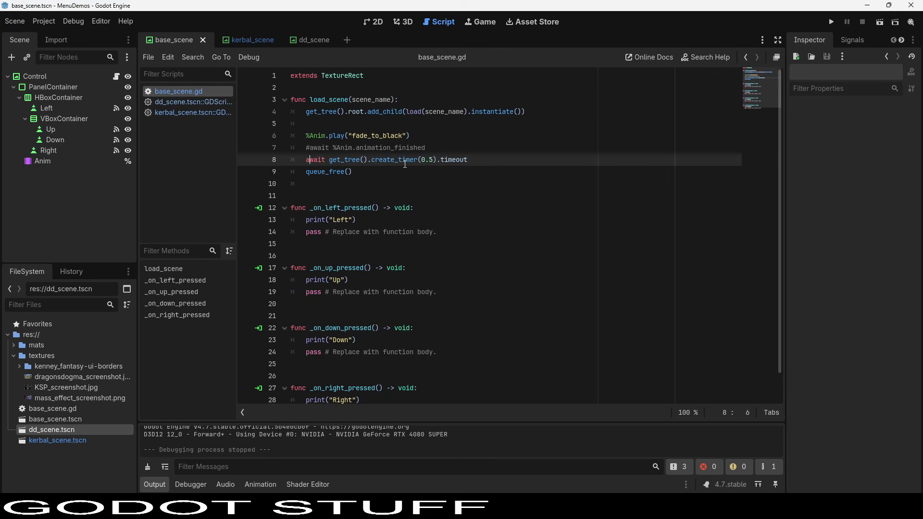
pyautogui.hotkey('ctrl', 'k')
# Run the project with both await lines disabled and switch to the Dragon's Dogma scene and back.
pyautogui.press('F5')
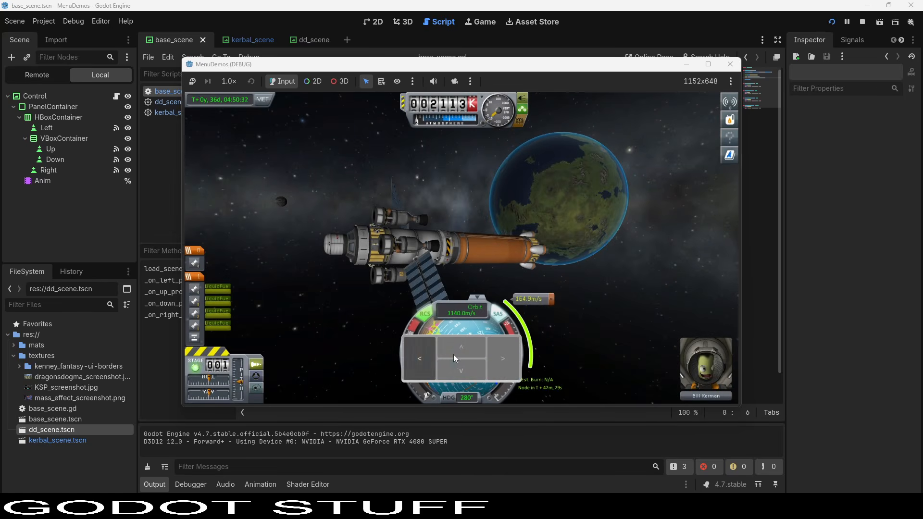
pyautogui.click(419, 357)
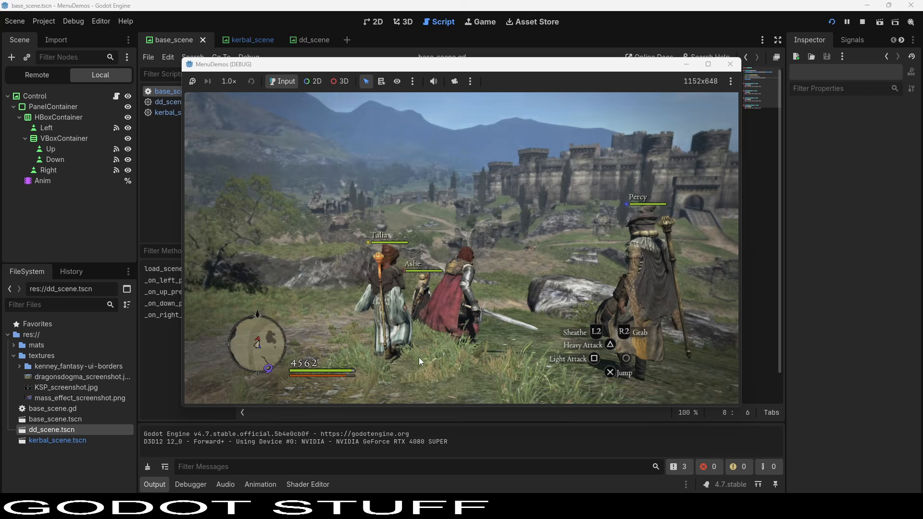
pyautogui.click(509, 359)
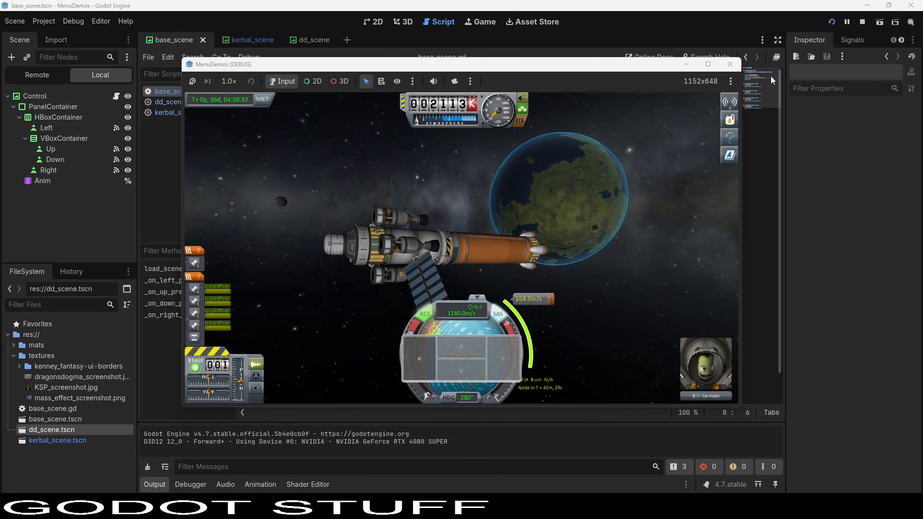
pyautogui.click(730, 64)
# Uncomment the timer await and the animation_finished await in load_scene.
pyautogui.hotkey('ctrl', 'k')
pyautogui.press('Up')
pyautogui.hotkey('ctrl', 'k')
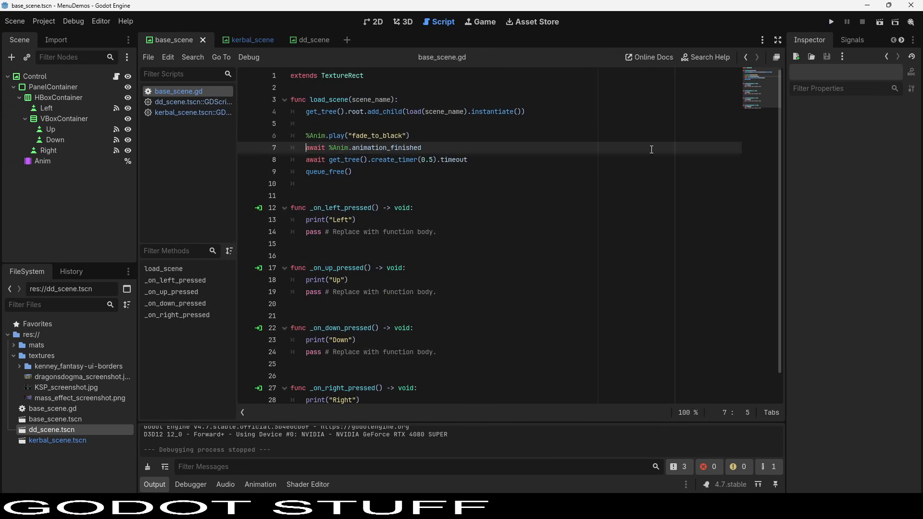
# Run the project with both awaits active and test rapid switching between the two scenes during the fades.
pyautogui.press('F5')
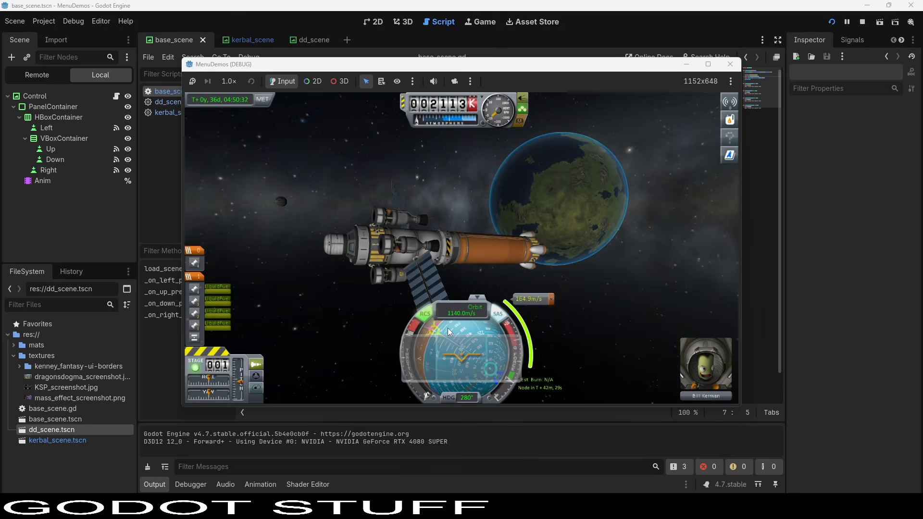
pyautogui.click(429, 356)
pyautogui.click(503, 360)
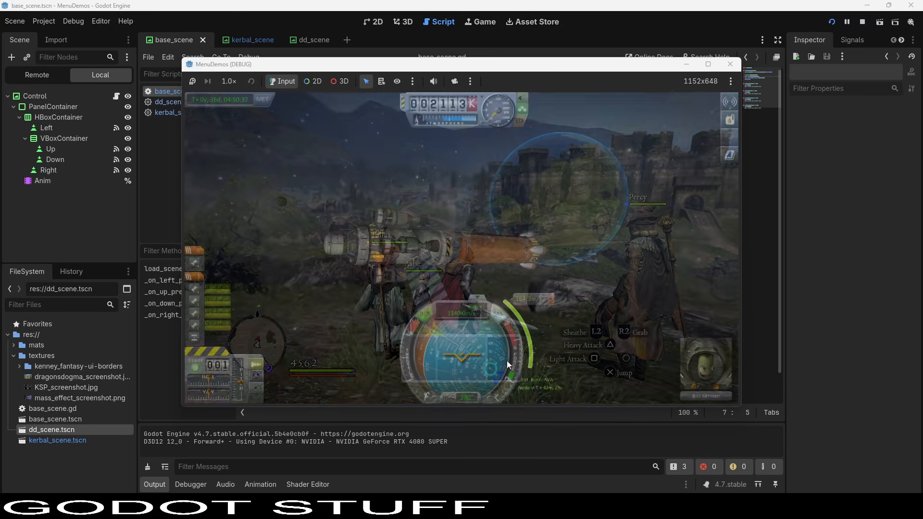
pyautogui.click(419, 359)
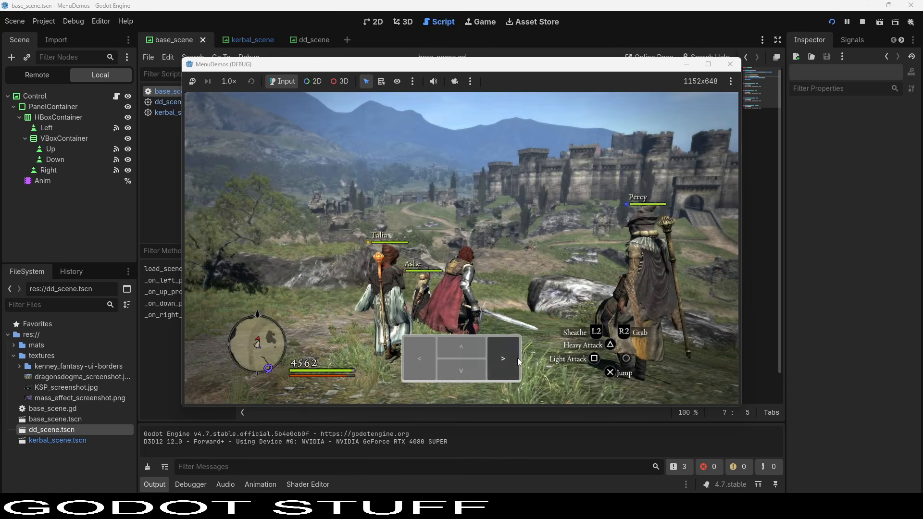
pyautogui.click(517, 361)
pyautogui.click(730, 64)
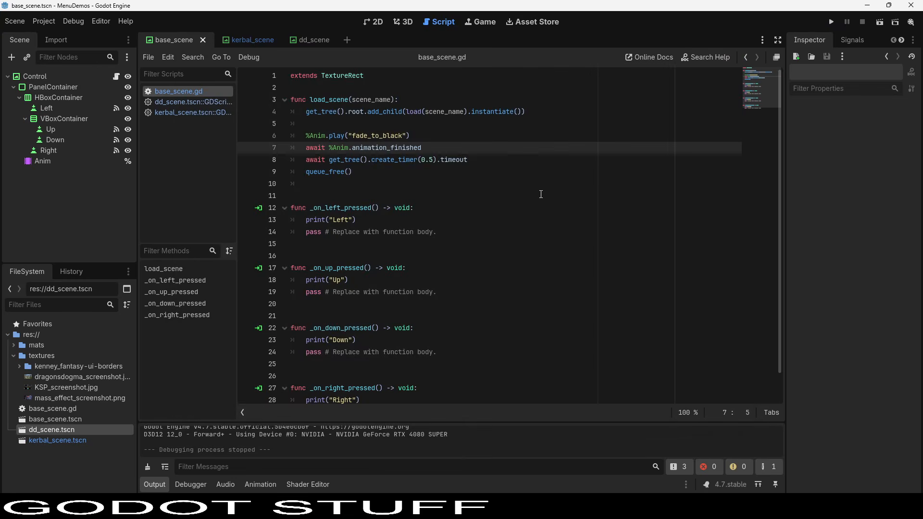
# Show dd_scene in the 2D editor and add a Button node as a child of the root Control.
pyautogui.click(305, 39)
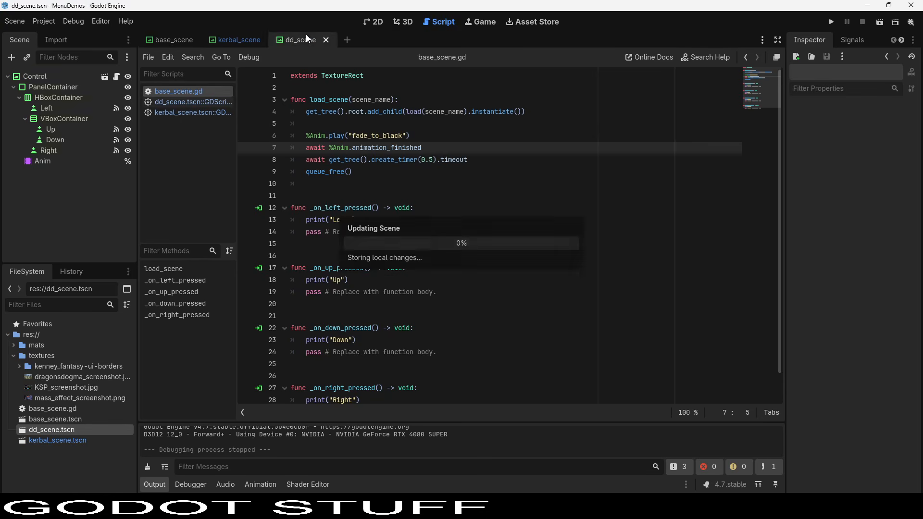
pyautogui.click(371, 21)
pyautogui.scroll(-3, 423, 235)
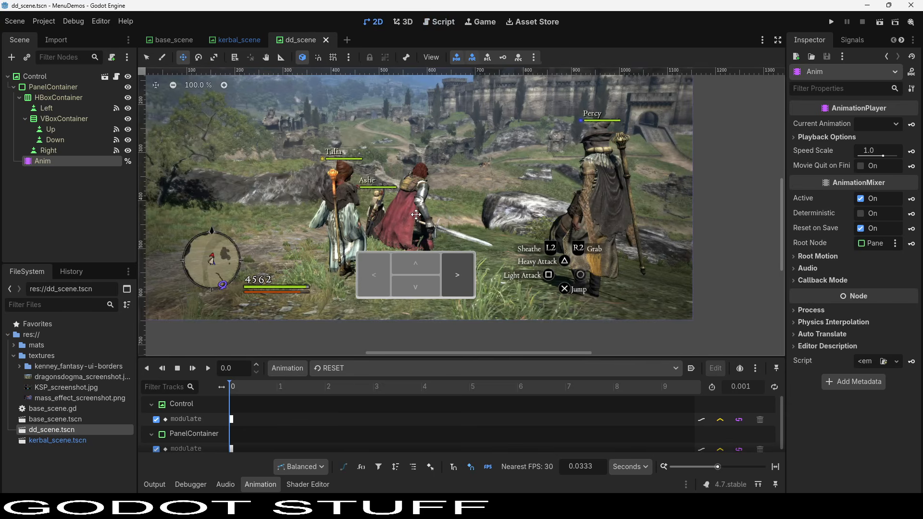
pyautogui.scroll(-1, 423, 235)
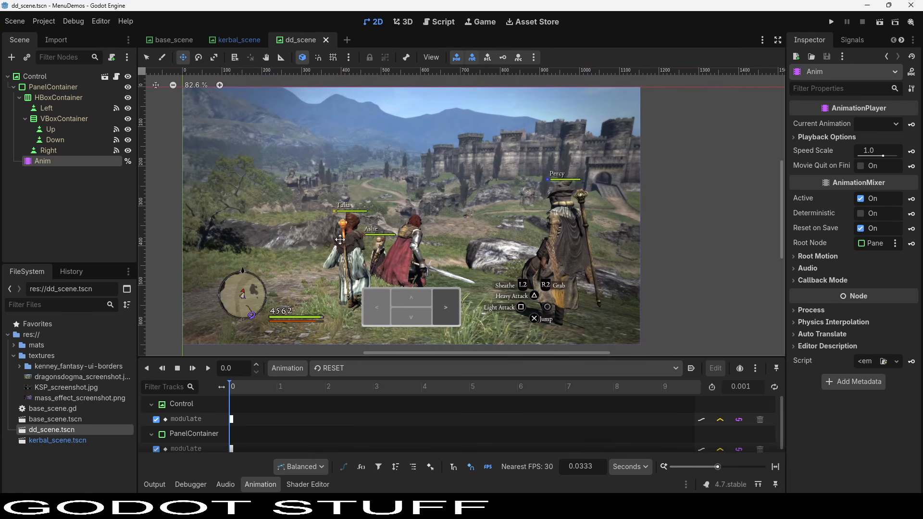
pyautogui.click(41, 78)
pyautogui.rightClick(41, 78)
pyautogui.click(67, 86)
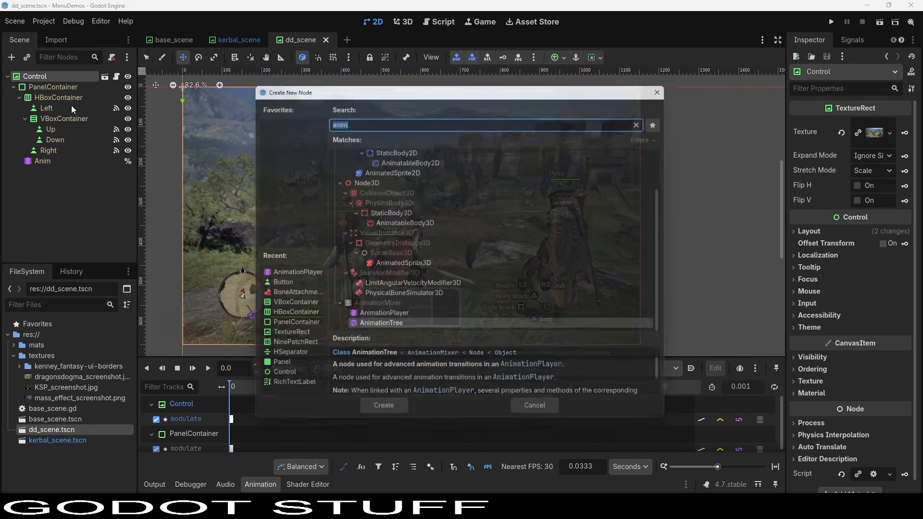
pyautogui.write('butt')
pyautogui.press('Return')
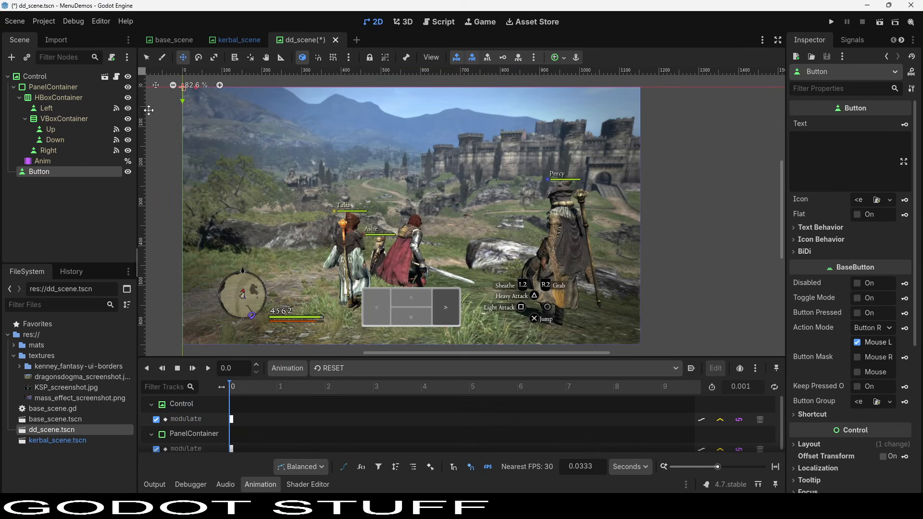
# Move and resize the new Button to cover the Talia nameplate, and place its anchors at the button's corners.
pyautogui.keyDown('ctrl'); pyautogui.scroll(1, 232, 162); pyautogui.keyUp('ctrl')
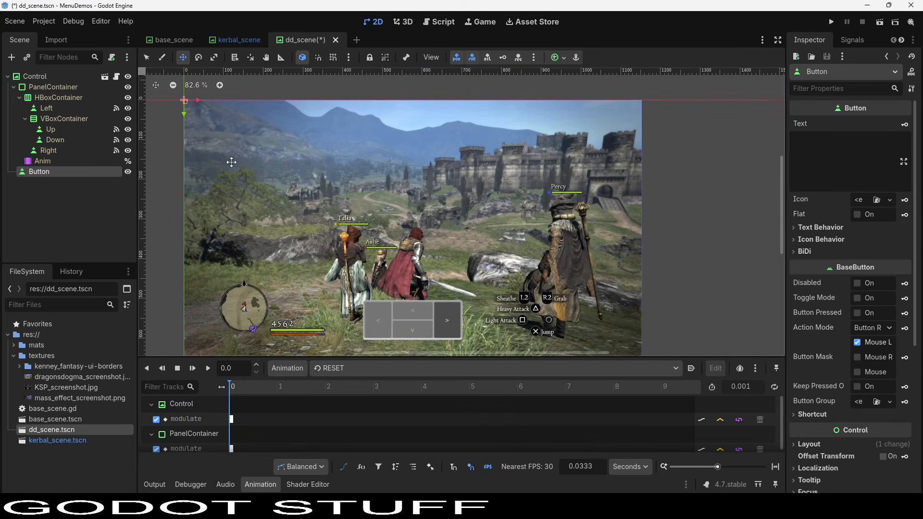
pyautogui.click(146, 58)
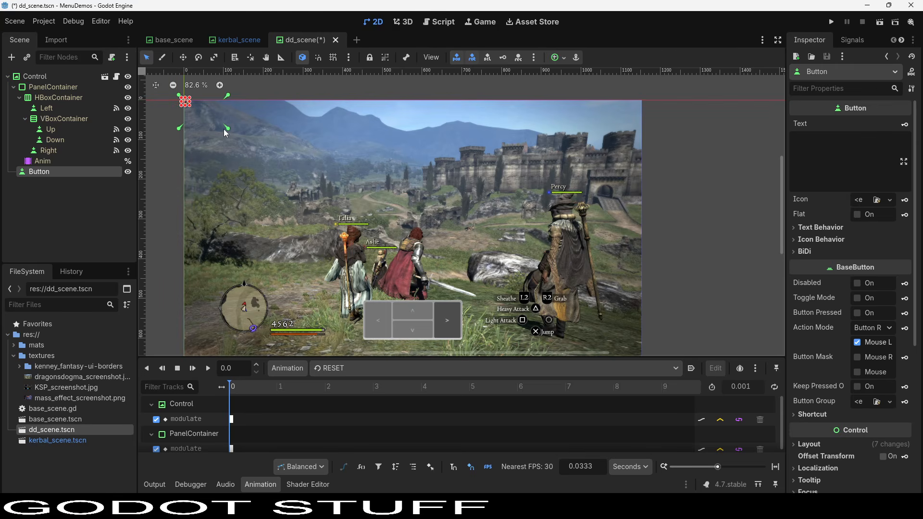
pyautogui.moveTo(187, 106); pyautogui.dragTo(350, 205)
pyautogui.moveTo(352, 163); pyautogui.dragTo(354, 208)
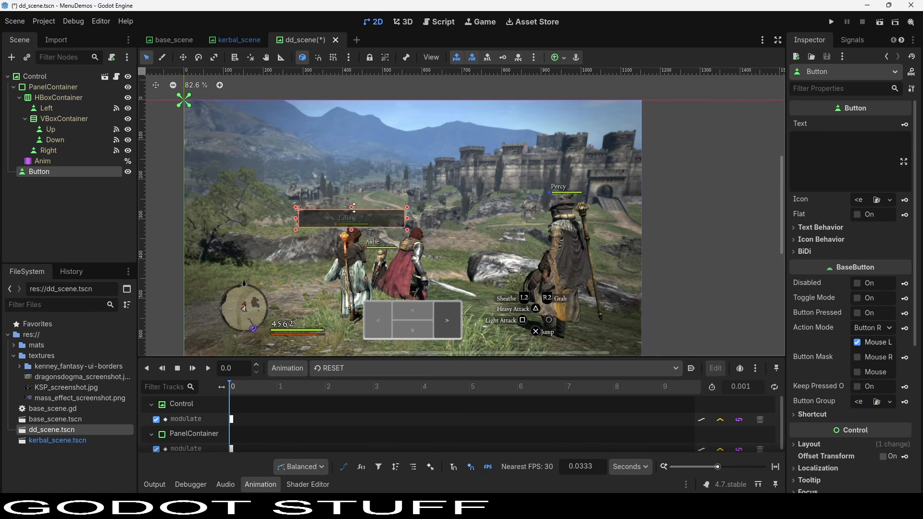
pyautogui.moveTo(296, 218); pyautogui.dragTo(328, 218)
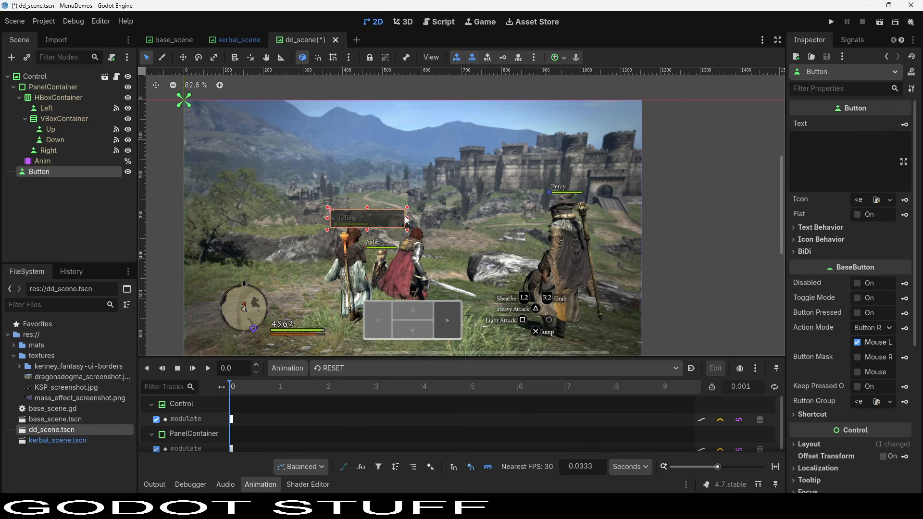
pyautogui.moveTo(406, 220); pyautogui.dragTo(377, 219)
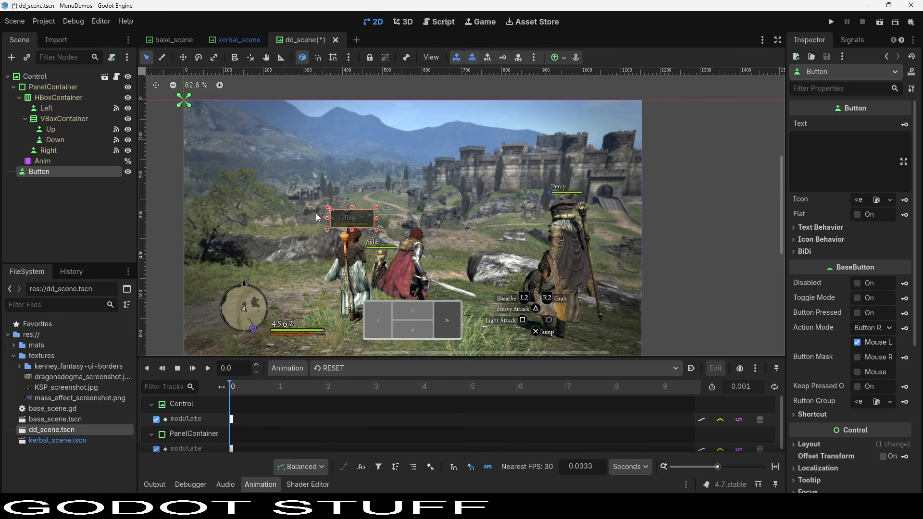
pyautogui.moveTo(190, 108); pyautogui.dragTo(380, 234)
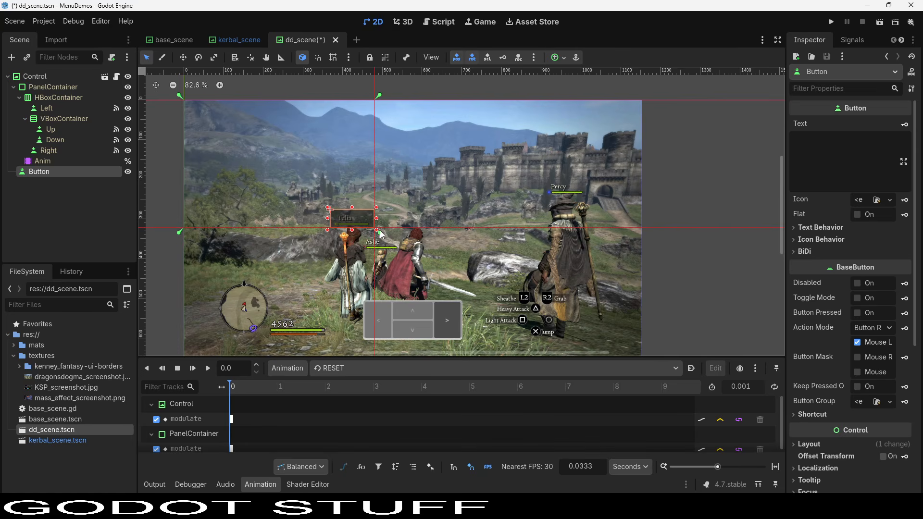
pyautogui.moveTo(181, 97); pyautogui.dragTo(330, 210)
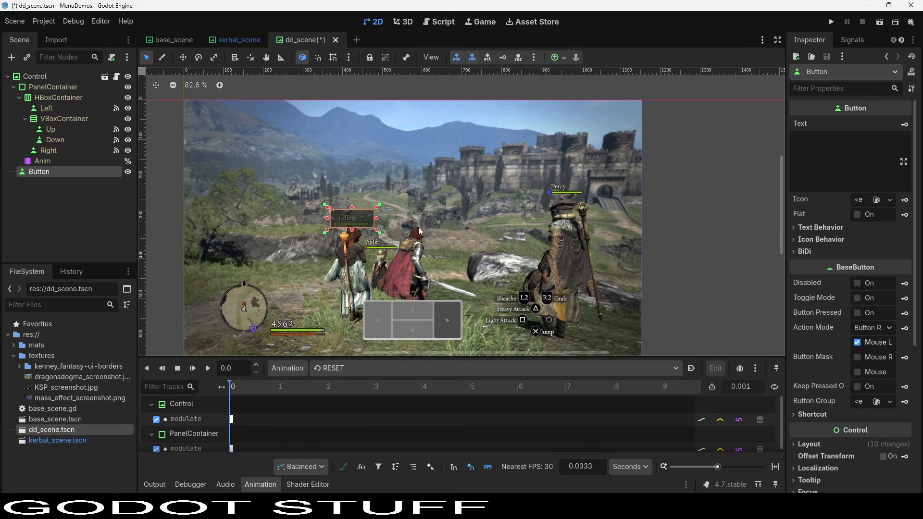
# Connect the new Button's pressed() signal to the root Control with the receiver method _on_talia_pressed.
pyautogui.click(863, 41)
pyautogui.doubleClick(855, 111)
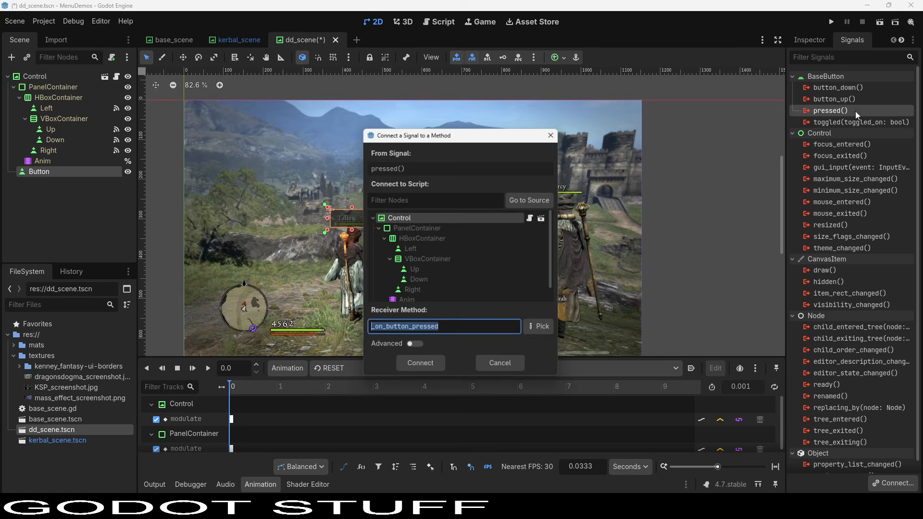
pyautogui.click(389, 330)
pyautogui.press('Delete')
pyautogui.press('Delete')
pyautogui.press('BackSpace')
pyautogui.press('BackSpace')
pyautogui.press('BackSpace')
pyautogui.press('BackSpace')
pyautogui.press('BackSpace')
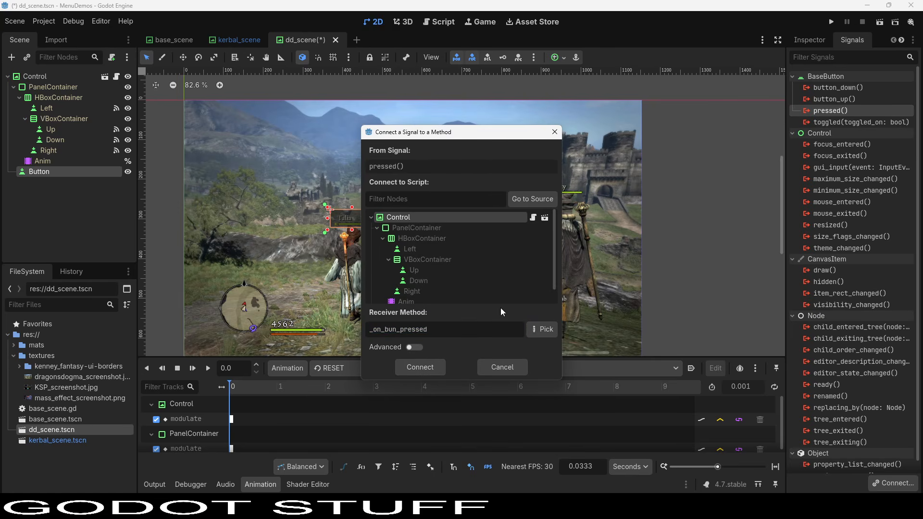
pyautogui.write('talia_')
pyautogui.press('Return')
# Add print("Heyaloos") as the first line of the _on_talia_pressed function.
pyautogui.click(465, 136)
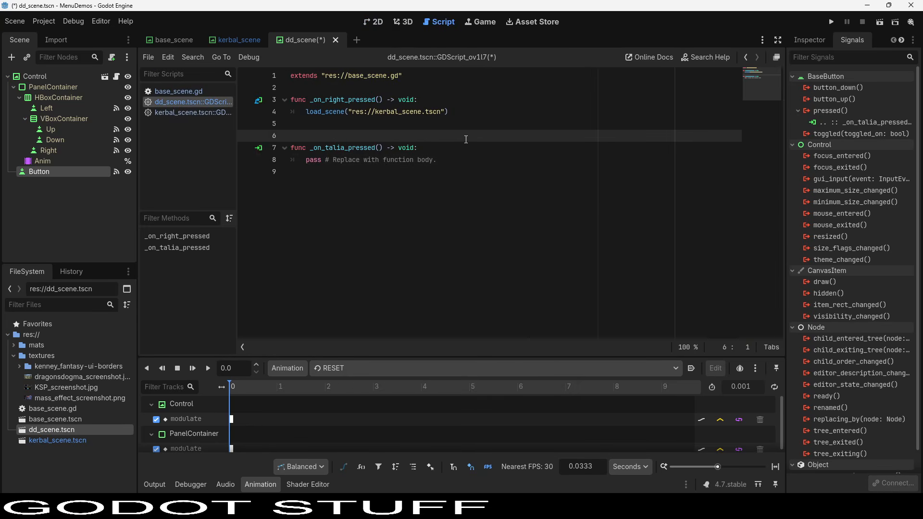
pyautogui.press('Down')
pyautogui.press('End')
pyautogui.press('Return')
pyautogui.write('print("Heyaloos')
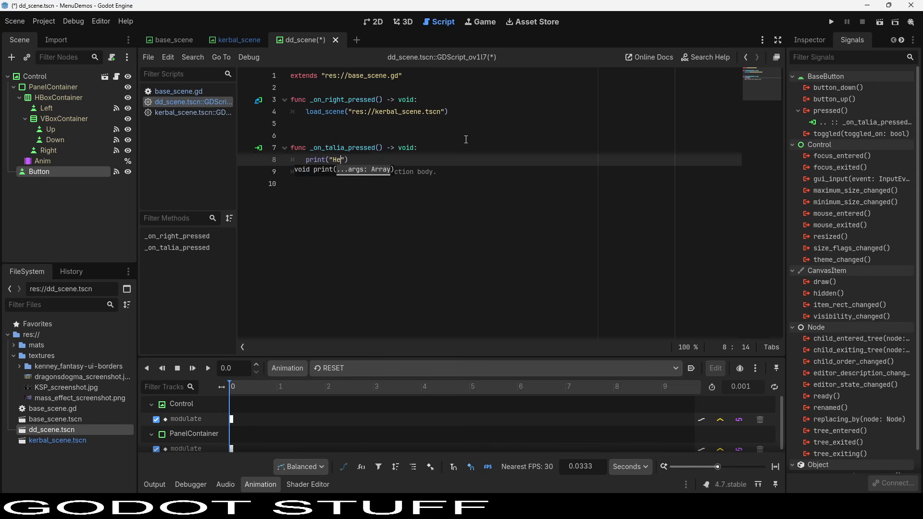
# Run the project, go to the Dragon's Dogma scene and test the button over the Talia nameplate.
pyautogui.press('F5')
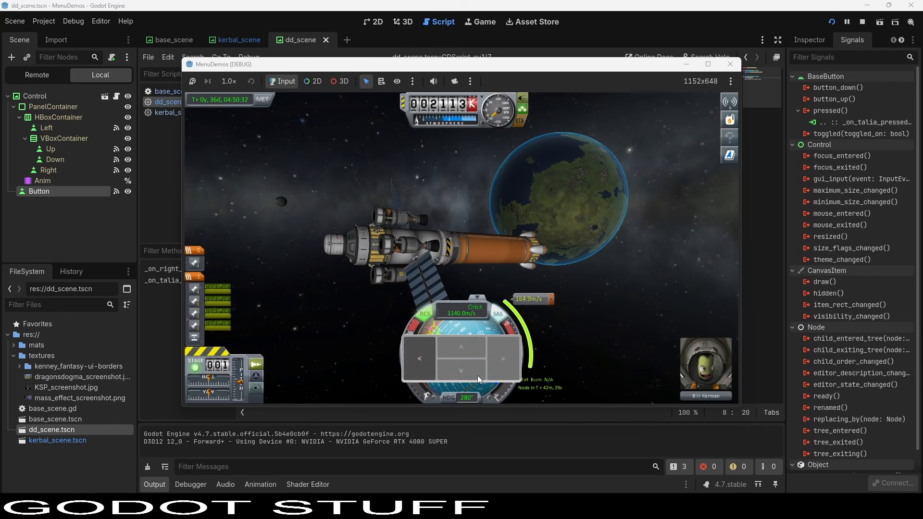
pyautogui.click(429, 360)
pyautogui.click(383, 239)
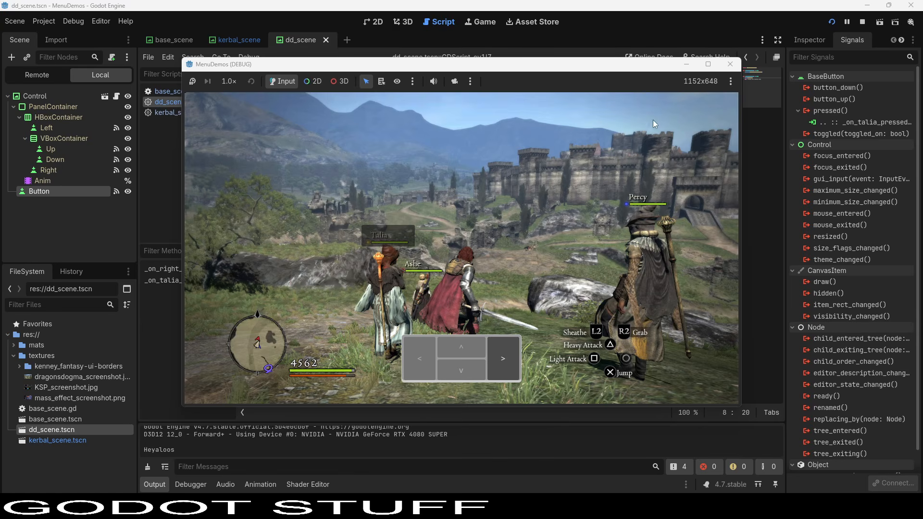
pyautogui.click(730, 64)
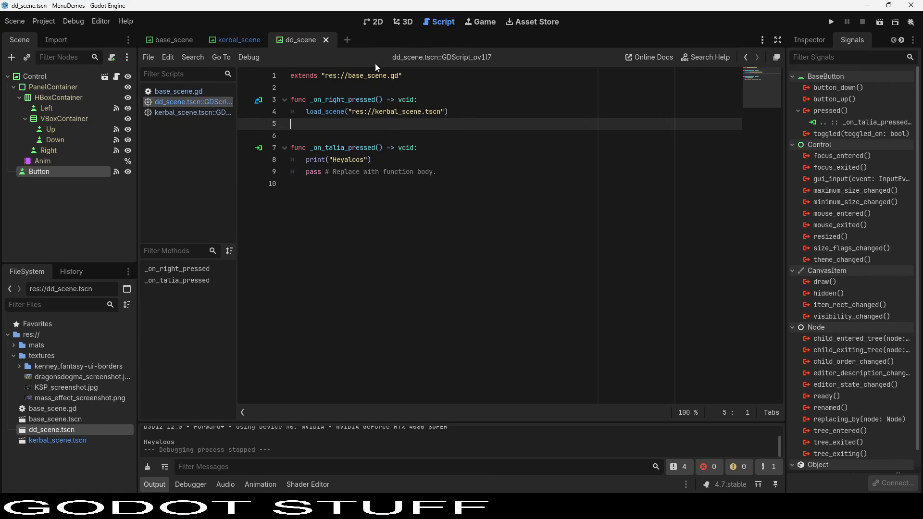
# Disable the Right navigation button in the dd_scene 2D layout.
pyautogui.click(380, 23)
pyautogui.click(447, 327)
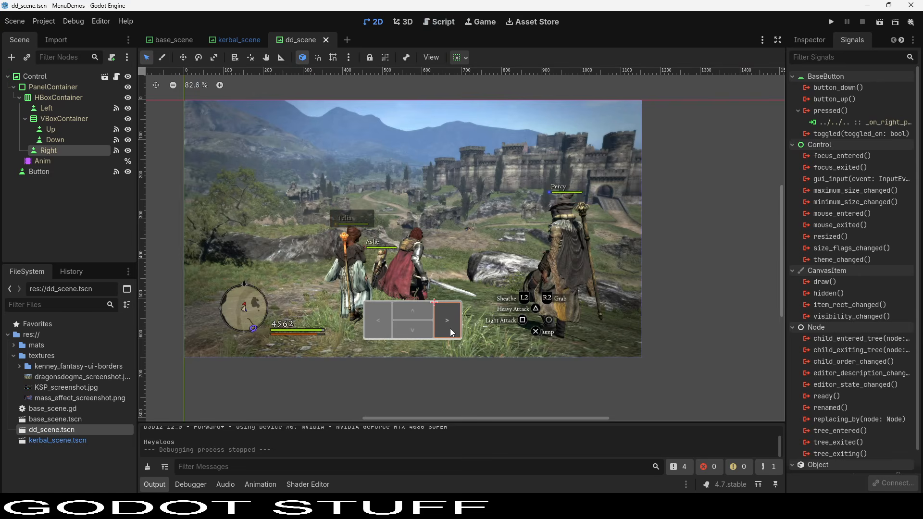
pyautogui.click(808, 41)
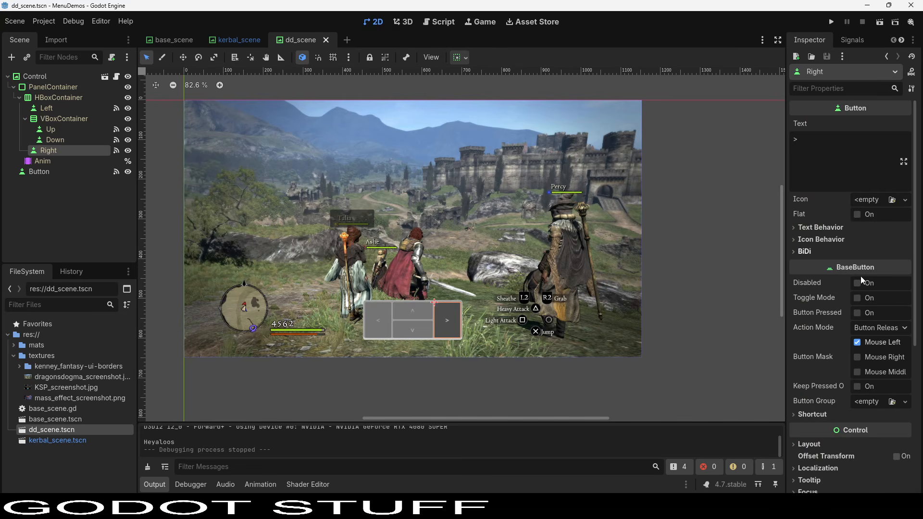
pyautogui.click(856, 283)
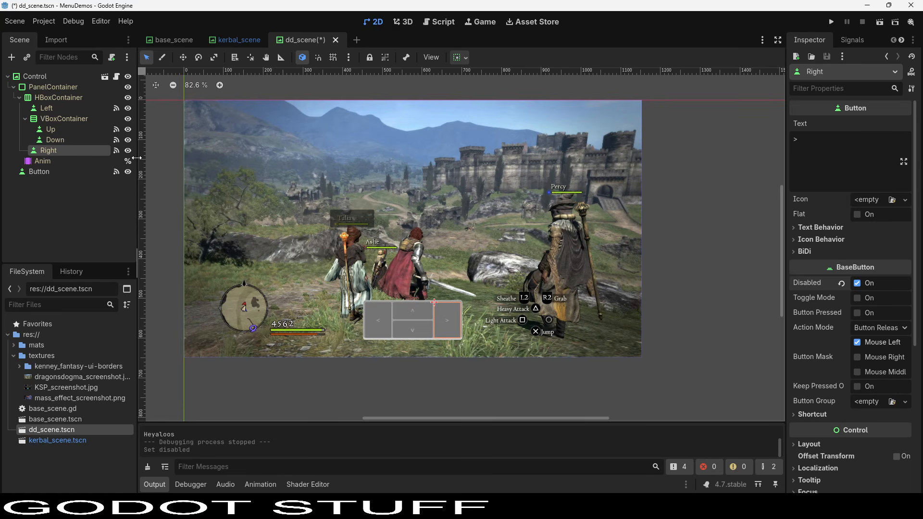
# In base_scene, make the Left, Up, Down and Right buttons accessible as unique names and save the scene.
pyautogui.click(170, 41)
pyautogui.click(67, 150)
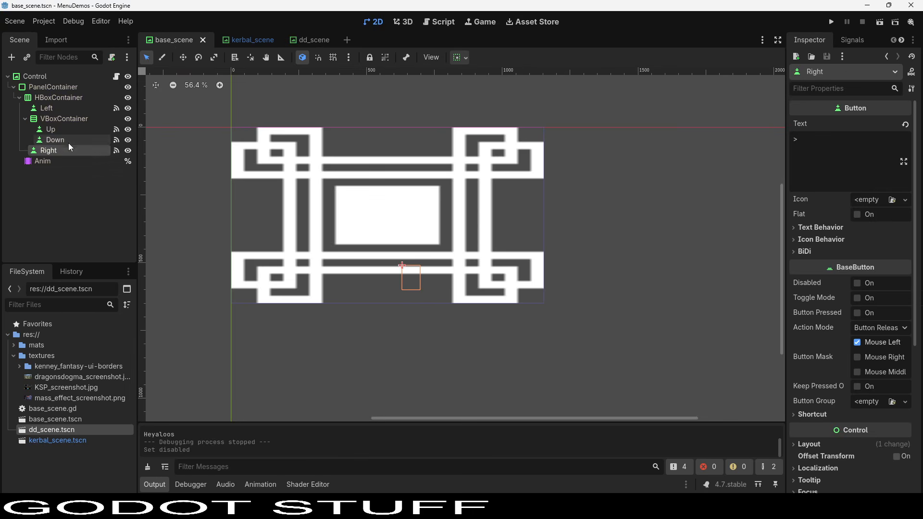
pyautogui.keyDown('shift'); pyautogui.click(69, 140); pyautogui.keyUp('shift')
pyautogui.keyDown('shift'); pyautogui.click(65, 129); pyautogui.keyUp('shift')
pyautogui.keyDown('ctrl'); pyautogui.click(65, 110); pyautogui.keyUp('ctrl')
pyautogui.rightClick(65, 110)
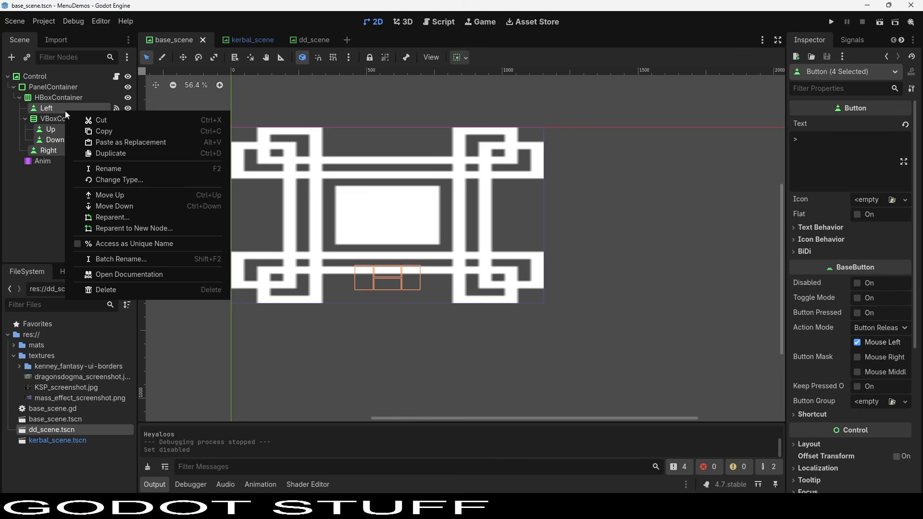
pyautogui.click(147, 244)
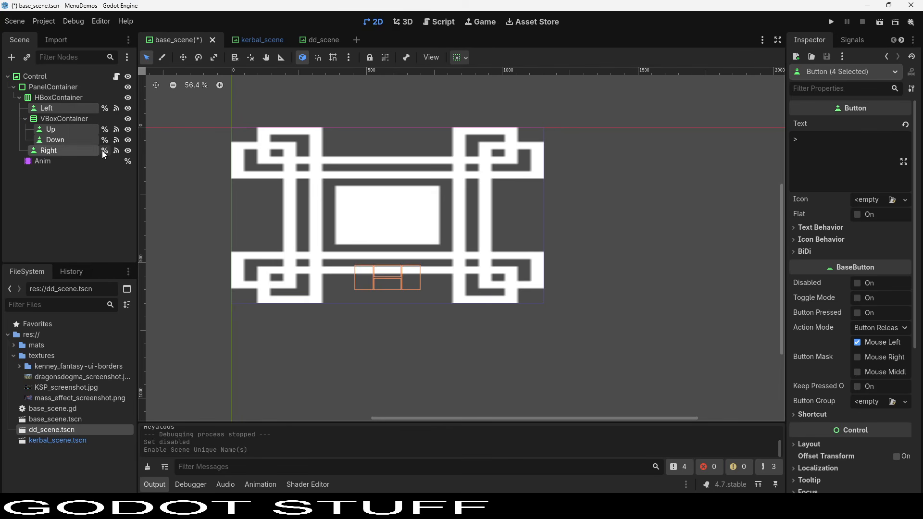
pyautogui.hotkey('ctrl', 's')
# In dd_scene's script, change the message printed by _on_talia_pressed to "Let me unlock that for you.".
pyautogui.click(308, 41)
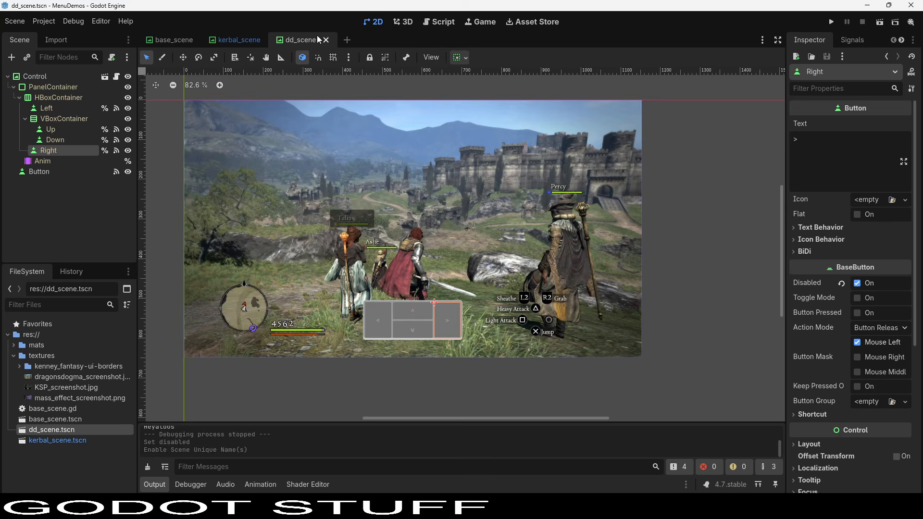
pyautogui.click(117, 77)
pyautogui.click(382, 162)
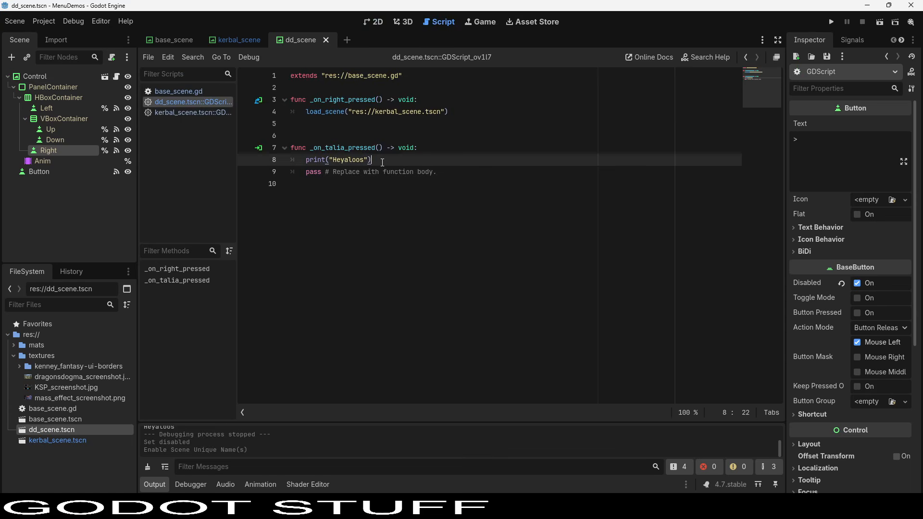
pyautogui.hotkey('shift', 'Home')
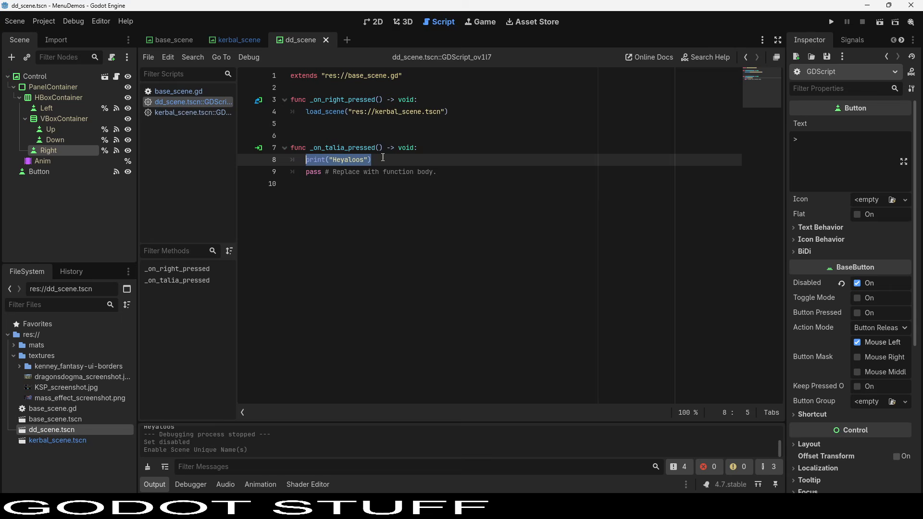
pyautogui.press('End')
pyautogui.press('Left')
pyautogui.press('Left')
pyautogui.hotkey('ctrl', 'shift', 'Left')
pyautogui.write('Let me u')
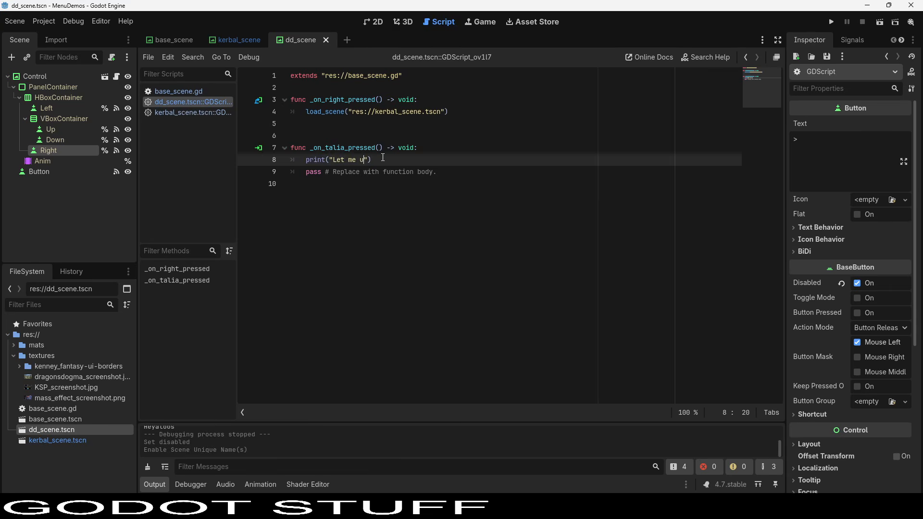
pyautogui.write('nlock that for you.')
# Add the line %Right.disabled=false below the print call in _on_talia_pressed and save the scene.
pyautogui.press('End')
pyautogui.press('Return')
pyautogui.write('%Right.')
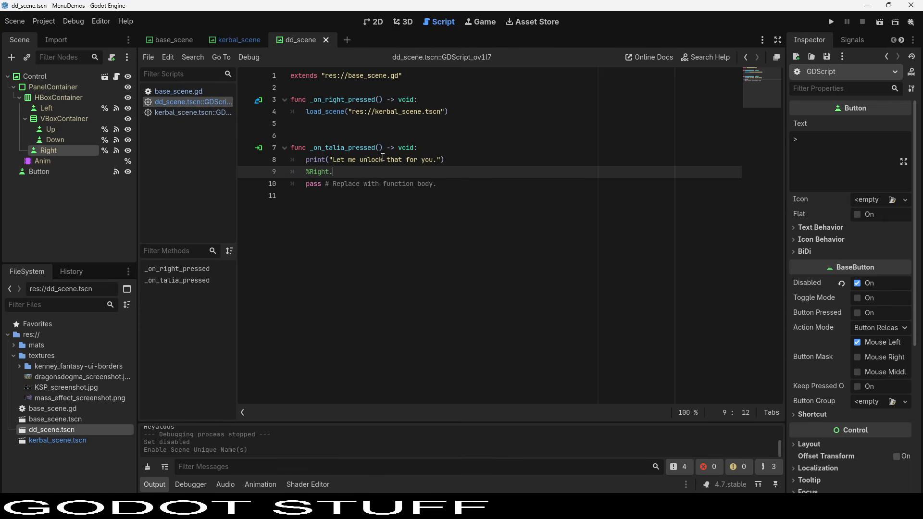
pyautogui.write('disabled=false')
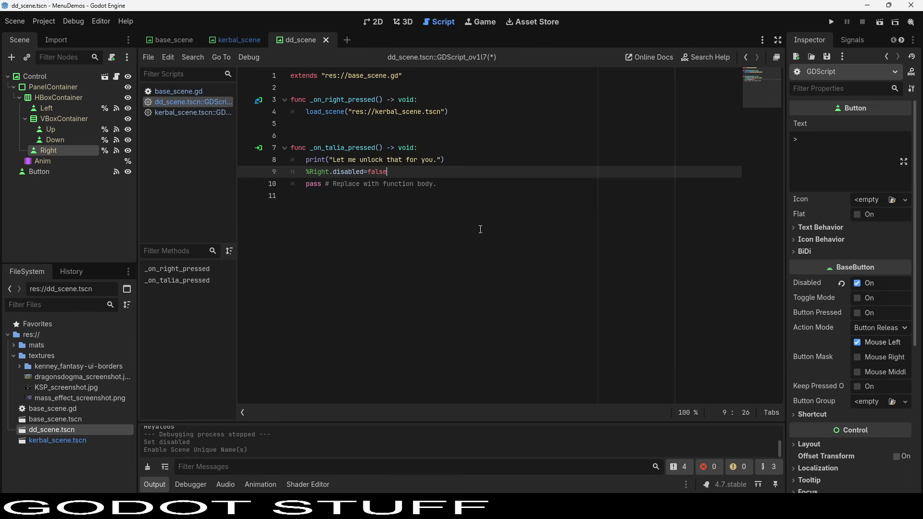
pyautogui.click(357, 169)
pyautogui.hotkey('ctrl', 's')
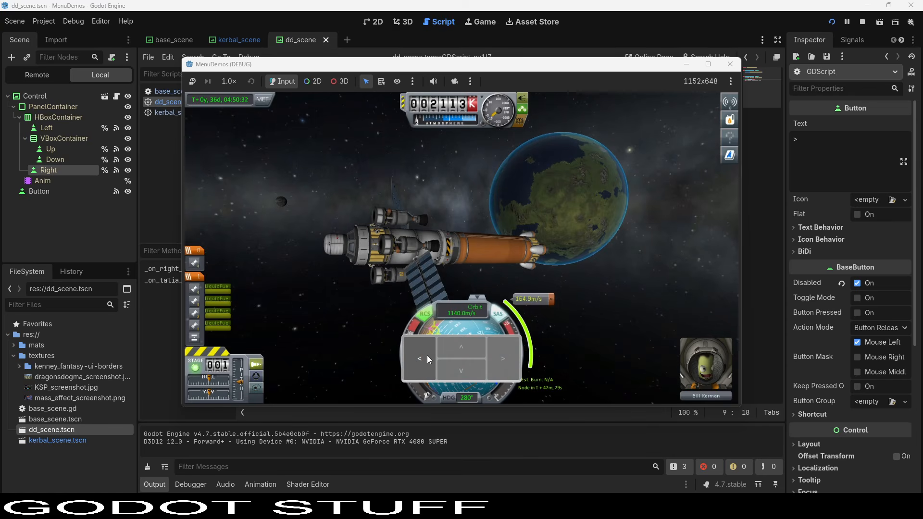
# In the running project, go to the Dragon's Dogma scene, test the locked right arrow and the Talia button, and close the game.
pyautogui.click(427, 356)
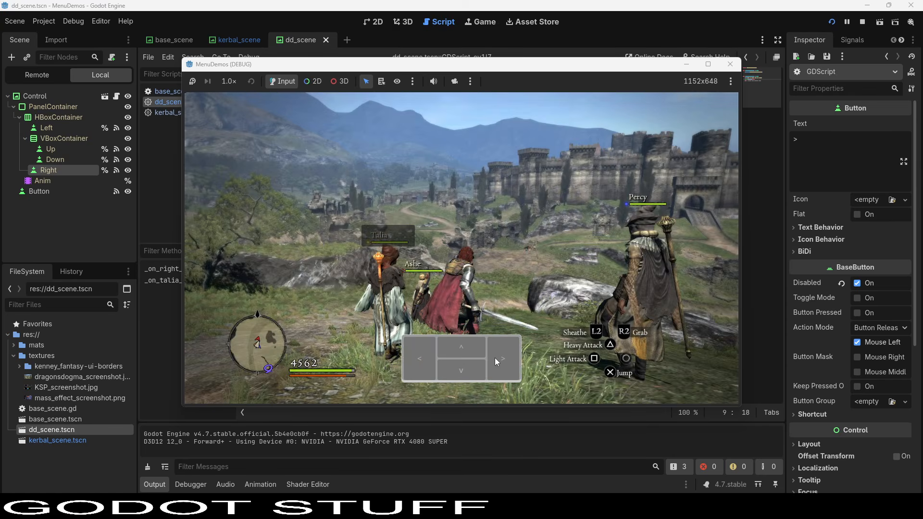
pyautogui.click(497, 357)
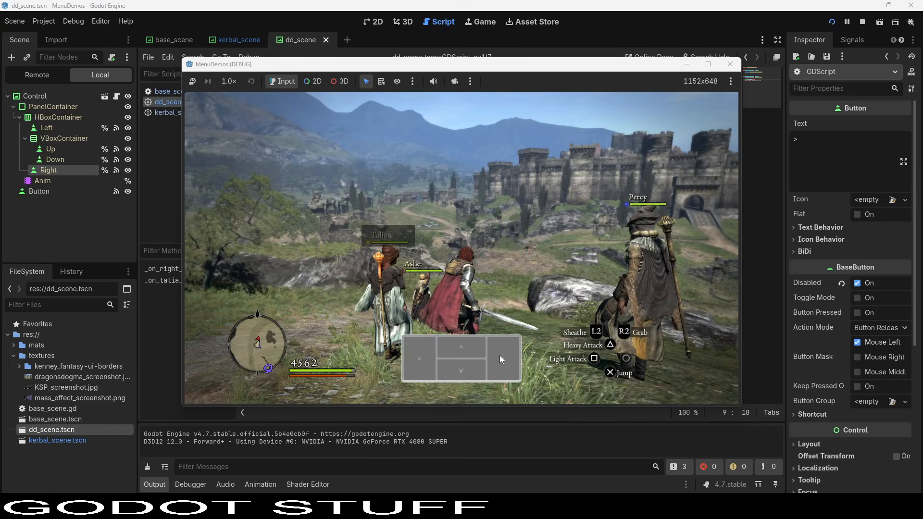
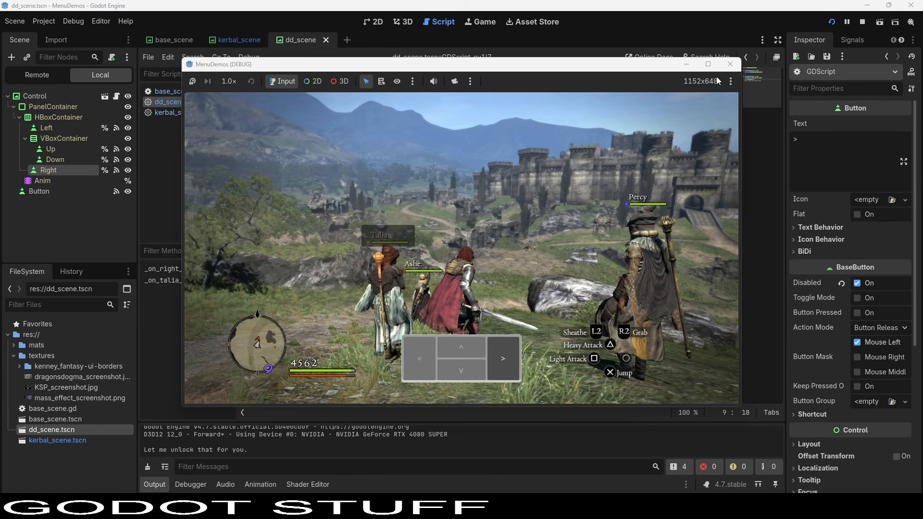
pyautogui.click(731, 64)
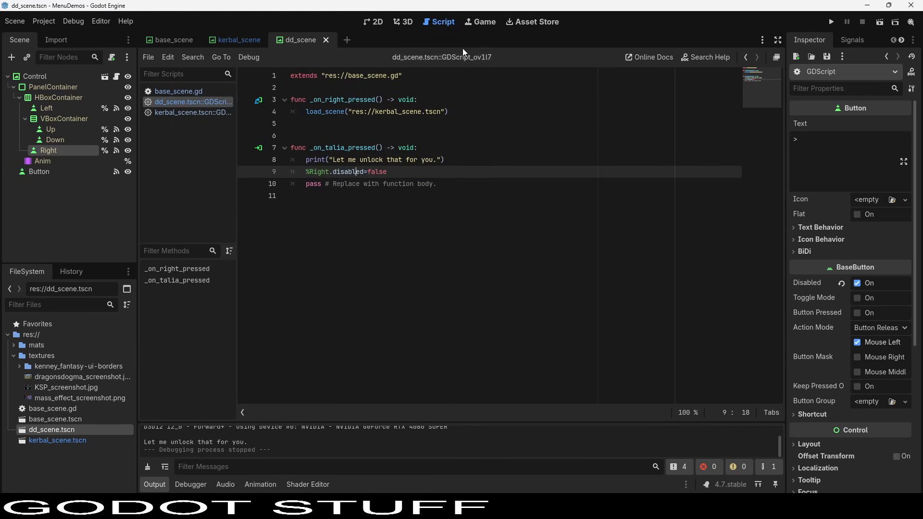
# Add a PanelContainer node as a child of the root Control in dd_scene.
pyautogui.click(374, 23)
pyautogui.rightClick(31, 76)
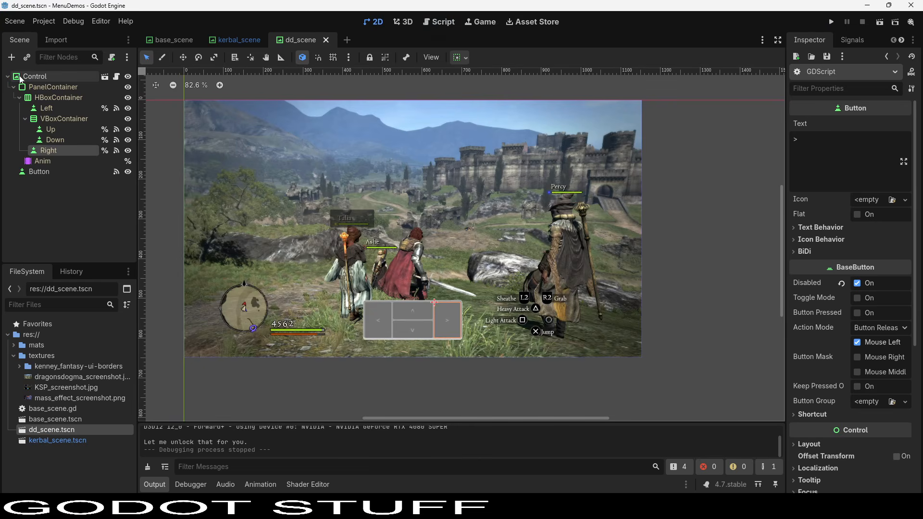
pyautogui.click(93, 102)
pyautogui.write('panecon')
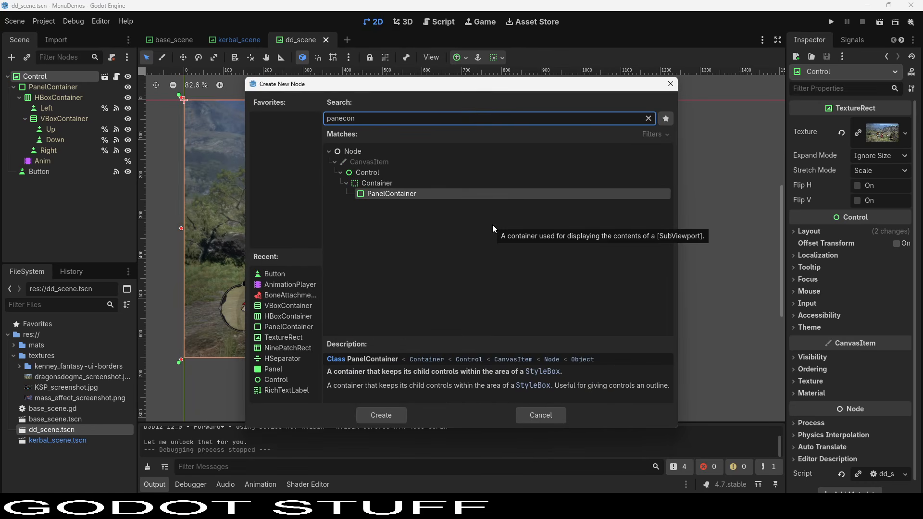
pyautogui.doubleClick(446, 194)
# Set the new PanelContainer's layout mode to Anchors with the Center anchor preset.
pyautogui.click(859, 155)
pyautogui.click(888, 291)
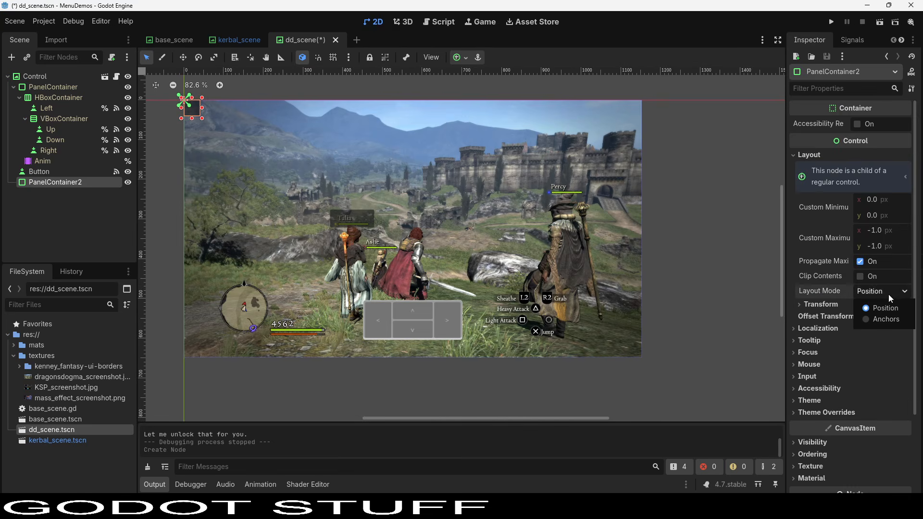
pyautogui.click(891, 319)
pyautogui.click(885, 306)
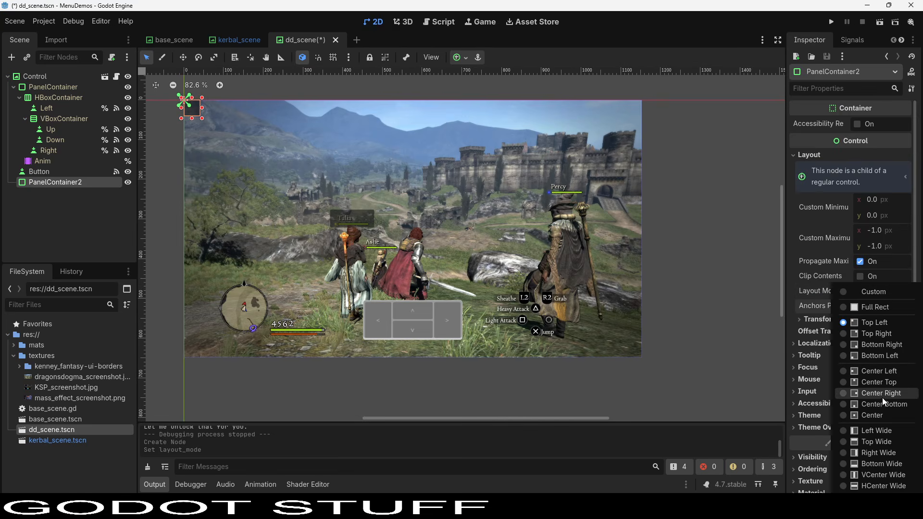
pyautogui.click(880, 415)
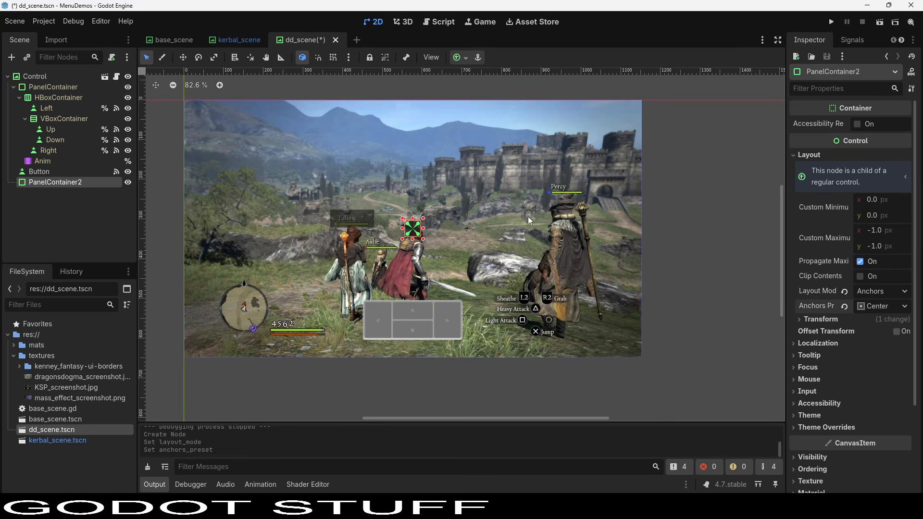
# Add a RichTextLabel node as a child of the centred PanelContainer2.
pyautogui.rightClick(66, 183)
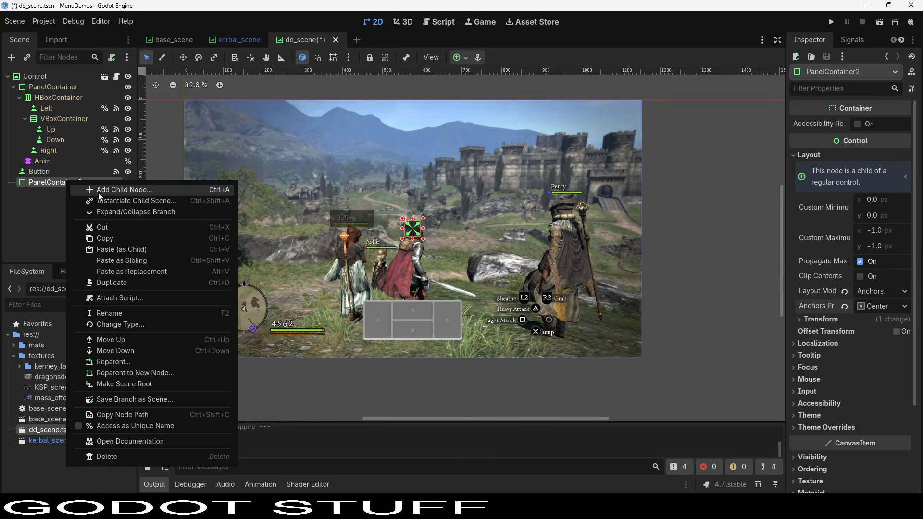
pyautogui.click(98, 193)
pyautogui.write('text')
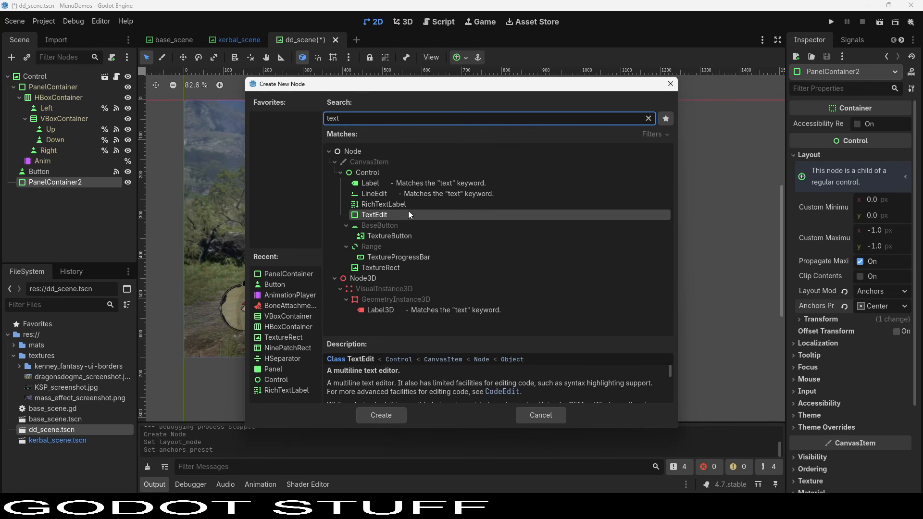
pyautogui.click(386, 204)
pyautogui.doubleClick(387, 204)
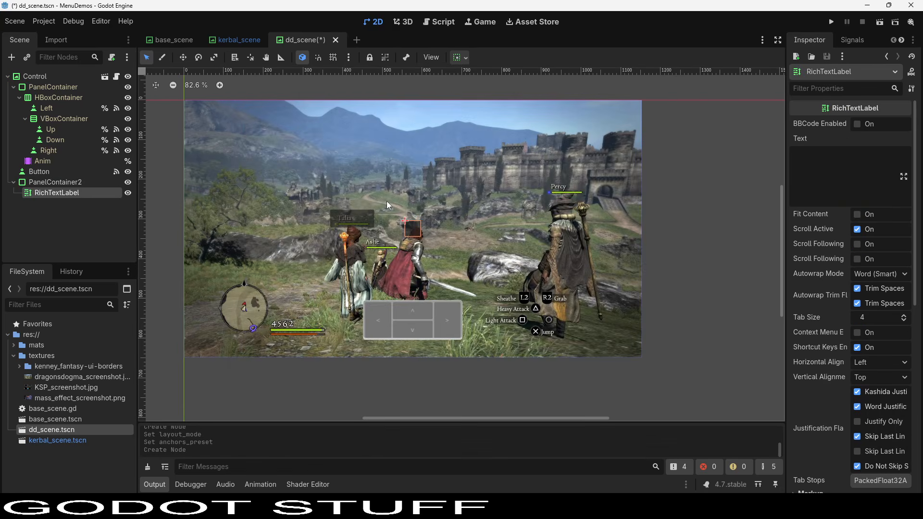
# Turn on Fit Content for the RichTextLabel and set its custom minimum width to 200 px.
pyautogui.click(858, 215)
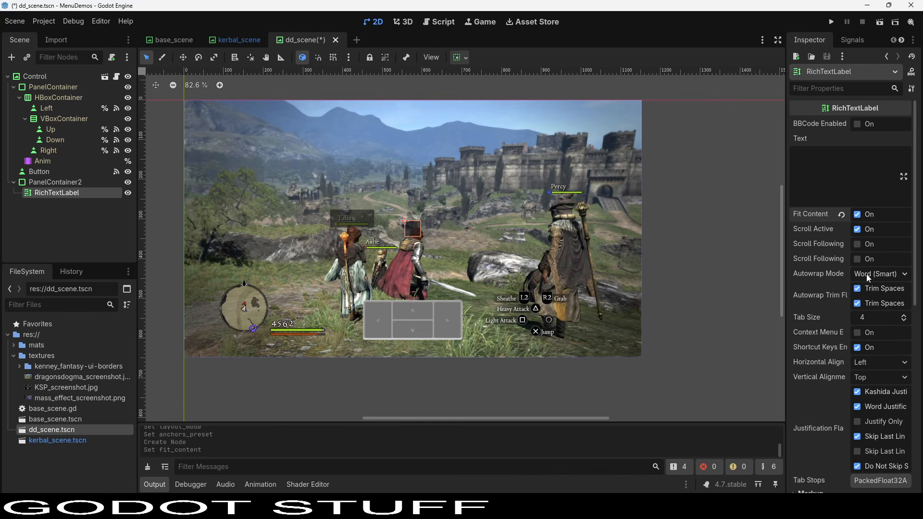
pyautogui.scroll(-5, 815, 296)
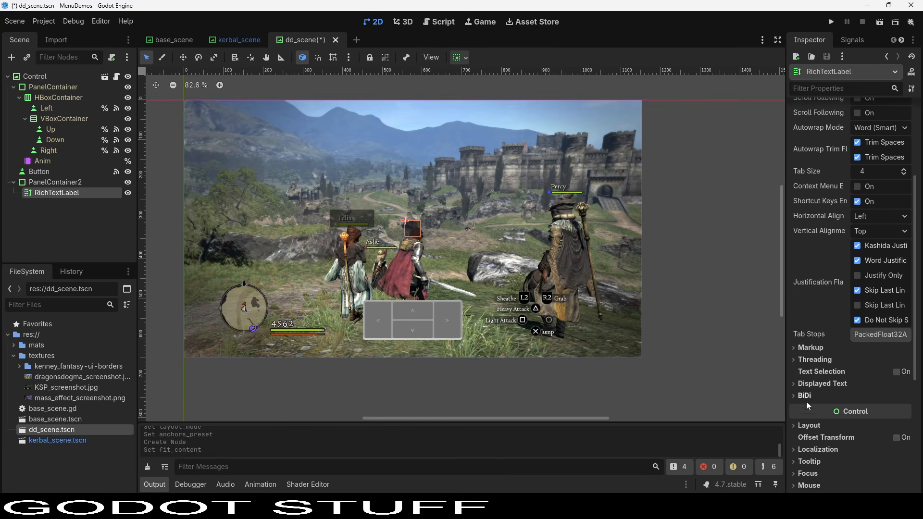
pyautogui.scroll(-2, 806, 403)
pyautogui.click(810, 378)
pyautogui.click(880, 421)
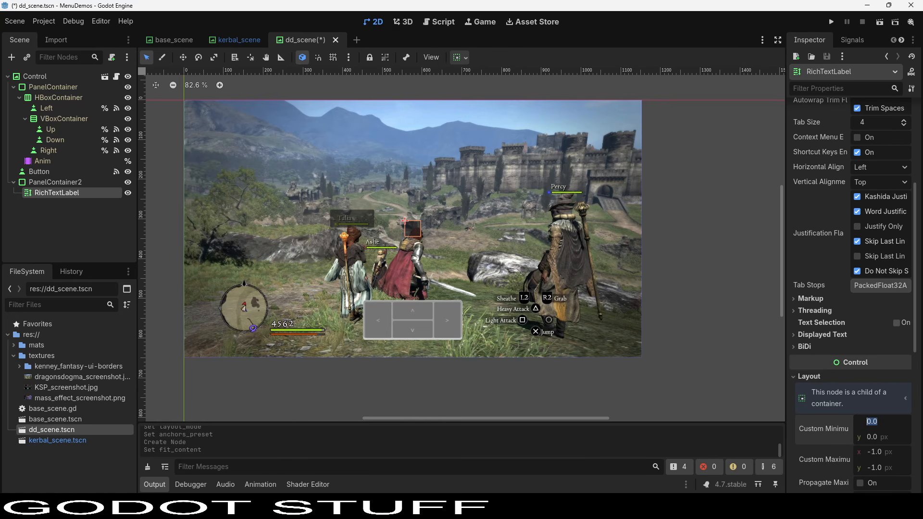
pyautogui.write('200')
pyautogui.press('Return')
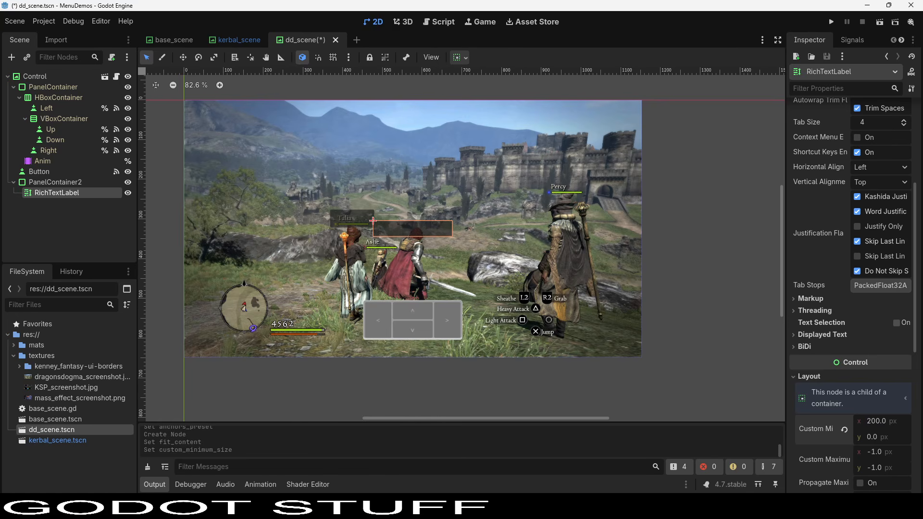
# Set the RichTextLabel's text to: Talia says "If you want to leave so badly, let me send you far, far away.".
pyautogui.scroll(5, 846, 216)
pyautogui.click(839, 181)
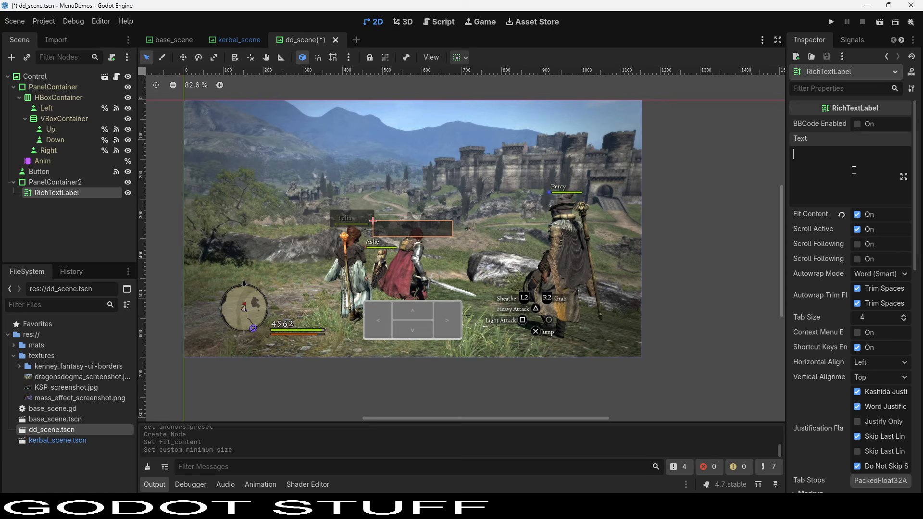
pyautogui.write('Talia ')
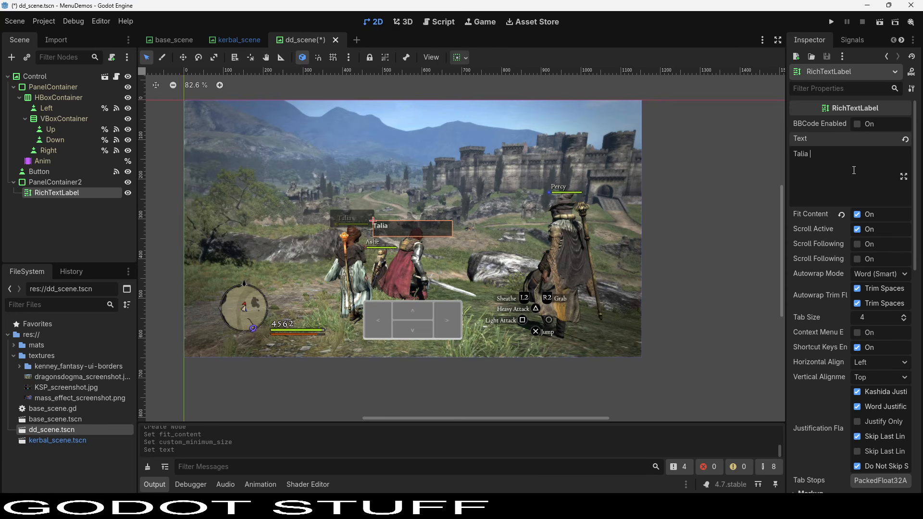
pyautogui.write('says')
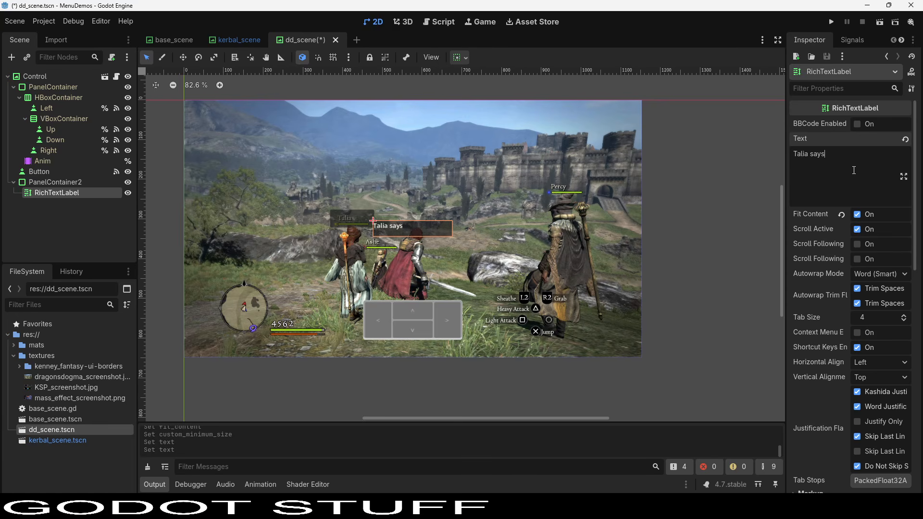
pyautogui.write(' "If you want to lea')
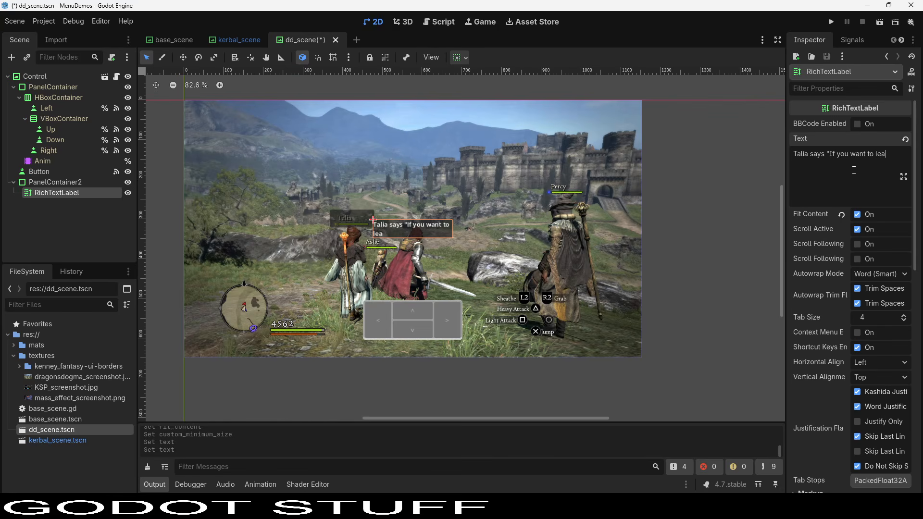
pyautogui.write('ve so badly, let me send you far')
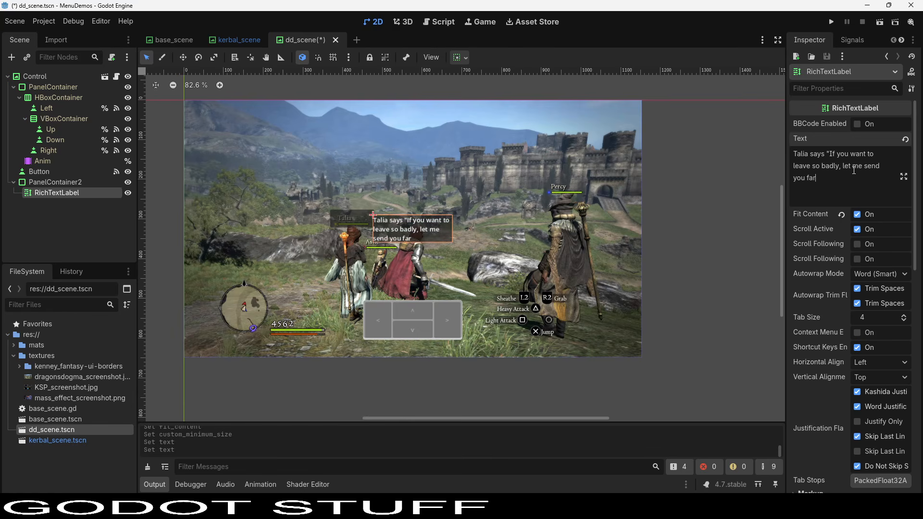
pyautogui.write(', far away."')
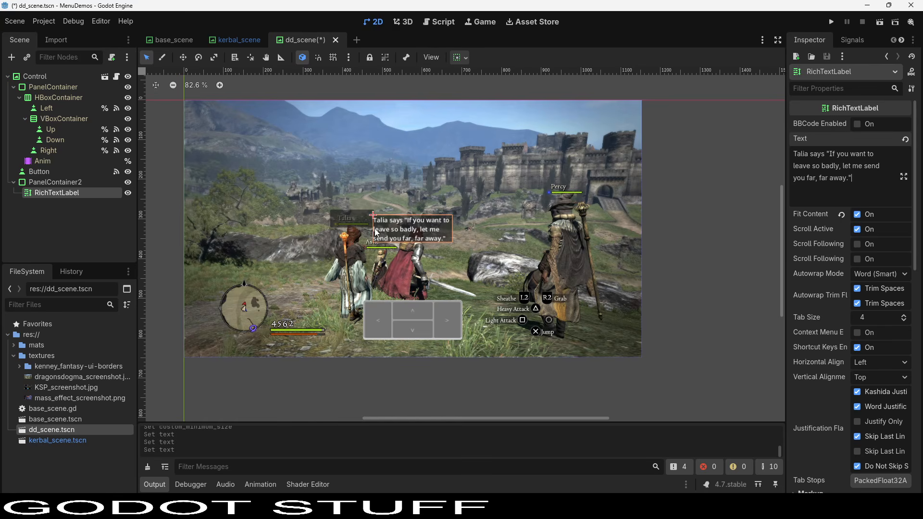
# Override PanelContainer2's panel style with a new StyleBoxFlat.
pyautogui.click(81, 182)
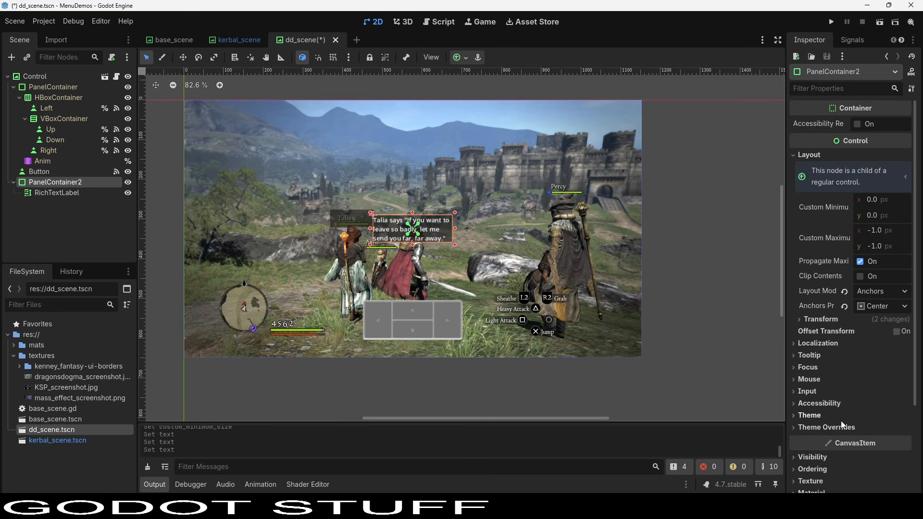
pyautogui.click(839, 426)
pyautogui.click(826, 437)
pyautogui.click(908, 455)
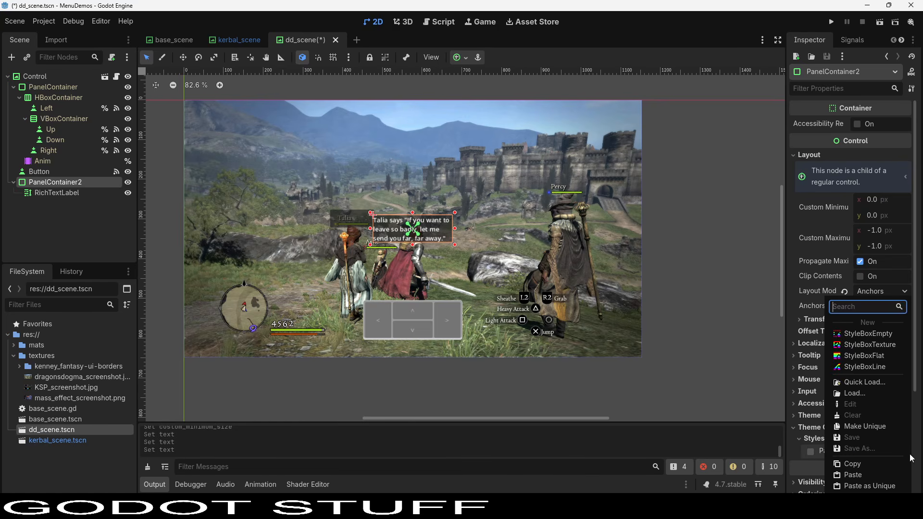
pyautogui.click(884, 356)
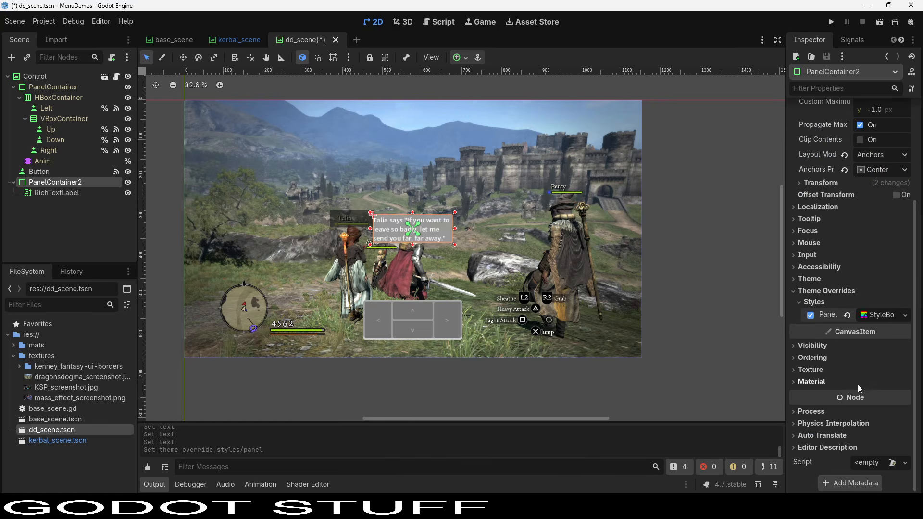
# Set the background colour of PanelContainer2's StyleBoxFlat to near-black.
pyautogui.click(883, 317)
pyautogui.click(883, 404)
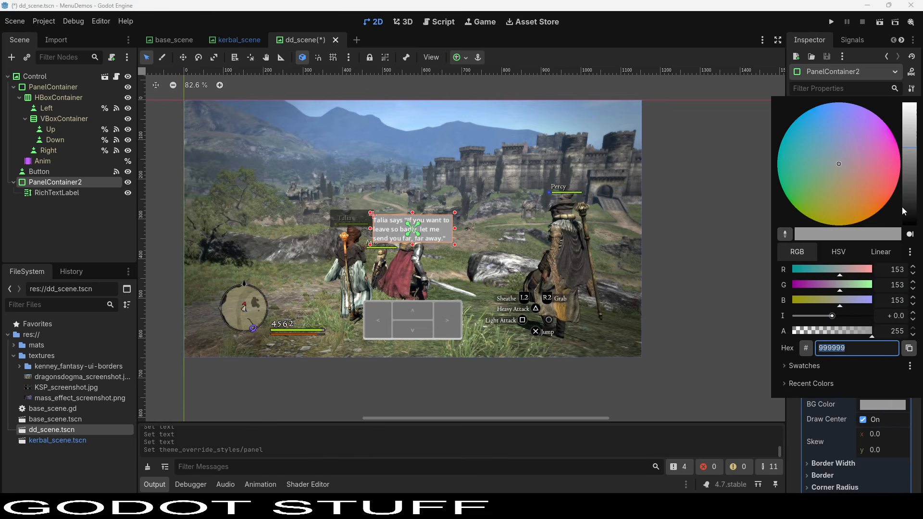
pyautogui.moveTo(902, 210); pyautogui.dragTo(904, 220)
pyautogui.click(845, 460)
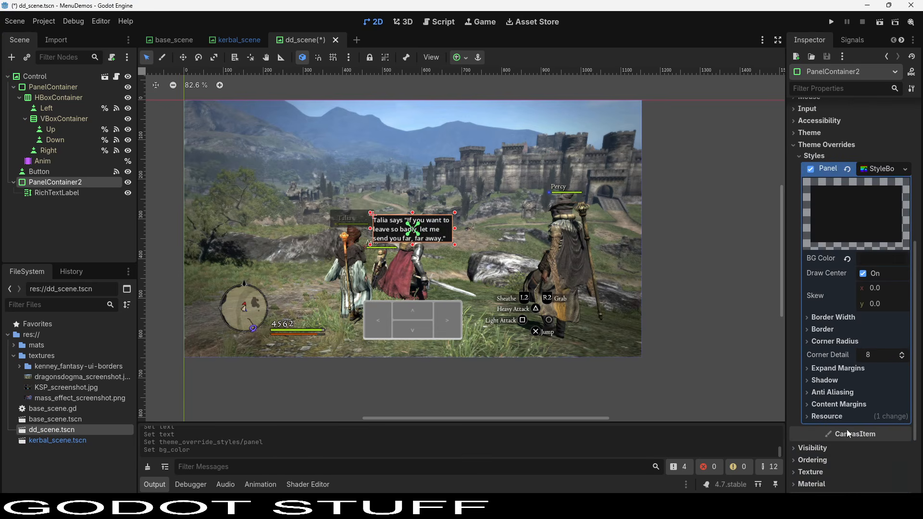
# Set the StyleBoxFlat's content margins to 20 px on all four sides.
pyautogui.click(839, 405)
pyautogui.click(882, 417)
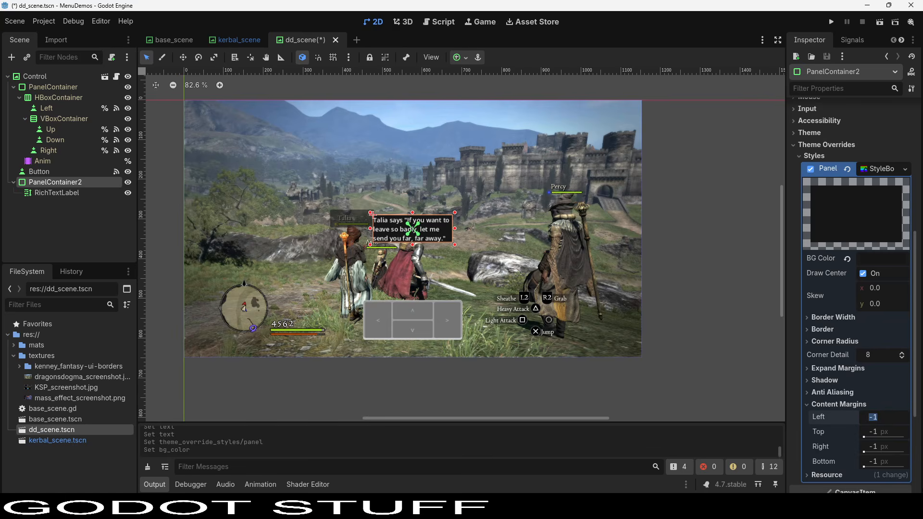
pyautogui.write('20')
pyautogui.press('Tab')
pyautogui.write('20')
pyautogui.press('Tab')
pyautogui.write('20')
pyautogui.press('Tab')
pyautogui.write('20')
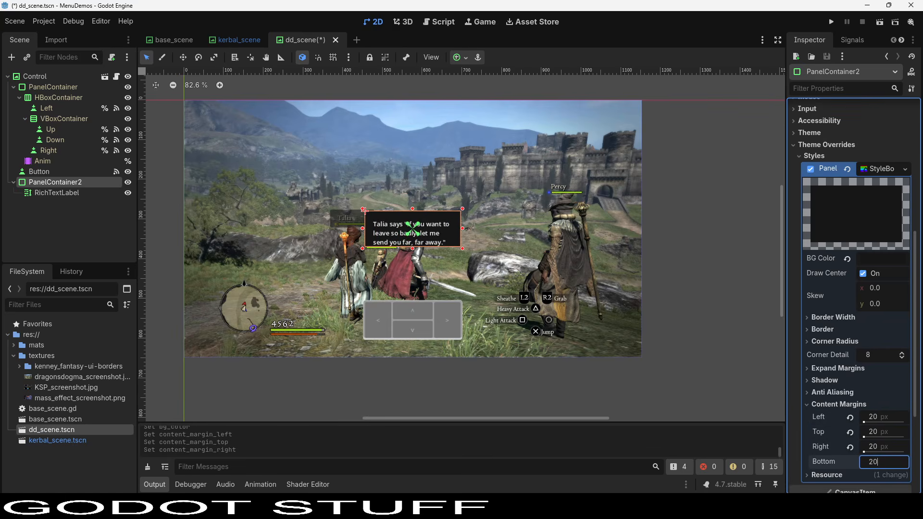
# Set the StyleBoxFlat's top and bottom content margins to 10 px.
pyautogui.hotkey('shift', 'Tab')
pyautogui.hotkey('shift', 'Tab')
pyautogui.write('10')
pyautogui.press('Tab')
pyautogui.press('Tab')
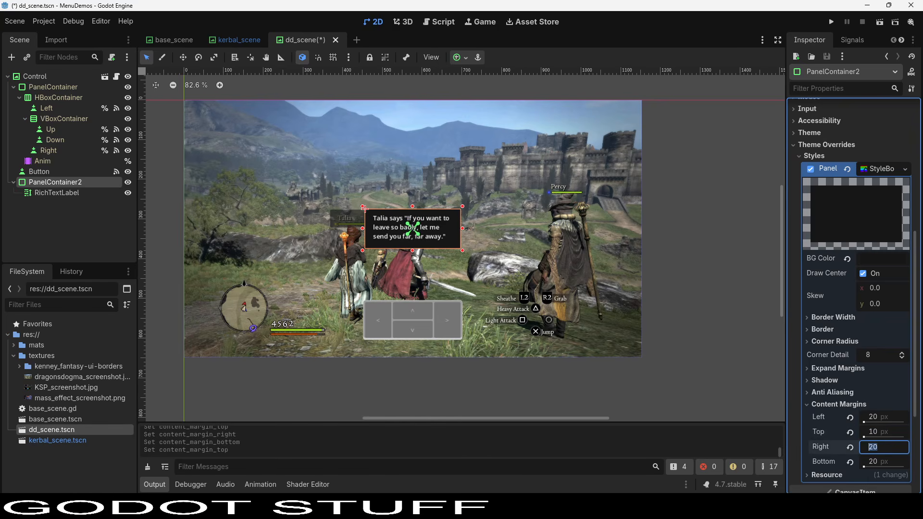
pyautogui.write('10')
pyautogui.press('Return')
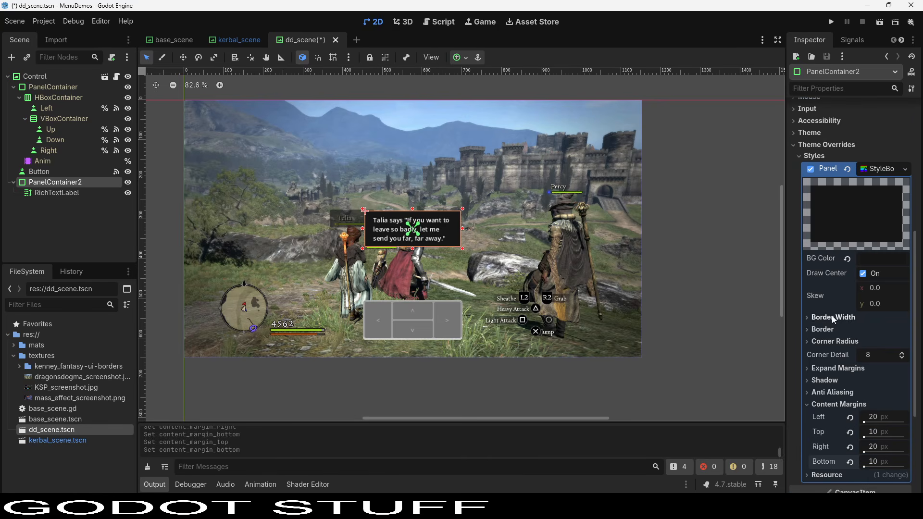
# Set all four corner radii of PanelContainer2's StyleBoxFlat to 5 px.
pyautogui.scroll(2, 880, 372)
pyautogui.scroll(-2, 880, 370)
pyautogui.click(855, 341)
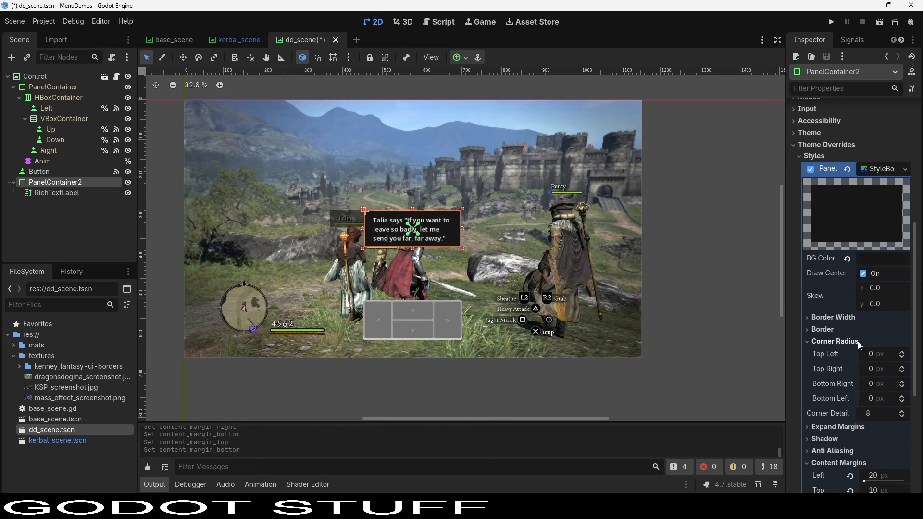
pyautogui.click(876, 355)
pyautogui.write('5')
pyautogui.press('Tab')
pyautogui.write('5')
pyautogui.press('Tab')
pyautogui.write('5')
pyautogui.press('Tab')
pyautogui.write('5')
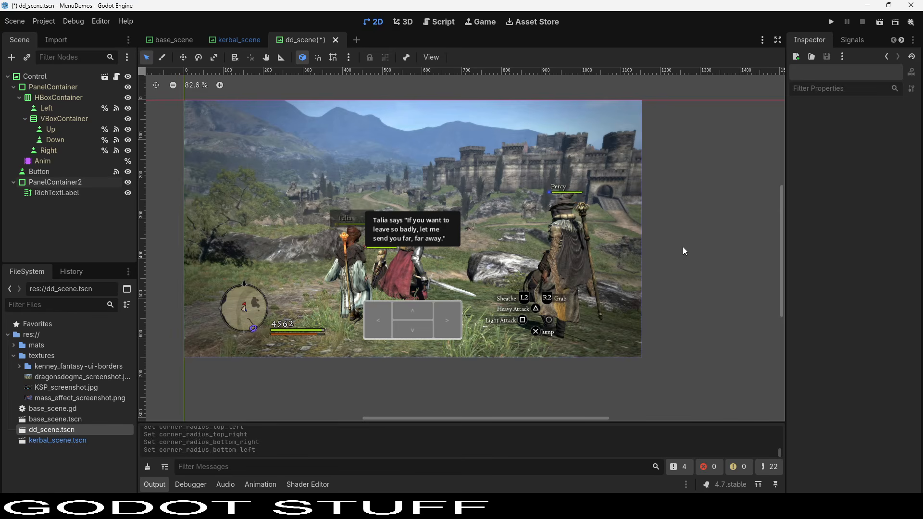
pyautogui.click(442, 221)
# Set PanelContainer2's style border widths to 5 px at the top and 1 px on the left, right and bottom.
pyautogui.click(54, 183)
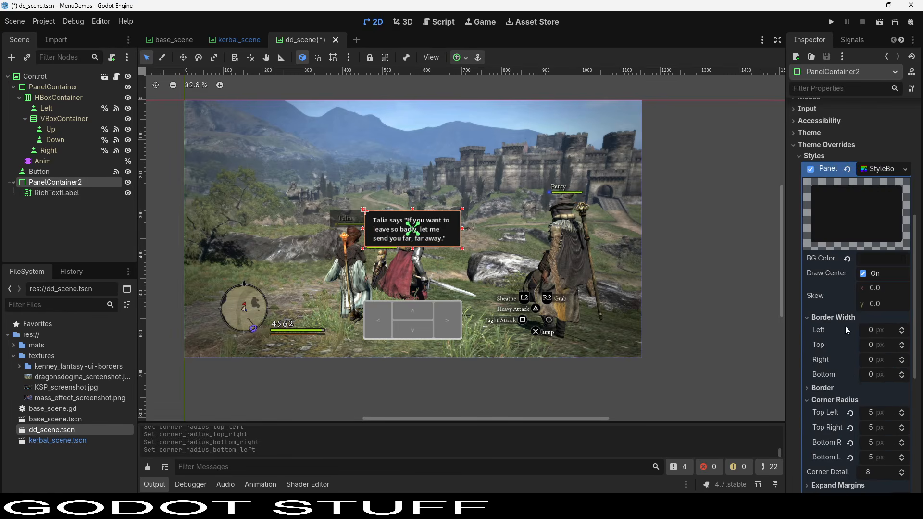
pyautogui.click(871, 331)
pyautogui.write('1')
pyautogui.press('Tab')
pyautogui.write('5')
pyautogui.press('Tab')
pyautogui.write('1')
pyautogui.press('Tab')
pyautogui.write('1')
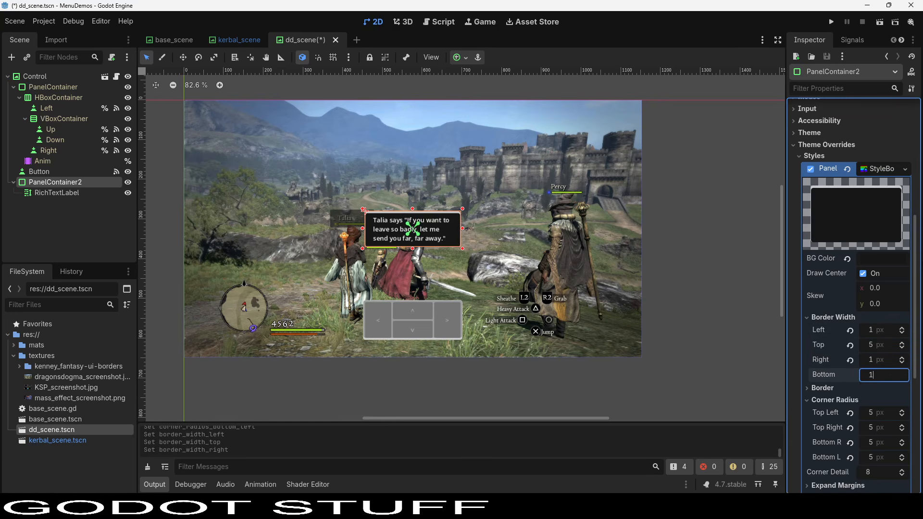
pyautogui.press('Return')
pyautogui.click(701, 206)
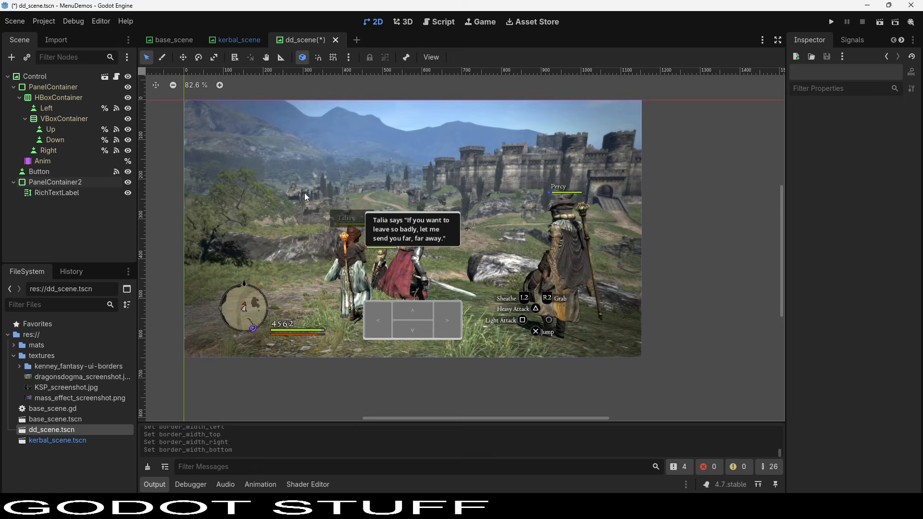
# Rename PanelContainer2 to TaliaSpeech with a % prefix so it is accessible by unique name.
pyautogui.click(72, 182)
pyautogui.click(76, 181)
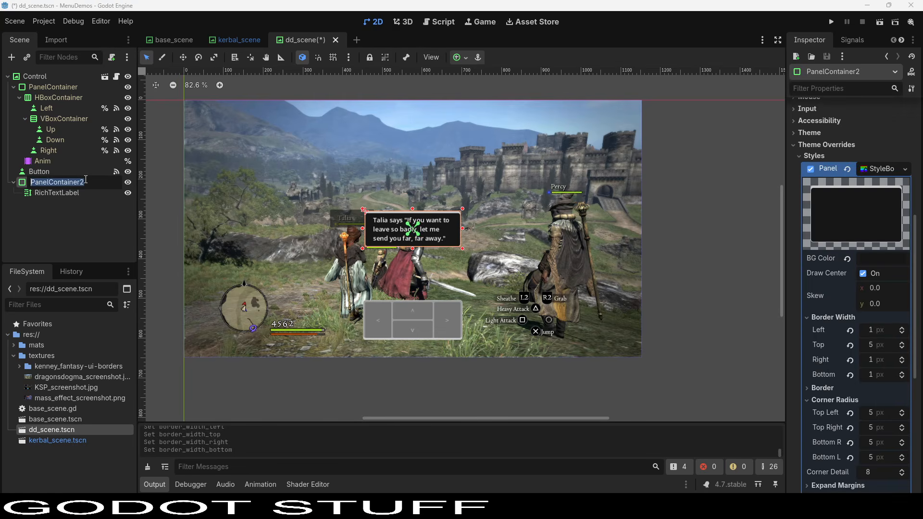
pyautogui.write('%TaliaSpeech')
pyautogui.press('Return')
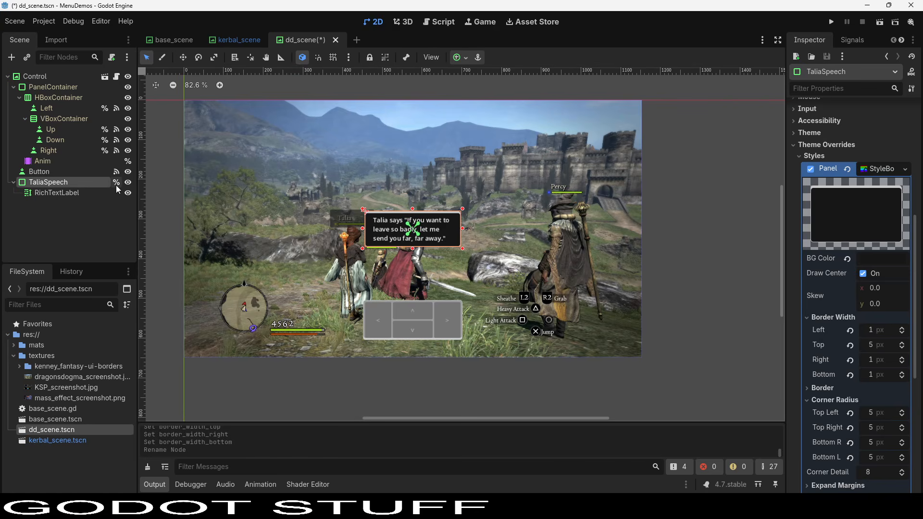
# Make TaliaSpeech fully transparent by setting its Modulate alpha to 0.
pyautogui.scroll(-5, 880, 414)
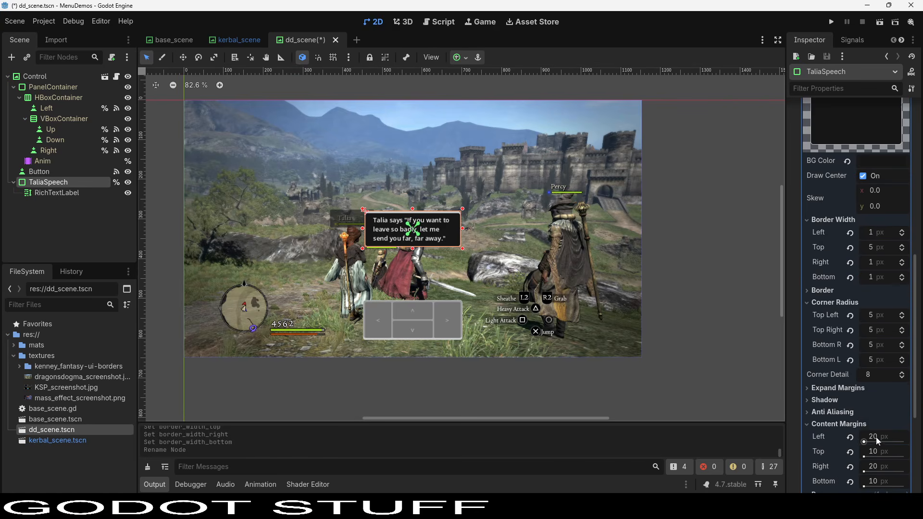
pyautogui.scroll(-2, 855, 406)
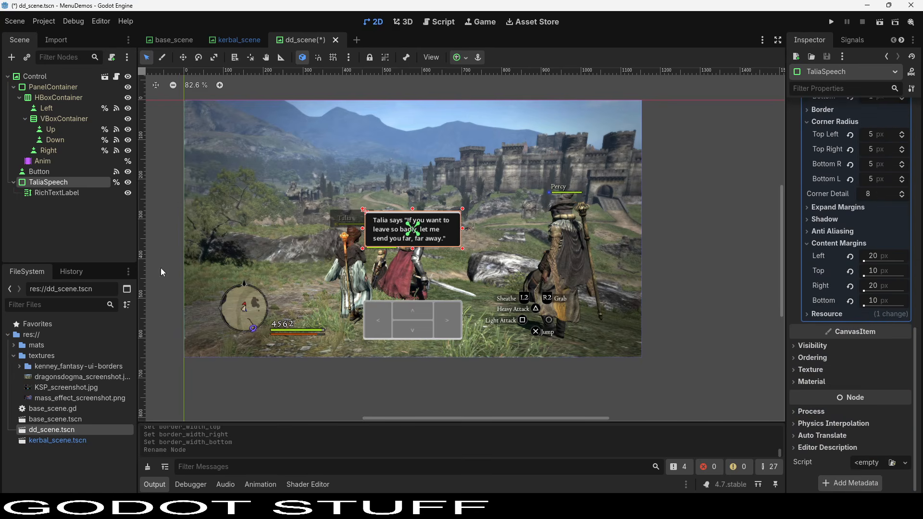
pyautogui.click(128, 182)
pyautogui.click(128, 182)
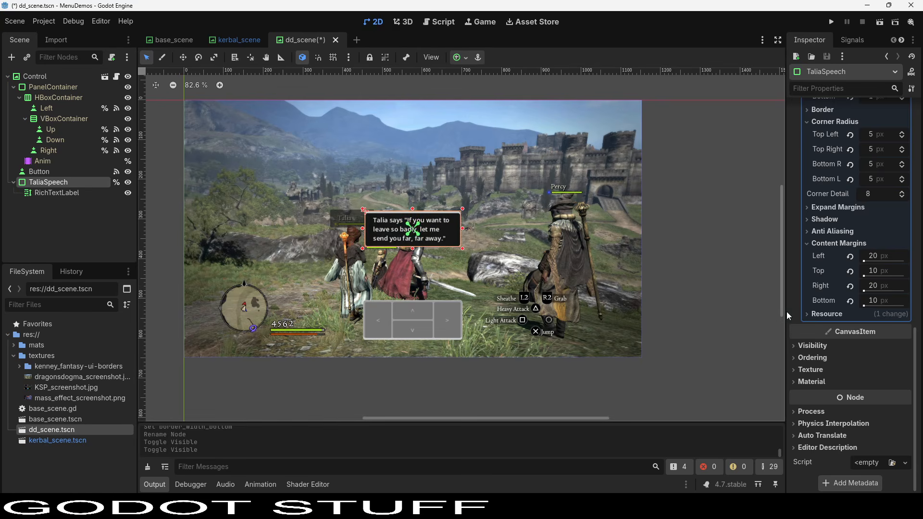
pyautogui.click(810, 346)
pyautogui.click(873, 379)
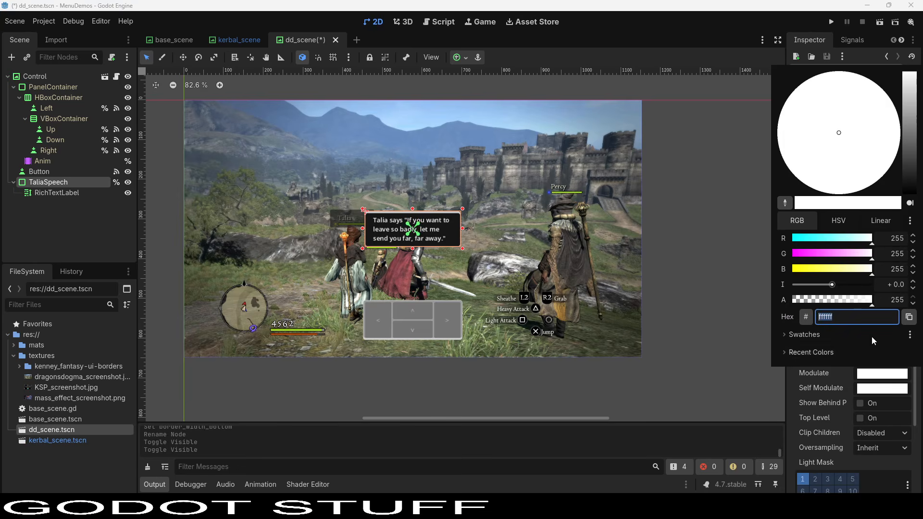
pyautogui.moveTo(825, 300); pyautogui.dragTo(708, 302)
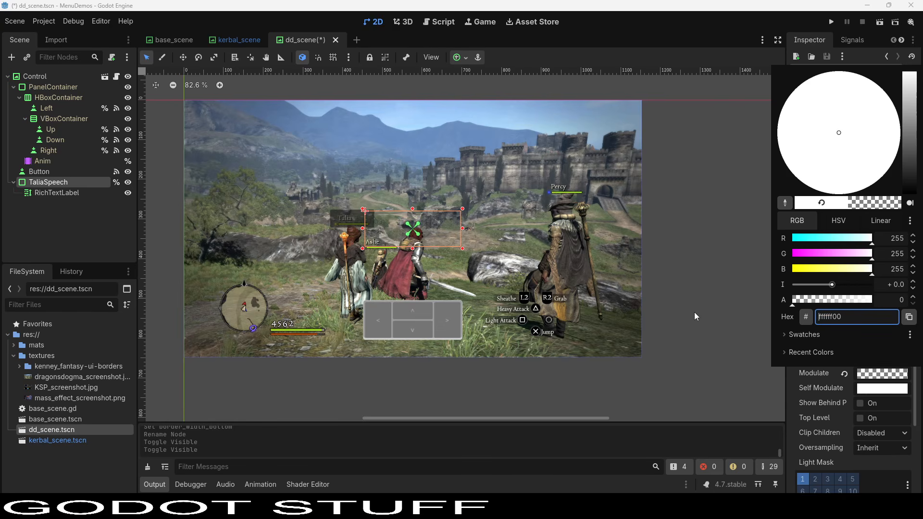
pyautogui.click(694, 315)
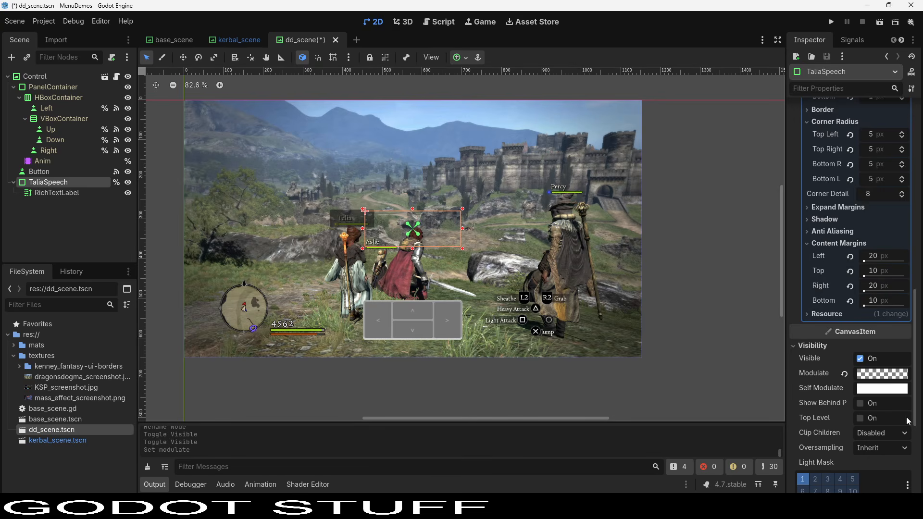
# Set the mouse filter of both TaliaSpeech and its RichTextLabel to Ignore.
pyautogui.click(62, 191)
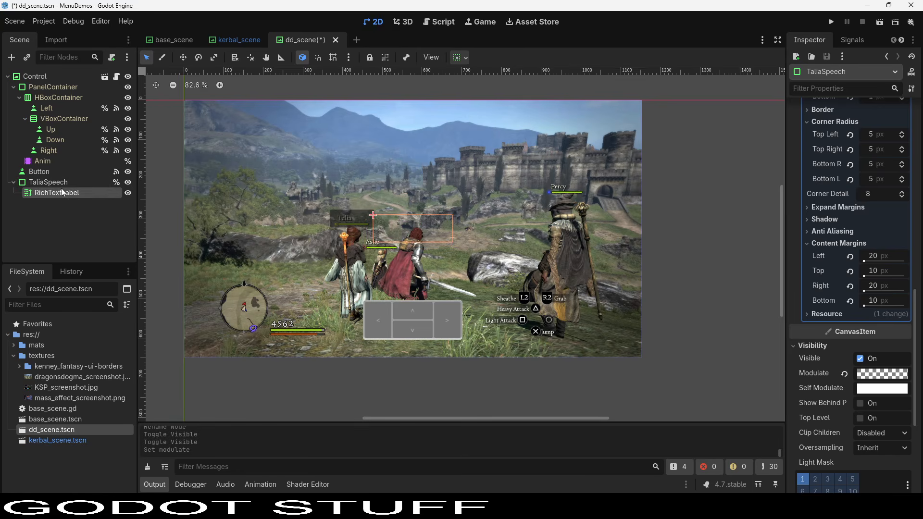
pyautogui.click(62, 184)
pyautogui.click(63, 191)
pyautogui.click(63, 184)
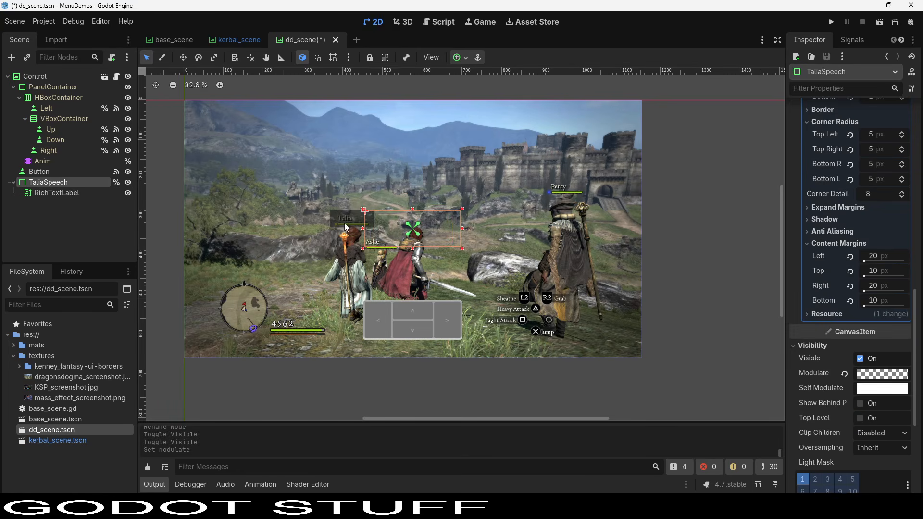
pyautogui.keyDown('ctrl'); pyautogui.click(112, 194); pyautogui.keyUp('ctrl')
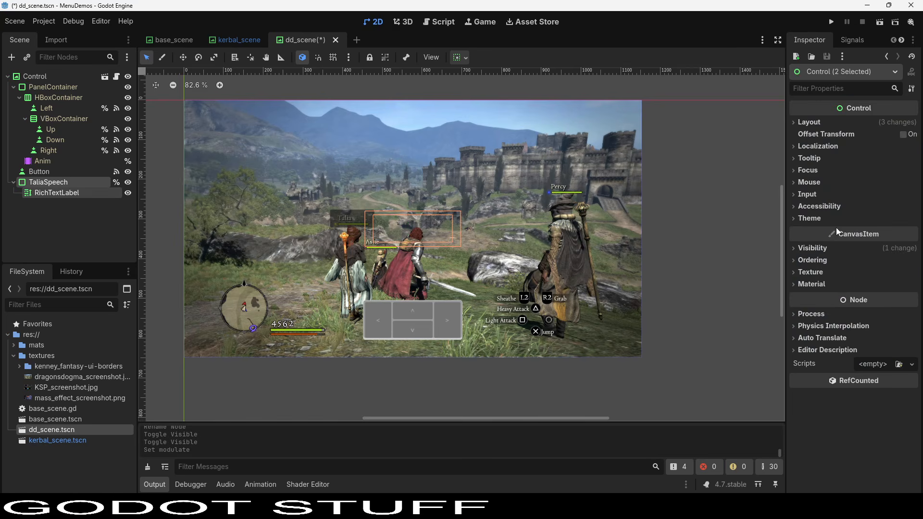
pyautogui.click(809, 182)
pyautogui.click(894, 196)
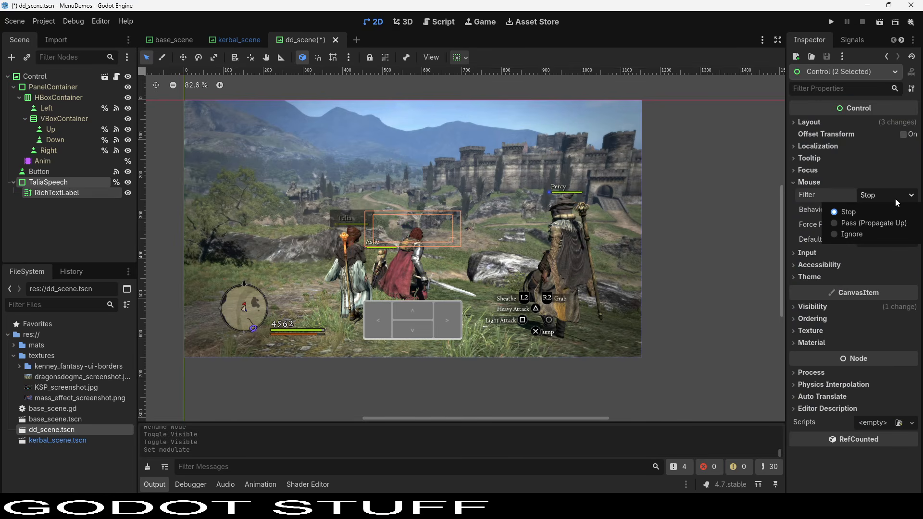
pyautogui.click(868, 235)
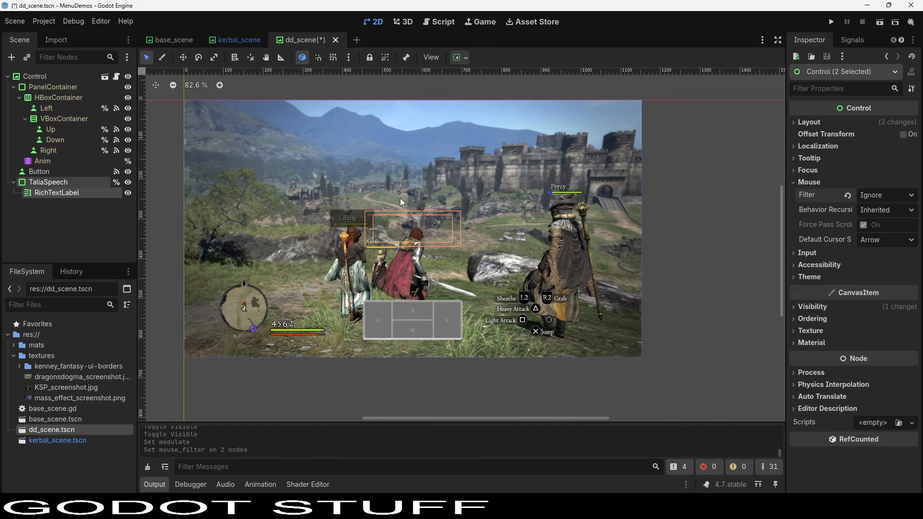
# Add an AnimationPlayer node as a child of TaliaSpeech.
pyautogui.click(70, 186)
pyautogui.rightClick(70, 186)
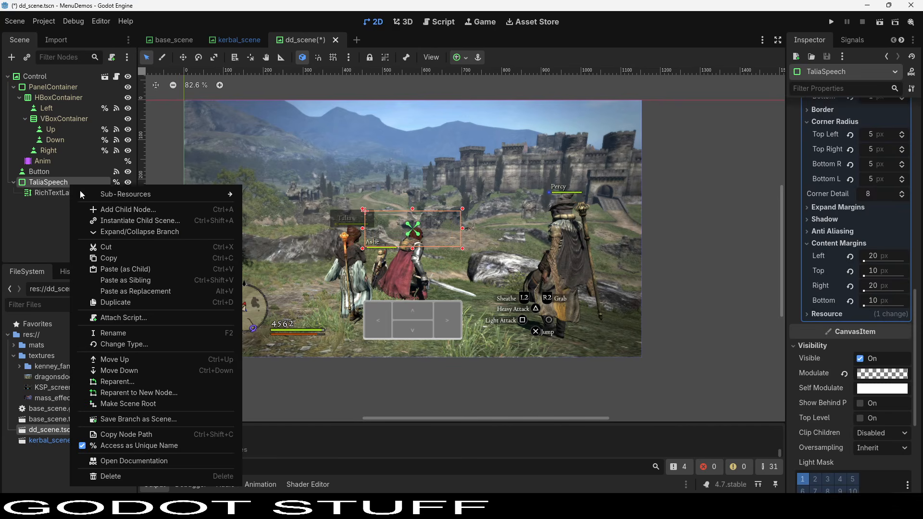
pyautogui.click(129, 208)
pyautogui.write('anima')
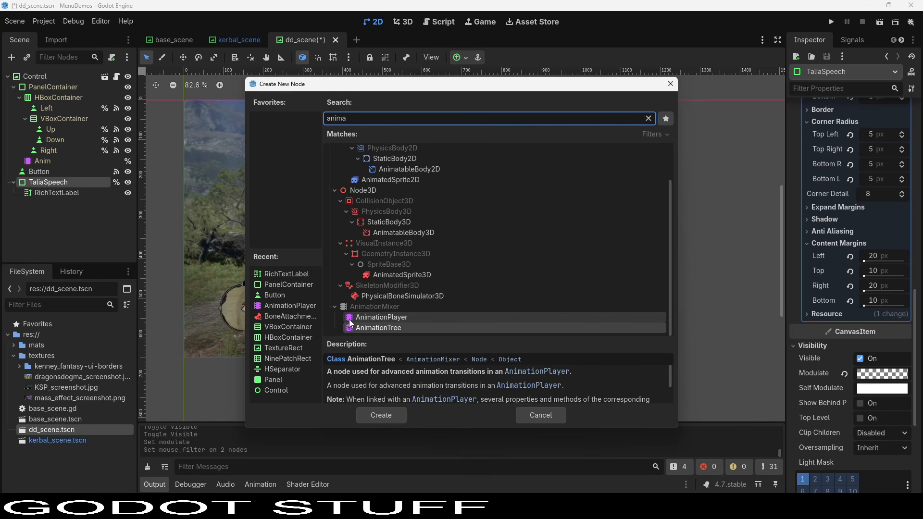
pyautogui.click(369, 320)
pyautogui.doubleClick(367, 318)
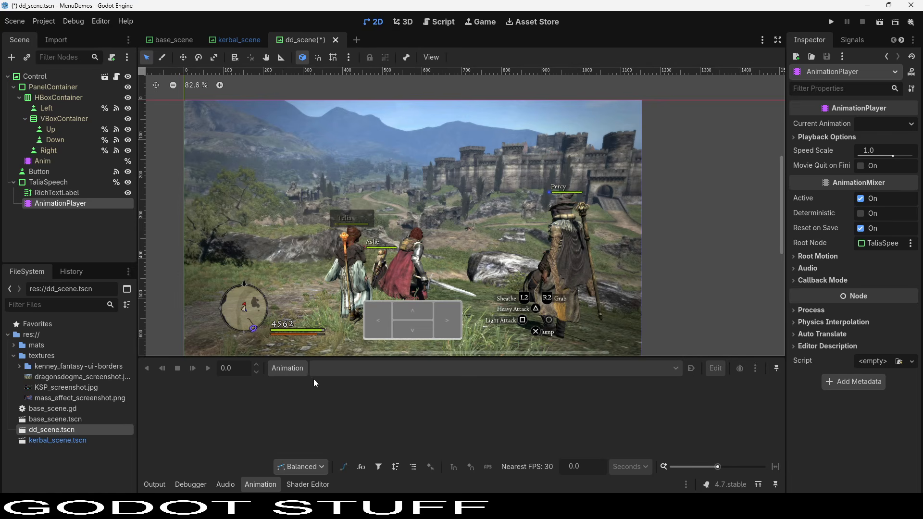
# Create a new animation named fade_in in TaliaSpeech's AnimationPlayer.
pyautogui.click(287, 368)
pyautogui.click(290, 387)
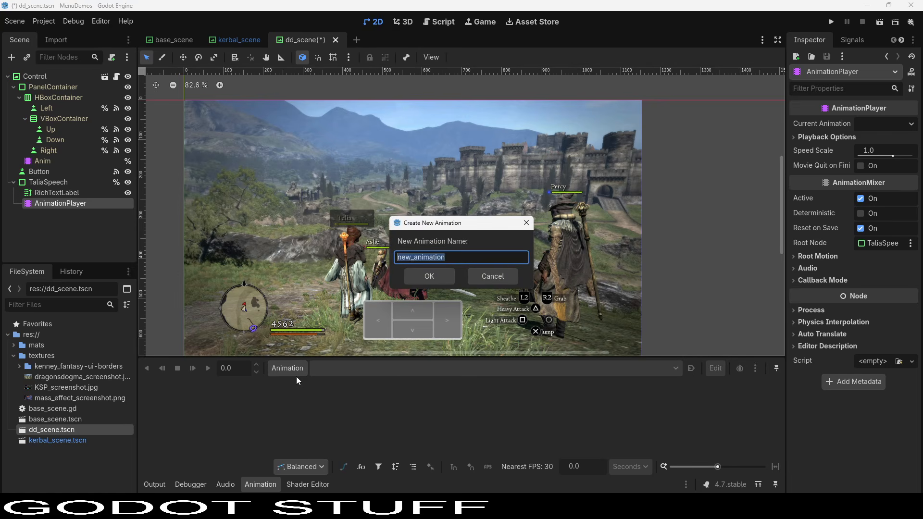
pyautogui.write('fade_in')
pyautogui.press('Return')
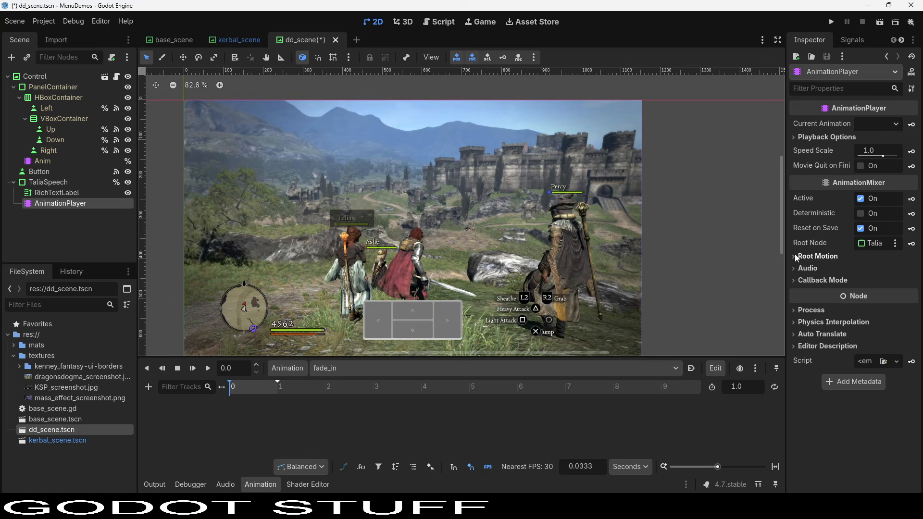
# Add a modulate track for TaliaSpeech to fade_in, keying its transparent value at 0 seconds.
pyautogui.click(53, 182)
pyautogui.scroll(-5, 909, 283)
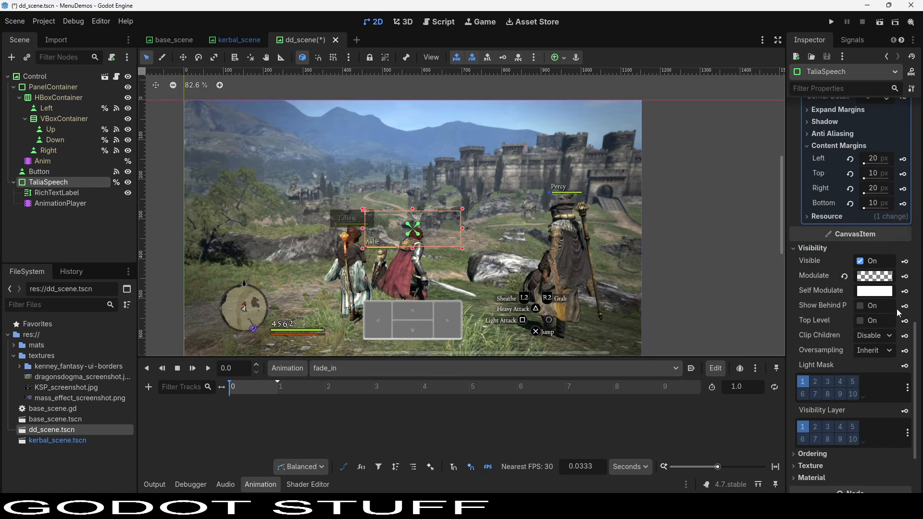
pyautogui.click(905, 277)
pyautogui.click(421, 287)
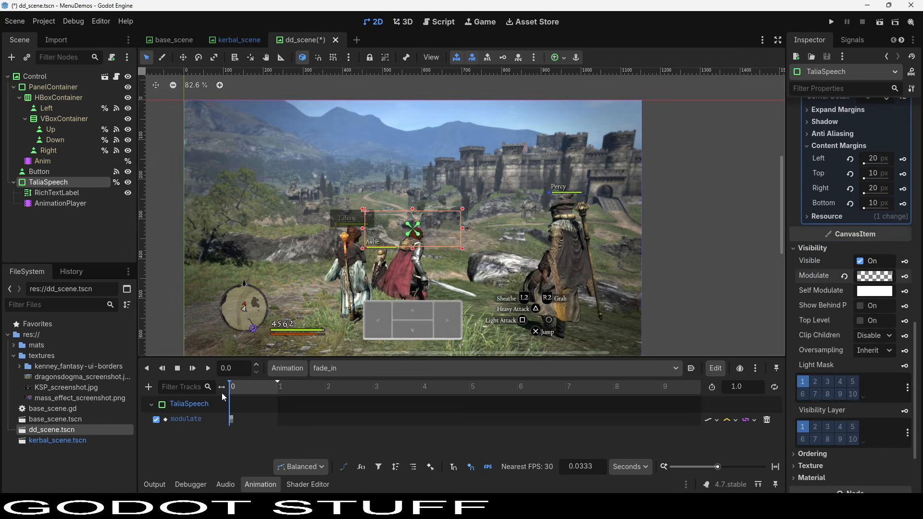
# Add a second modulate key at about 0.93 seconds in fade_in, with alpha 255 and easing 0.450.
pyautogui.click(255, 386)
pyautogui.moveTo(256, 386); pyautogui.dragTo(276, 386)
pyautogui.rightClick(273, 419)
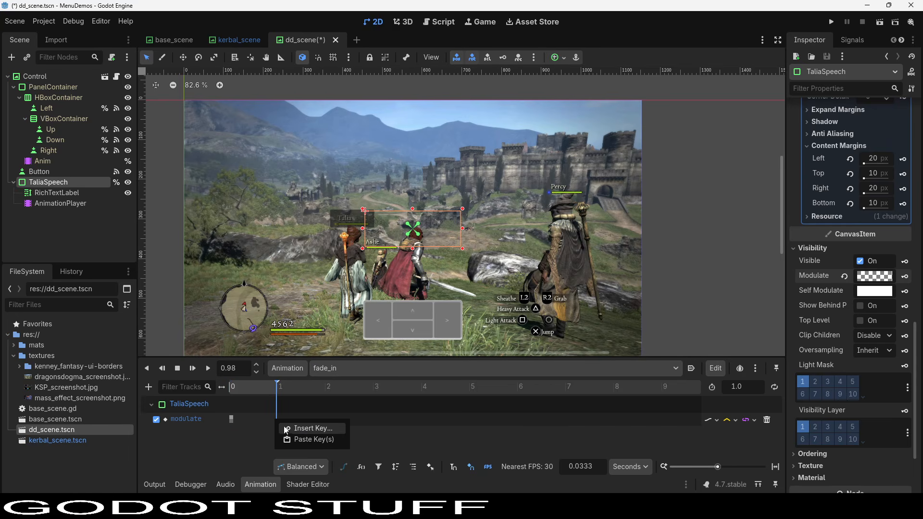
pyautogui.click(317, 428)
pyautogui.click(275, 420)
pyautogui.click(911, 146)
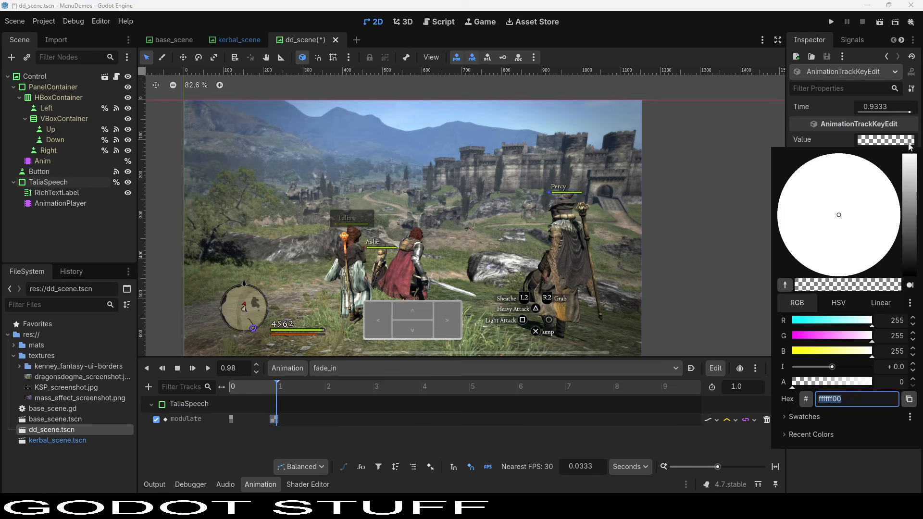
pyautogui.moveTo(851, 383); pyautogui.dragTo(879, 383)
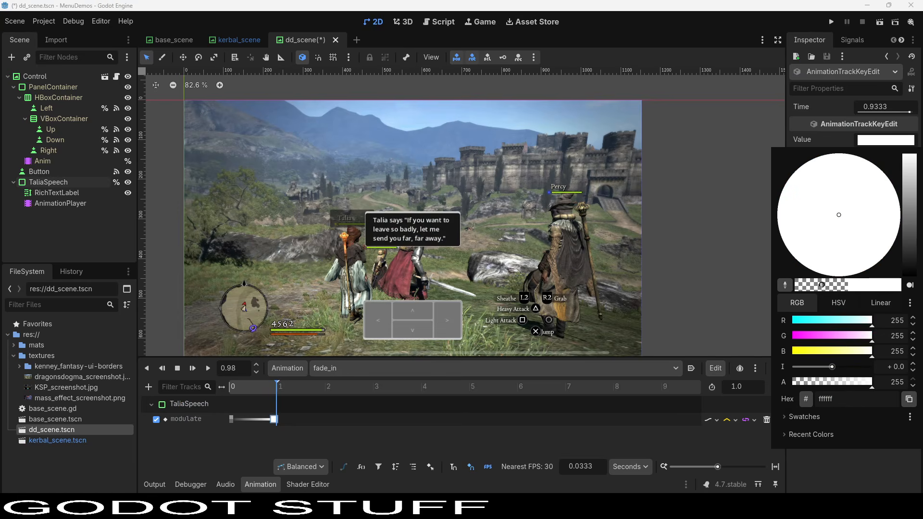
pyautogui.click(288, 451)
pyautogui.moveTo(273, 386)
pyautogui.mouseDown()
pyautogui.moveTo(237, 384)
pyautogui.moveTo(287, 381)
pyautogui.moveTo(229, 385)
pyautogui.moveTo(270, 389)
pyautogui.mouseUp()
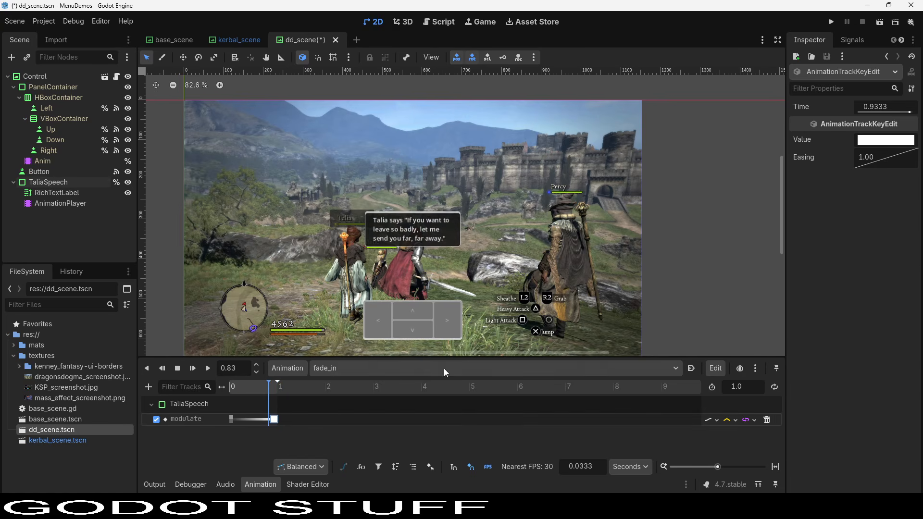
pyautogui.moveTo(870, 161); pyautogui.dragTo(862, 161)
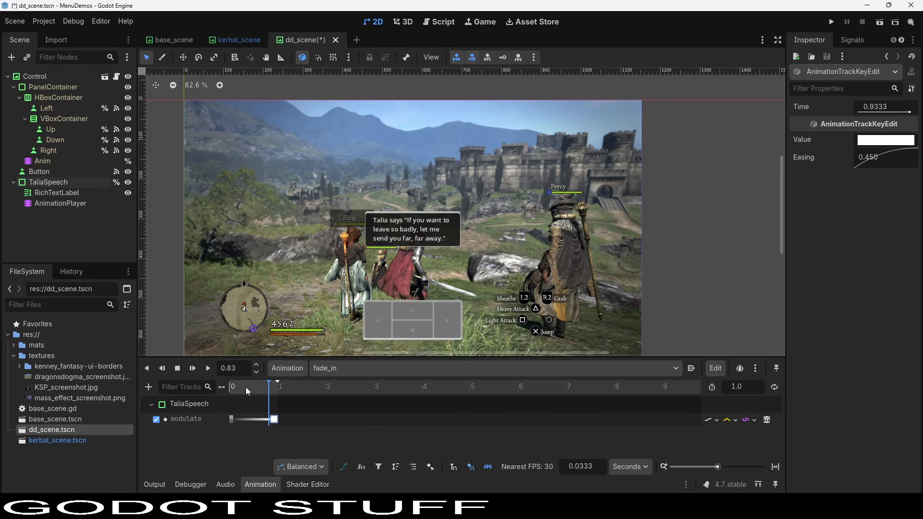
# Play back the fade_in animation to preview TaliaSpeech's fade and save dd_scene.
pyautogui.click(193, 367)
pyautogui.click(208, 368)
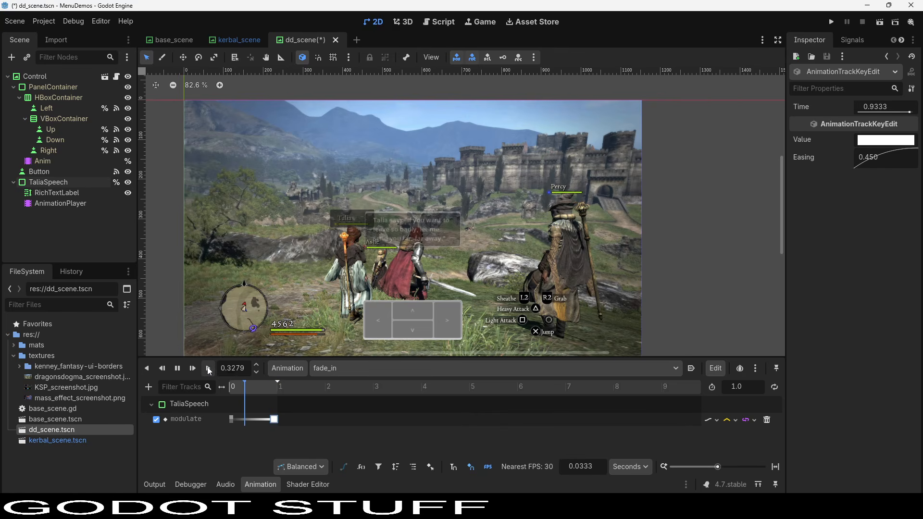
pyautogui.click(208, 368)
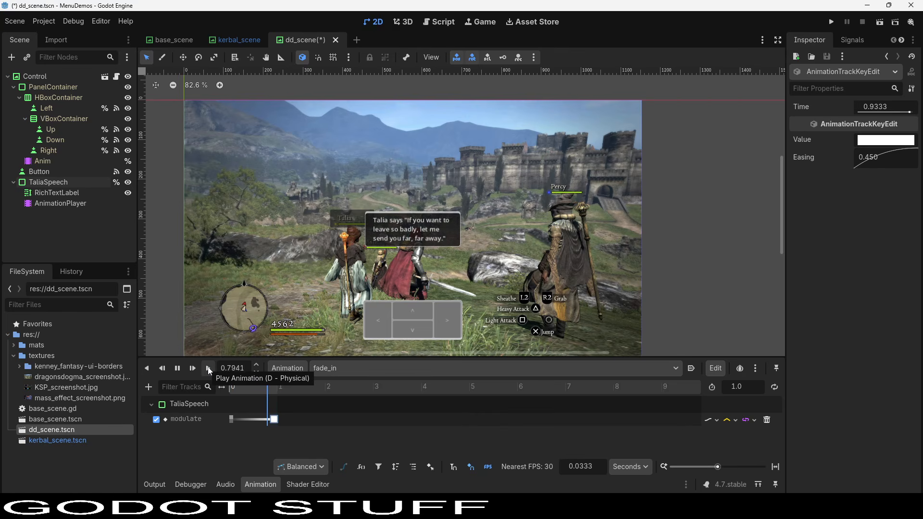
pyautogui.hotkey('ctrl', 's')
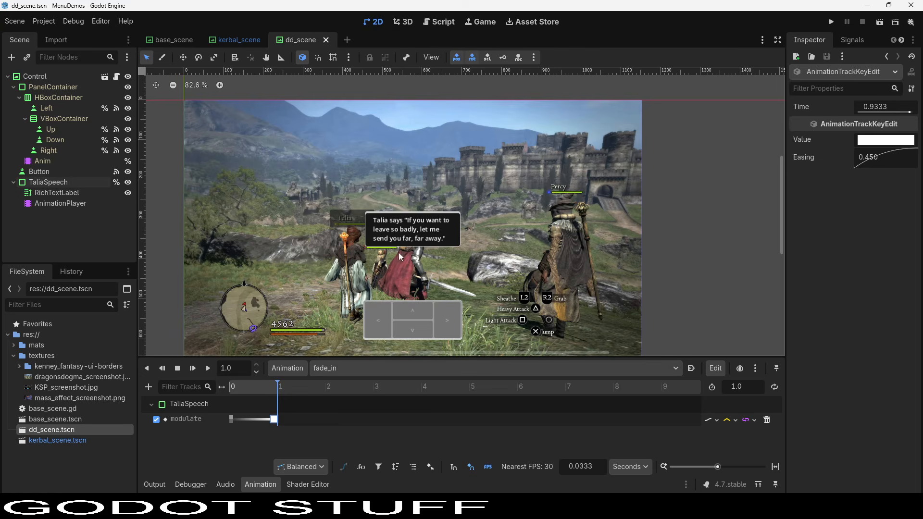
# Open dd_scene's script and insert an empty first line in the body of _on_talia_pressed.
pyautogui.click(117, 77)
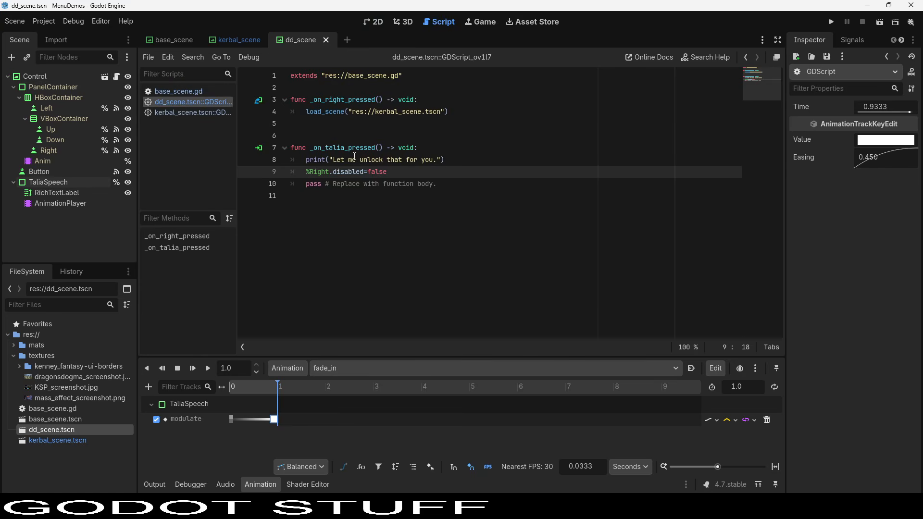
pyautogui.click(440, 152)
pyautogui.press('Return')
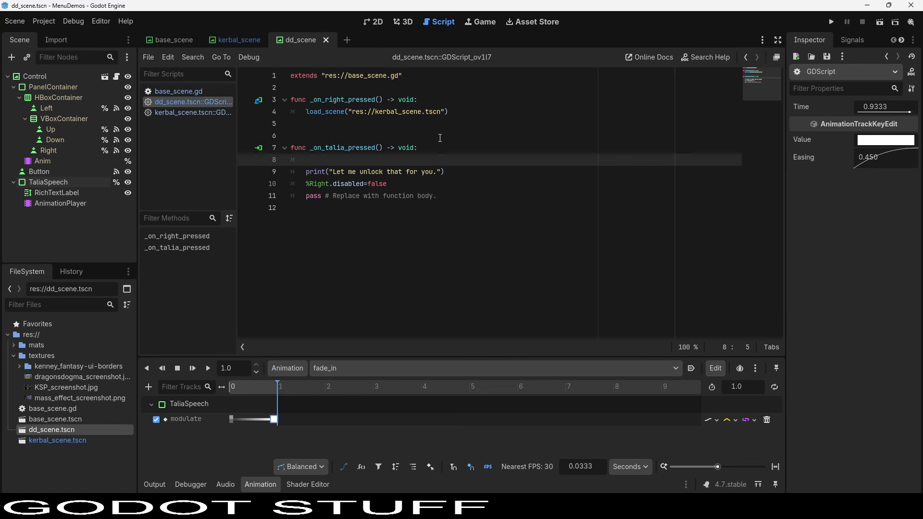
# Rename TaliaSpeech's AnimationPlayer to TaliaAnim and make it accessible by unique name.
pyautogui.doubleClick(78, 205)
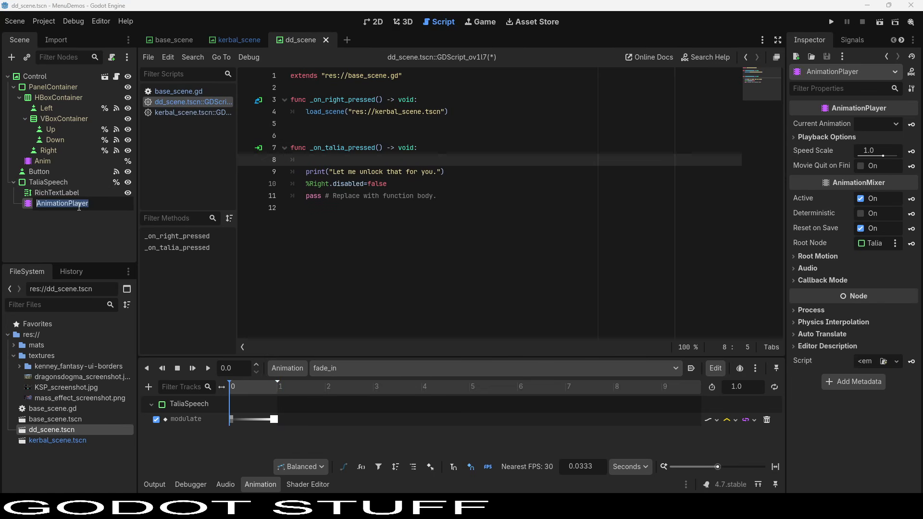
pyautogui.write('TaliaAnim')
pyautogui.press('Return')
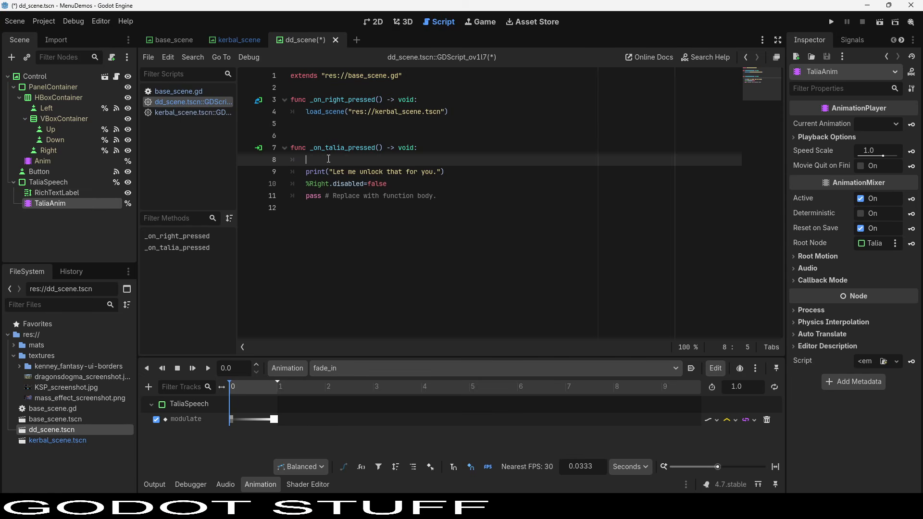
# Write %TaliaAnim.play("fade_in") as the first statement of _on_talia_pressed.
pyautogui.write('%TaliaA')
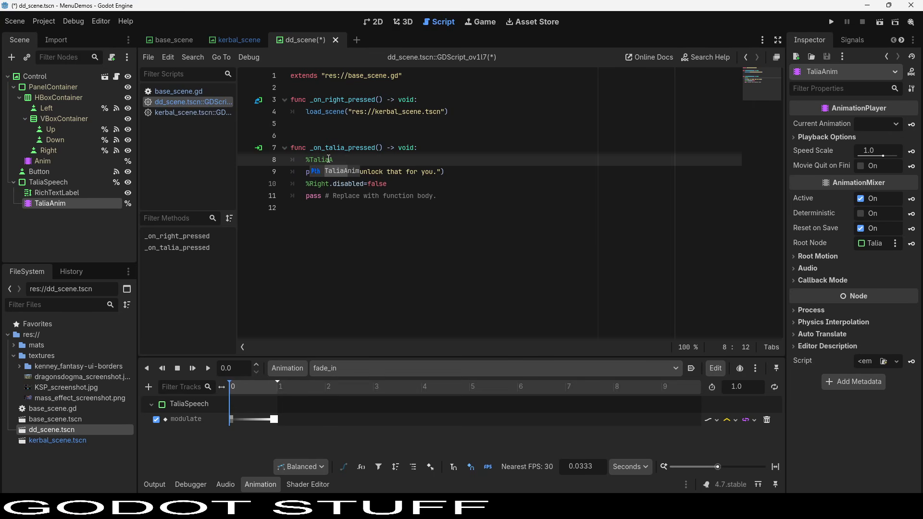
pyautogui.write('nim')
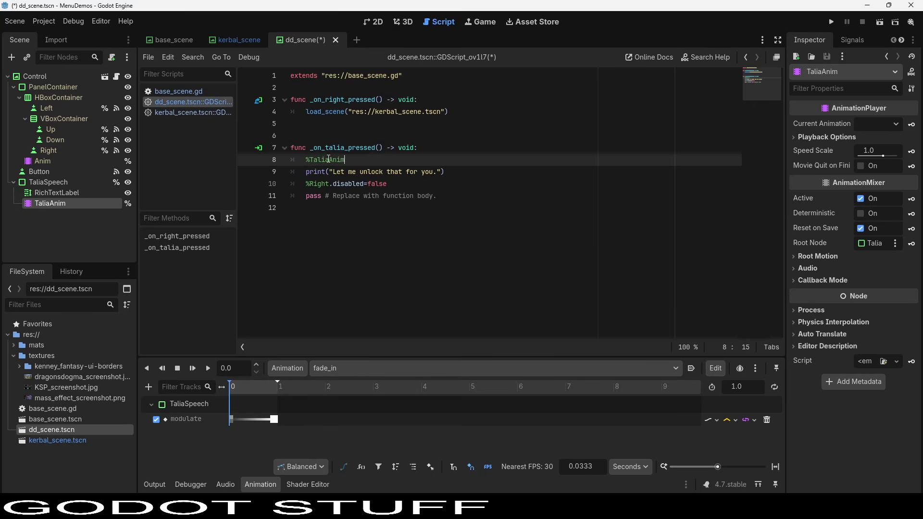
pyautogui.write('.play(')
pyautogui.press('Return')
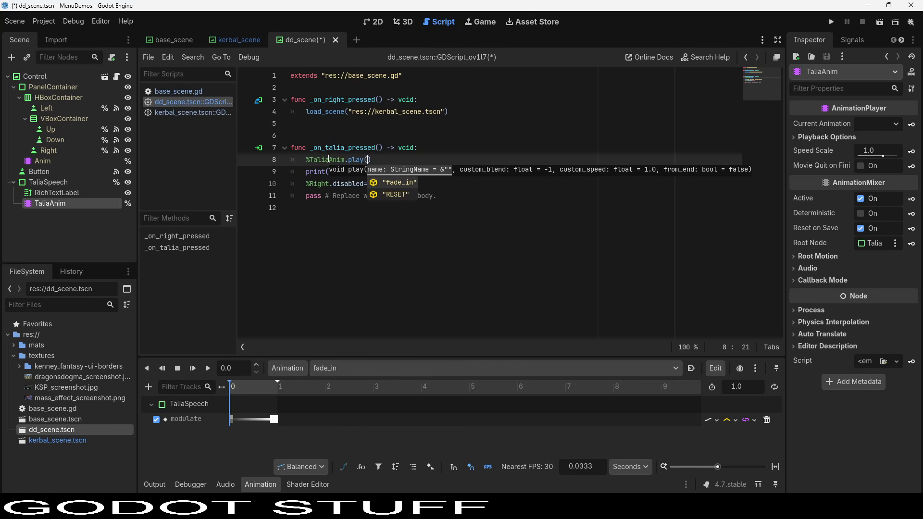
pyautogui.press('Return')
pyautogui.press('End')
# Add the line await %TaliaAnim.animation_finished below the play call in _on_talia_pressed.
pyautogui.press('Return')
pyautogui.write('await ')
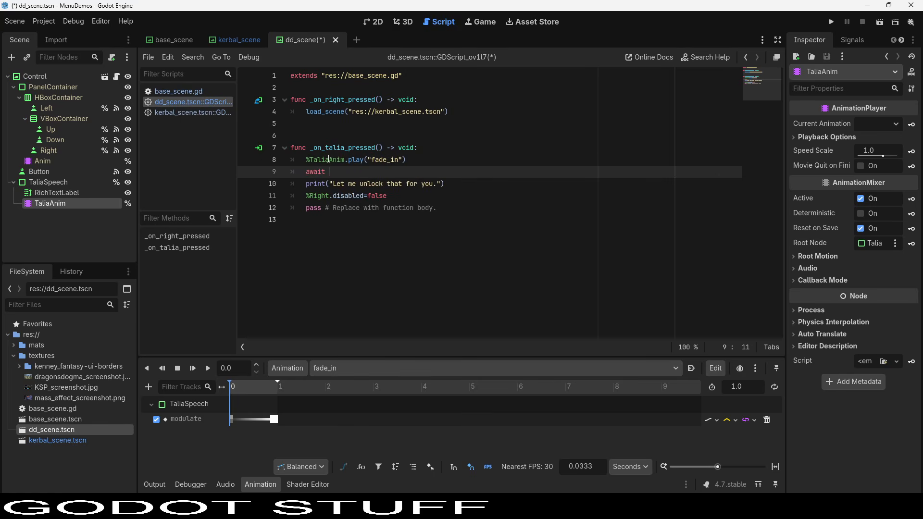
pyautogui.write('%TaliaAn')
pyautogui.press('Return')
pyautogui.write('.anima')
pyautogui.press('Down')
pyautogui.press('Down')
pyautogui.press('Down')
pyautogui.press('Return')
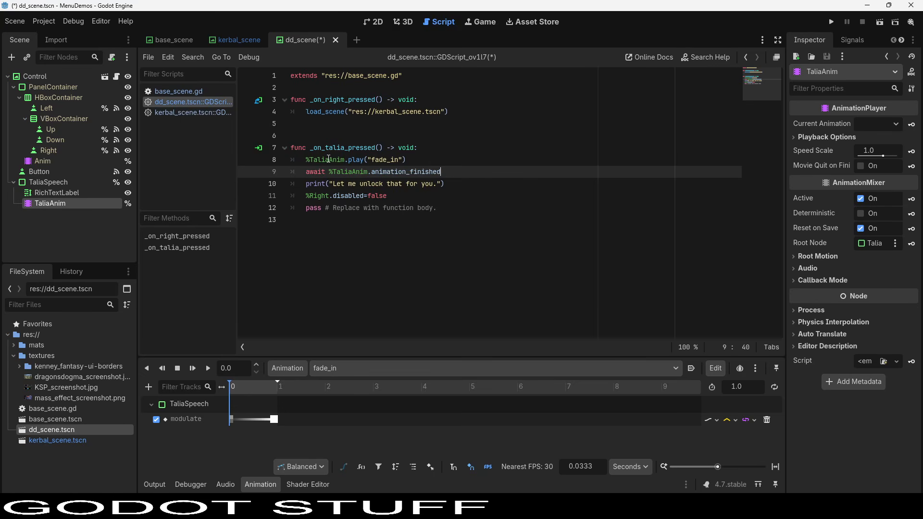
# Add a two-second wait on the following line with await get_tree().create_timer(2).timeout.
pyautogui.press('Return')
pyautogui.write('a')
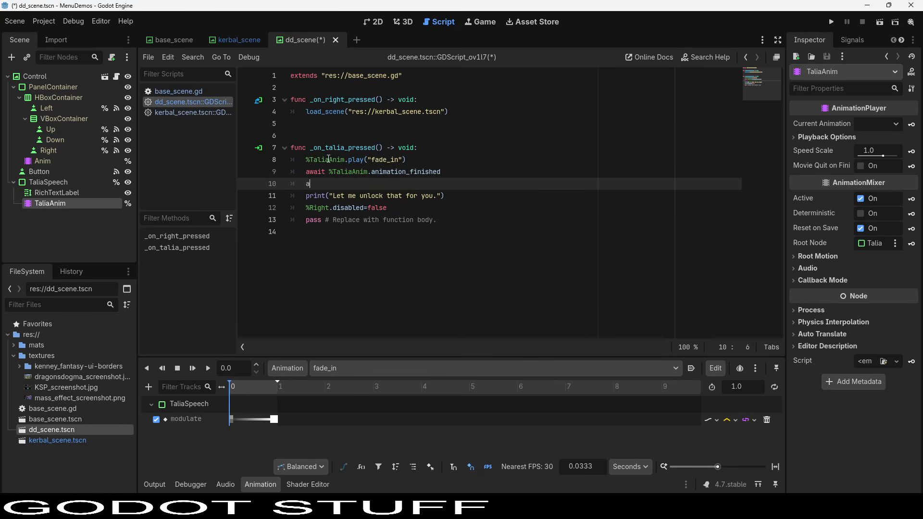
pyautogui.write('wait get_tree().create')
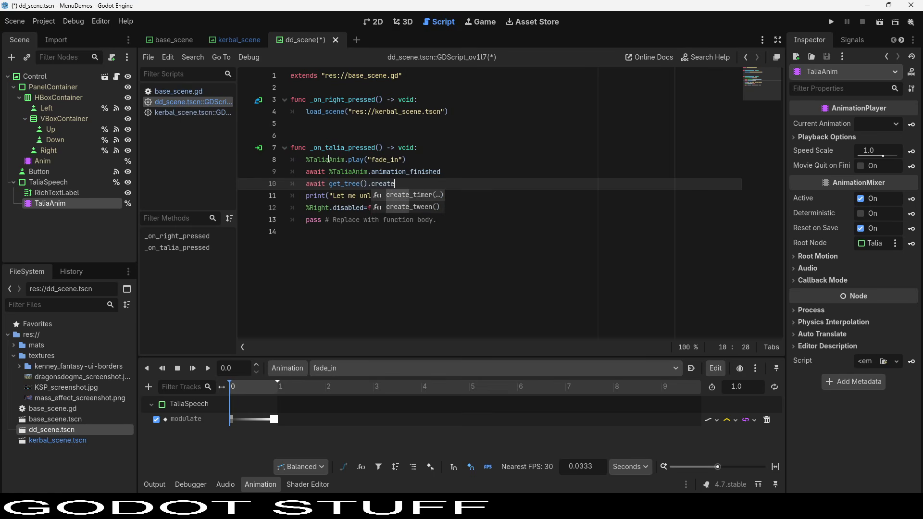
pyautogui.press('Return')
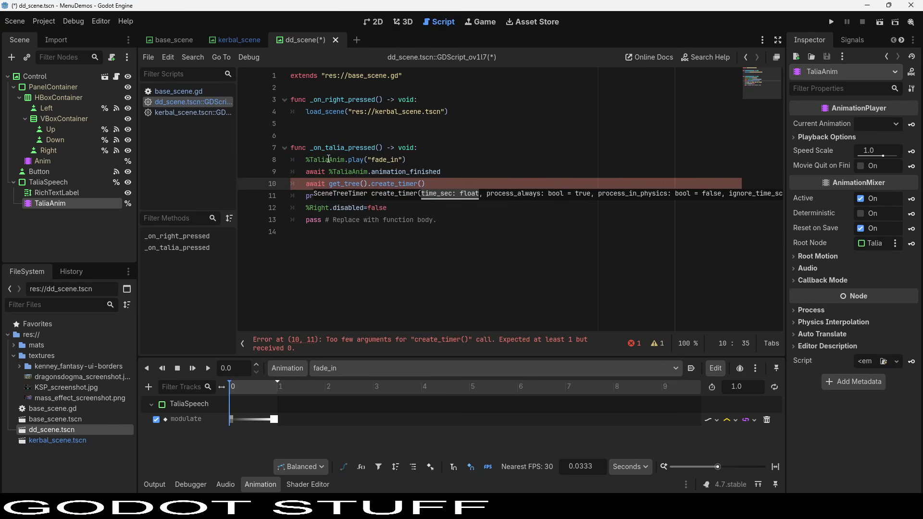
pyautogui.write('2).timeout')
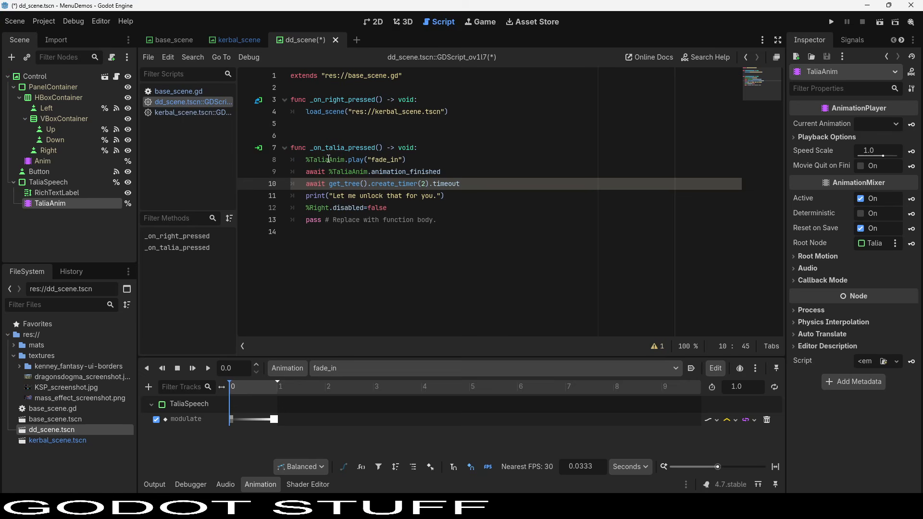
pyautogui.hotkey('ctrl', 'shift', 'Left')
pyautogui.hotkey('shift', 'Left')
pyautogui.press('Left')
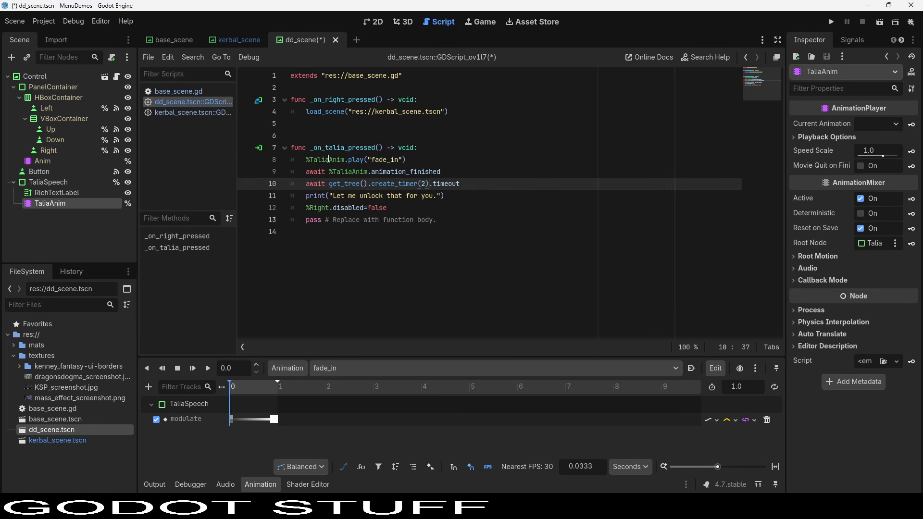
pyautogui.hotkey('shift', 'Left')
pyautogui.hotkey('shift', 'Left')
pyautogui.press('Right')
pyautogui.press('Right')
pyautogui.hotkey('shift', 'End')
pyautogui.press('Right')
# Below the timer line, add %TaliaAnim.play("fade_in",-1, -1, true) followed by await %TaliaAnim.animation_finished to fade the panel out.
pyautogui.press('Return')
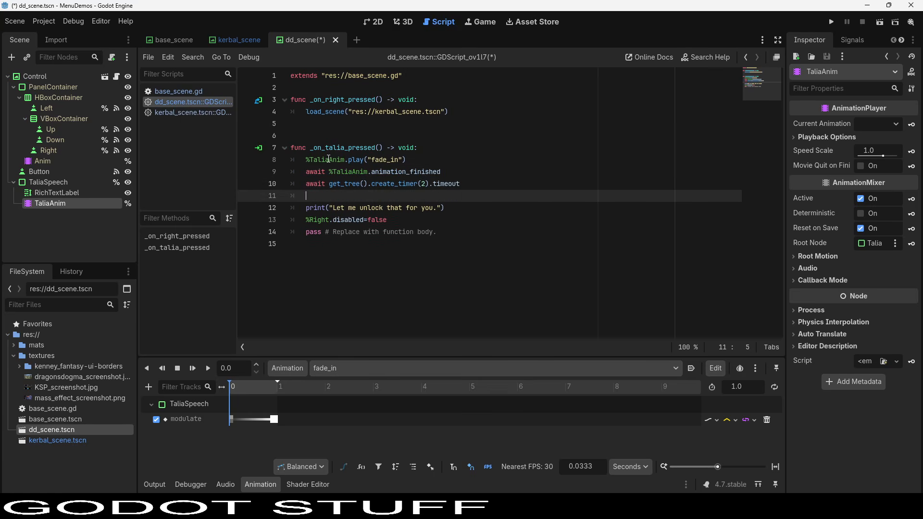
pyautogui.write('await %TaliaAnim.animation_finished')
pyautogui.press('Up')
pyautogui.press('Up')
pyautogui.press('Up')
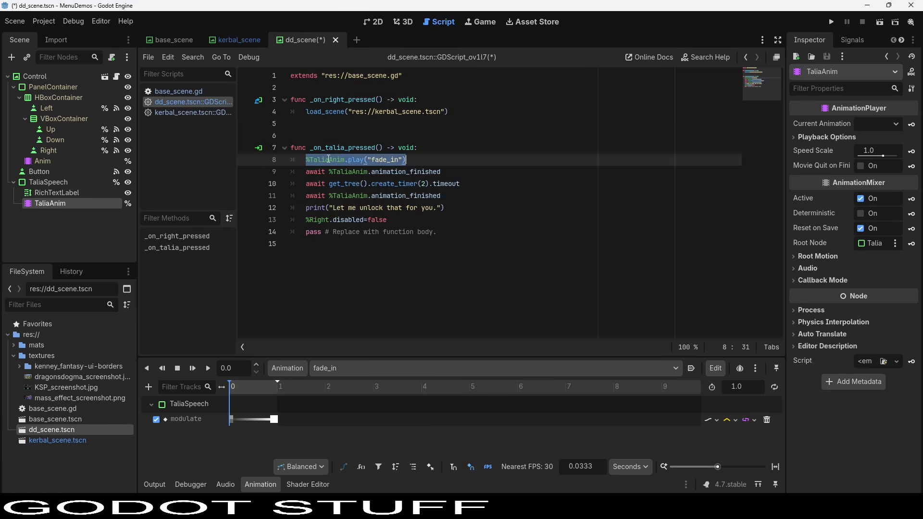
pyautogui.press('Down')
pyautogui.press('Down')
pyautogui.press('Down')
pyautogui.write('%TaliaAnim.play("fade_in")')
pyautogui.press('Left')
pyautogui.write(',')
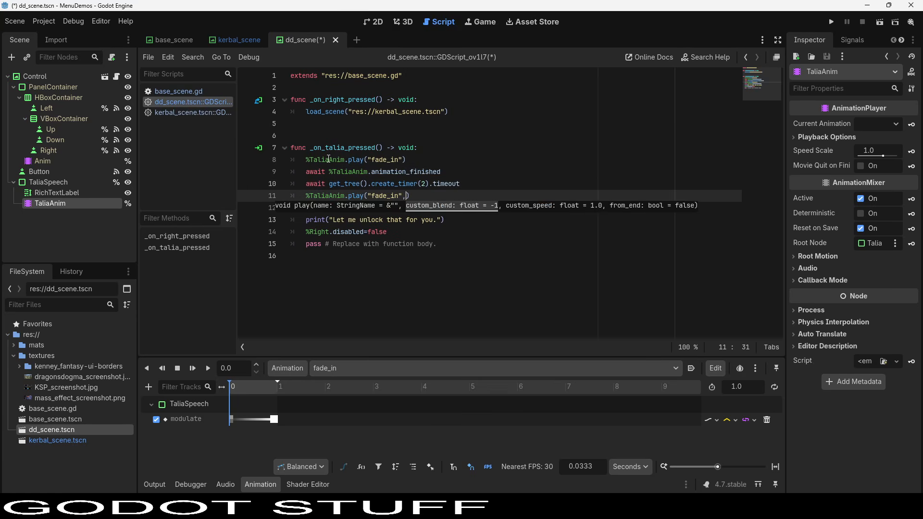
pyautogui.write('-1, -1,')
pyautogui.write(' true')
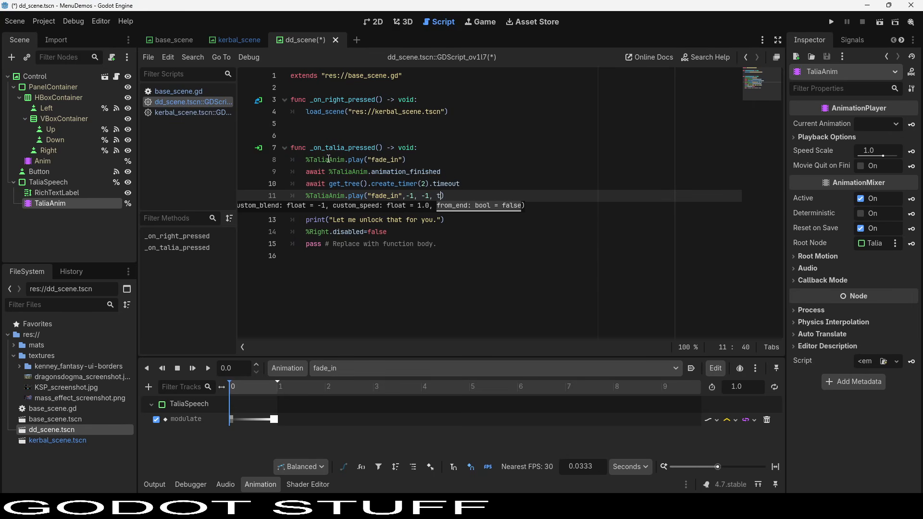
pyautogui.press('Escape')
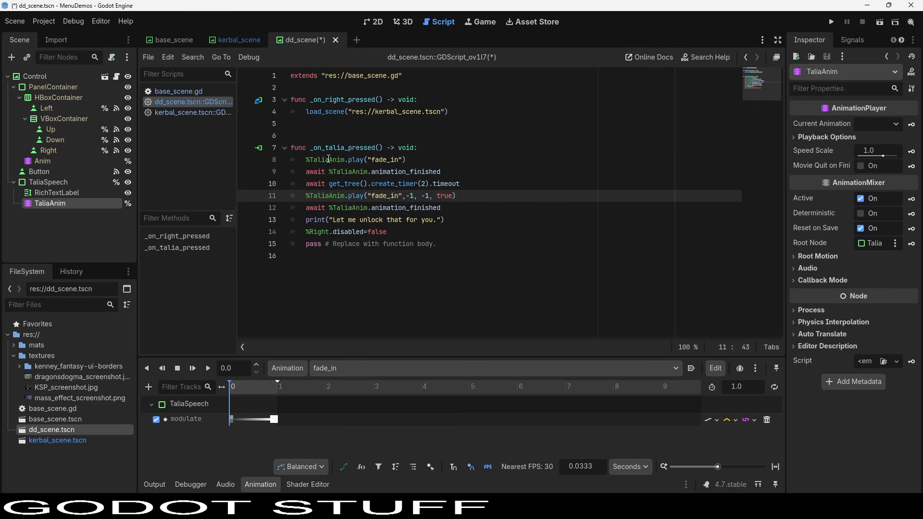
# Delete the "Let me unlock that for you." print line from _on_talia_pressed.
pyautogui.press('Down')
pyautogui.press('Down')
pyautogui.hotkey('shift', 'Home')
pyautogui.press('BackSpace')
pyautogui.press('BackSpace')
pyautogui.press('BackSpace')
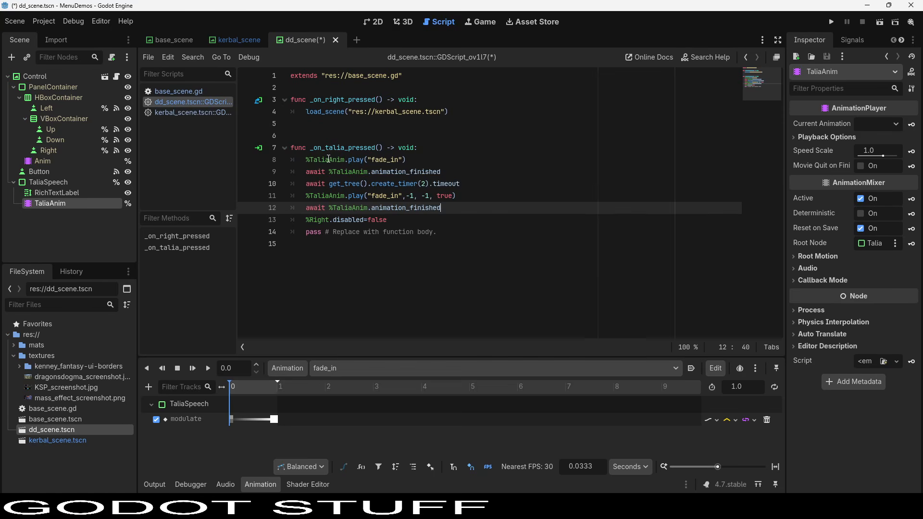
# Run dd_scene, test Talia's speech fade, the unlocked right exit and the return from the Kerbal scene, and close the game.
pyautogui.press('F6')
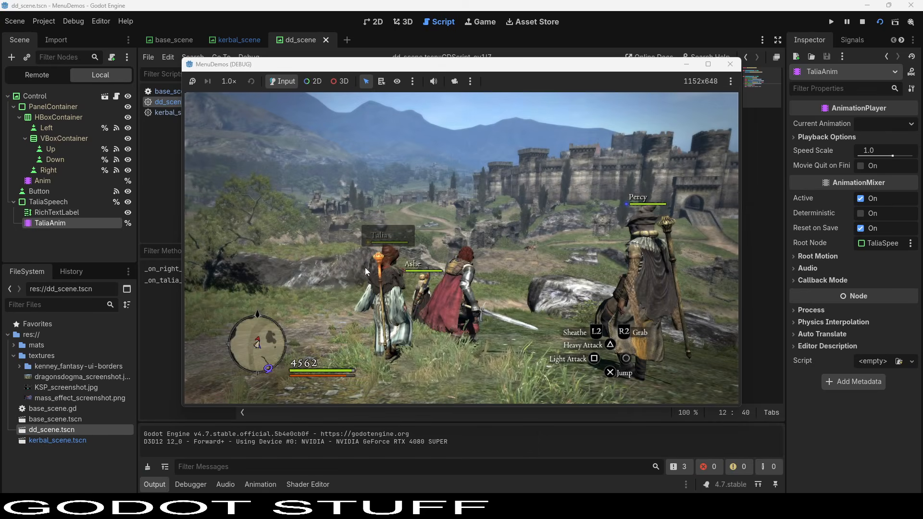
pyautogui.click(381, 241)
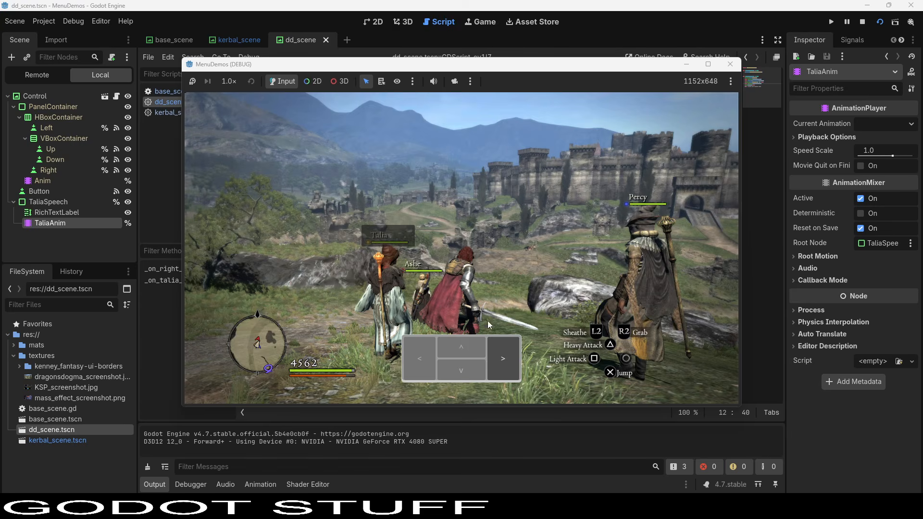
pyautogui.click(504, 367)
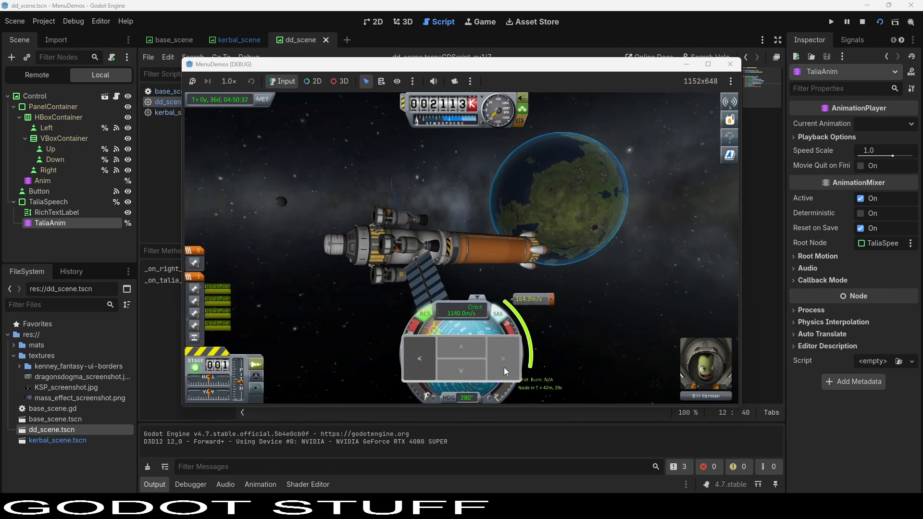
pyautogui.click(428, 360)
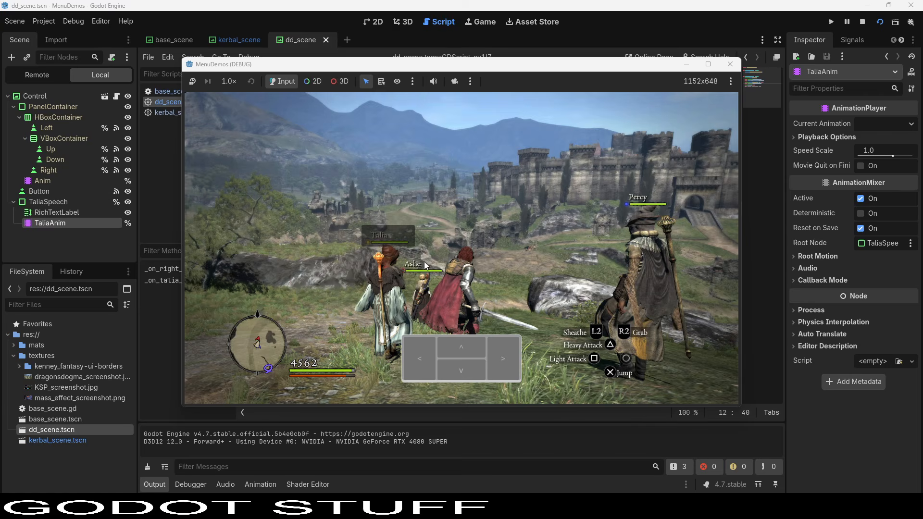
pyautogui.click(411, 238)
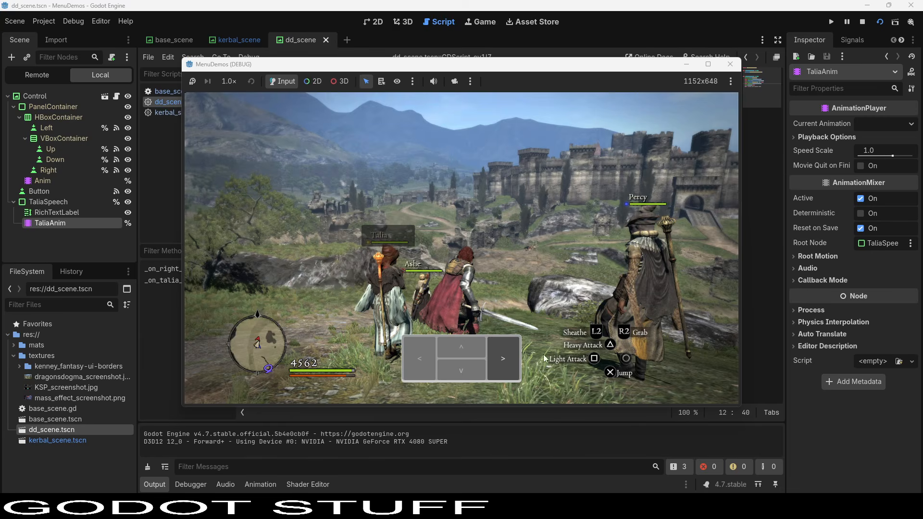
pyautogui.click(730, 64)
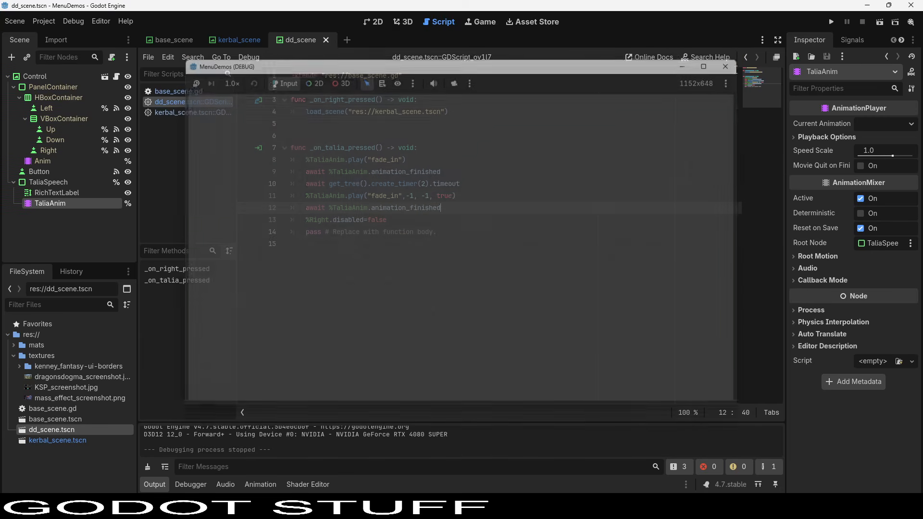
pyautogui.click(153, 93)
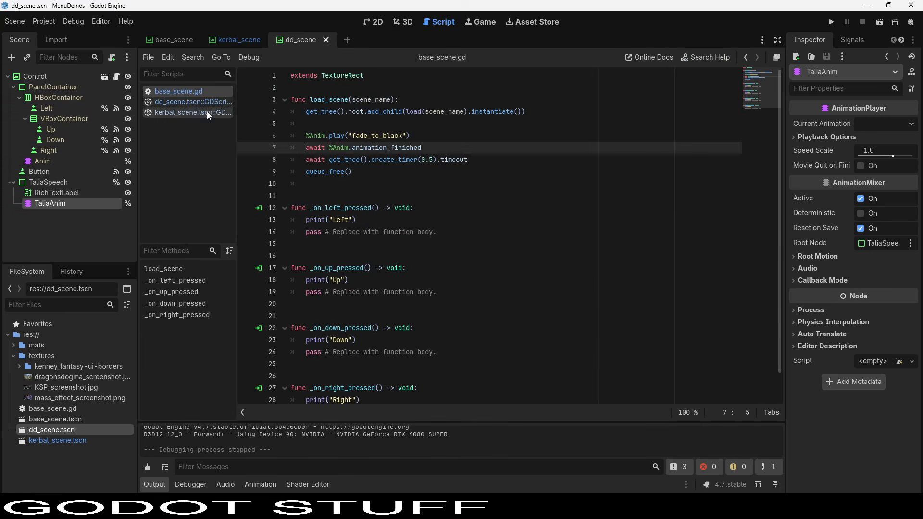
pyautogui.click(184, 101)
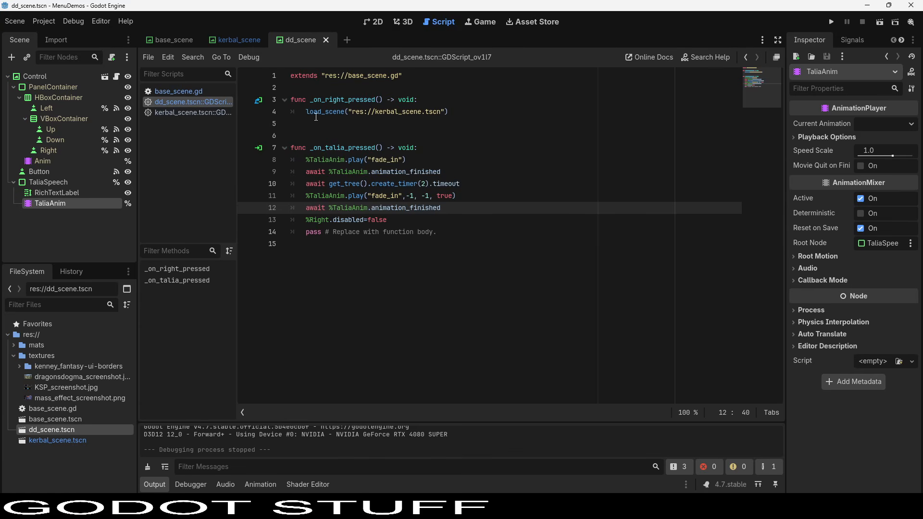
pyautogui.click(163, 91)
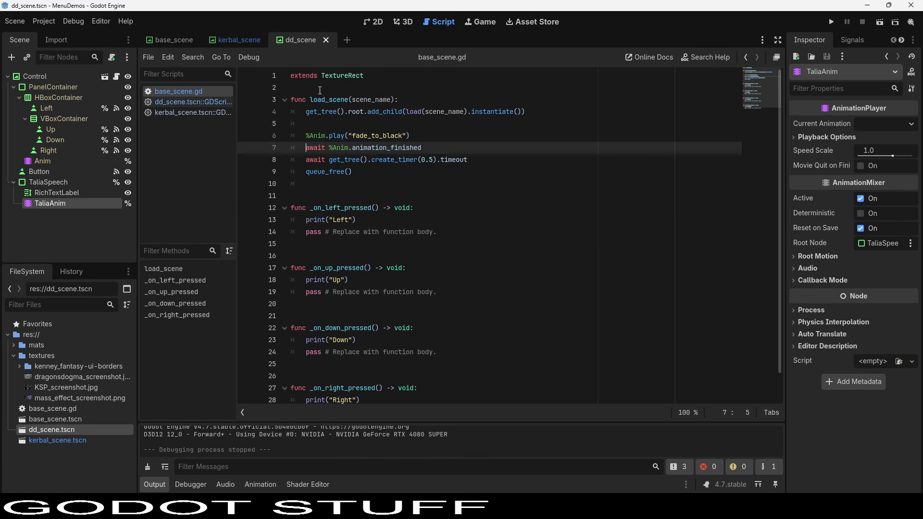
pyautogui.write('@')
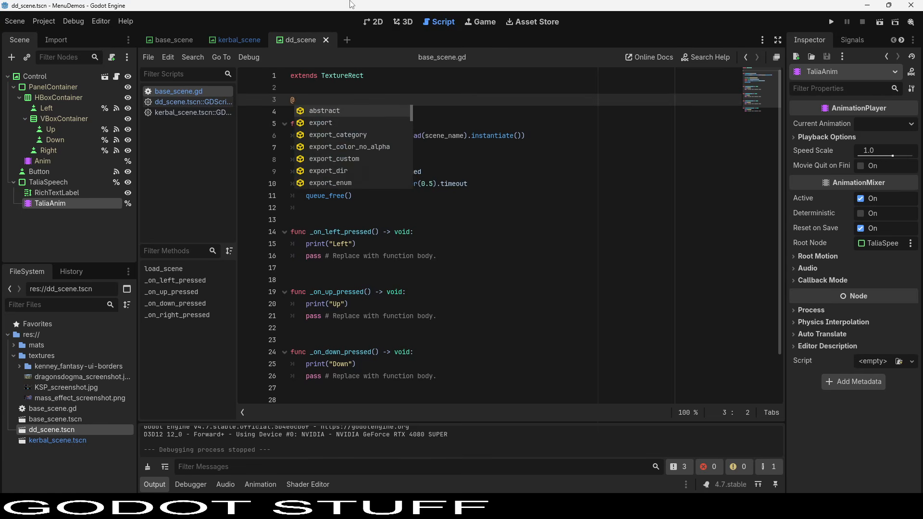
pyautogui.write('export var ')
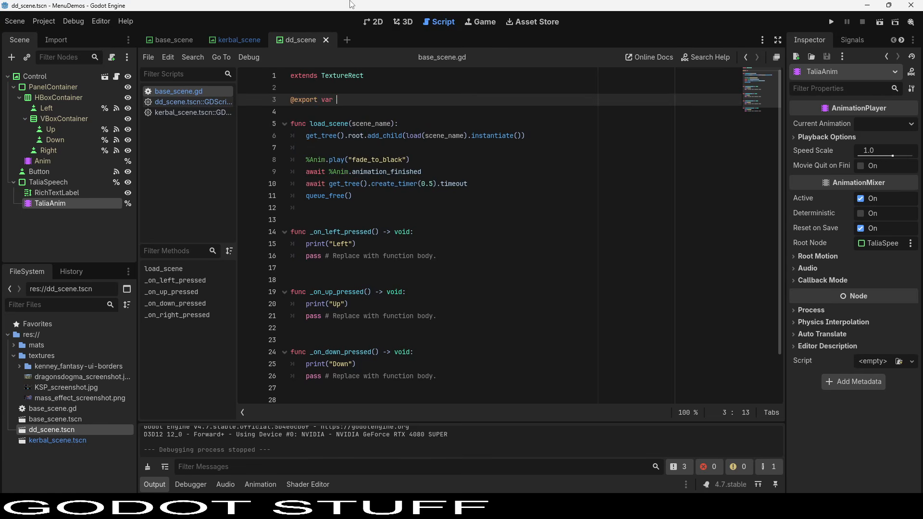
pyautogui.write('other_scene:StringName')
# Rename the exported variable other_scene to right_scene.
pyautogui.hotkey('ctrl', 'Left')
pyautogui.hotkey('ctrl', 'Left')
pyautogui.hotkey('ctrl', 'Left')
pyautogui.hotkey('shift', 'Right')
pyautogui.hotkey('shift', 'Right')
pyautogui.hotkey('shift', 'Right')
pyautogui.hotkey('shift', 'Right')
pyautogui.hotkey('shift', 'Right')
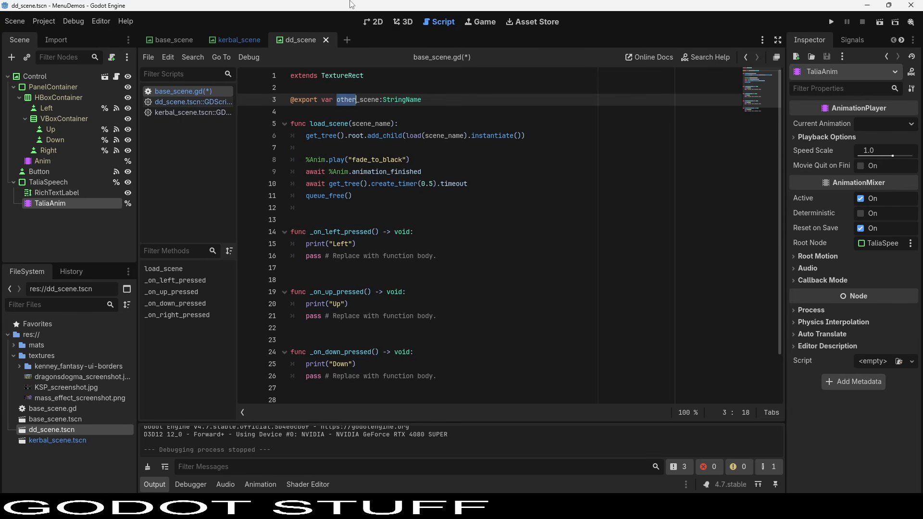
pyautogui.write('right')
# Delete the exported right_scene variable line from base_scene.gd and save the script.
pyautogui.press('Home')
pyautogui.hotkey('shift', 'Down')
pyautogui.press('Delete')
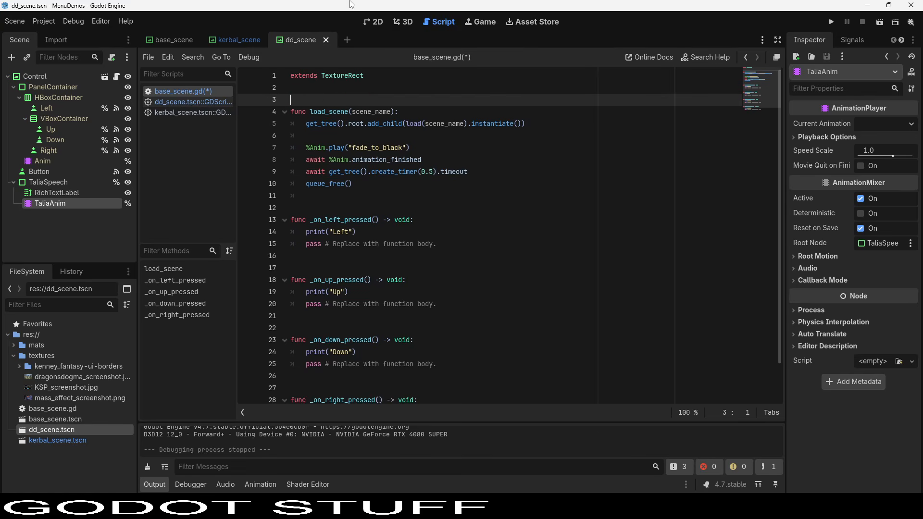
pyautogui.hotkey('ctrl', 's')
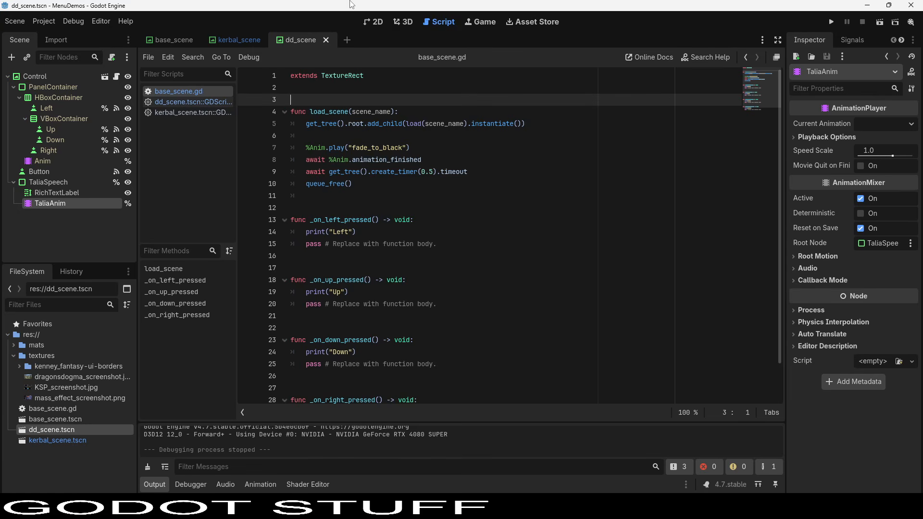